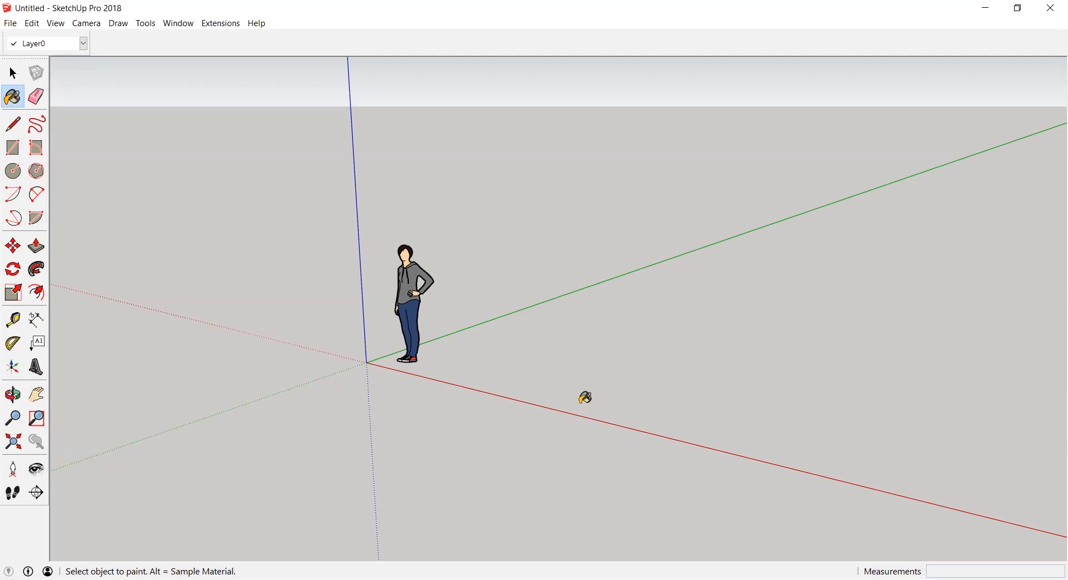
left_click(227, 25)
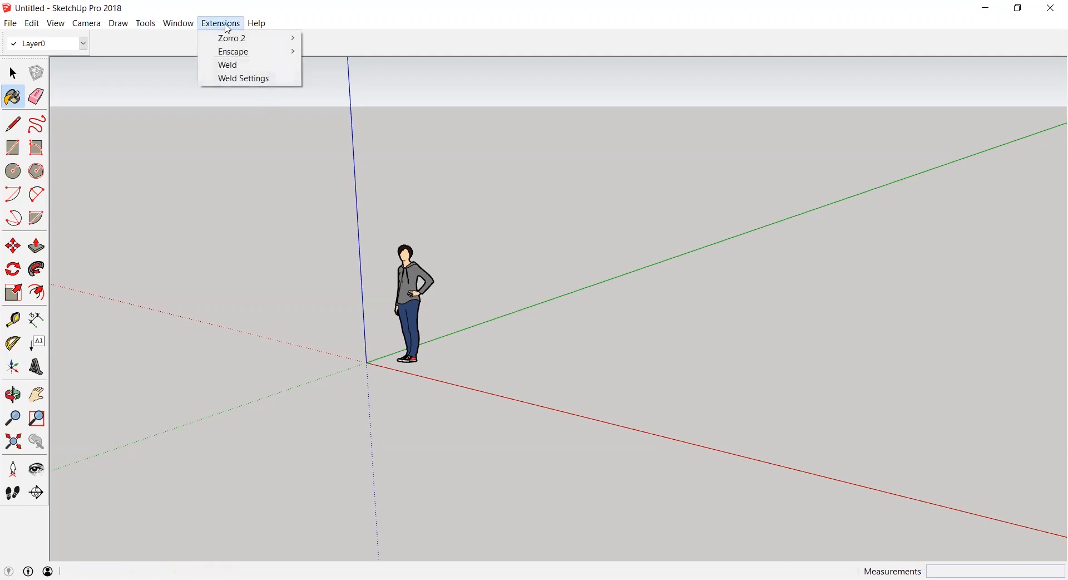
mouse_move(252, 40)
left_click(420, 33)
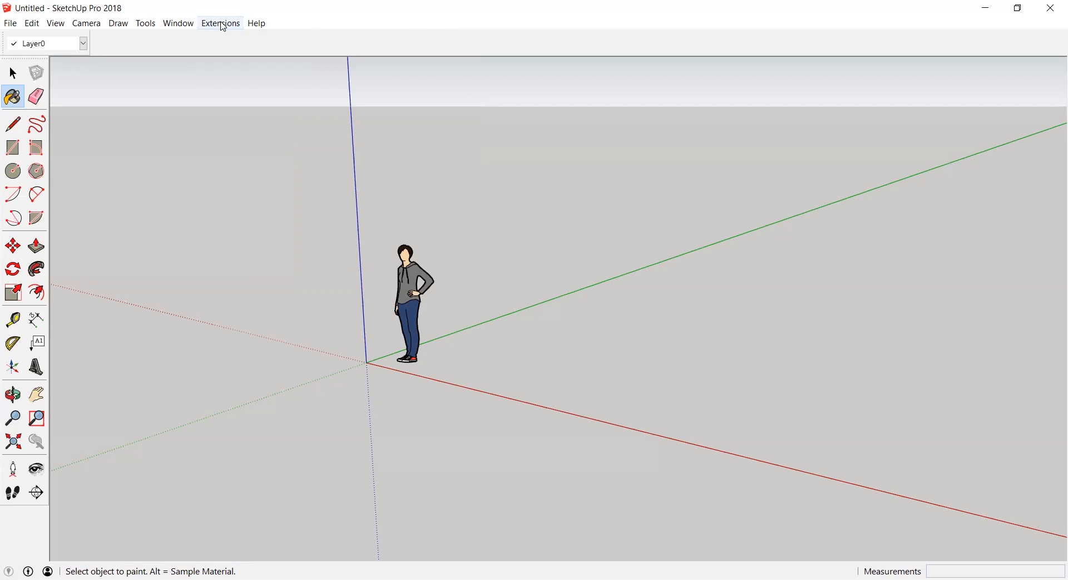
Review the list of available toolbars in the toolbar settings and close them
left_click(147, 24)
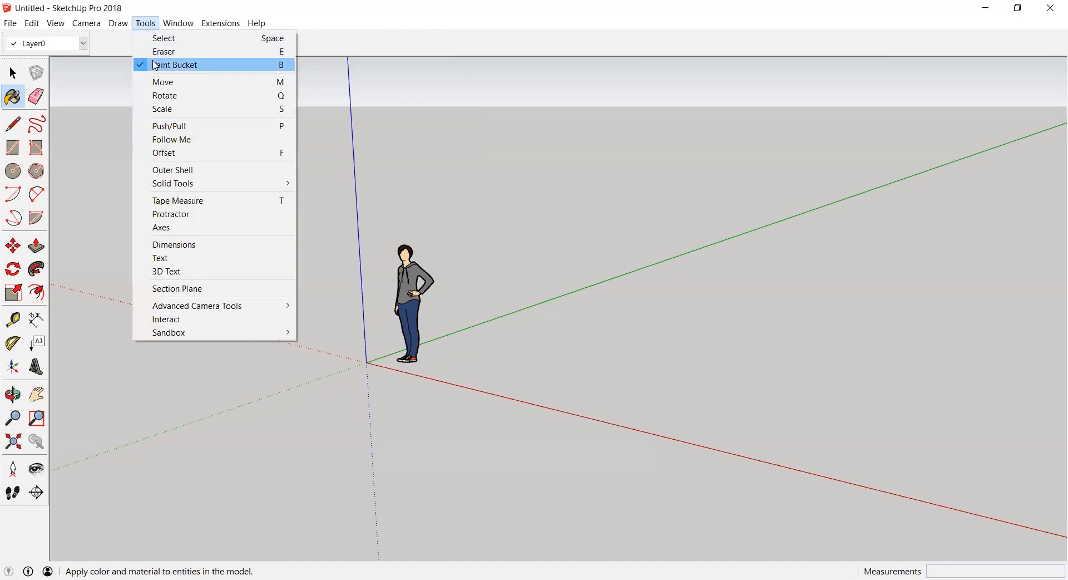
mouse_move(59, 25)
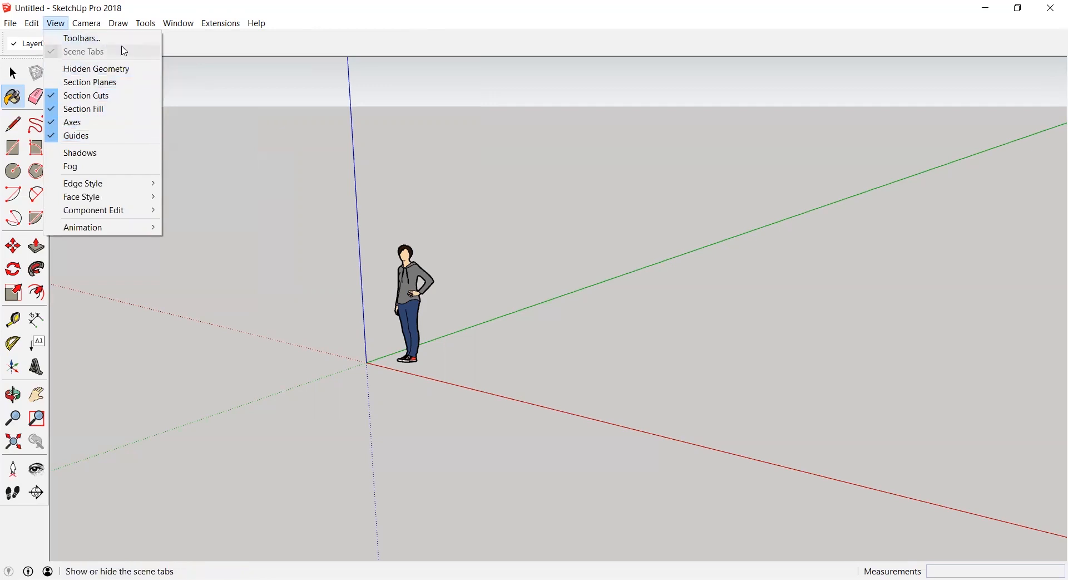
left_click(109, 39)
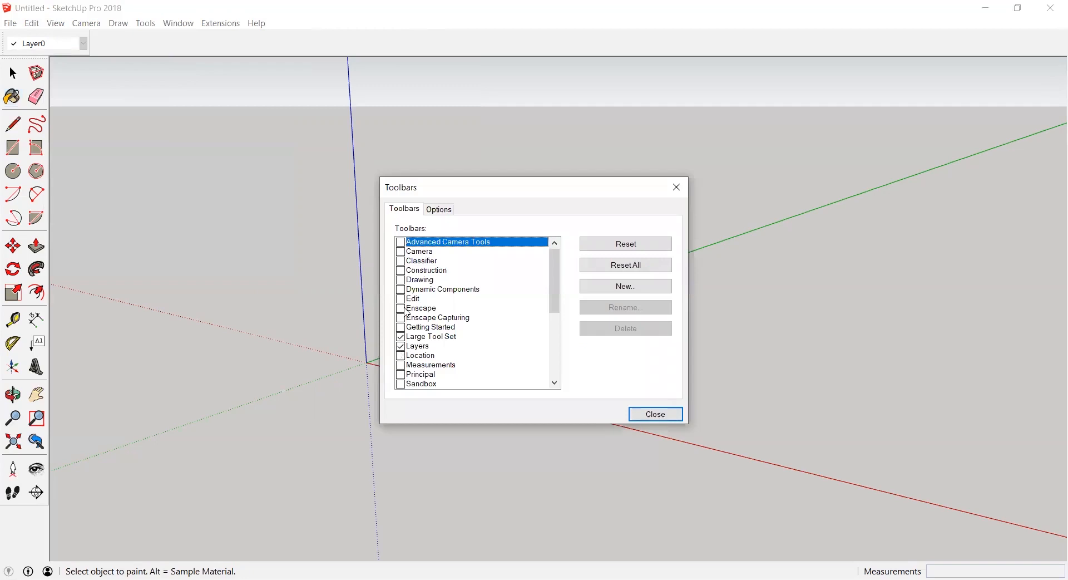
left_click_drag(561, 271, 555, 219)
left_click(676, 186)
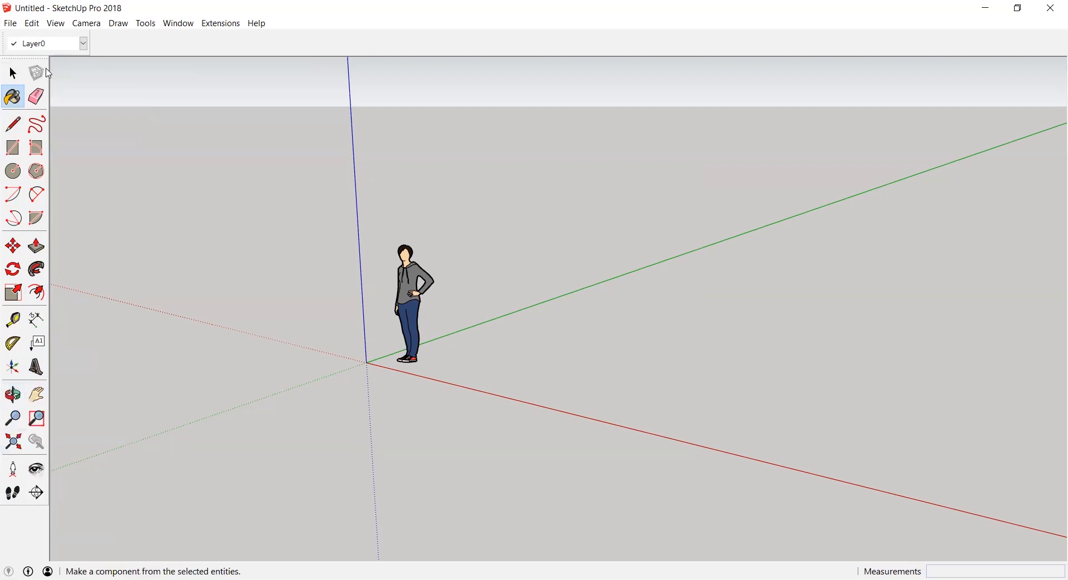
Select the standing figure at the origin and pan the view across the scene
left_click(13, 73)
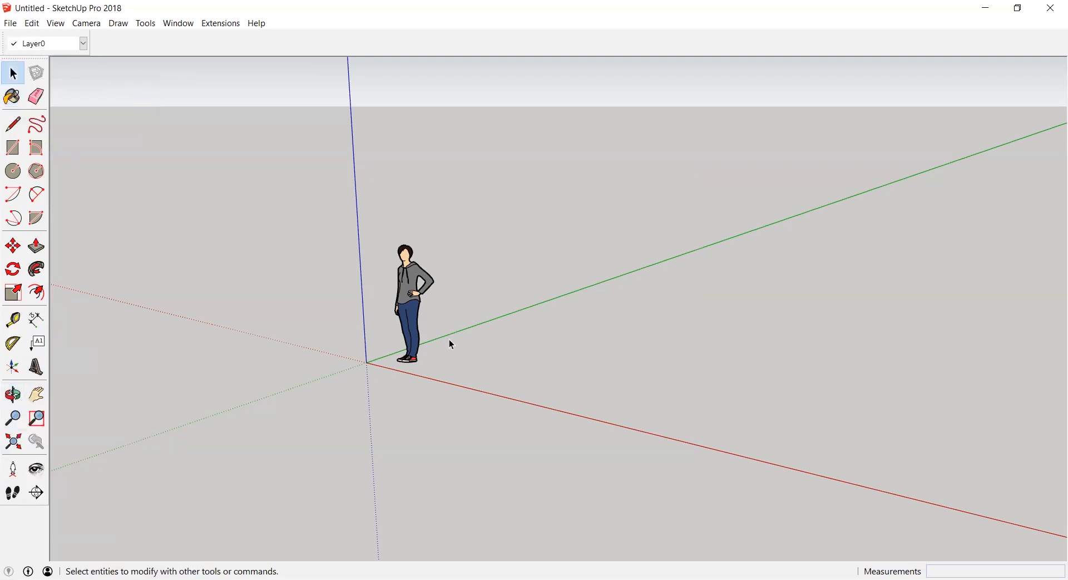
left_click(405, 295)
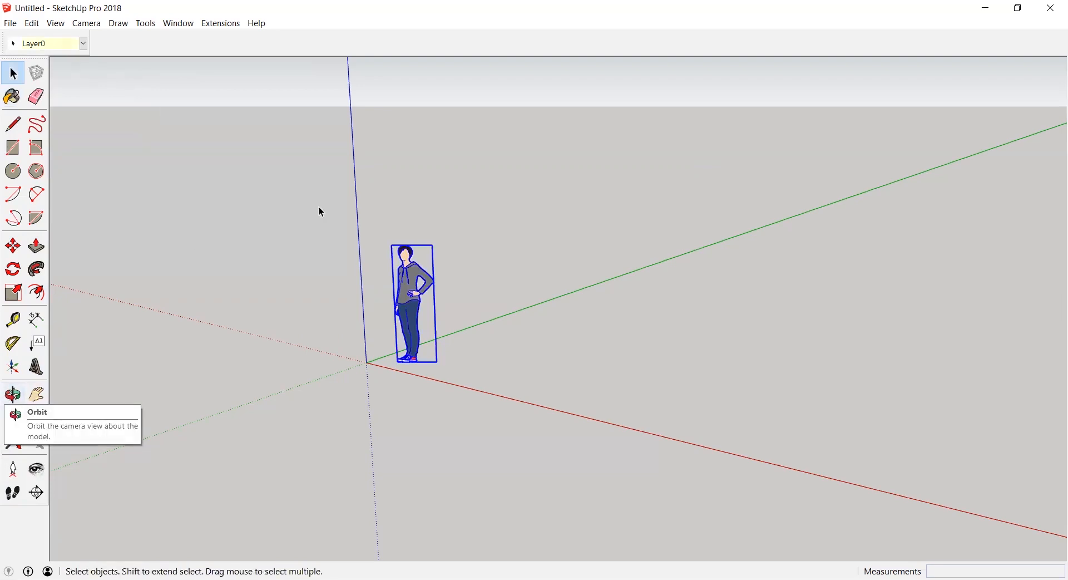
left_click(36, 394)
left_click_drag(299, 290, 410, 274)
left_click_drag(522, 370, 339, 217)
left_click_drag(334, 182, 294, 155)
left_click_drag(344, 294, 419, 99)
left_click_drag(317, 245, 339, 66)
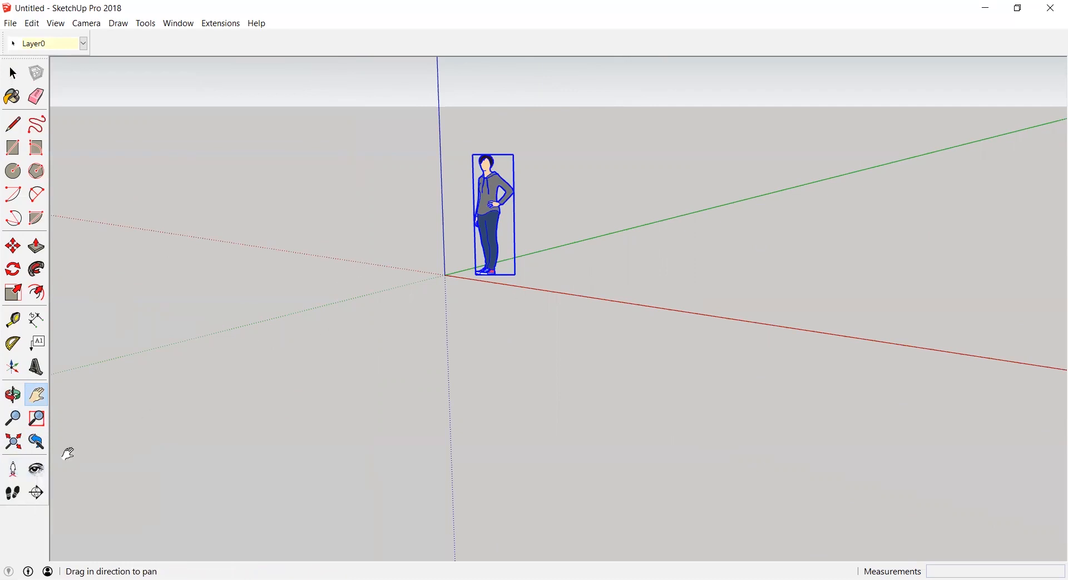
Activate the Look Around tool followed by the Position Camera tool
left_click(44, 465)
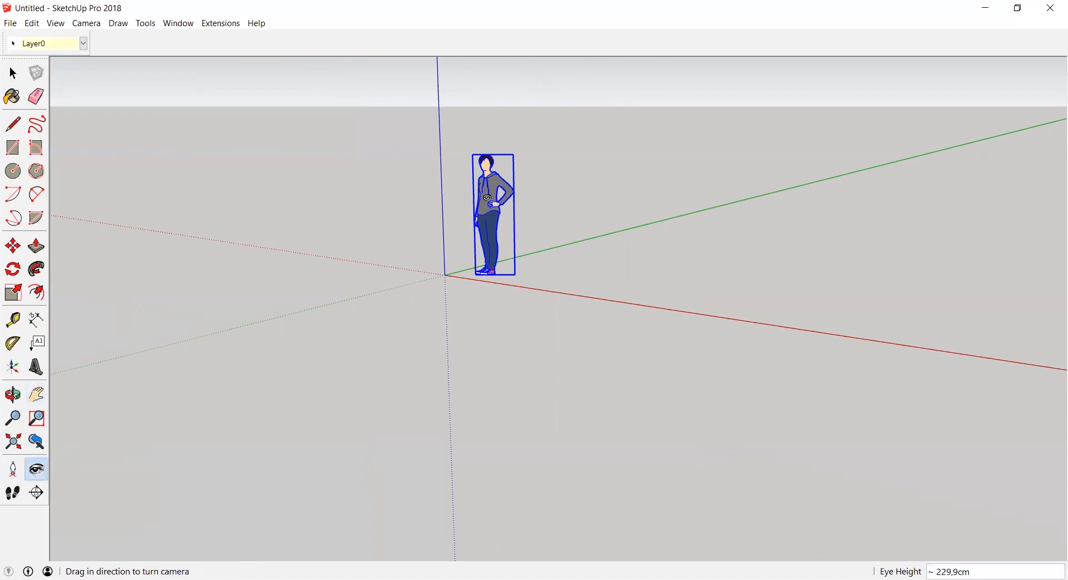
left_click(15, 471)
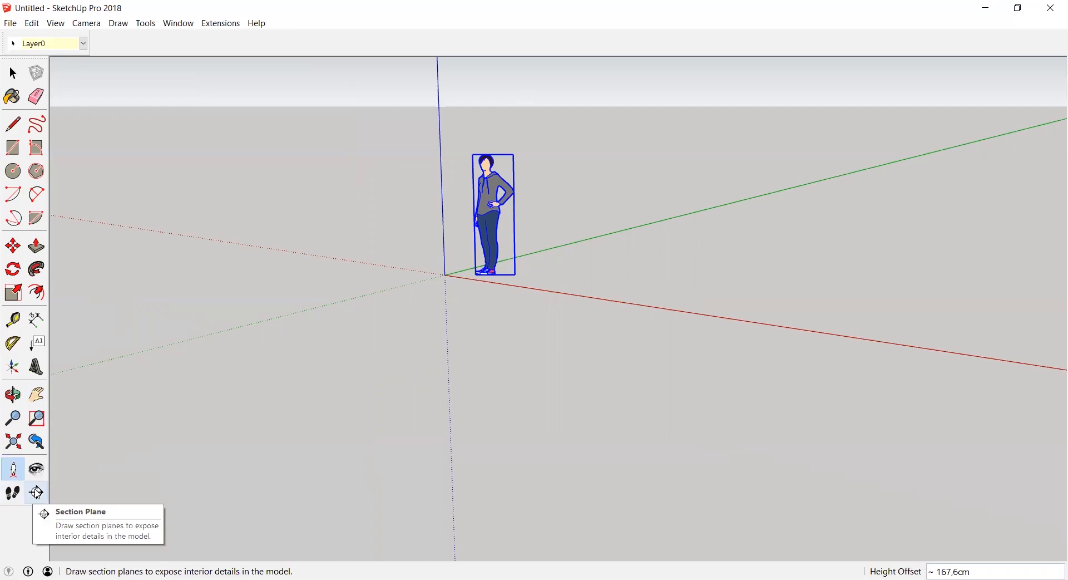
Enable the Camera toolbar in the toolbar settings, leaving Getting Started off
left_click(157, 26)
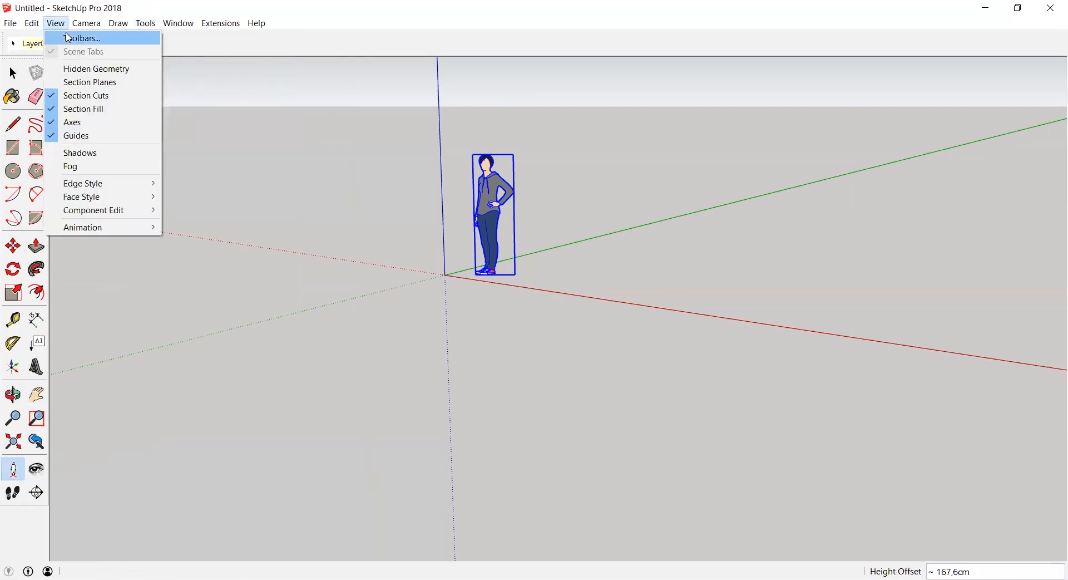
left_click(69, 38)
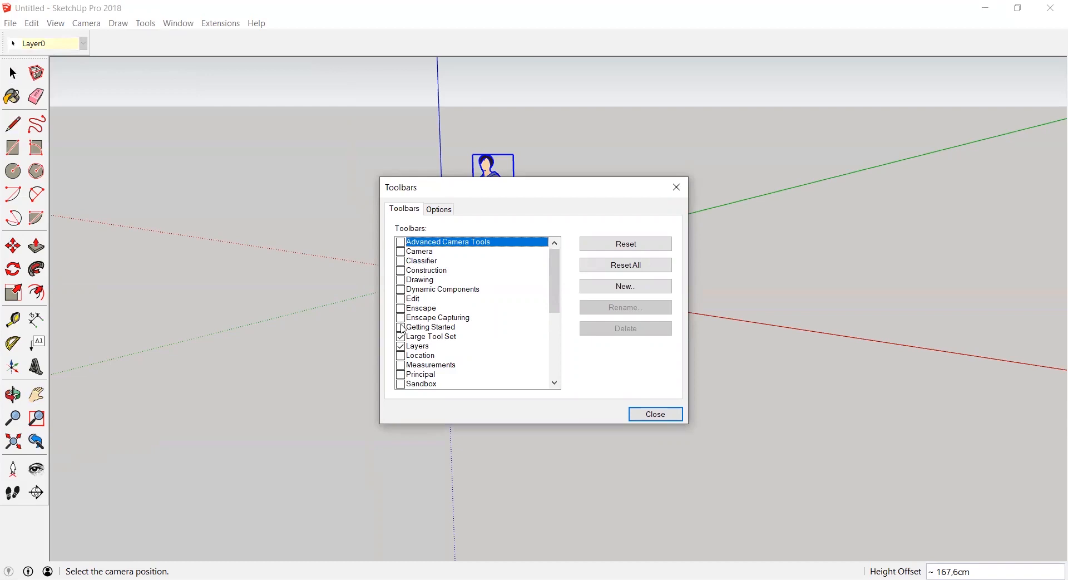
left_click(401, 328)
left_click(401, 328)
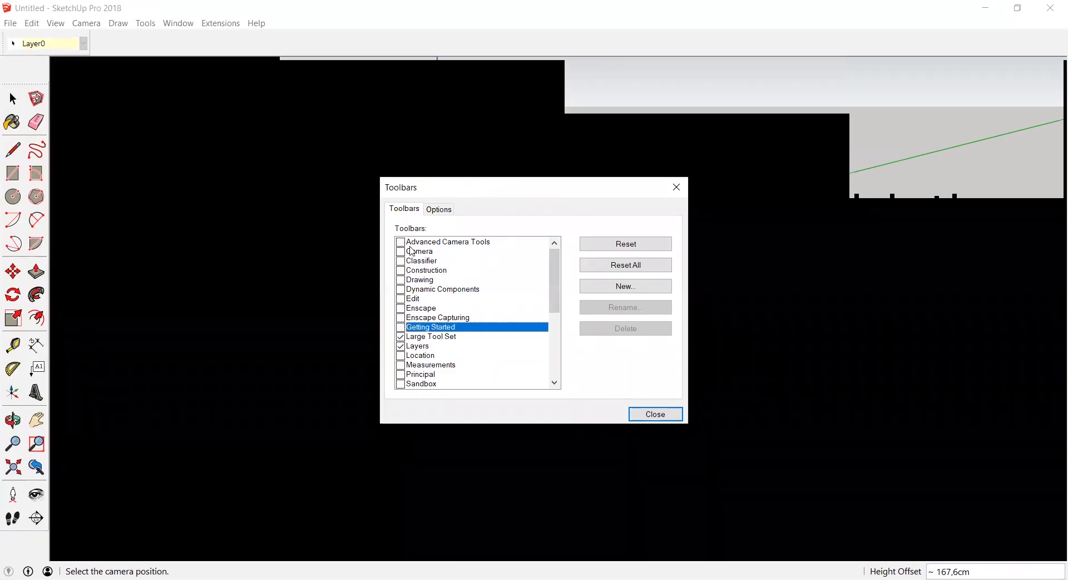
left_click(401, 252)
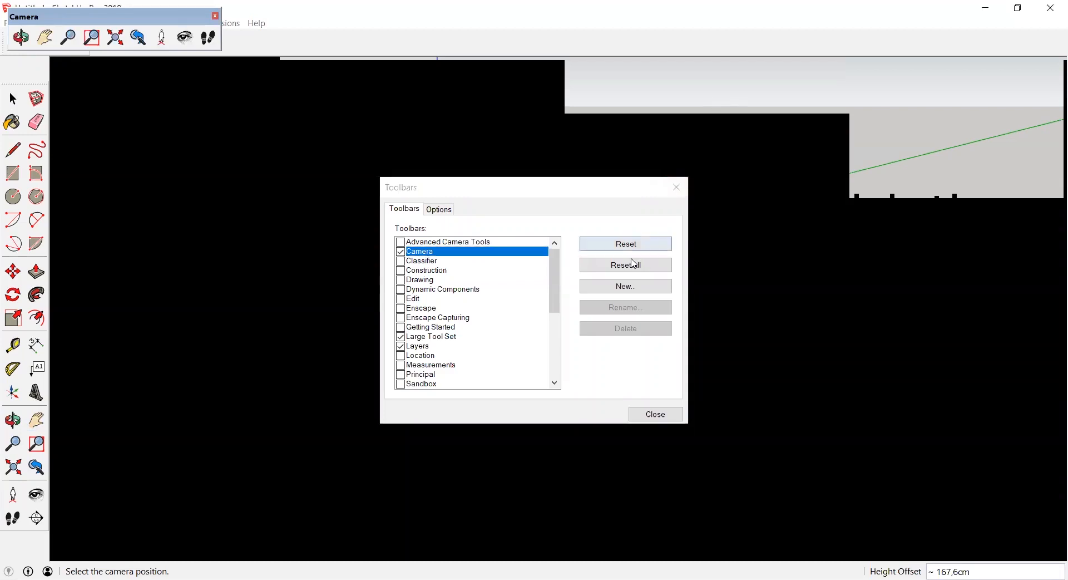
Try to reset all toolbars and menus, and close the toolbar settings
left_click(630, 266)
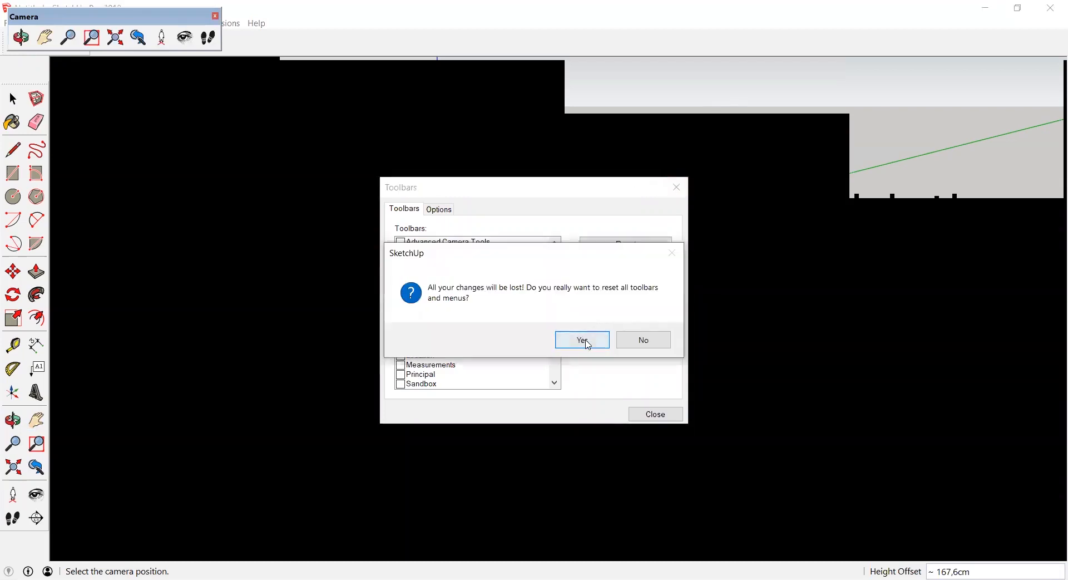
left_click(583, 341)
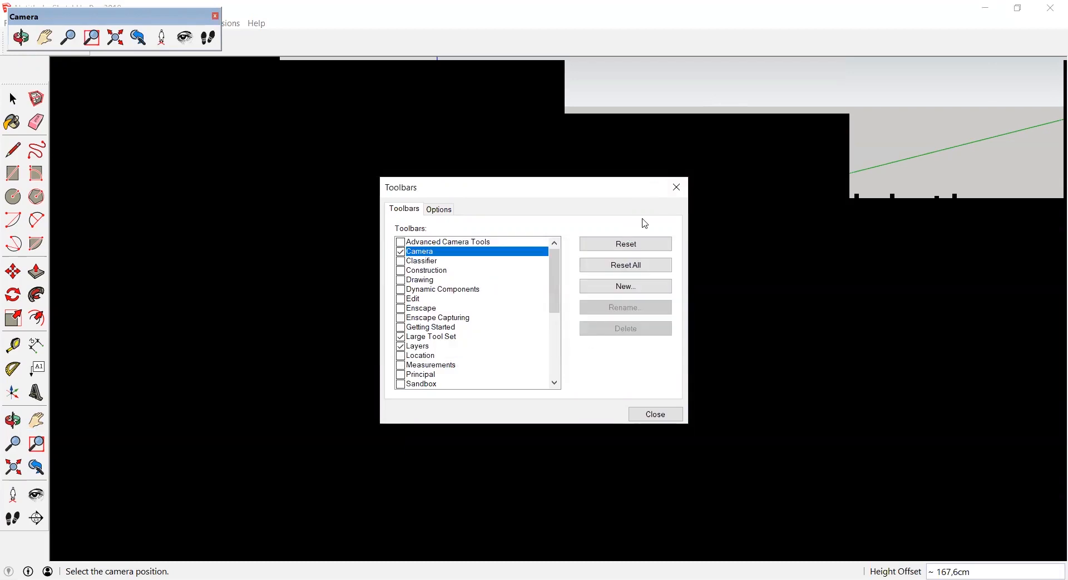
left_click(679, 188)
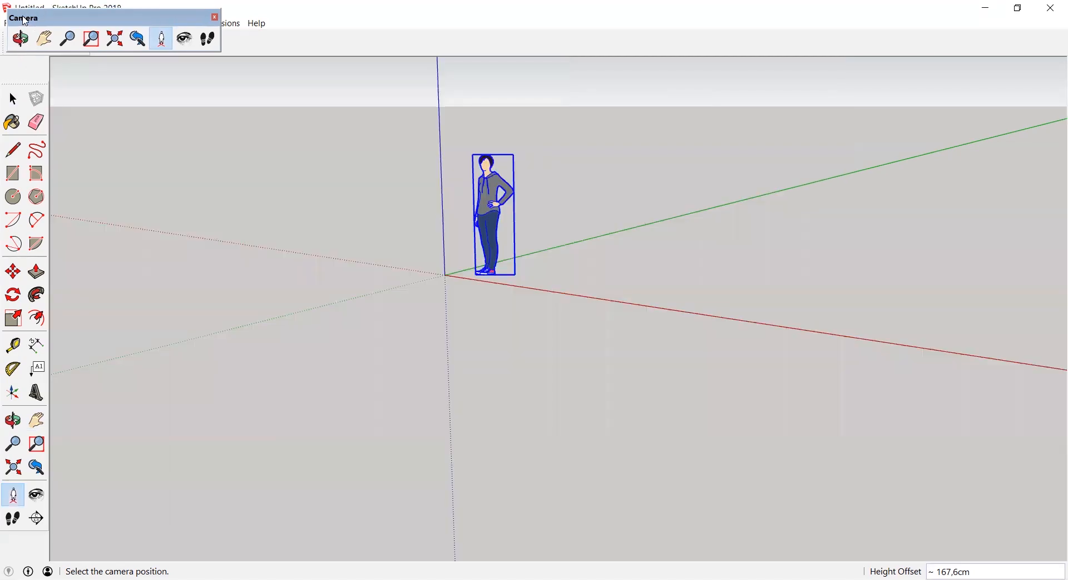
Dock the Camera toolbar beside the Layers toolbar and close the gap above the Large Tool Set
left_click_drag(25, 22, 54, 40)
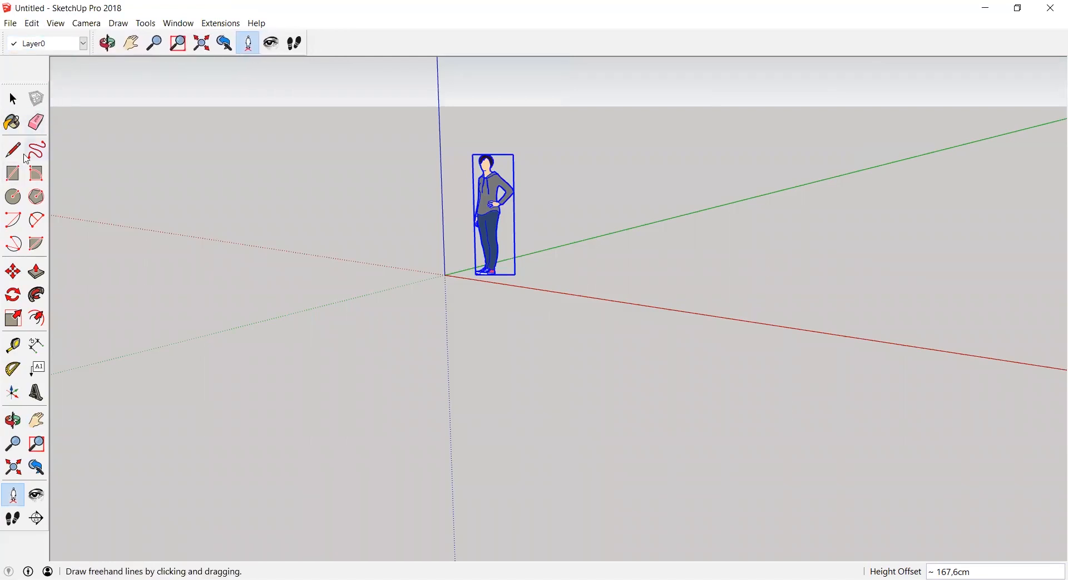
left_click_drag(25, 91, 5, 252)
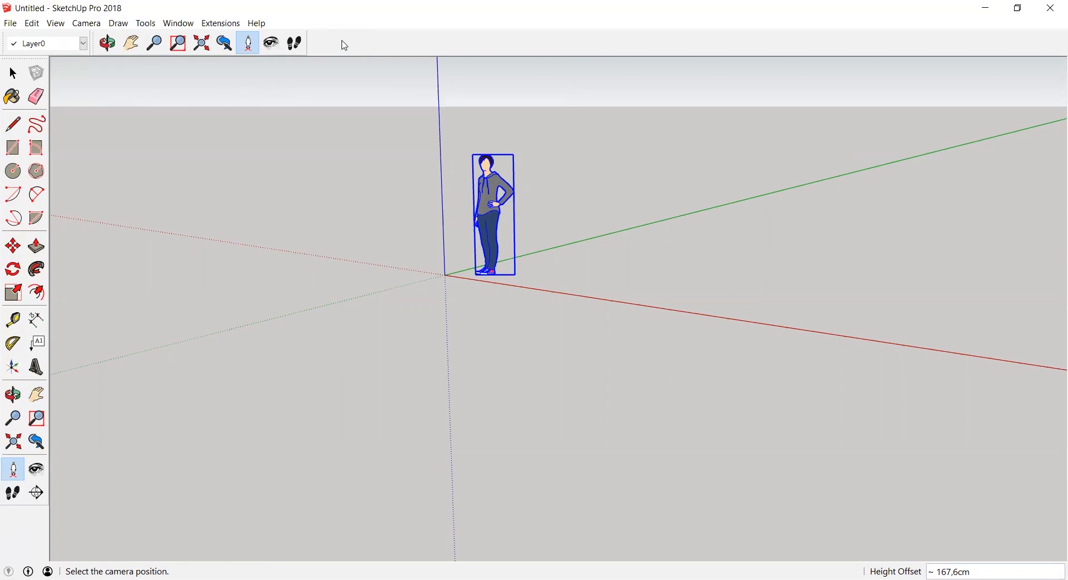
Turn the camera with Look Around and bring the standing figure back into close view
left_click(581, 115)
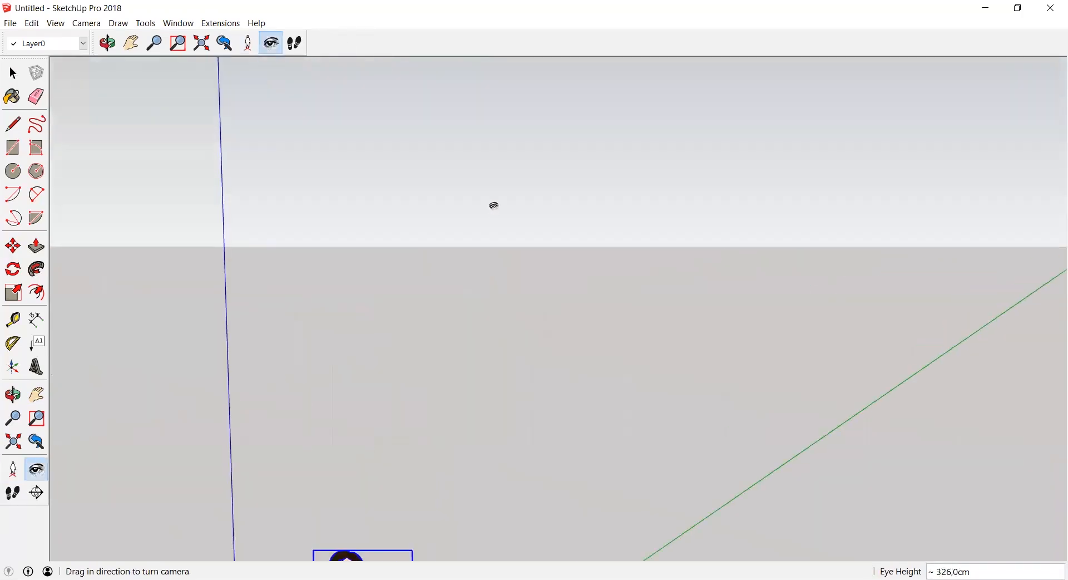
left_click(11, 73)
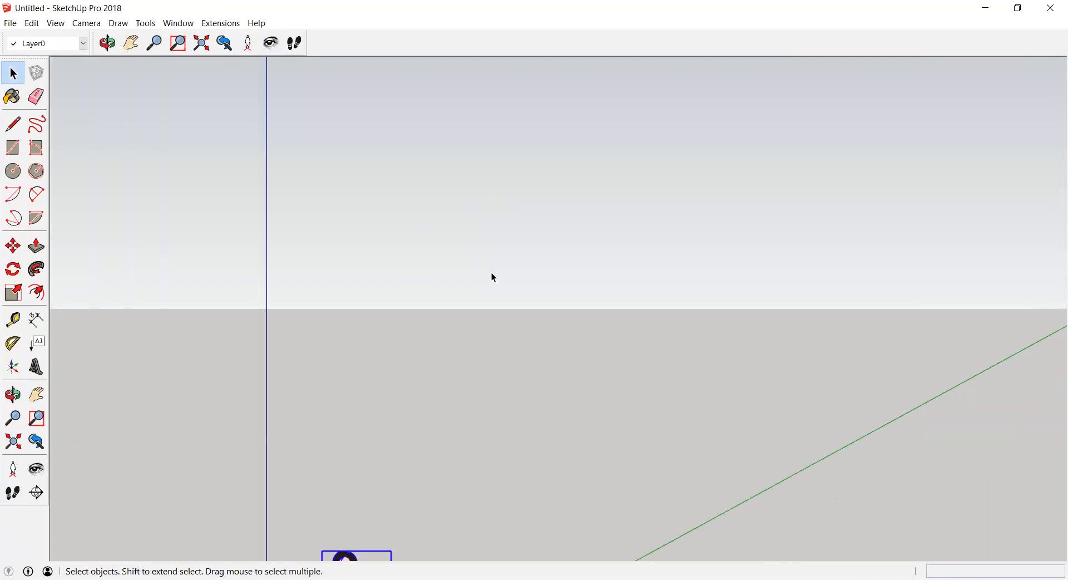
scroll(492, 272, "down", 3)
scroll(445, 468, "down", 3)
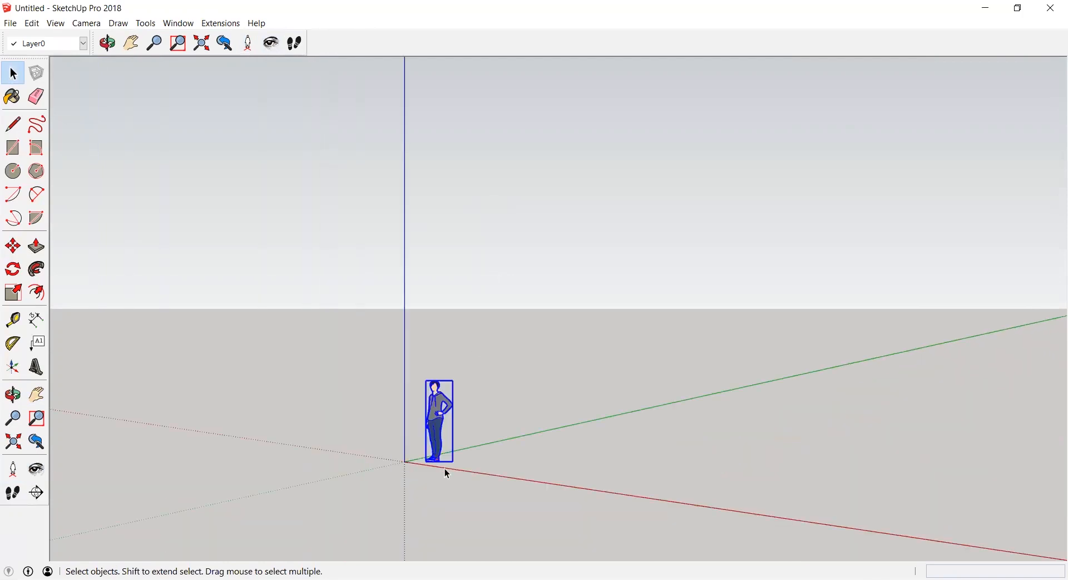
scroll(446, 469, "up", 5)
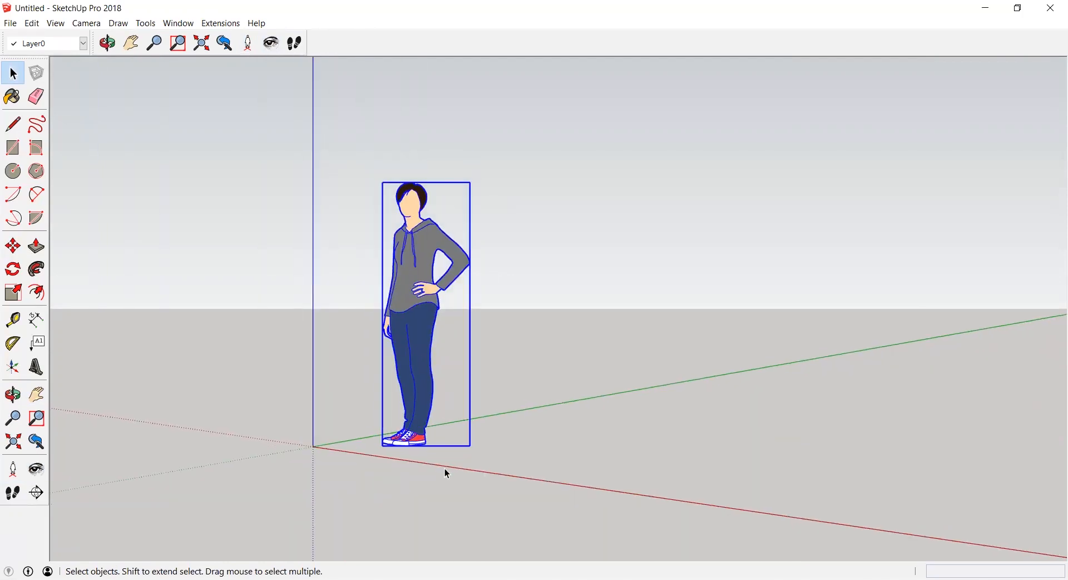
Clear the selection of the standing figure
left_click(583, 324)
left_click(400, 206)
left_click(379, 168)
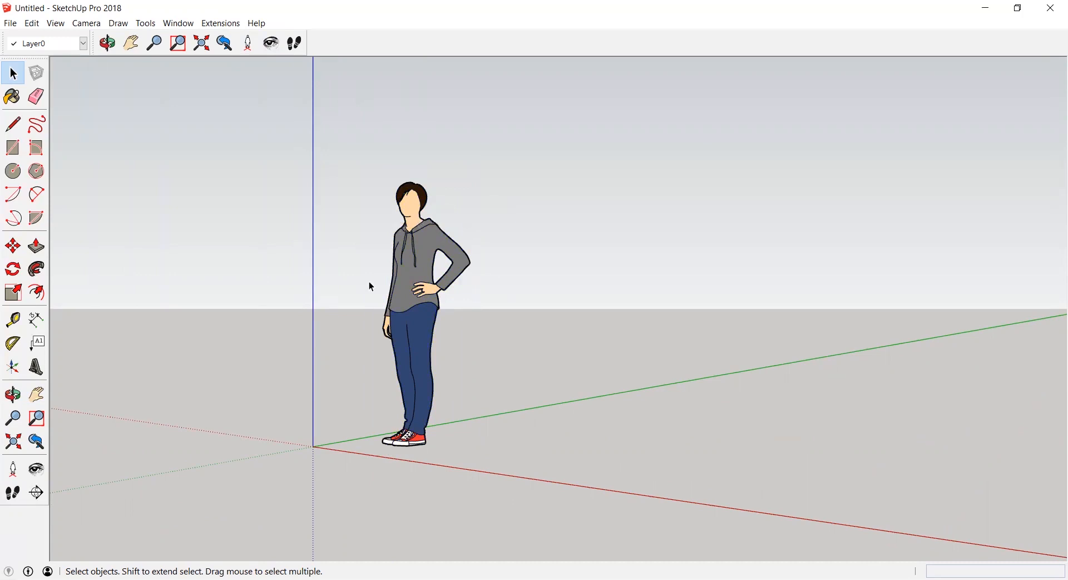
left_click(154, 24)
mouse_move(213, 26)
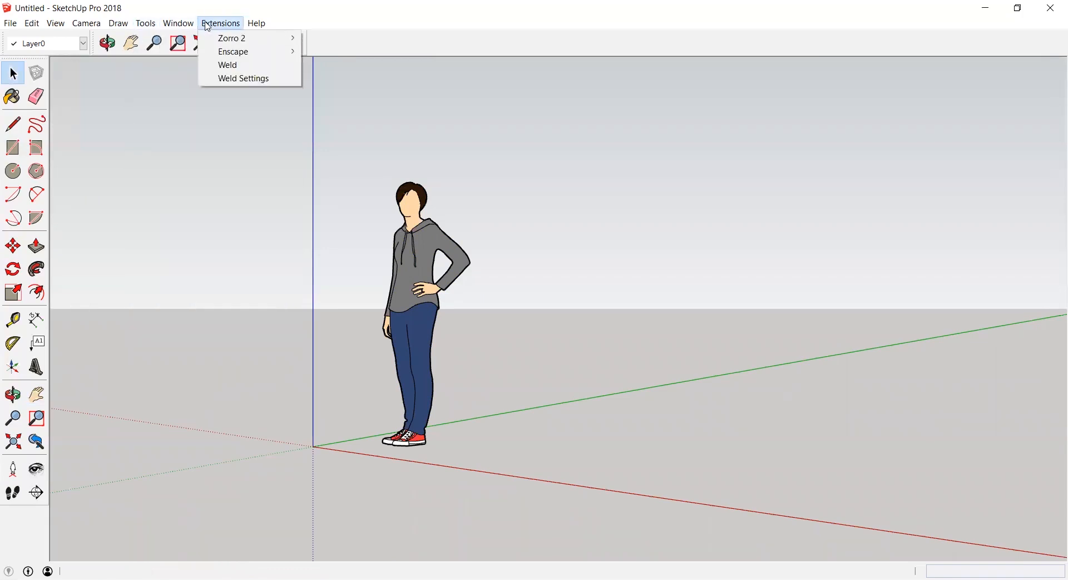
mouse_move(238, 37)
mouse_move(264, 24)
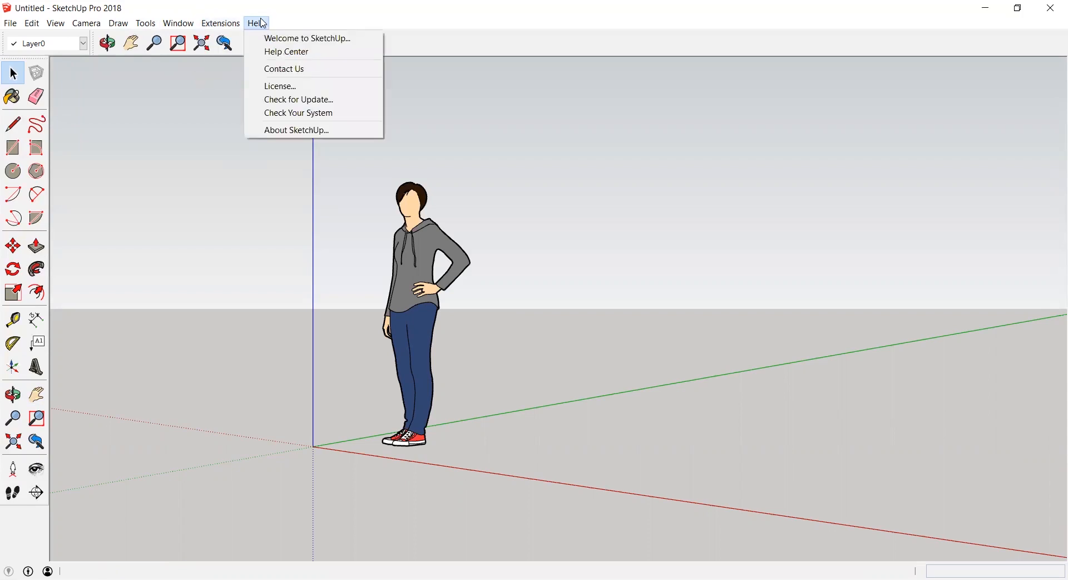
Open the 3D Warehouse and search it for "zorro 2"
mouse_move(173, 27)
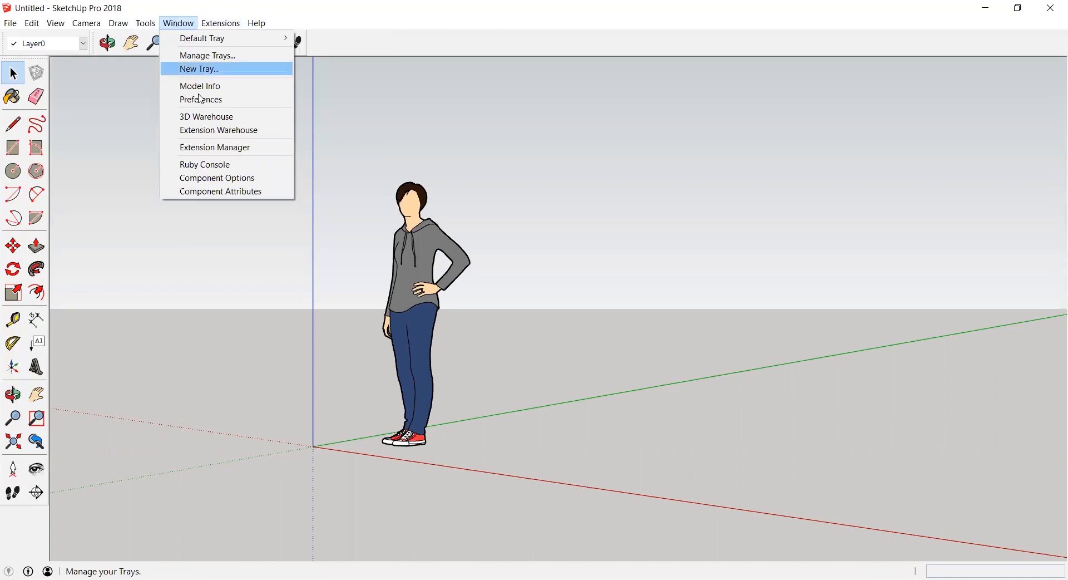
left_click(211, 117)
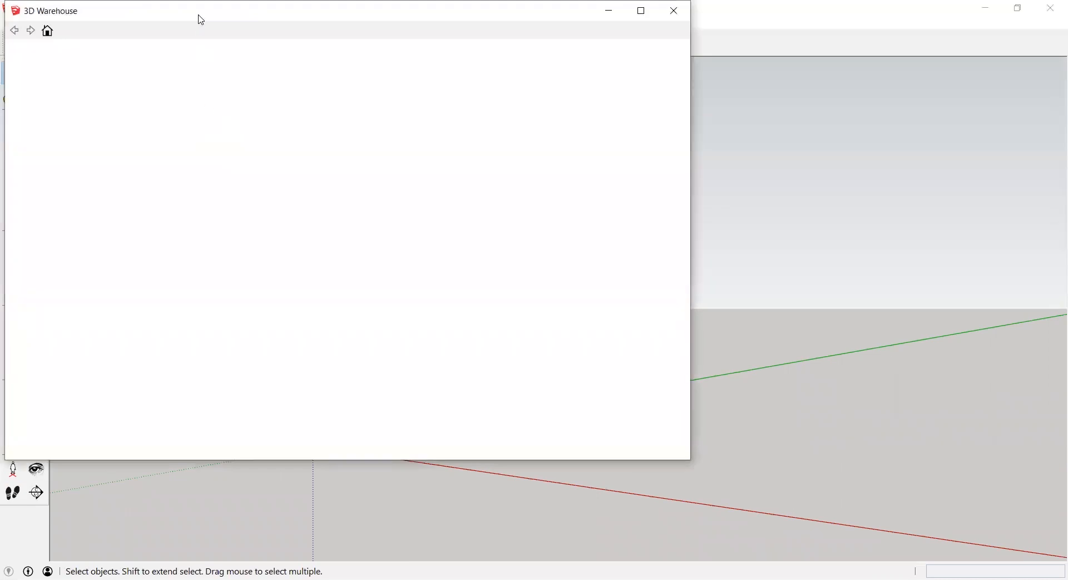
left_click_drag(202, 20, 246, 78)
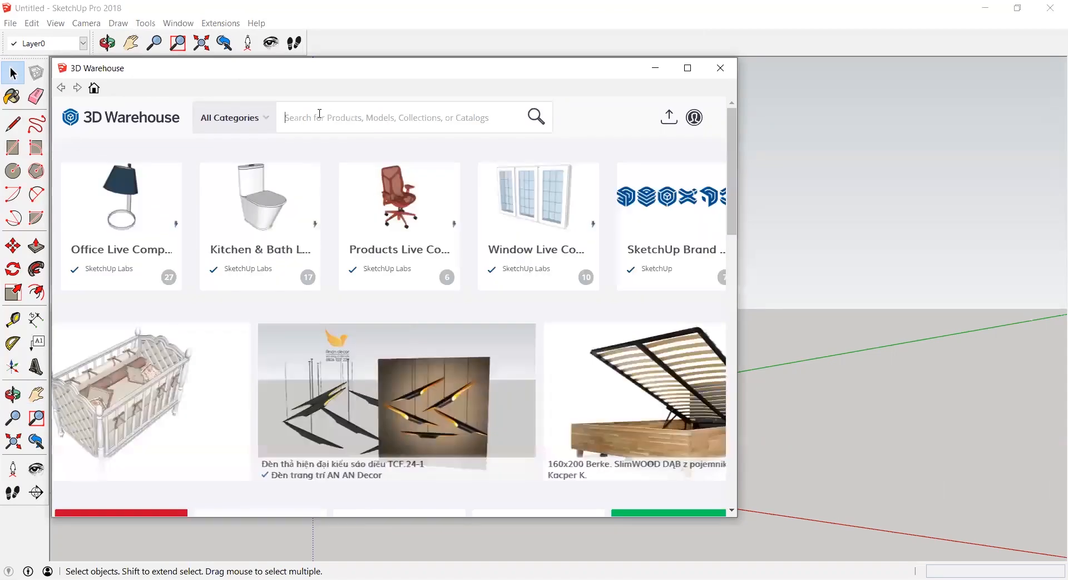
type("zorro 2")
key("Return")
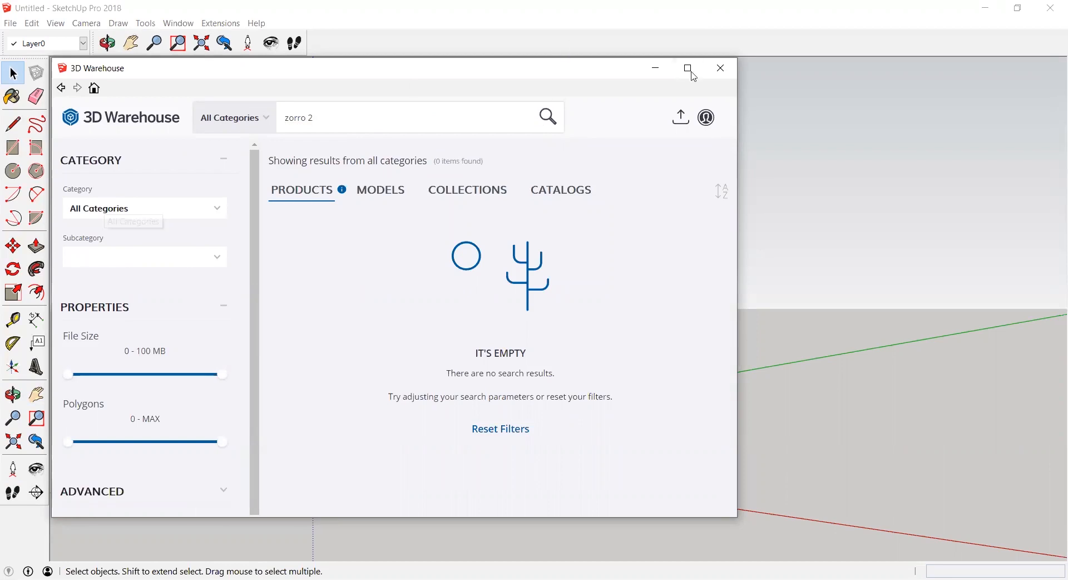
Open the Extension Warehouse and browse its featured extensions
left_click(177, 24)
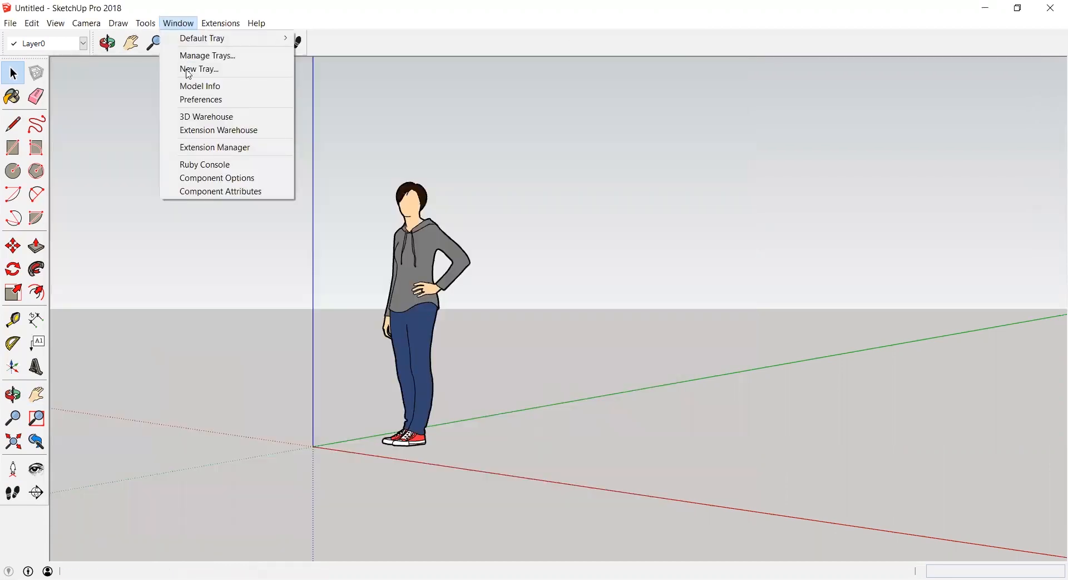
left_click(197, 130)
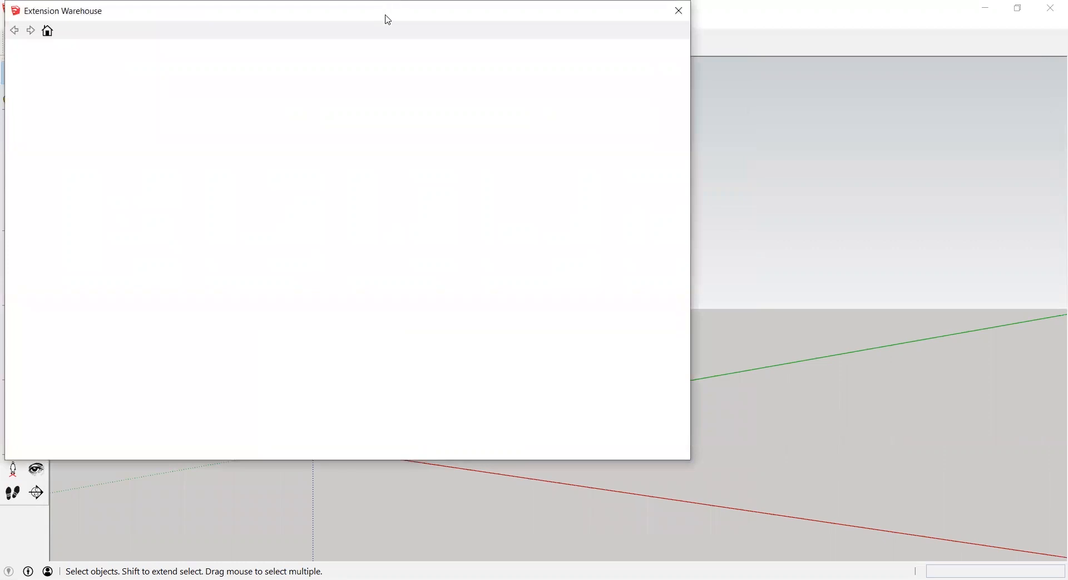
left_click_drag(389, 20, 429, 72)
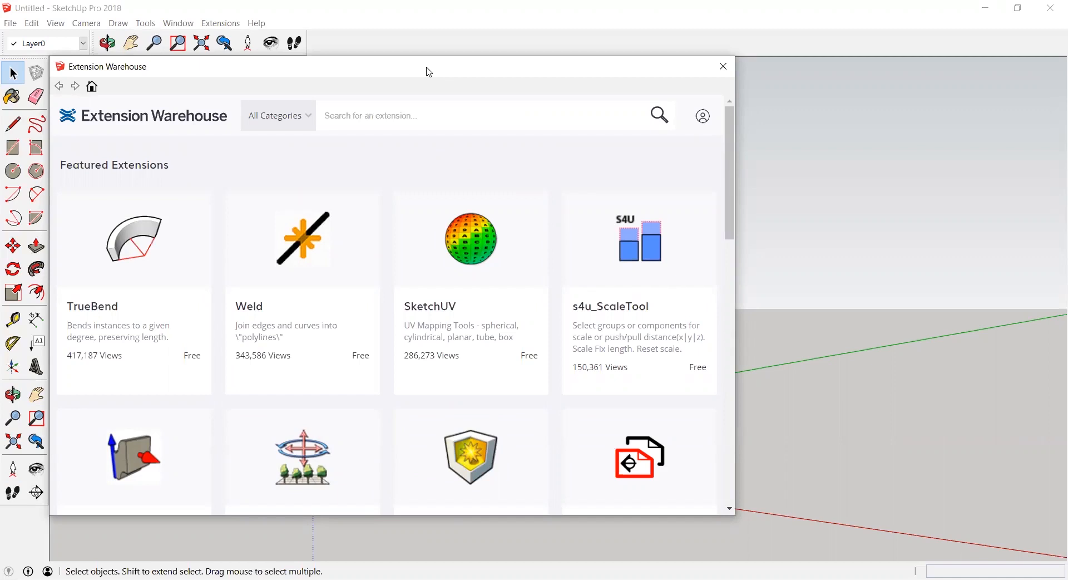
scroll(484, 276, "down", 3)
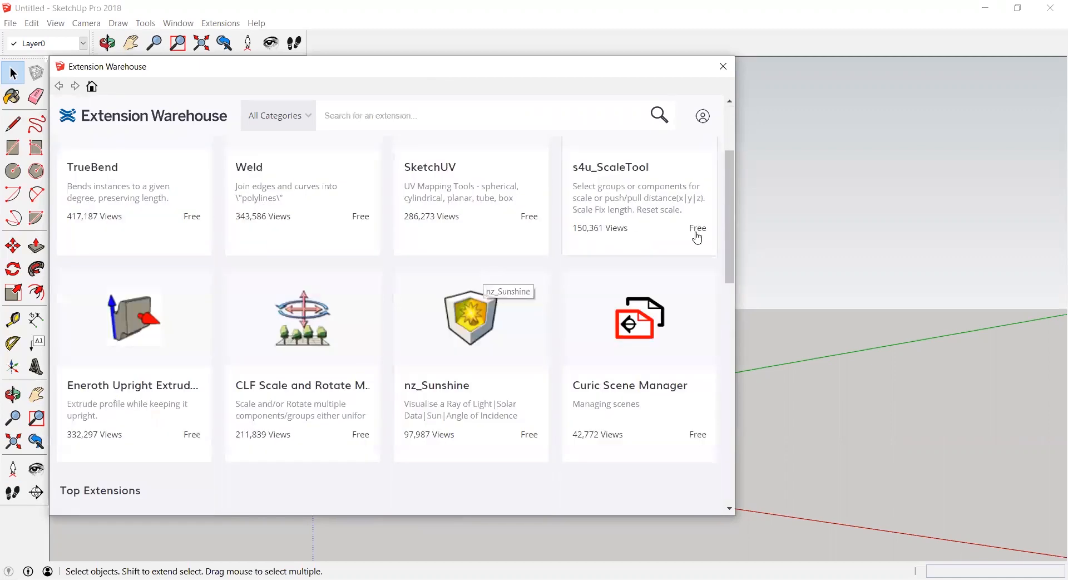
Look through the featured extensions and search the Extension Warehouse for "zorro"
scroll(727, 201, "up", 3)
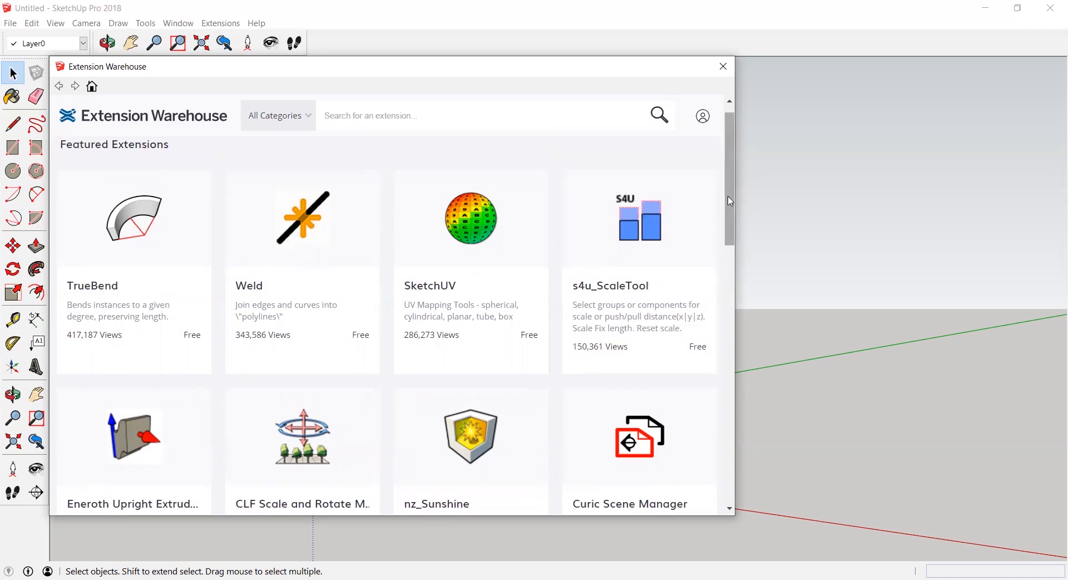
left_click_drag(730, 202, 728, 455)
scroll(706, 330, "up", 14)
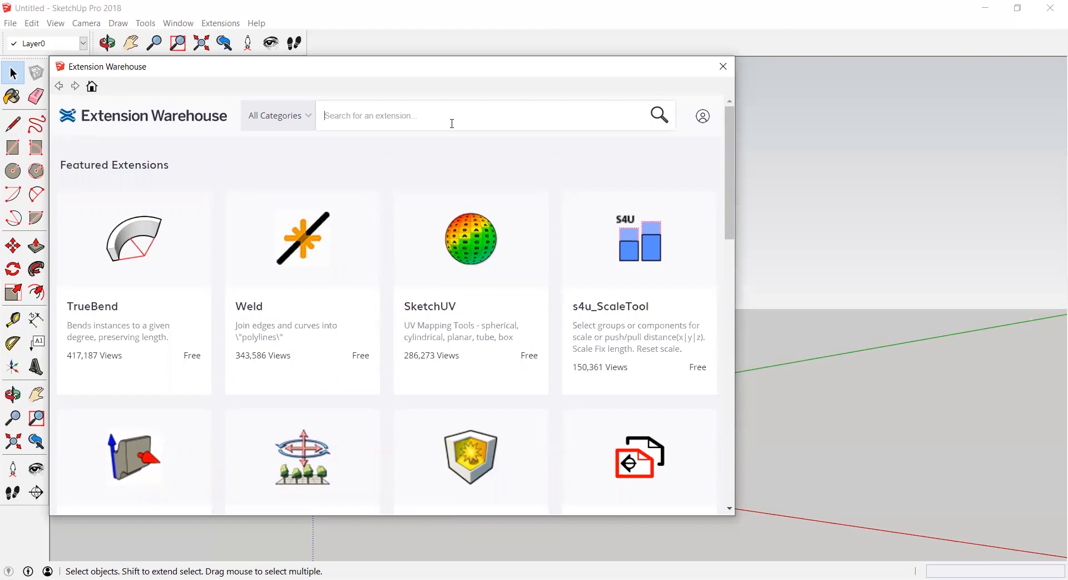
type("zorro")
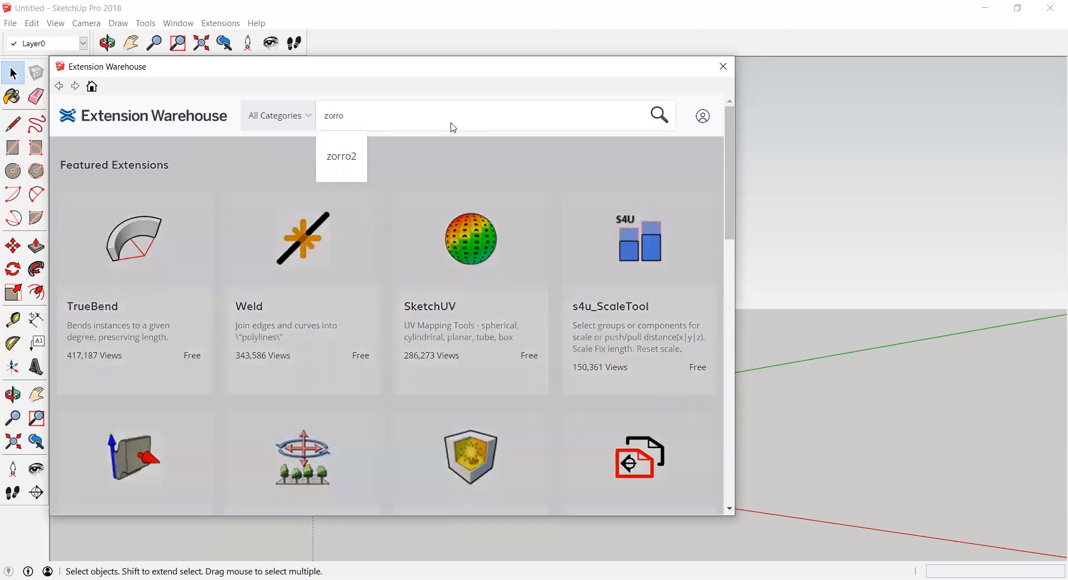
key("Return")
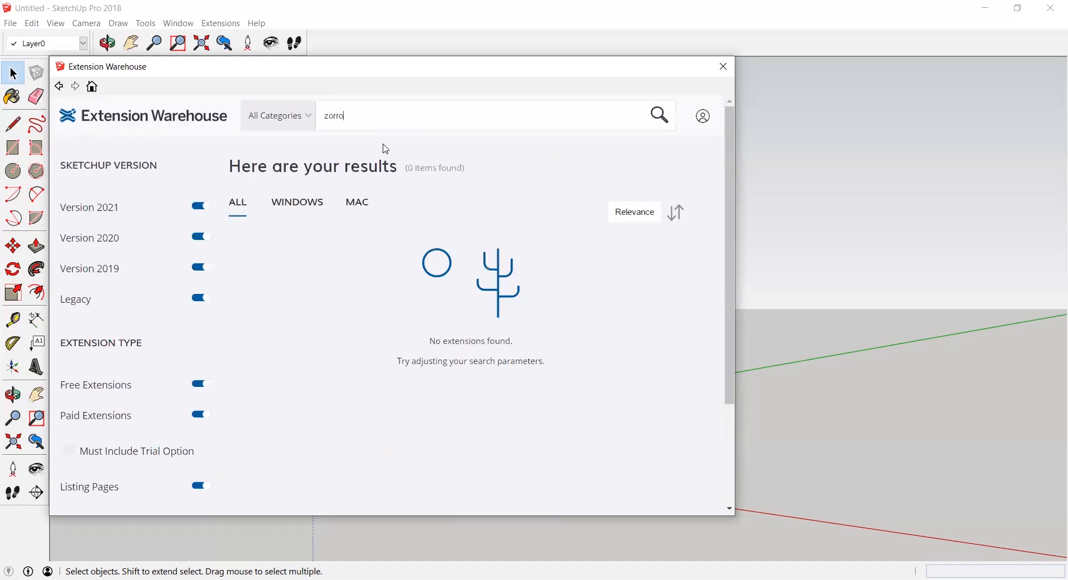
Refine the extension search to "zorro 2" for Windows, view the category list and close the Extension Warehouse
type("2")
key("Return")
left_click(299, 206)
scroll(209, 251, "down", 3)
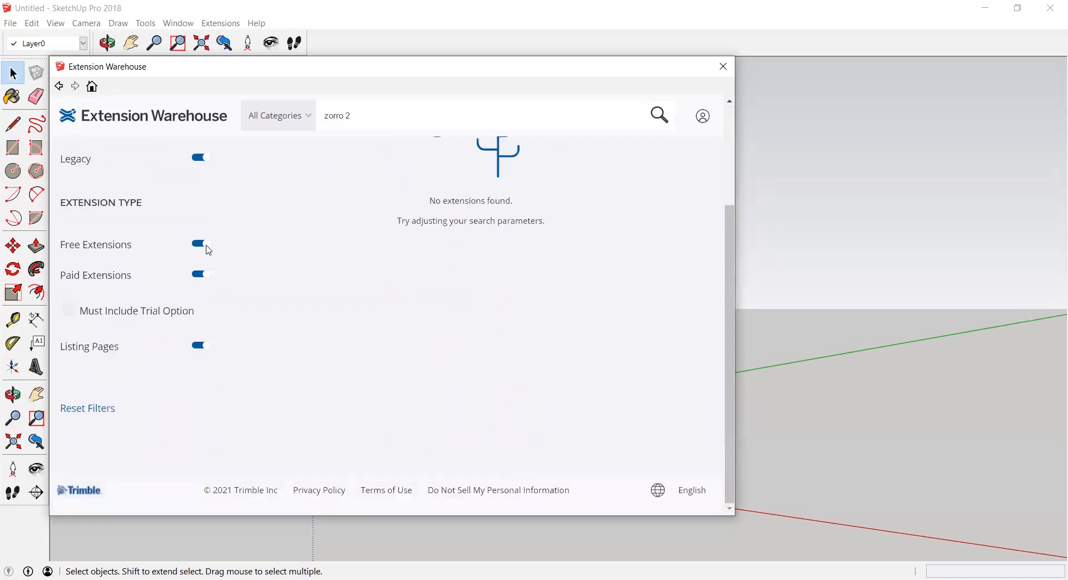
scroll(209, 250, "up", 3)
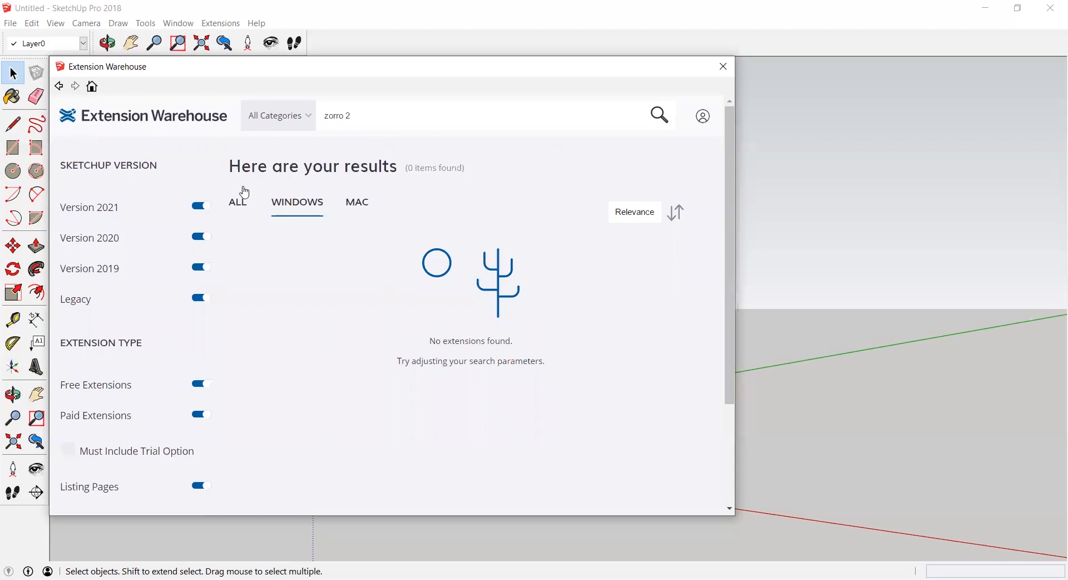
left_click(306, 120)
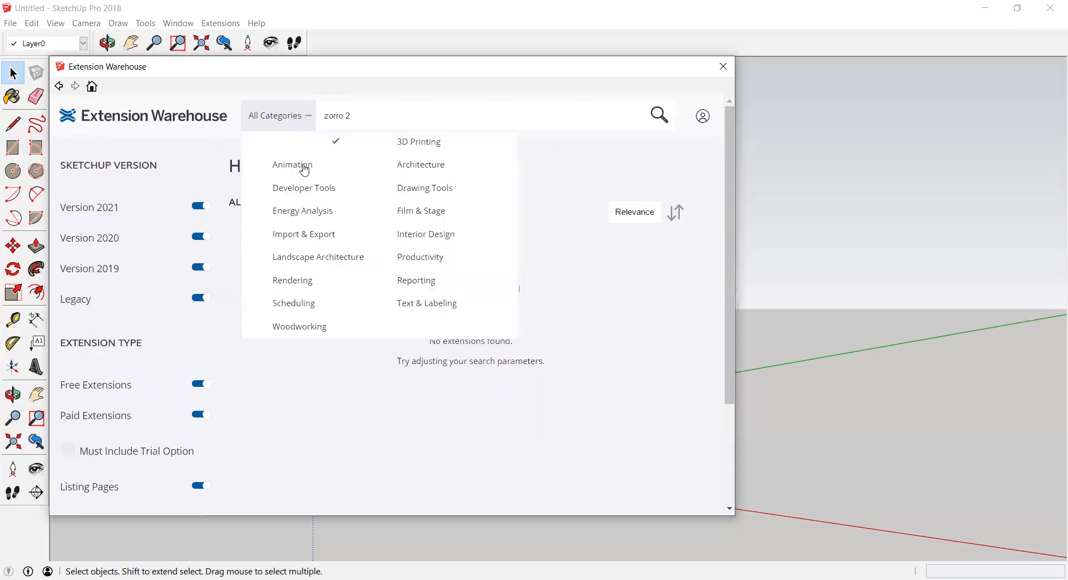
left_click(718, 74)
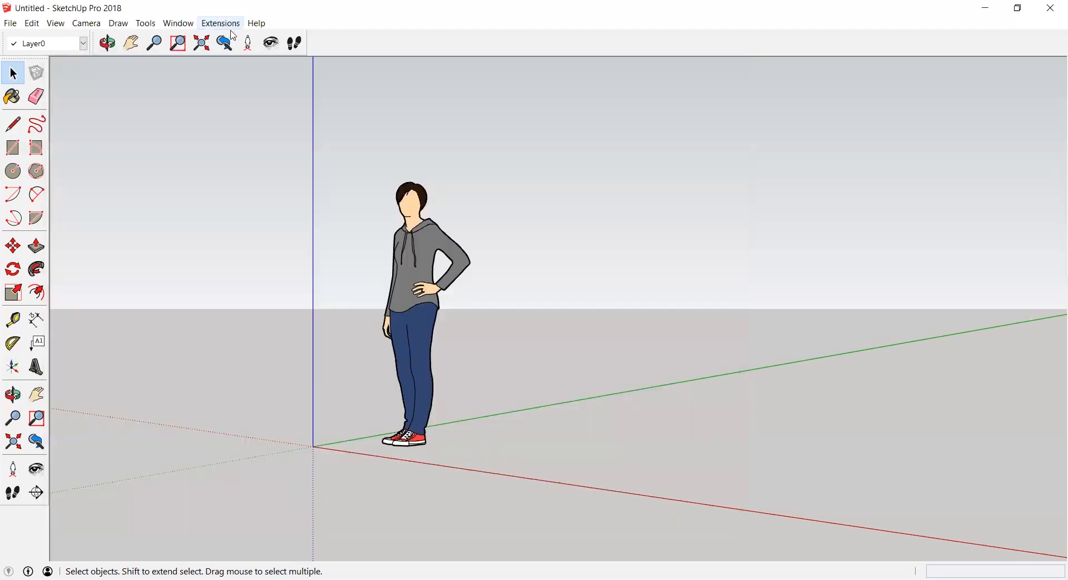
Try to cut the closed figure component at the neck with Zorro 2, using a horizontal line about 78 cm long
left_click(230, 27)
mouse_move(234, 38)
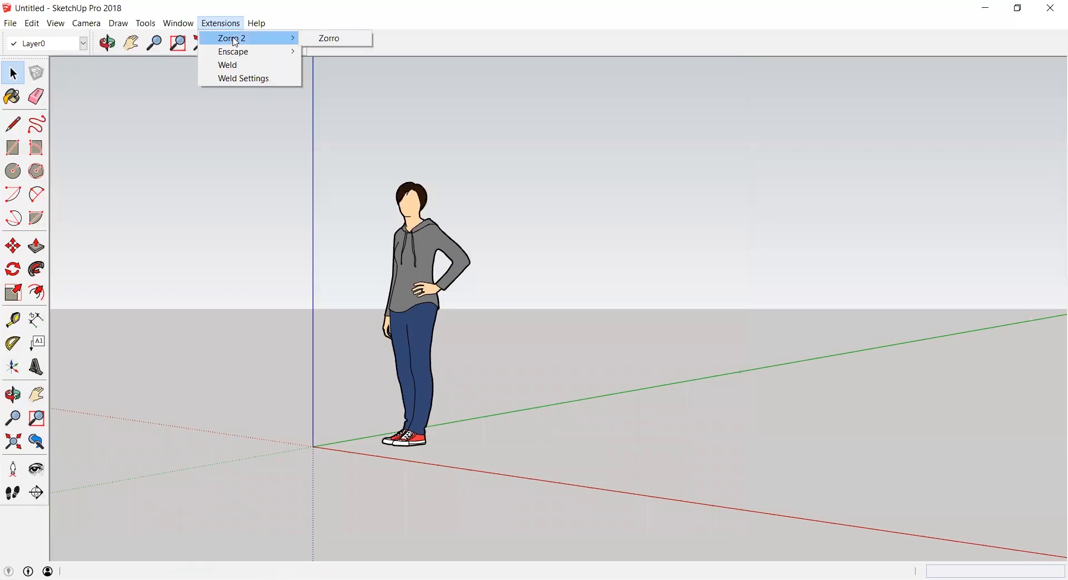
left_click(320, 38)
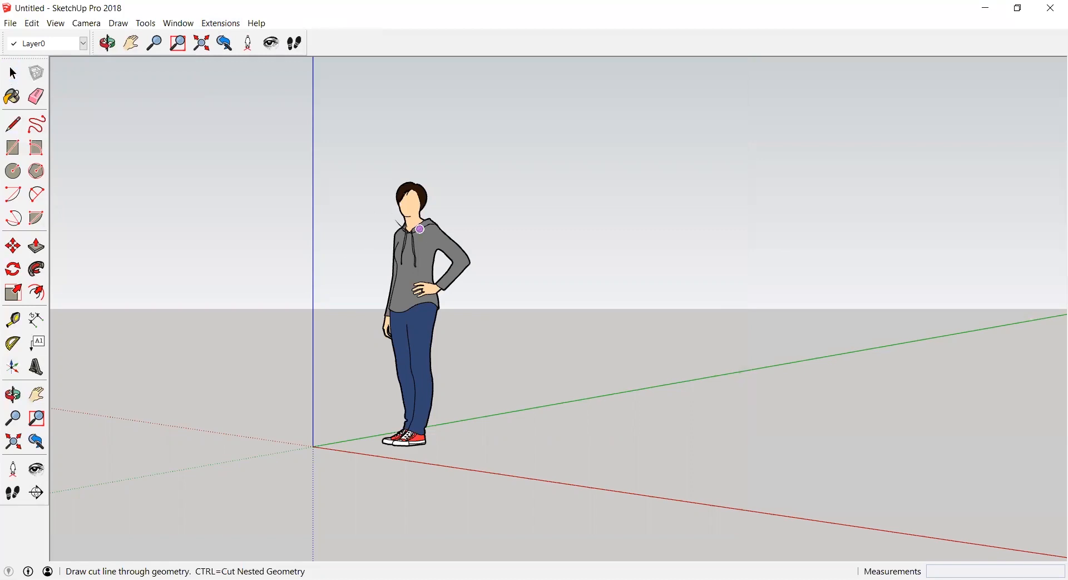
left_click(394, 215)
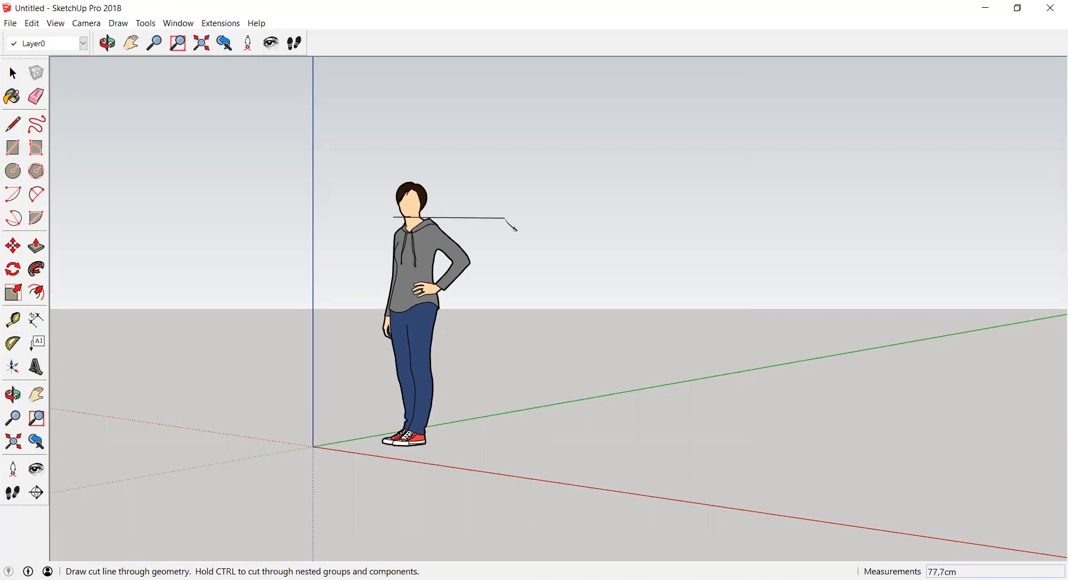
left_click(504, 217)
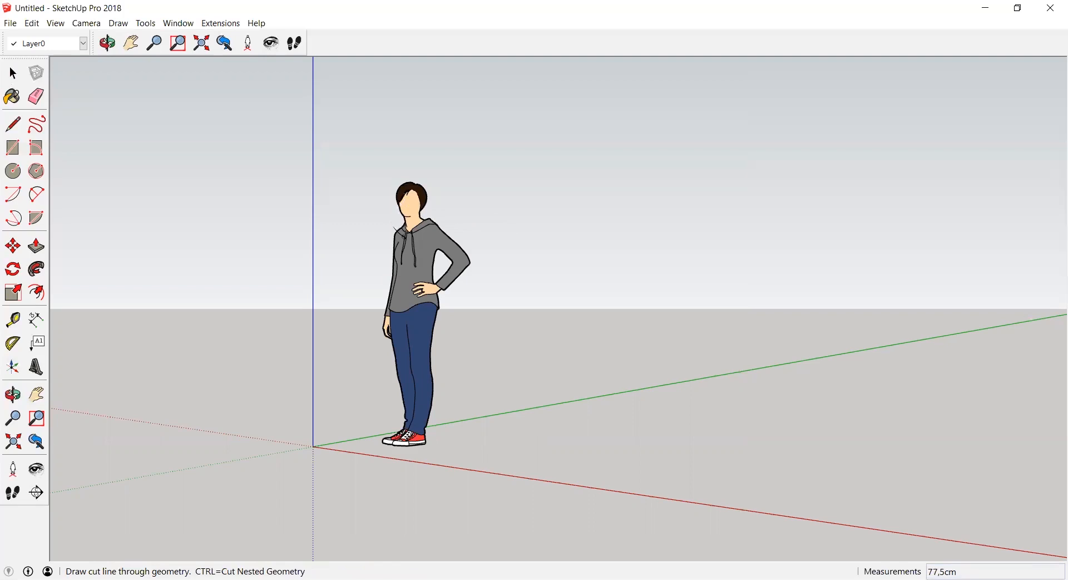
left_click(397, 219)
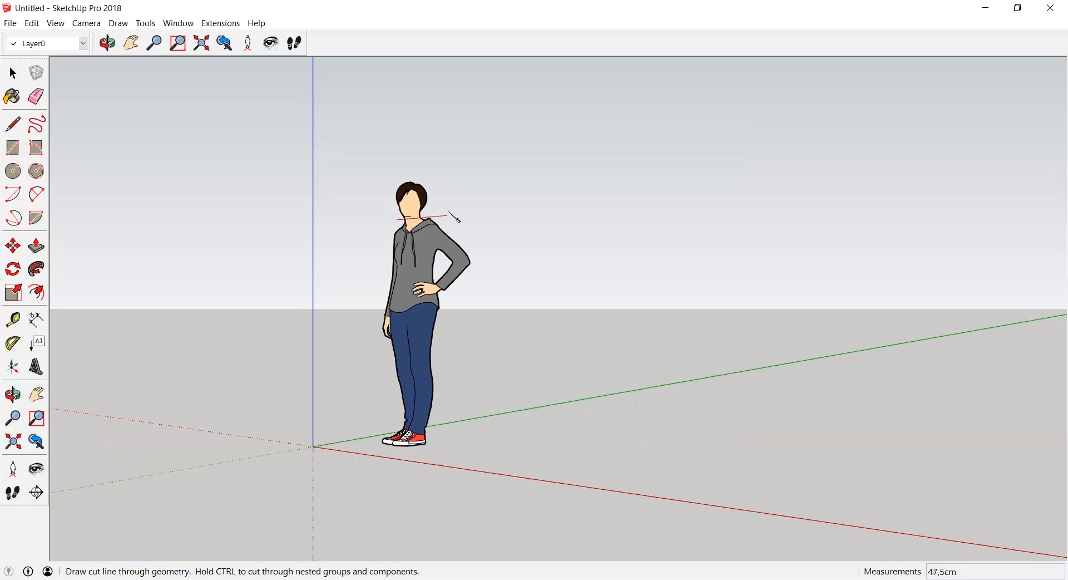
left_click(14, 74)
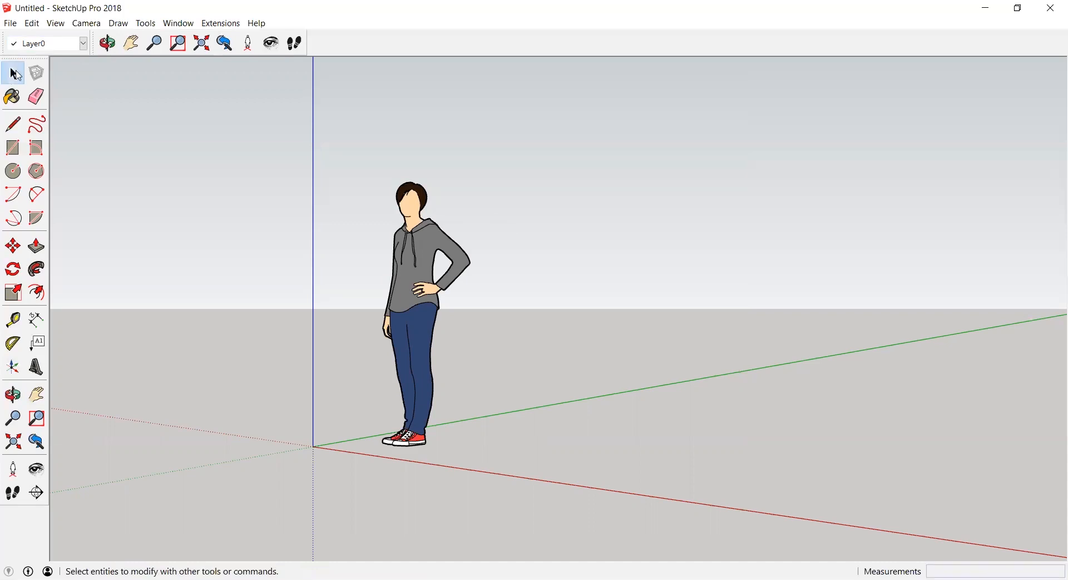
Open the standing figure for editing and cut it across the neck with Zorro 2, using a line about 42 cm long
left_click(417, 204)
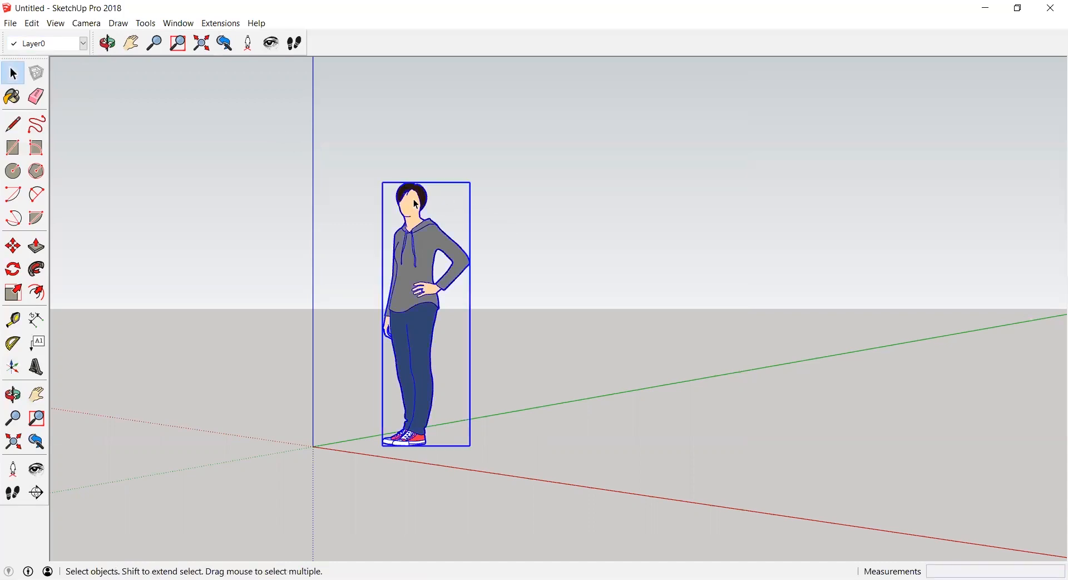
key("F2")
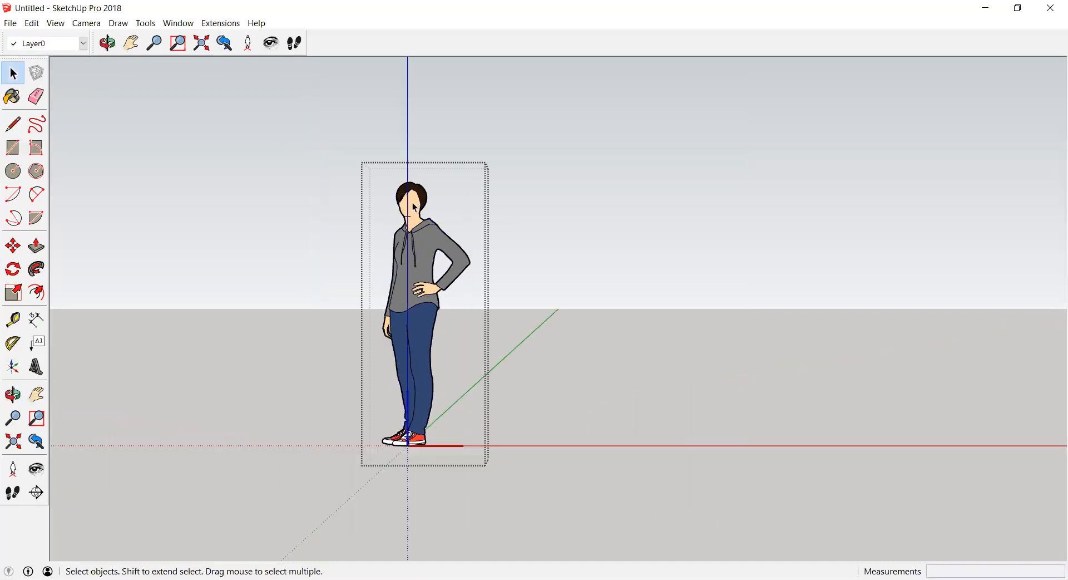
left_click(378, 202)
left_click(219, 23)
mouse_move(220, 39)
left_click(351, 40)
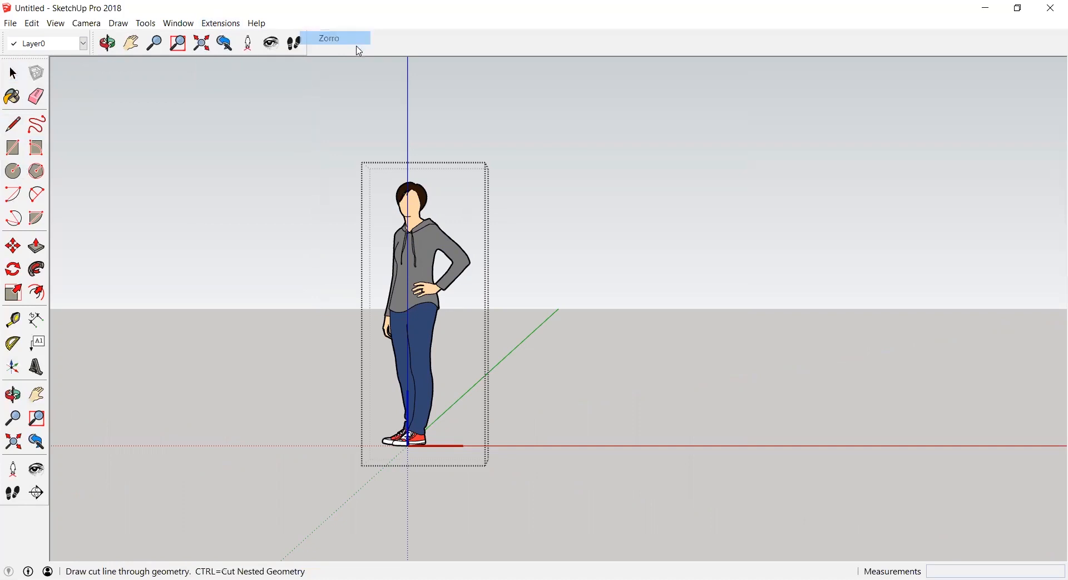
left_click(396, 217)
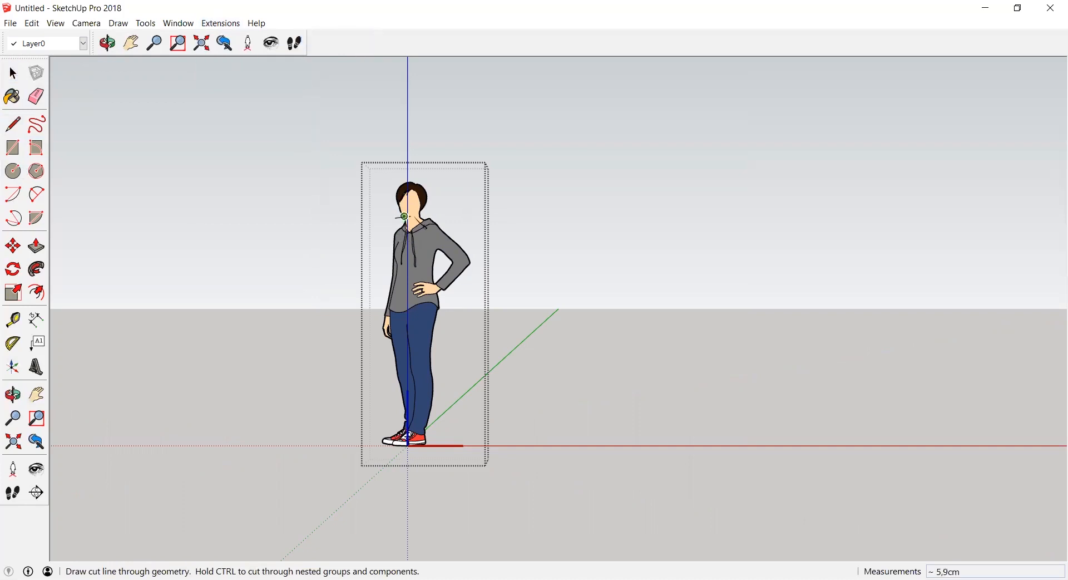
left_click(470, 218)
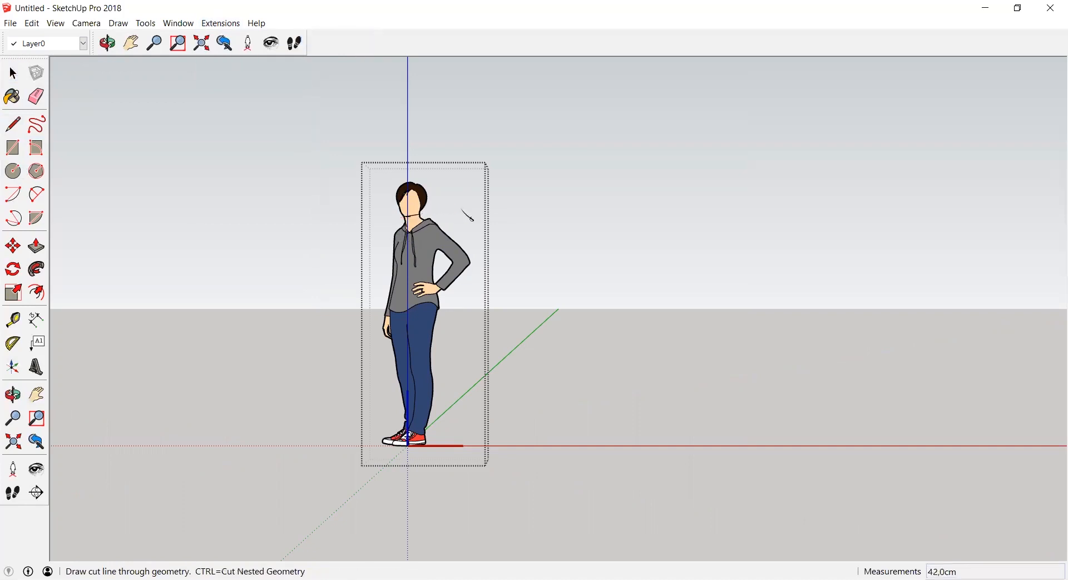
left_click(12, 74)
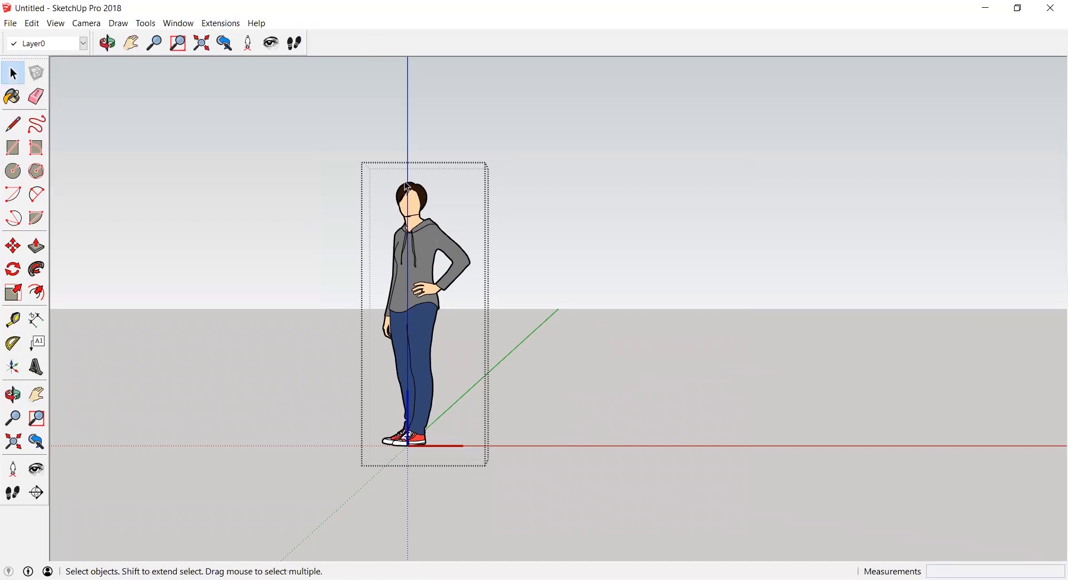
Select all of the head above the neck cut and try to move it
left_click(476, 212)
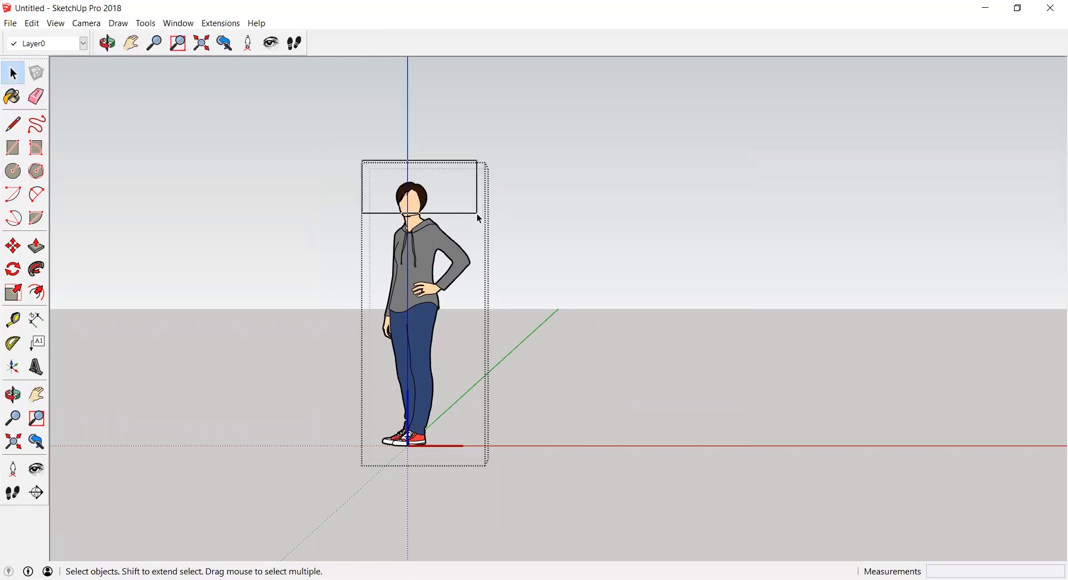
left_click(413, 204, "shift")
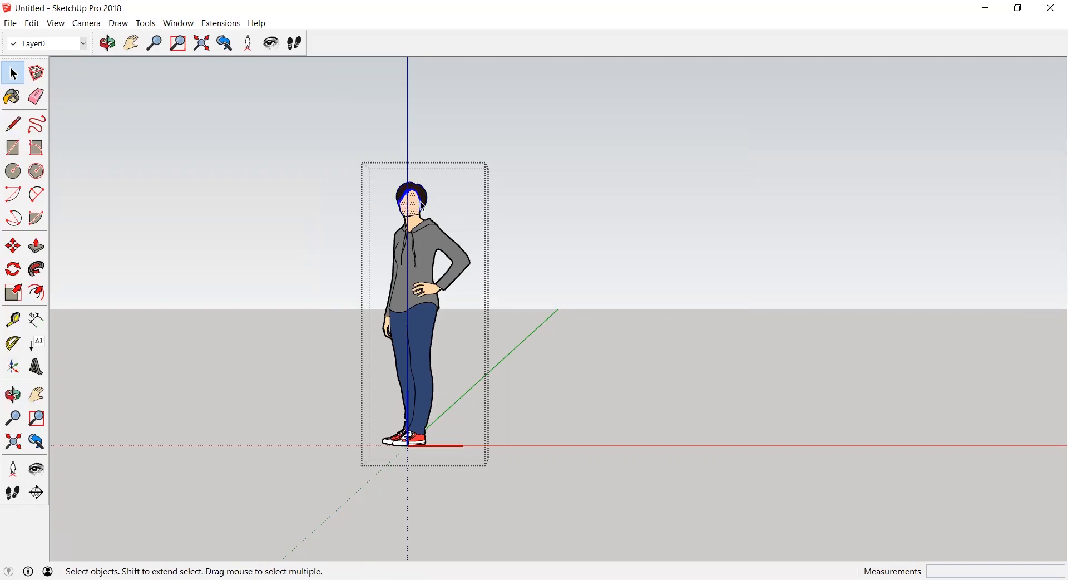
left_click_drag(451, 217, 372, 169)
left_click(13, 246)
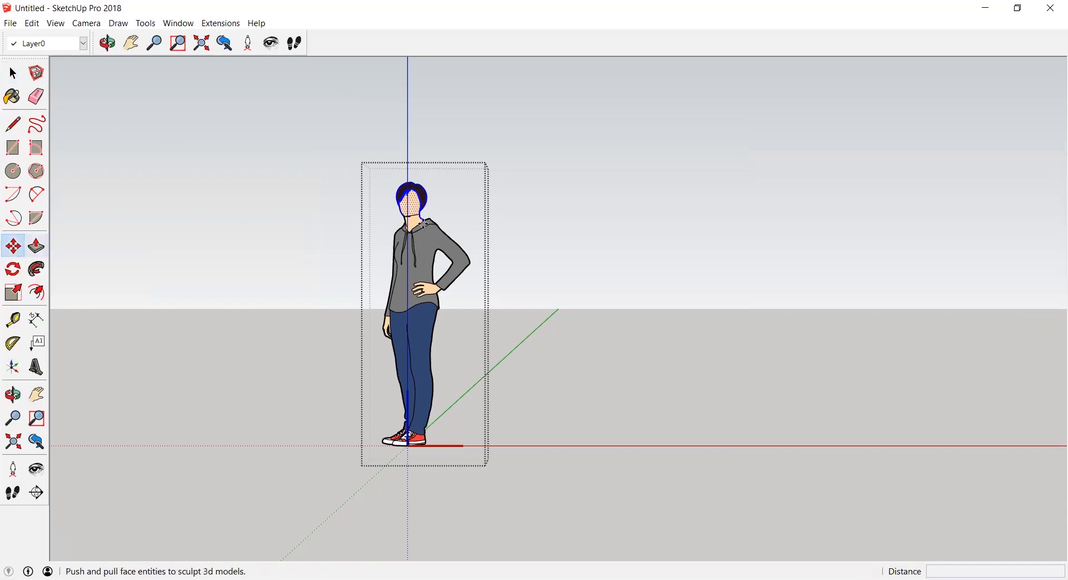
left_click(412, 204)
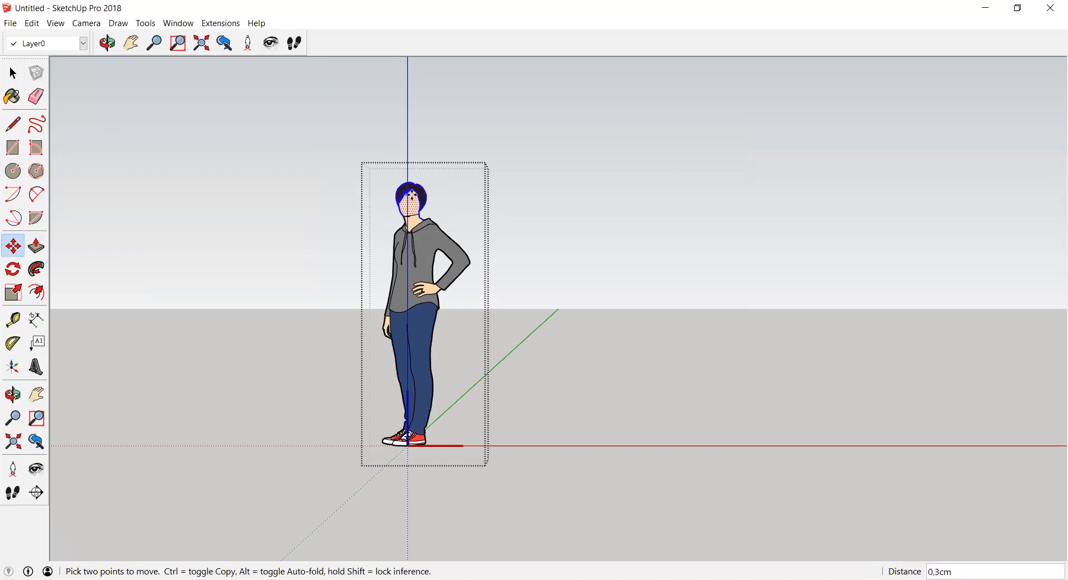
key("Escape")
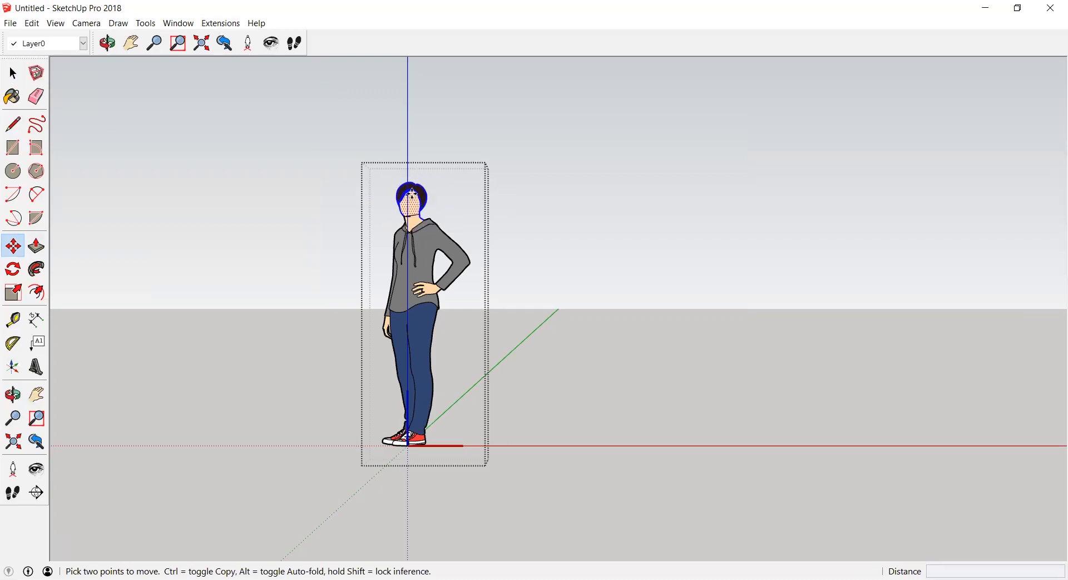
Select only the face surface of the head, try to move it, cancel the move and leave the figure's editing mode
left_click(13, 73)
left_click(355, 206)
double_click(410, 209)
left_click(409, 210)
left_click(409, 203)
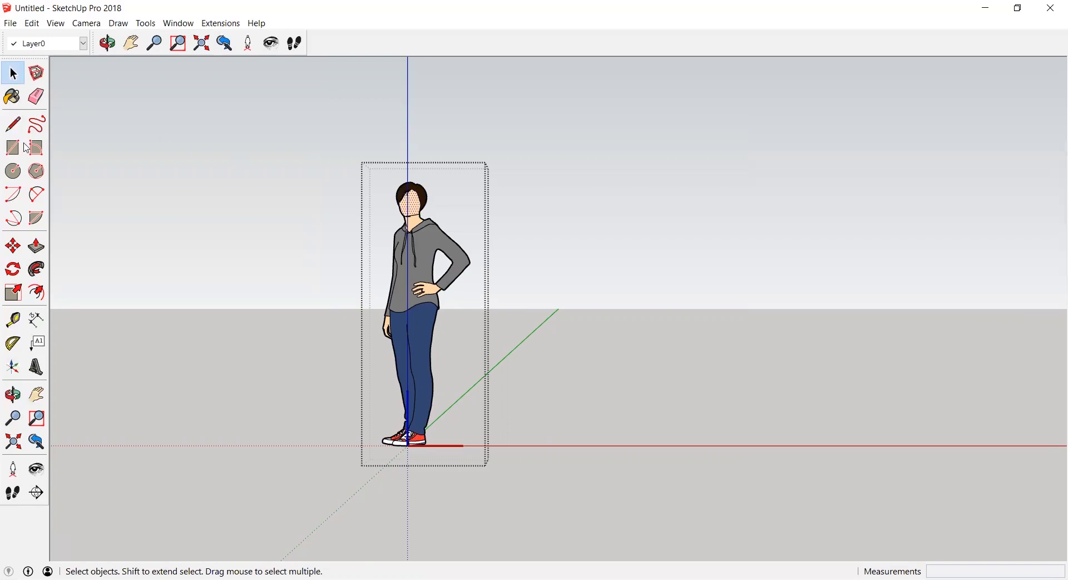
left_click(14, 246)
left_click(413, 201)
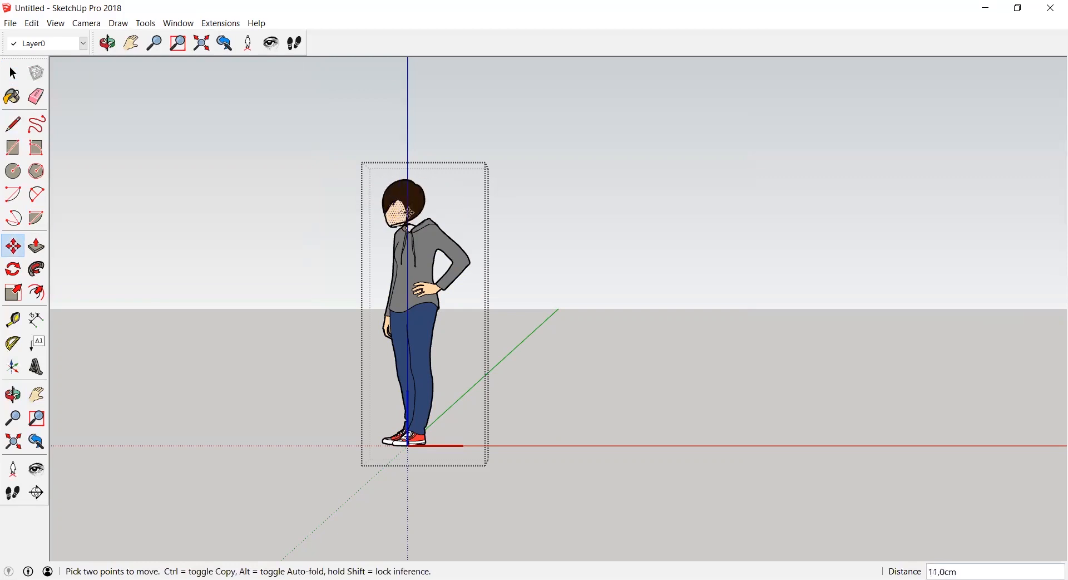
key("Escape")
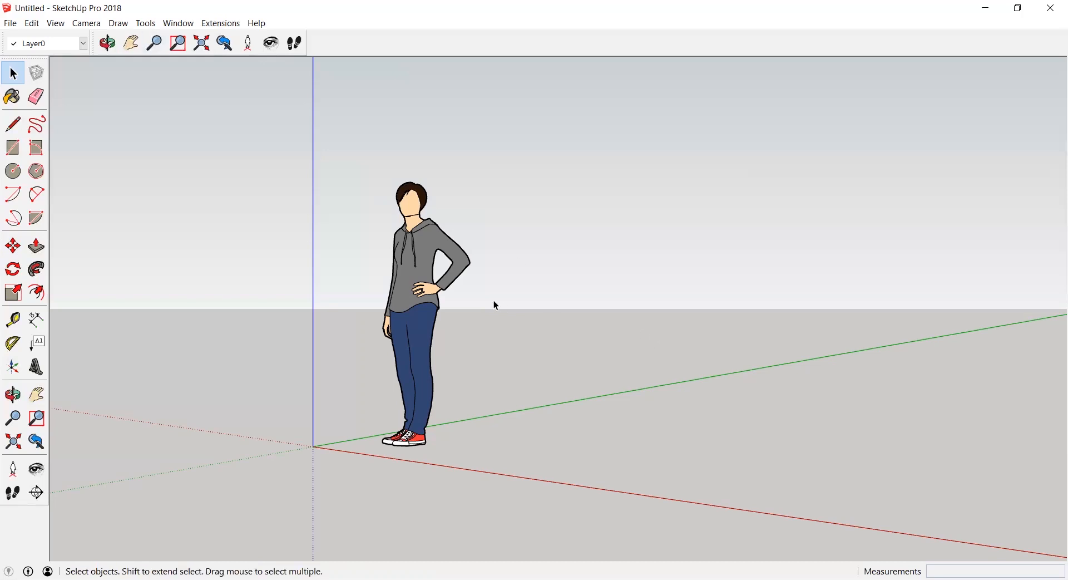
Open Model Info, view the general file information and close it again
scroll(497, 305, "down", 2)
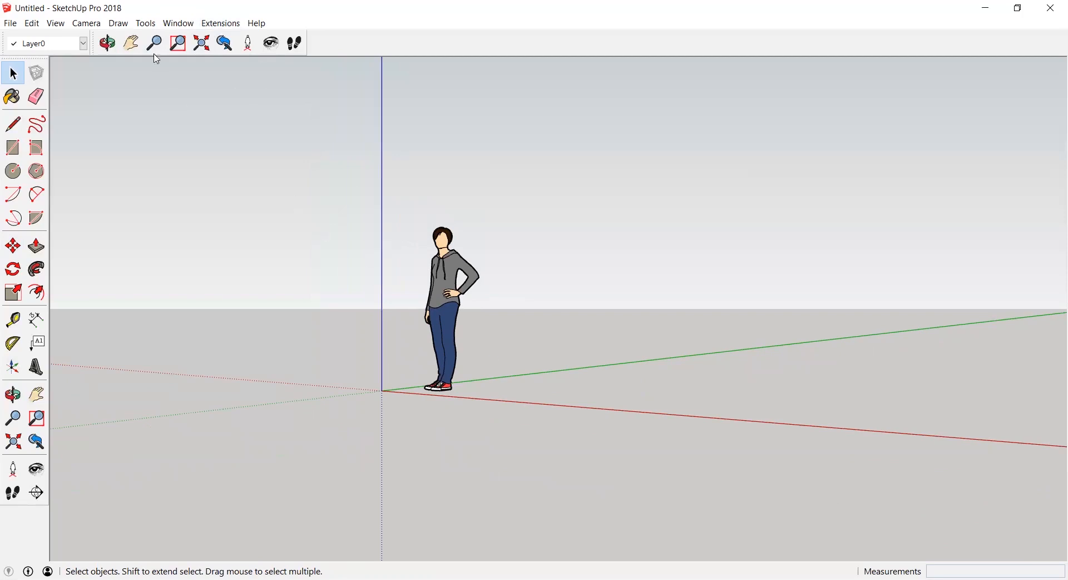
left_click(175, 24)
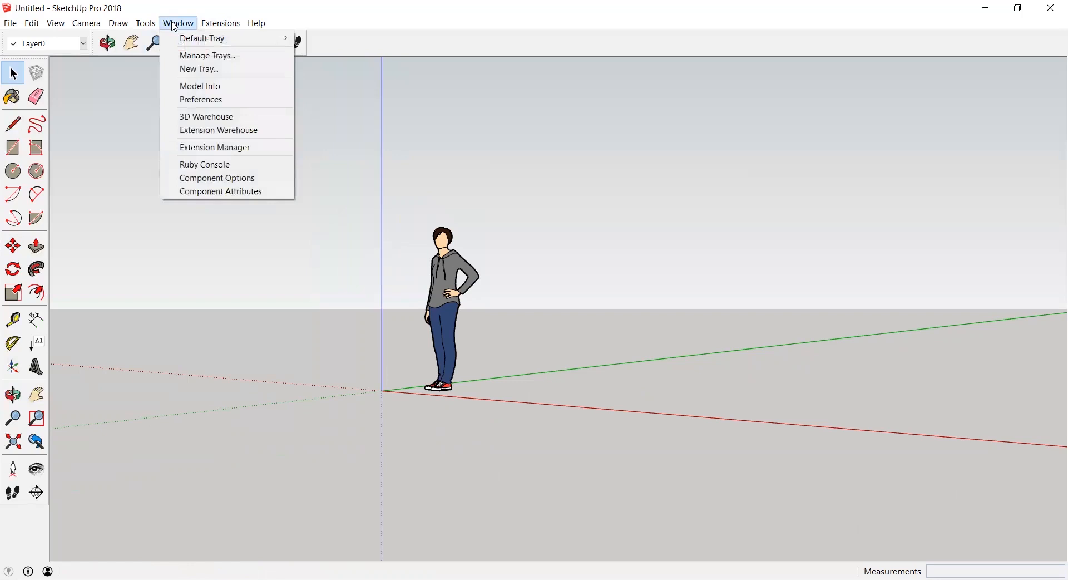
left_click(204, 86)
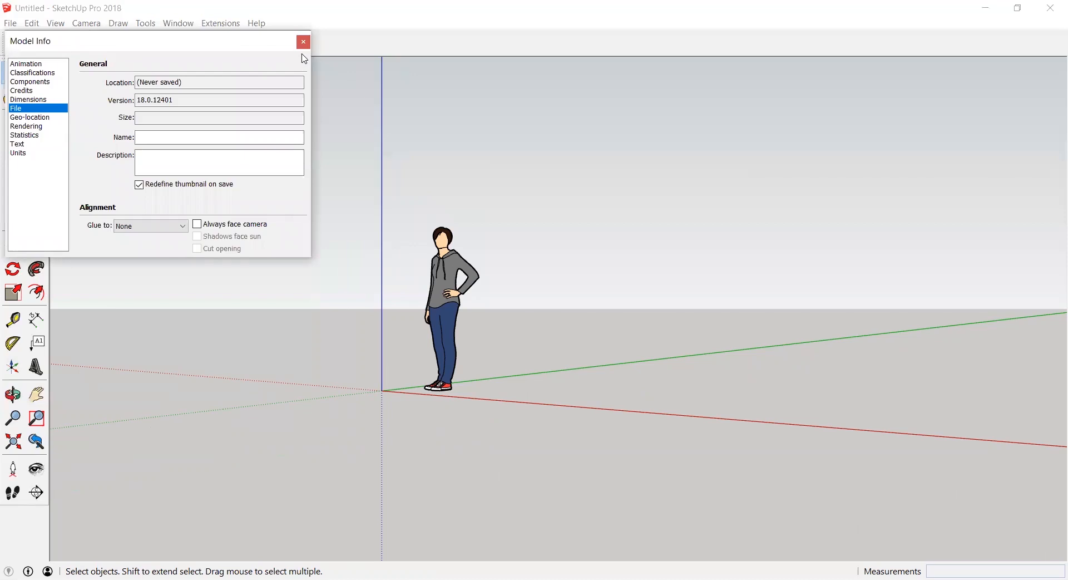
left_click(304, 43)
Set the default drawing template to Simple Template - Meters in Preferences and confirm
left_click(178, 23)
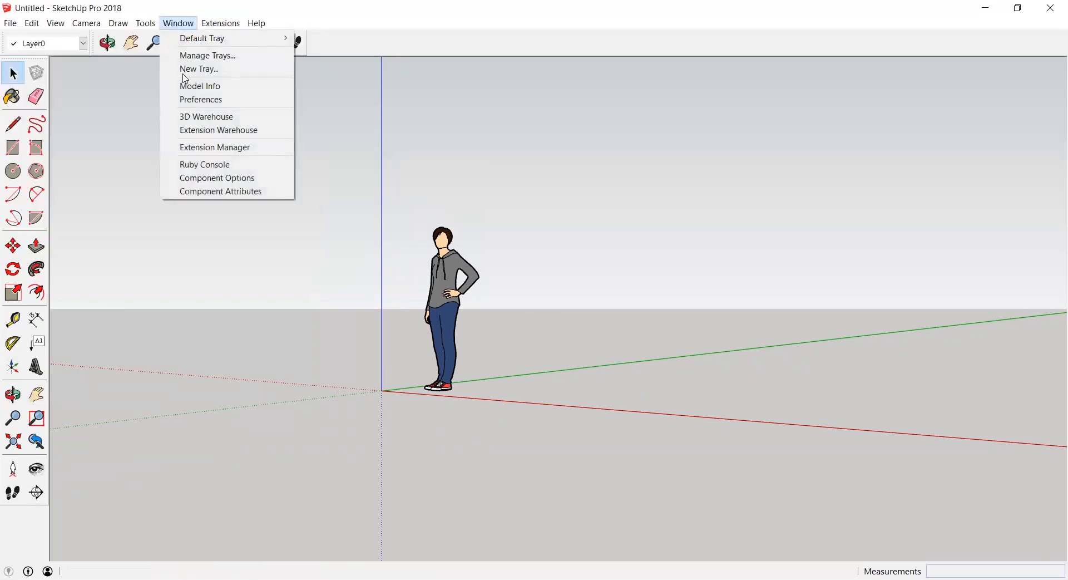
left_click(189, 99)
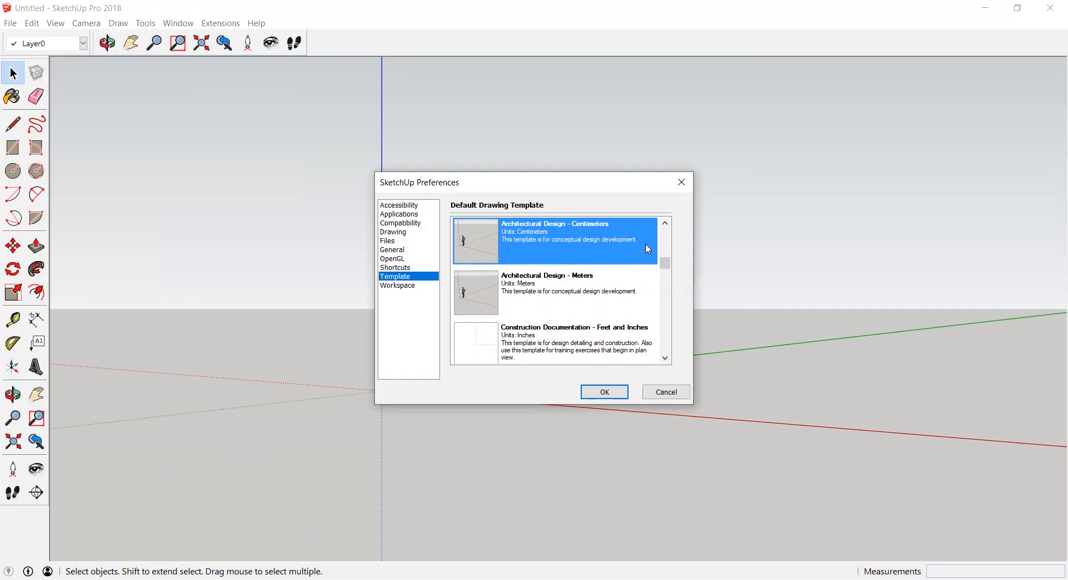
mouse_move(666, 264)
left_mouse_down()
mouse_move(669, 278)
mouse_move(669, 265)
left_mouse_up()
left_click_drag(669, 256, 668, 232)
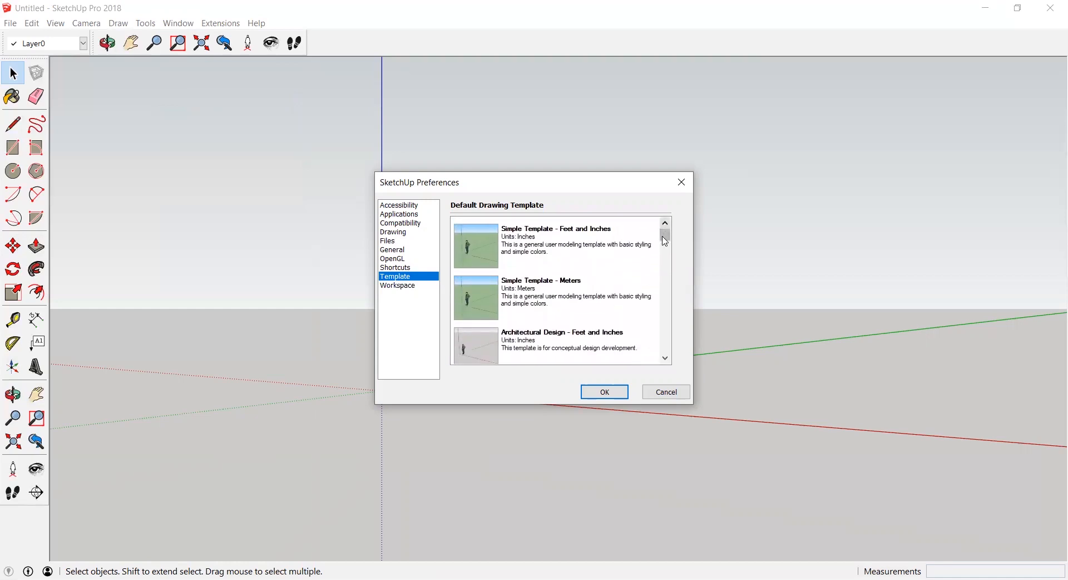
left_click(624, 291)
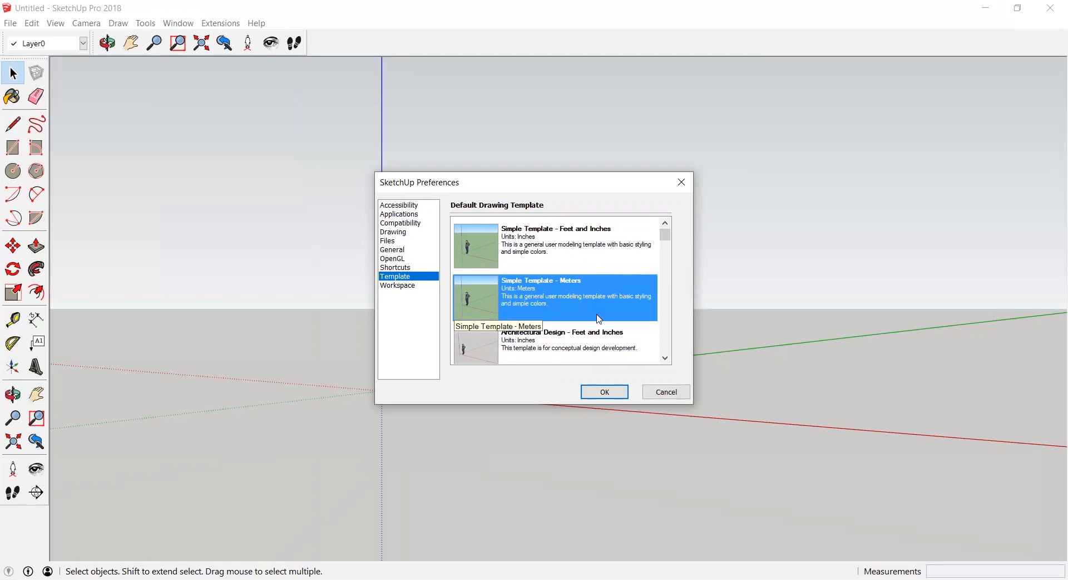
left_click_drag(665, 235, 660, 330)
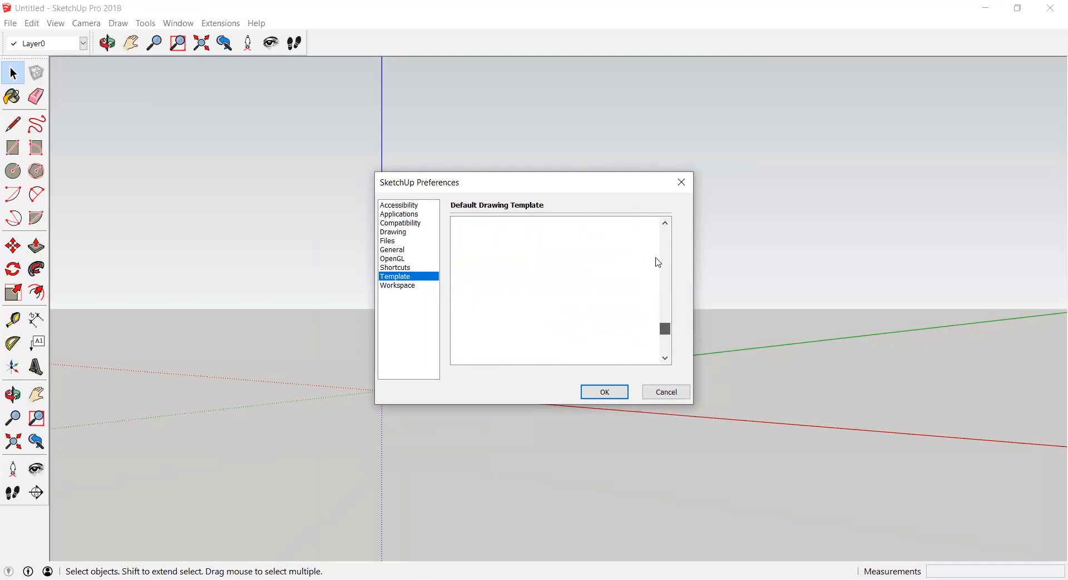
left_click_drag(659, 263, 667, 222)
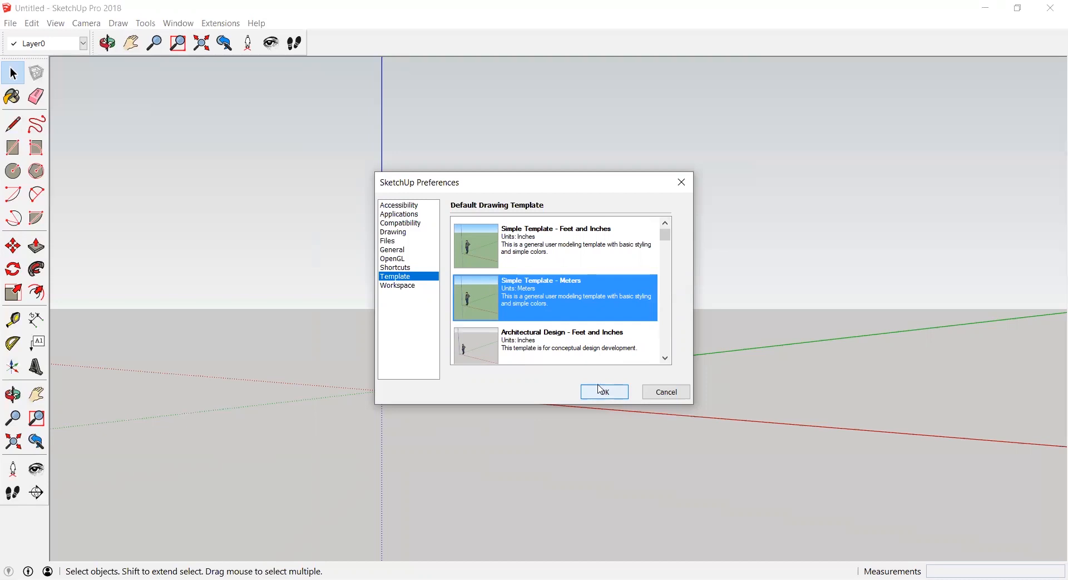
left_click(604, 394)
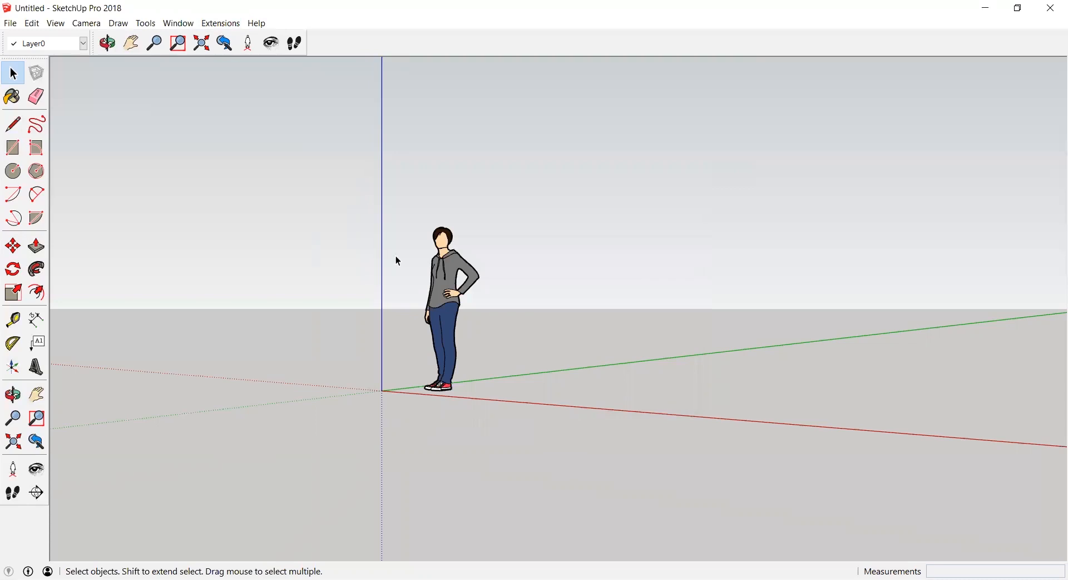
scroll(396, 257, "down", 3)
scroll(396, 258, "up", 2)
scroll(397, 258, "down", 1)
scroll(397, 257, "up", 2)
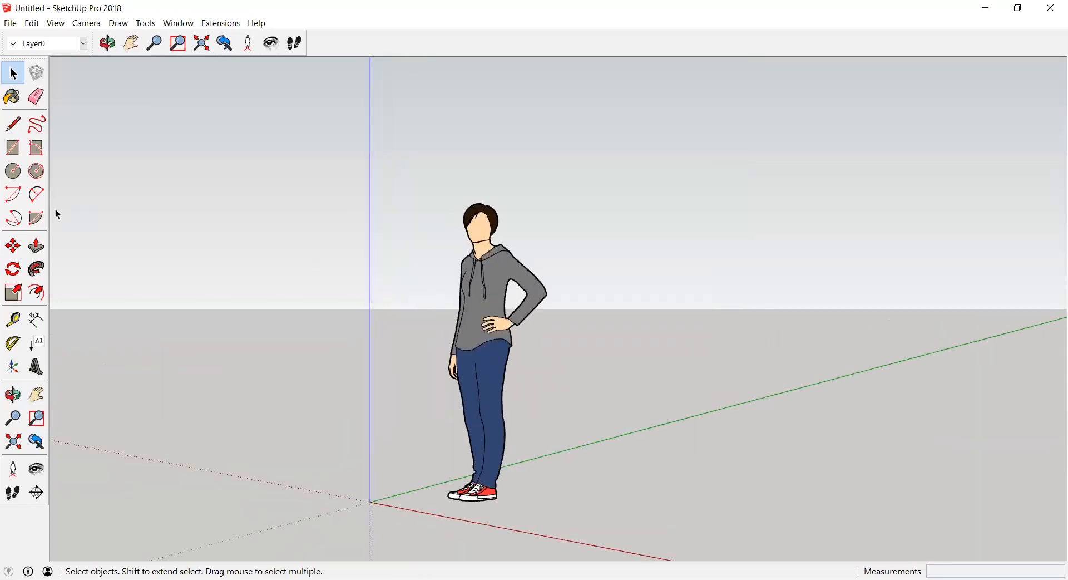
left_click(6, 129)
left_click(12, 73)
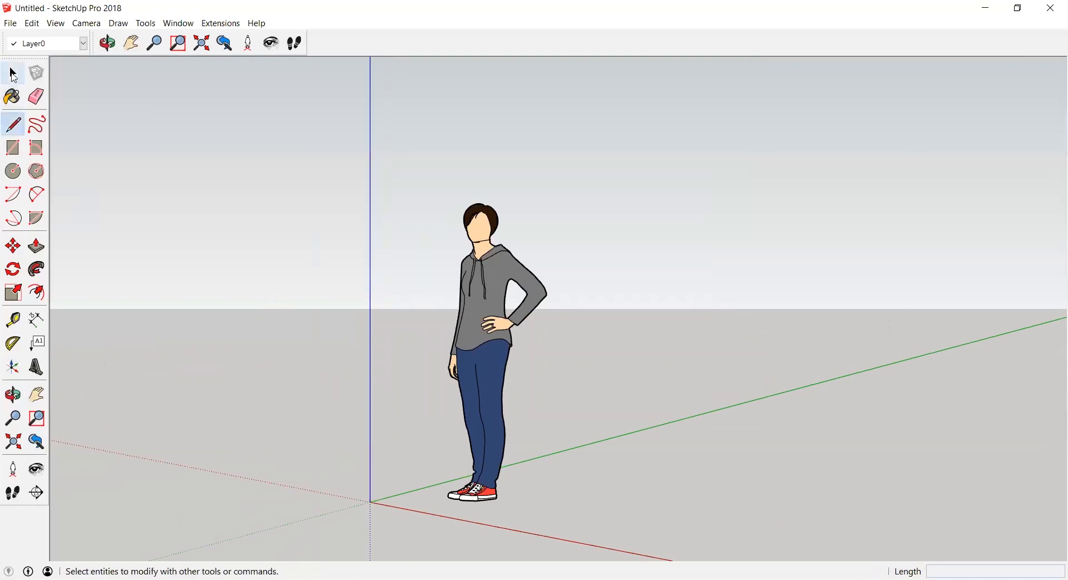
left_click(492, 265)
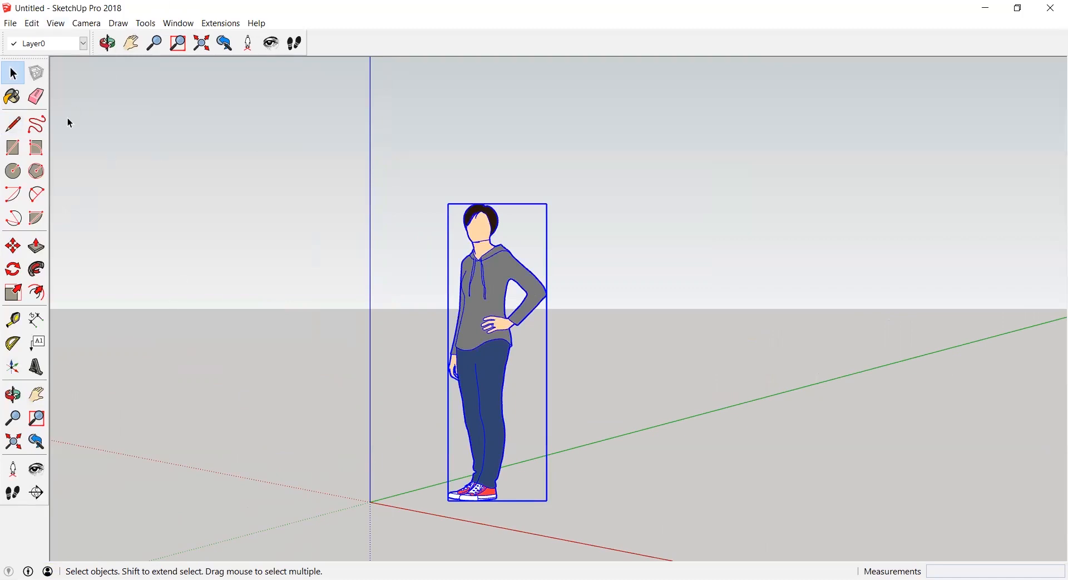
left_click(377, 191)
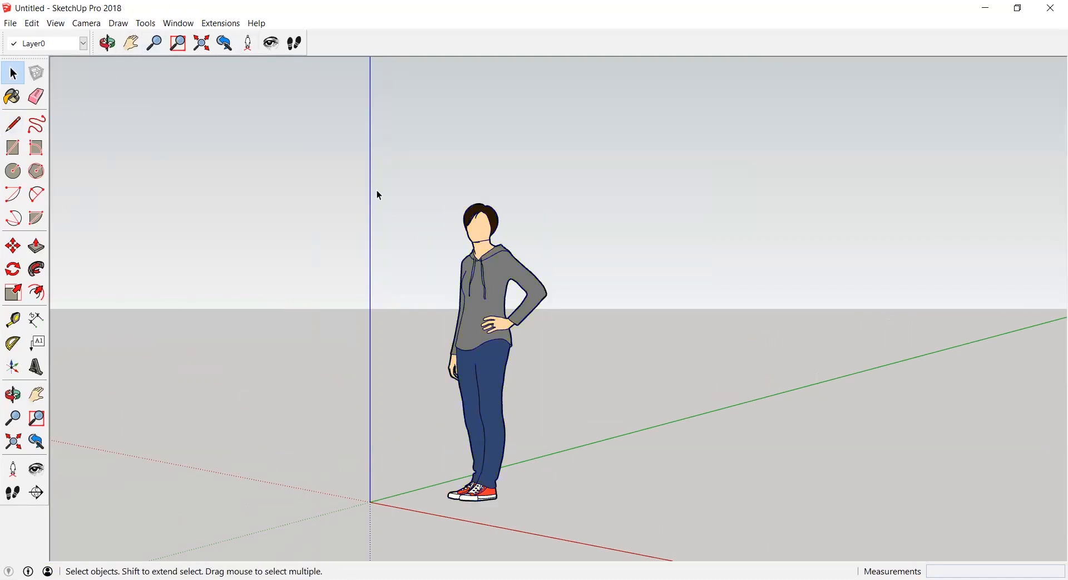
scroll(377, 192, "down", 1)
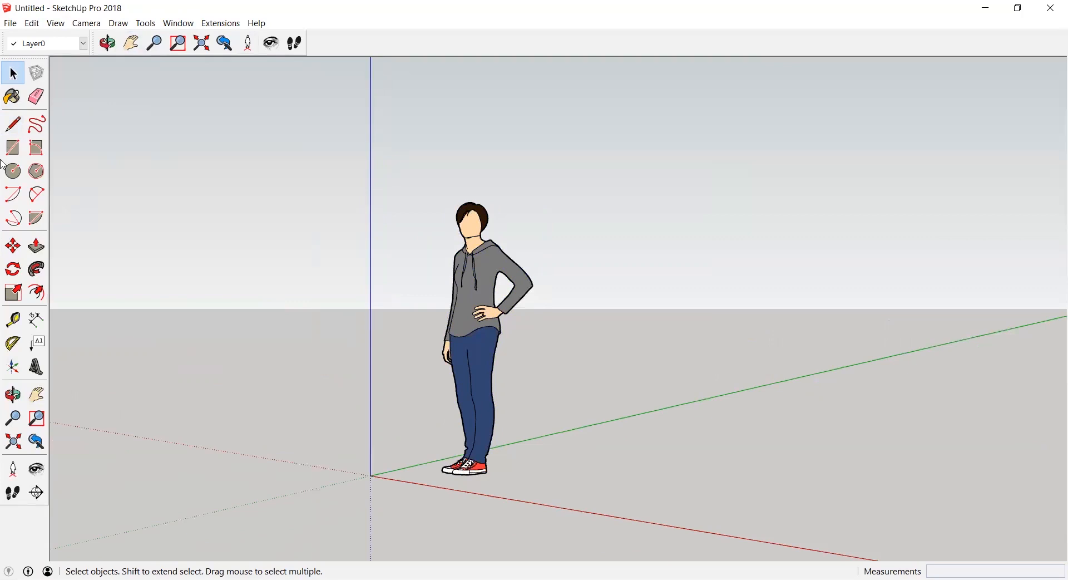
Orbit the view to see the standing figure from a higher angle and pan it around the scene
left_click(106, 43)
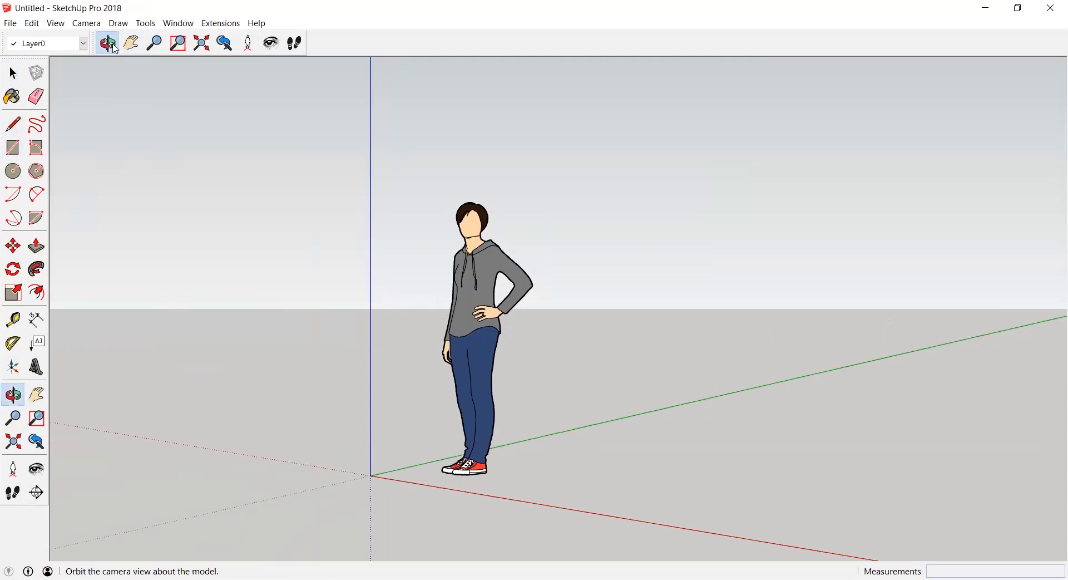
left_click_drag(308, 195, 394, 263)
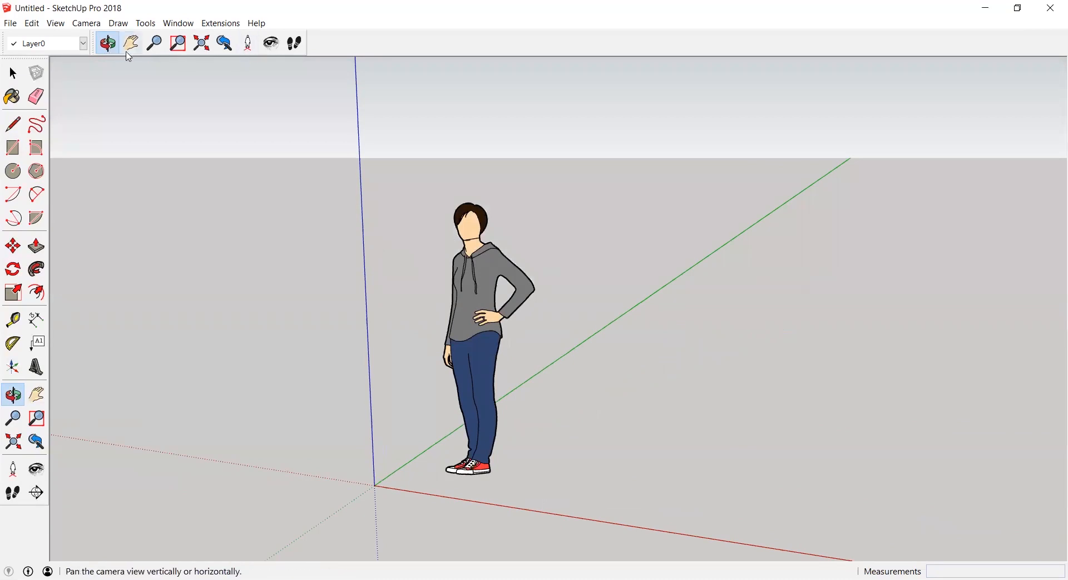
left_click(131, 43)
left_click_drag(472, 236, 397, 57)
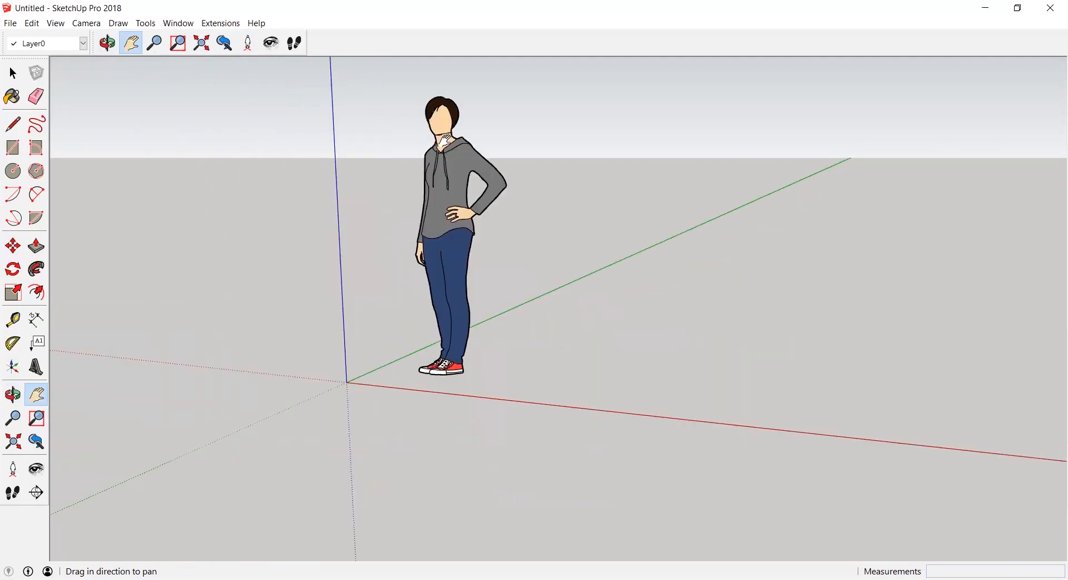
left_click_drag(252, 292, 403, 496)
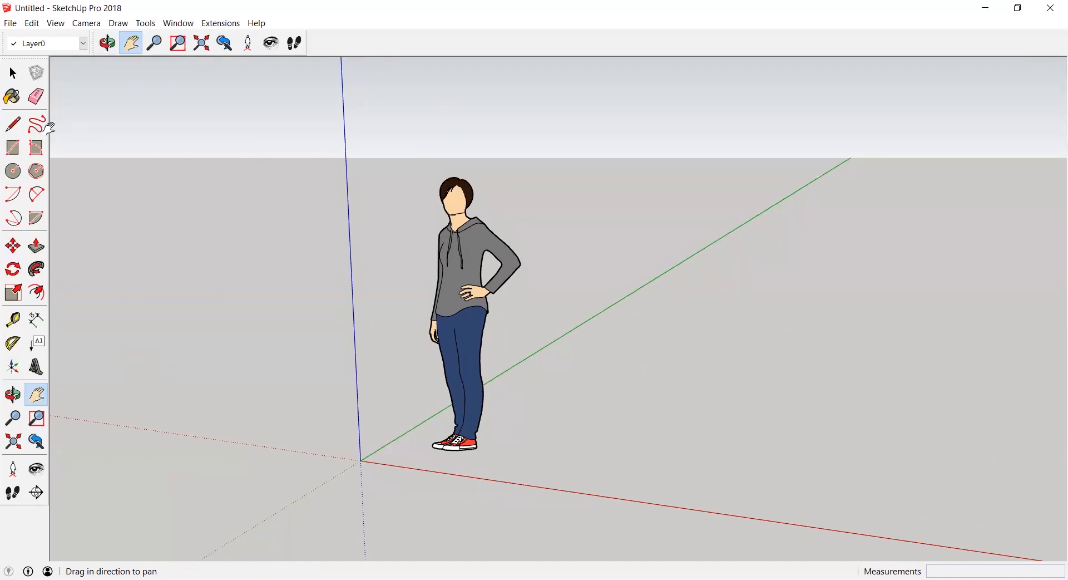
Delete the standing figure from the model
left_click(12, 147)
left_click(12, 73)
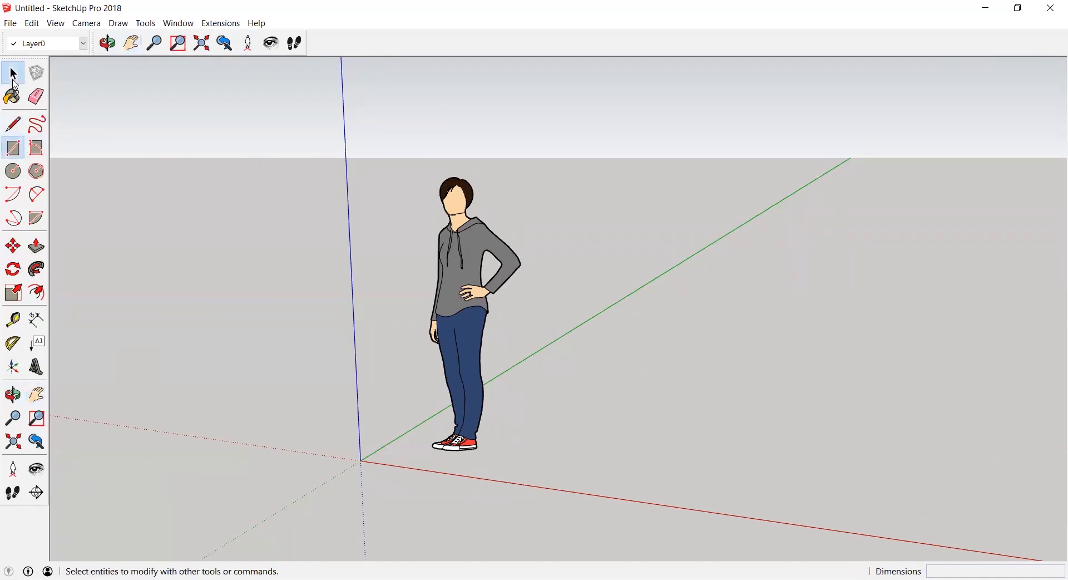
left_click(452, 226)
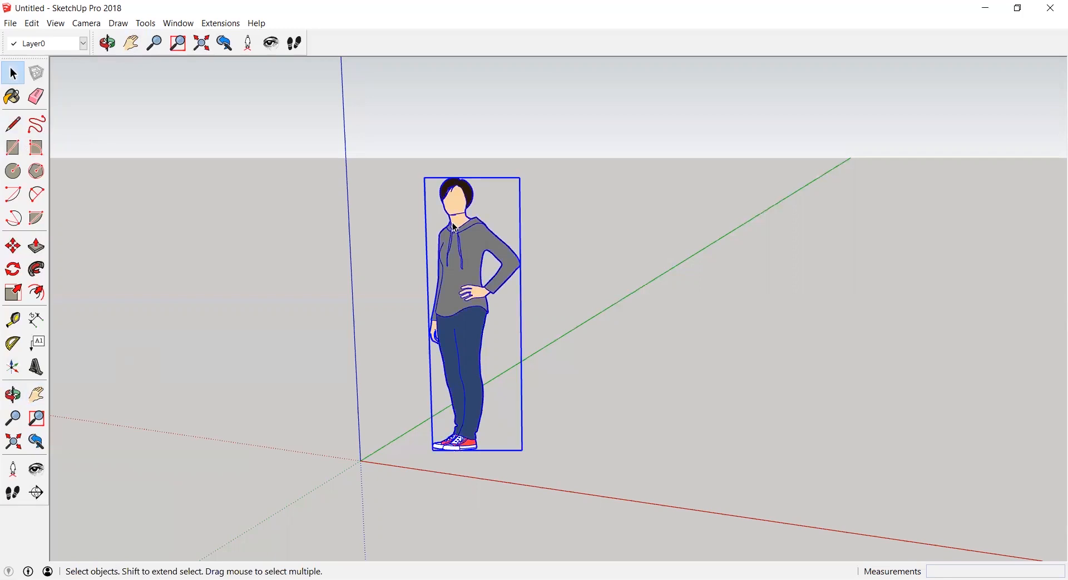
key("Delete")
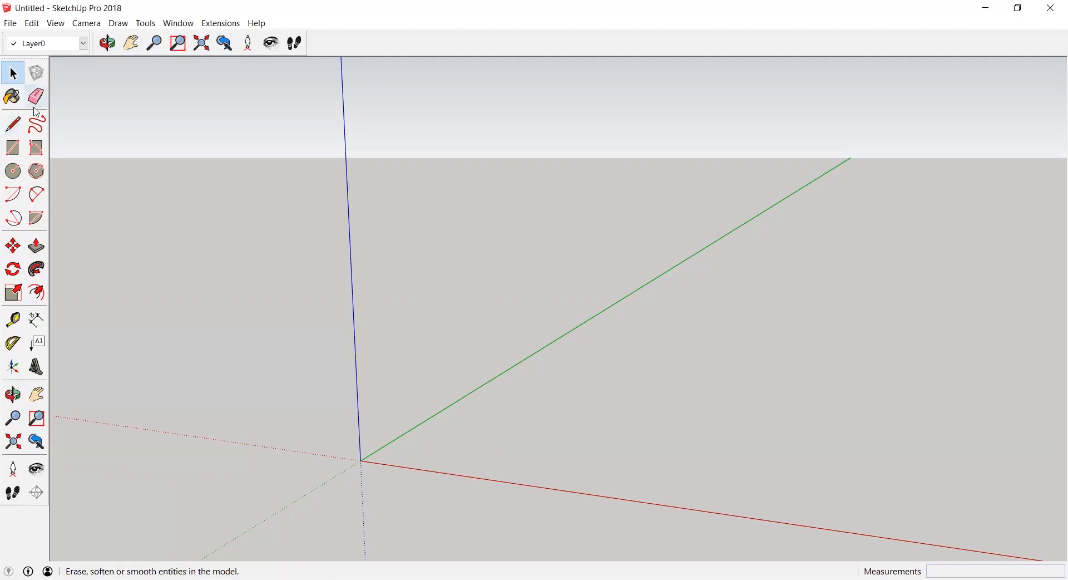
Draw a ground rectangle of about 212 by 616 cm from the origin between the red and green axes
left_click(13, 148)
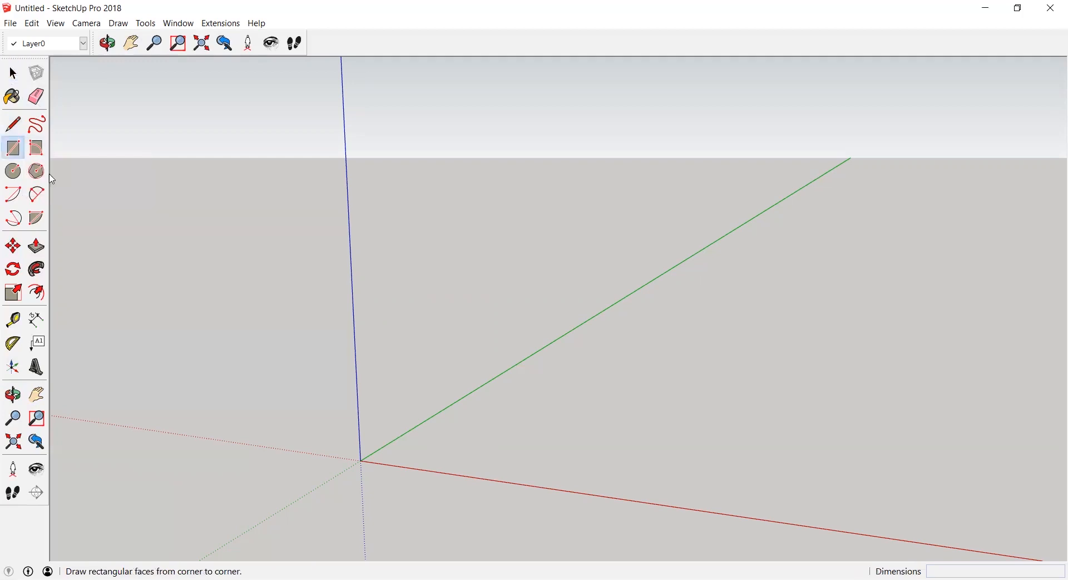
left_click(361, 461)
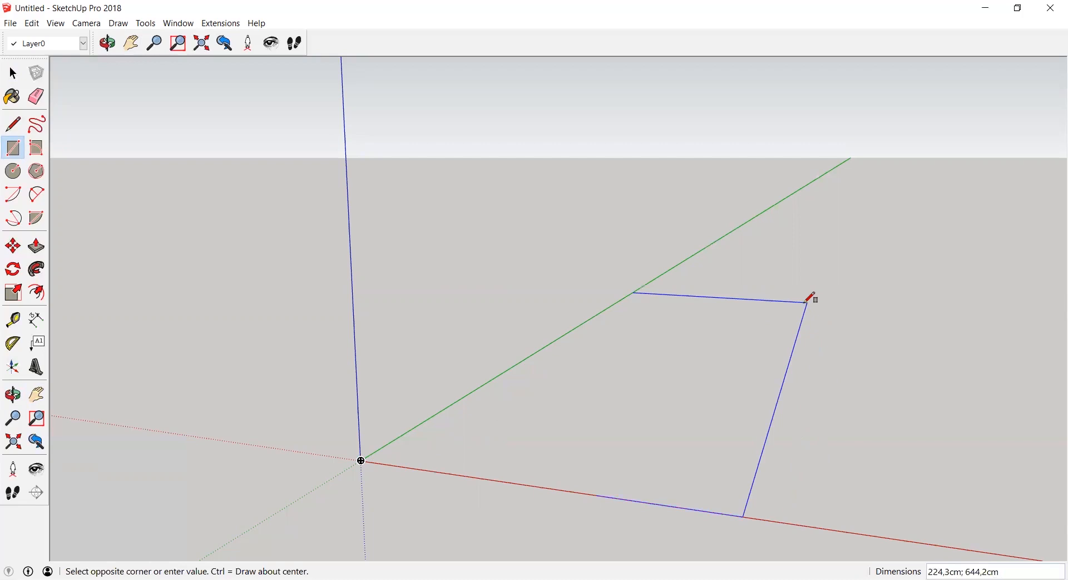
left_click(797, 305)
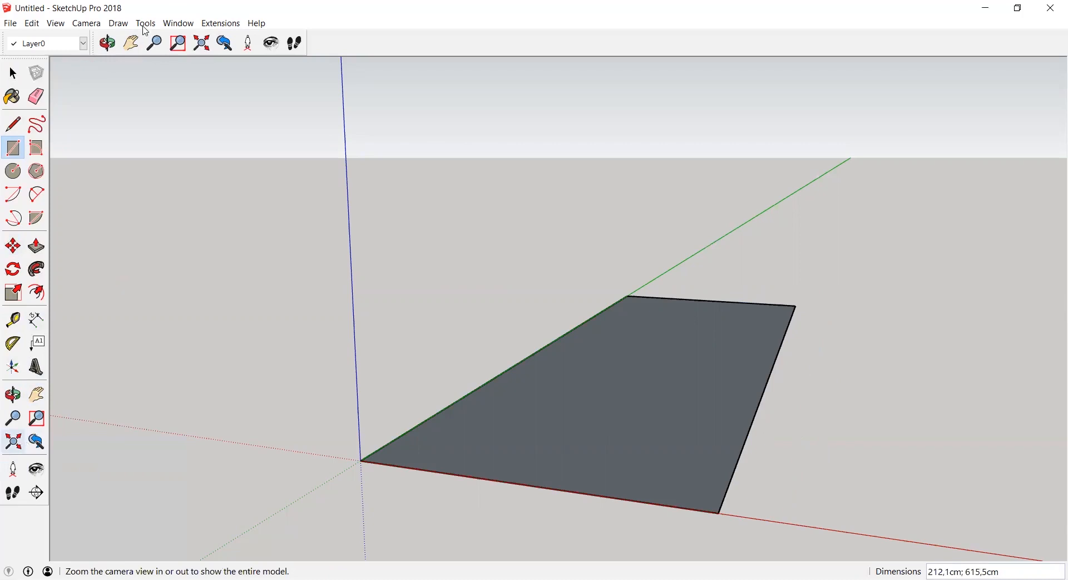
Select the whole ground rectangle with its edges and delete it
scroll(453, 179, "up", 3)
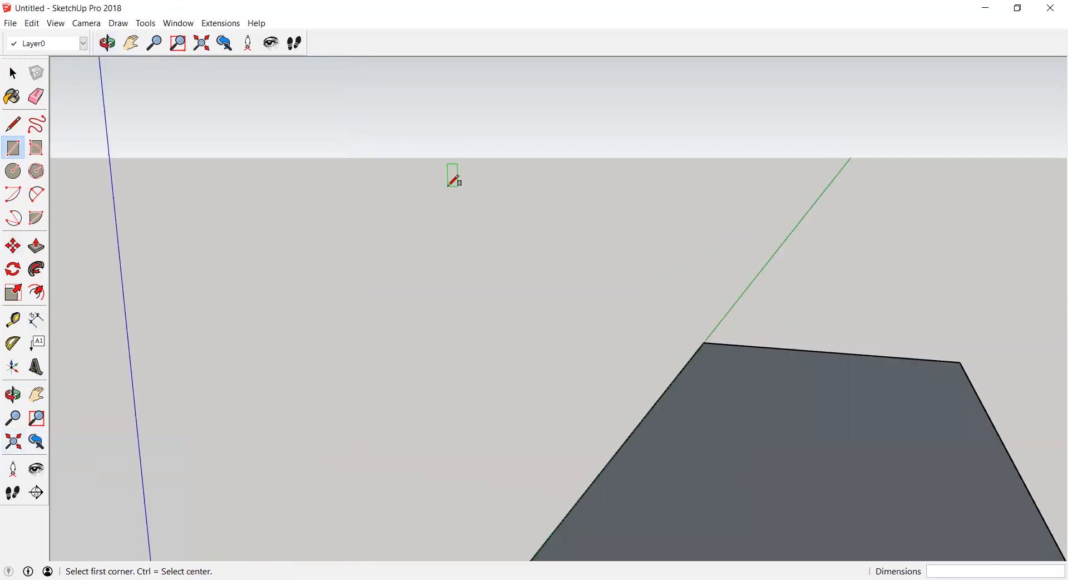
scroll(454, 179, "down", 5)
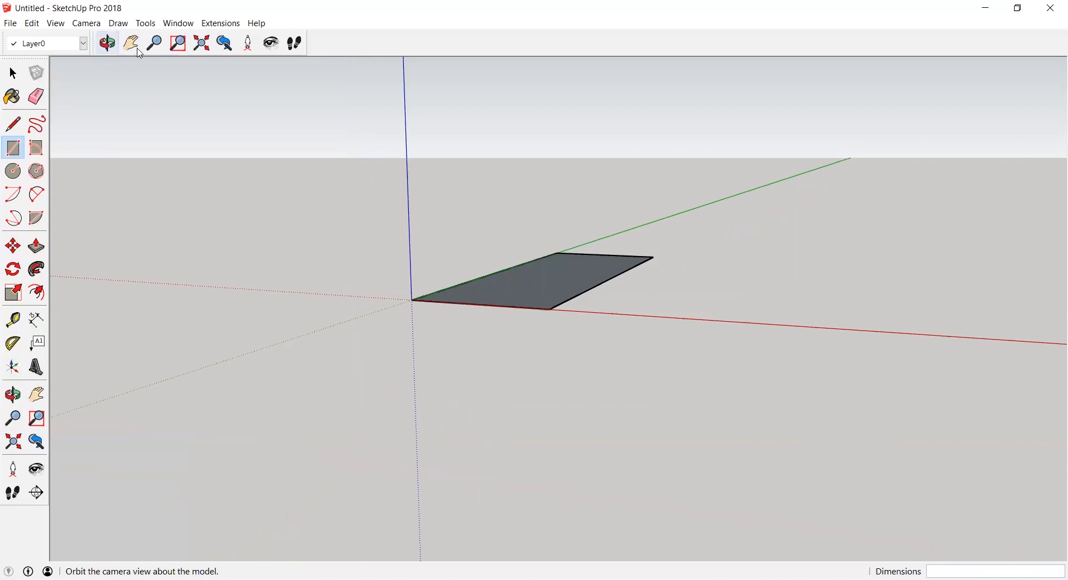
left_click_drag(589, 234, 708, 410)
left_click_drag(662, 459, 449, 412)
left_click_drag(353, 331, 112, 124)
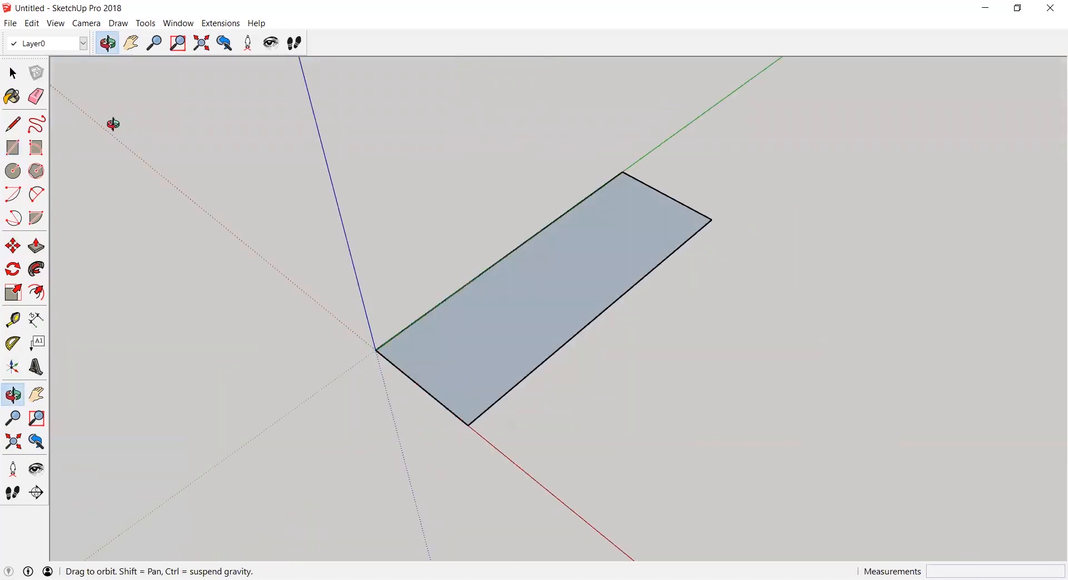
key("space")
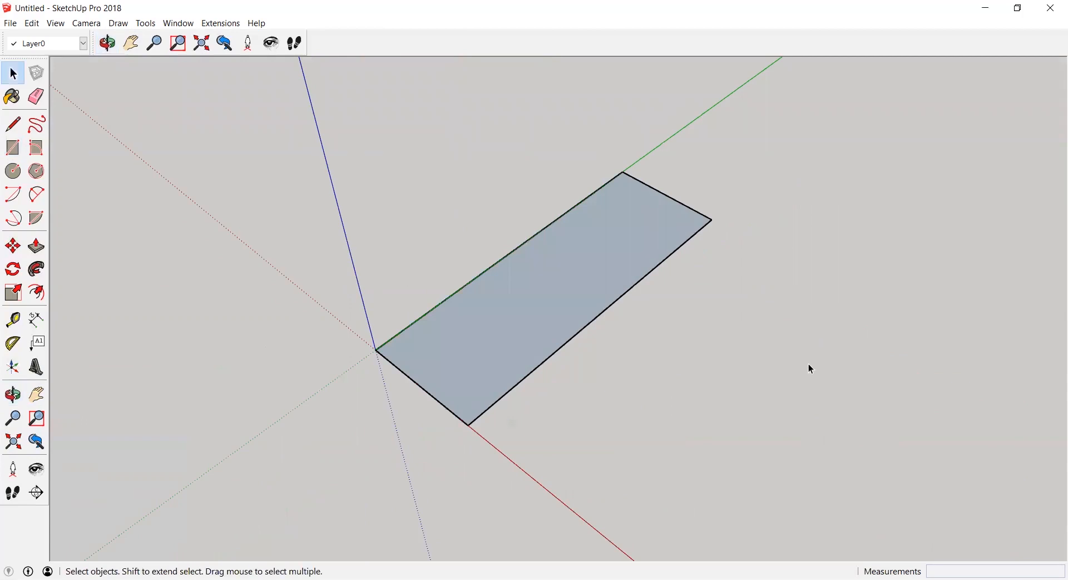
left_click_drag(249, 150, 248, 151)
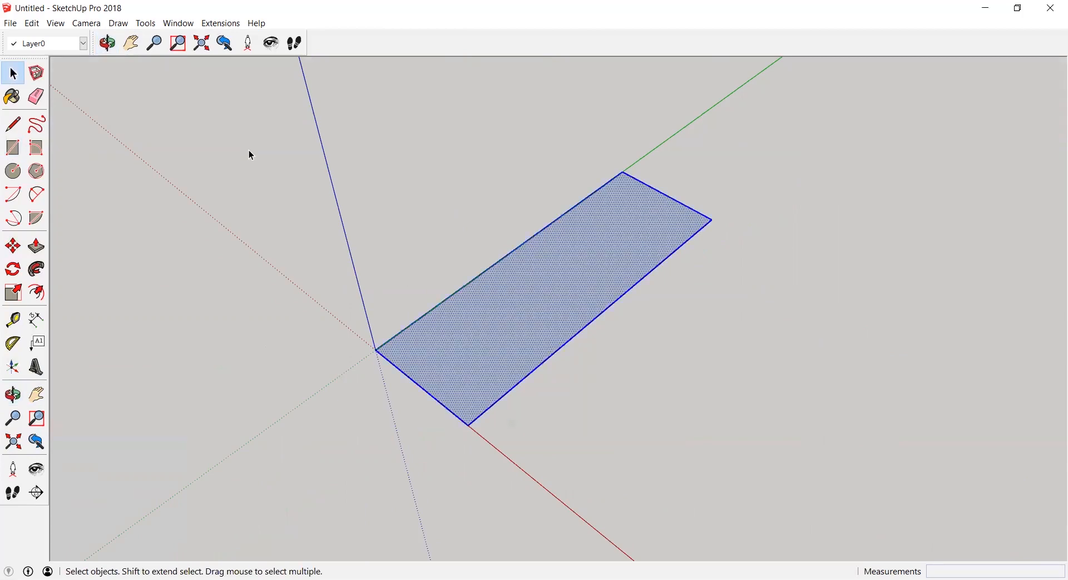
key("Delete")
left_click(10, 150)
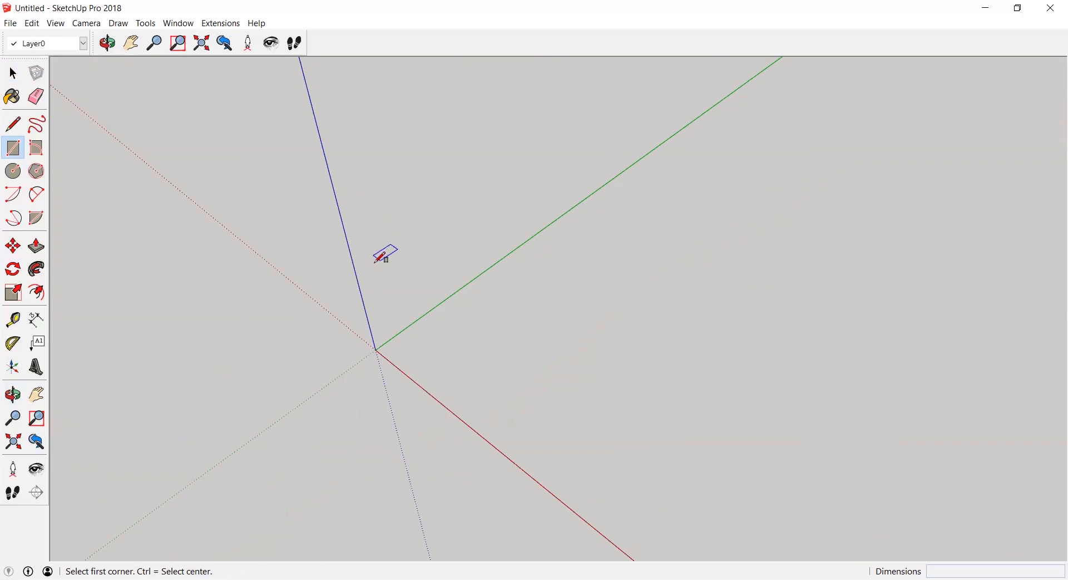
left_click(383, 344)
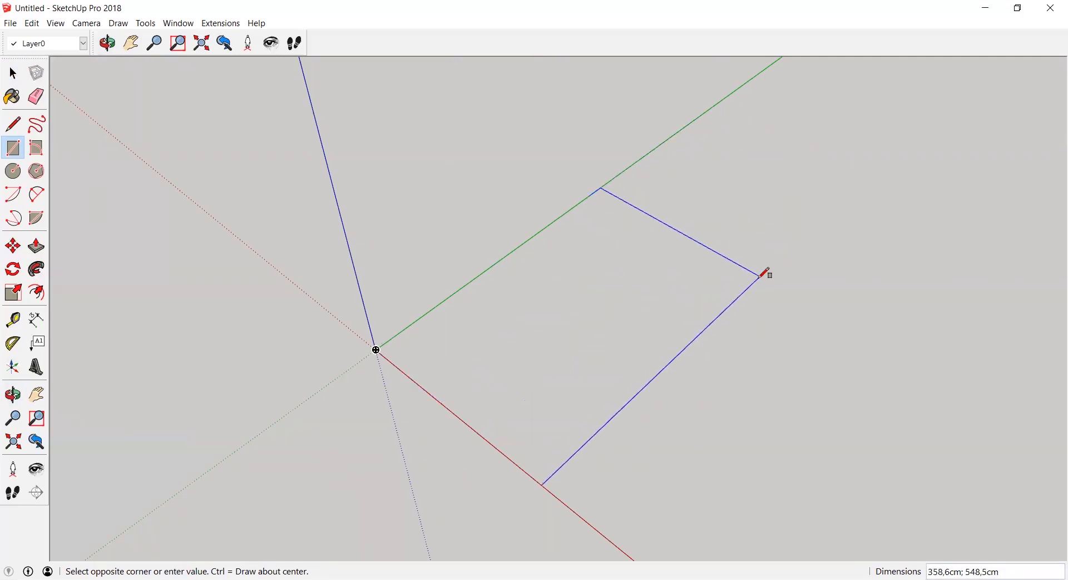
key("Escape")
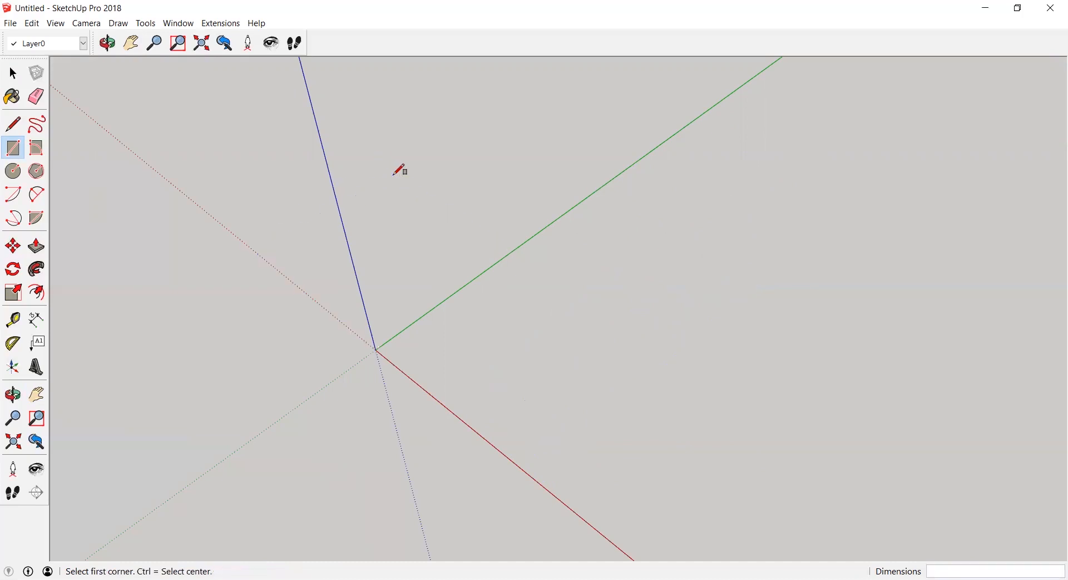
Check the default drawing template in Preferences and close the dialog with Simple Template - Meters still chosen
left_click(173, 24)
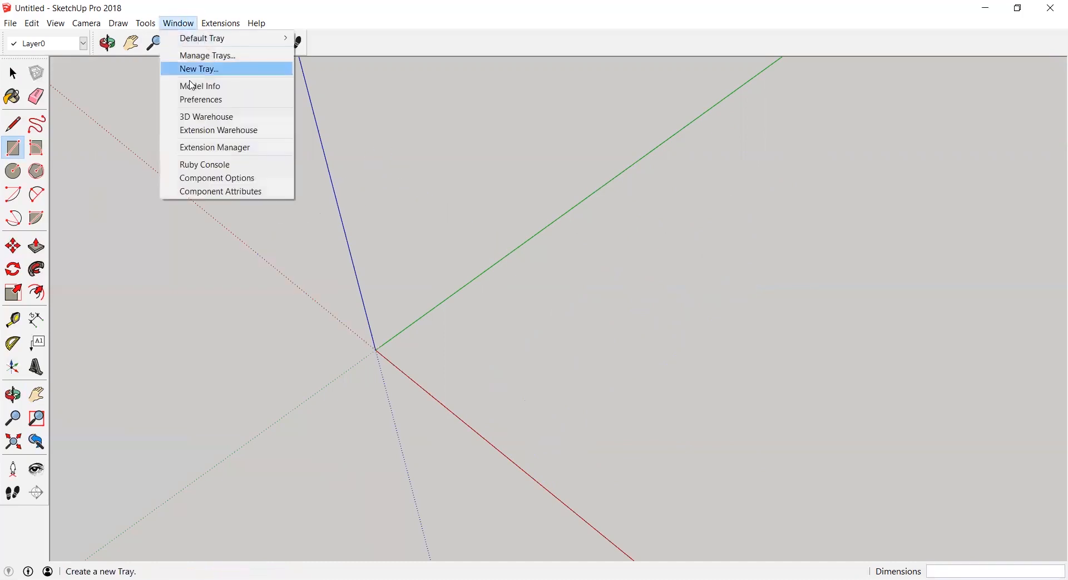
left_click(203, 100)
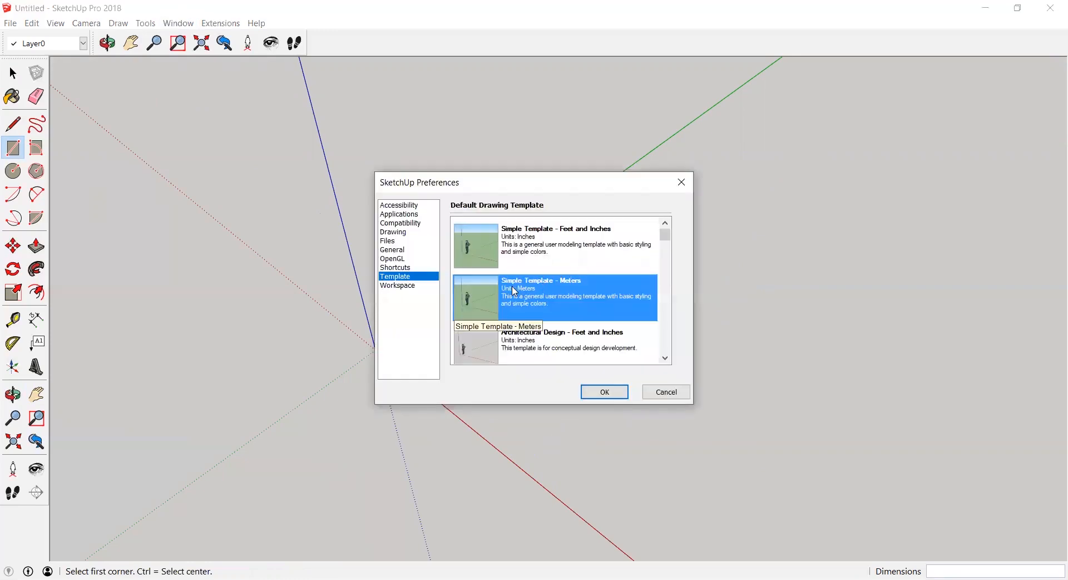
left_click(619, 392)
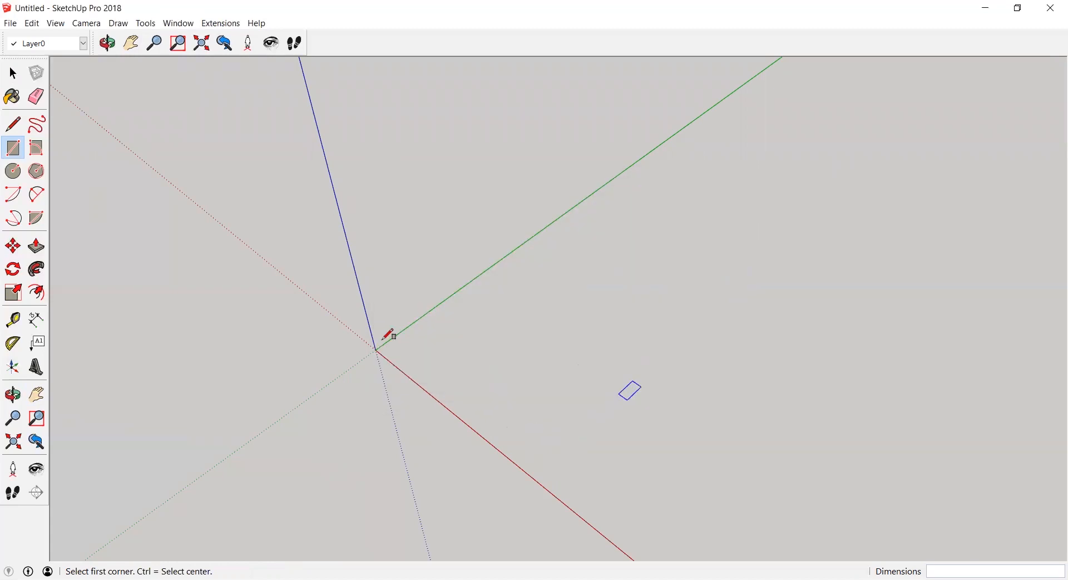
left_click(451, 330)
key("Escape")
left_click(153, 27)
key("Right")
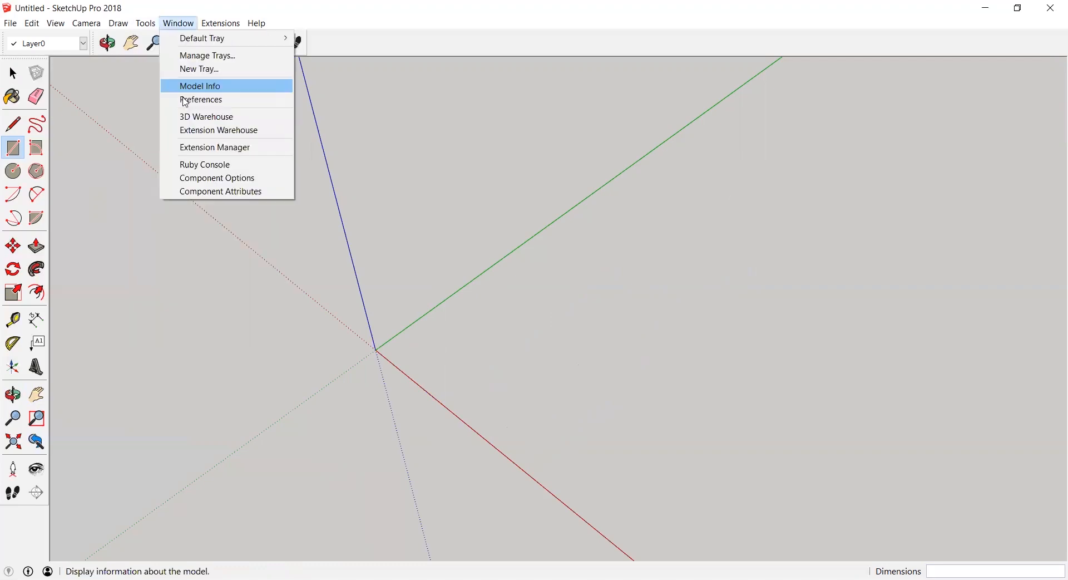
key("Escape")
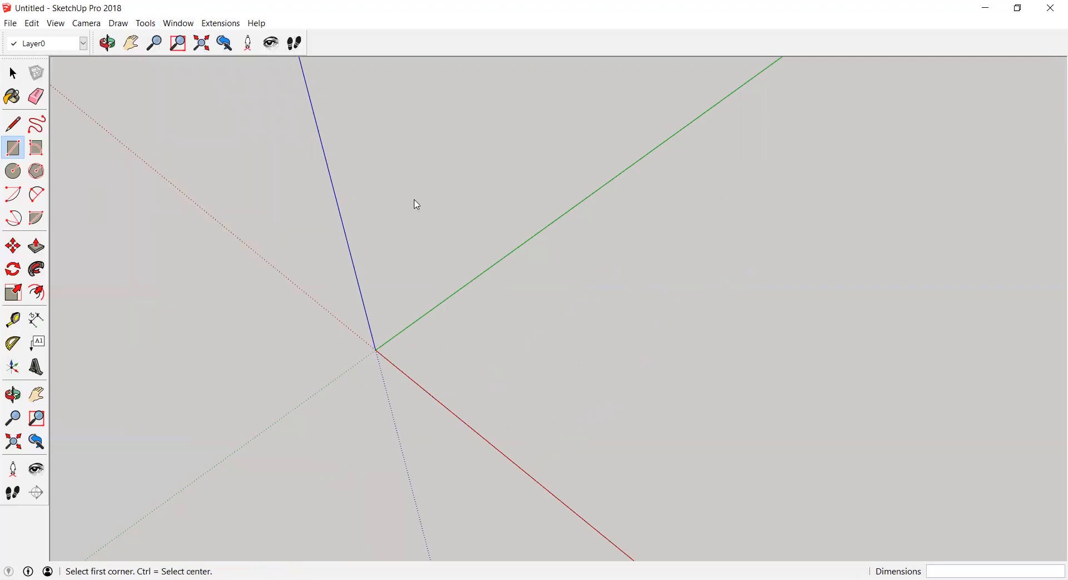
Change the default drawing template to Simple Template - Feet and Inches, and set it back to Simple Template - Meters
left_click(512, 249)
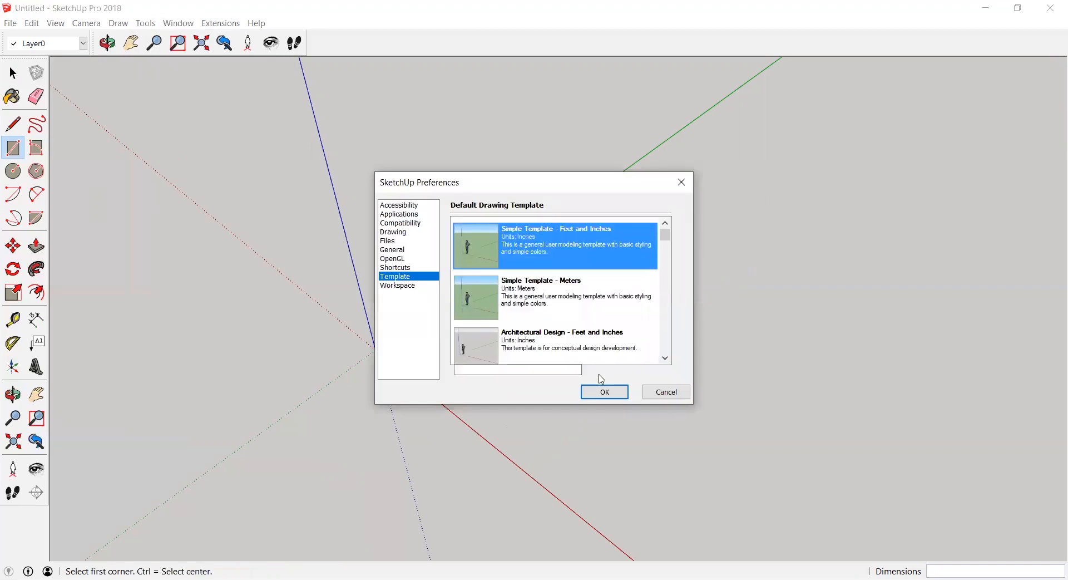
left_click(604, 392)
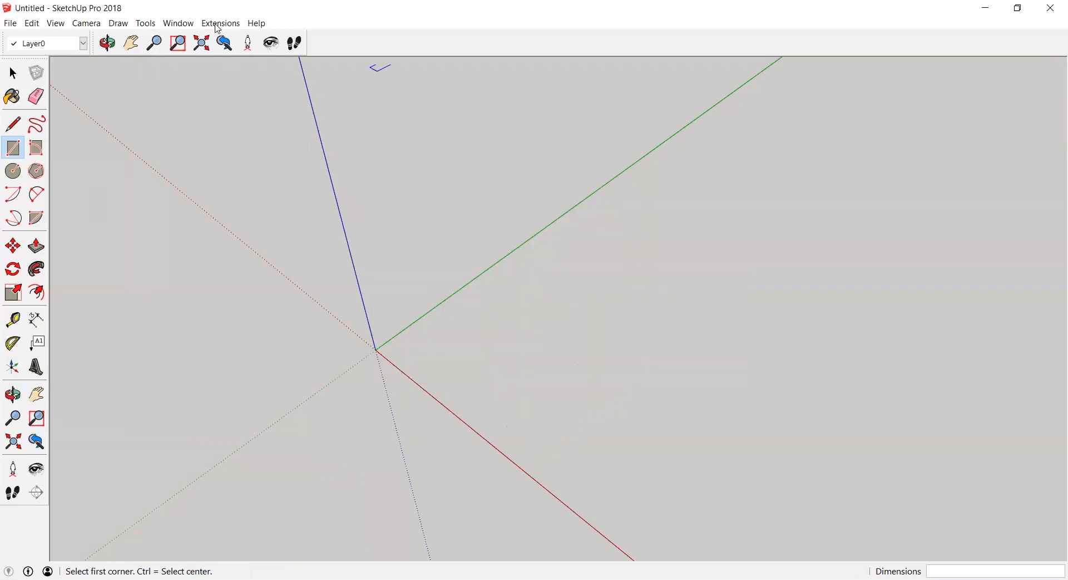
left_click(221, 24)
mouse_move(180, 24)
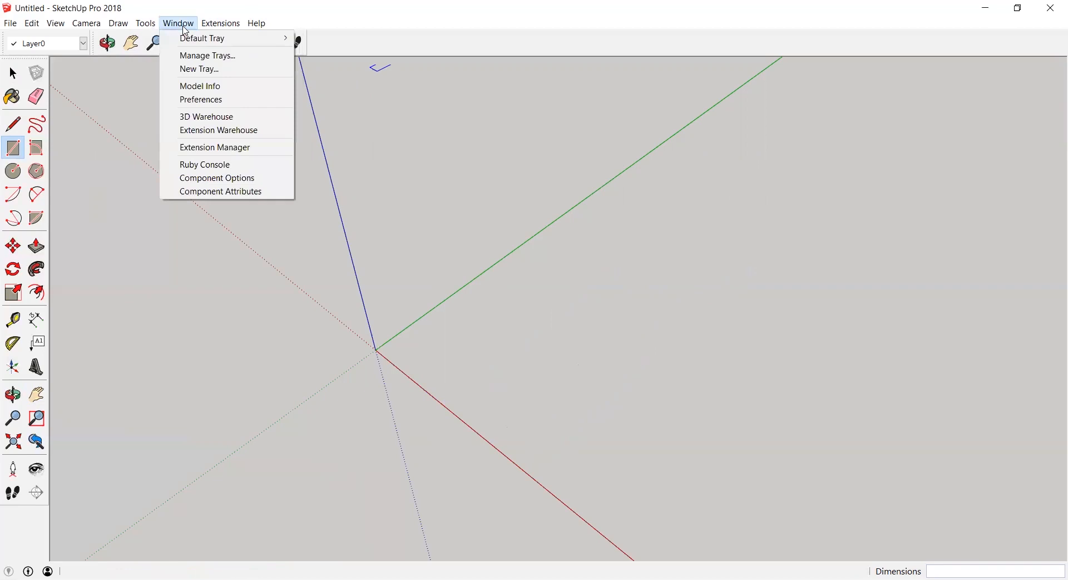
left_click(227, 101)
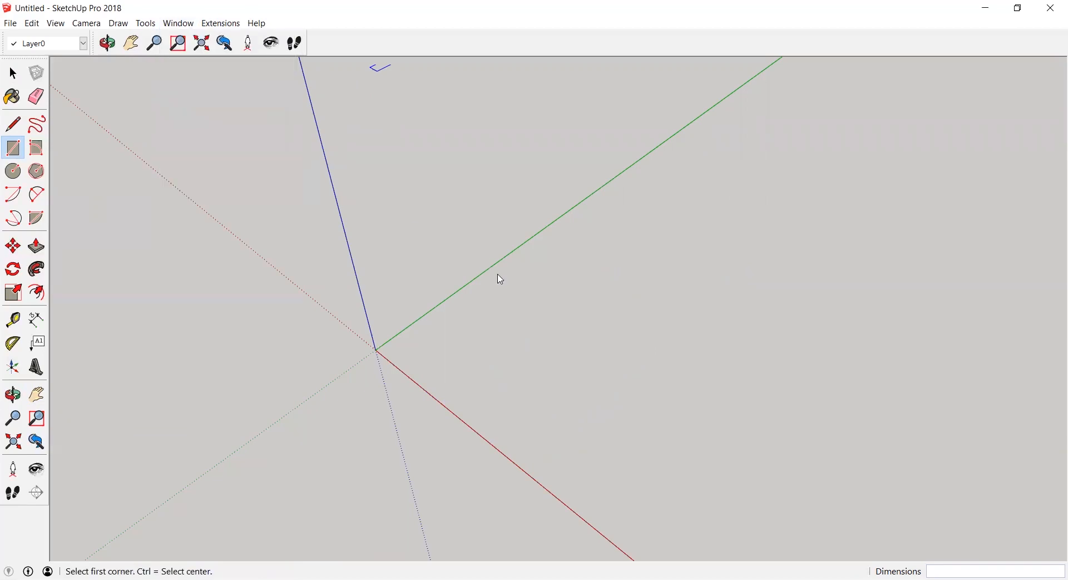
left_click(569, 318)
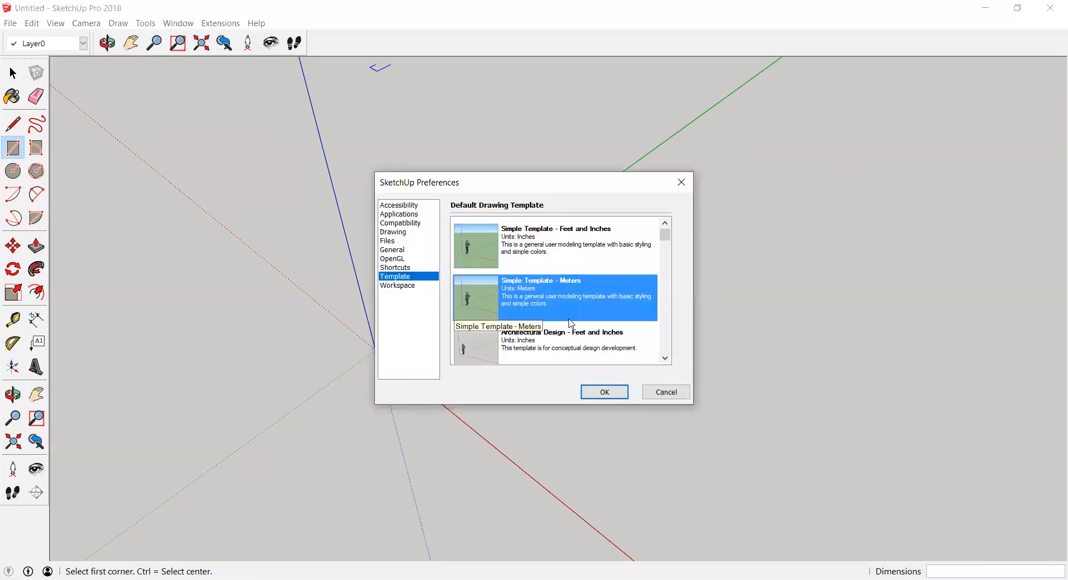
mouse_move(670, 238)
left_mouse_down()
mouse_move(665, 258)
mouse_move(666, 237)
left_mouse_up()
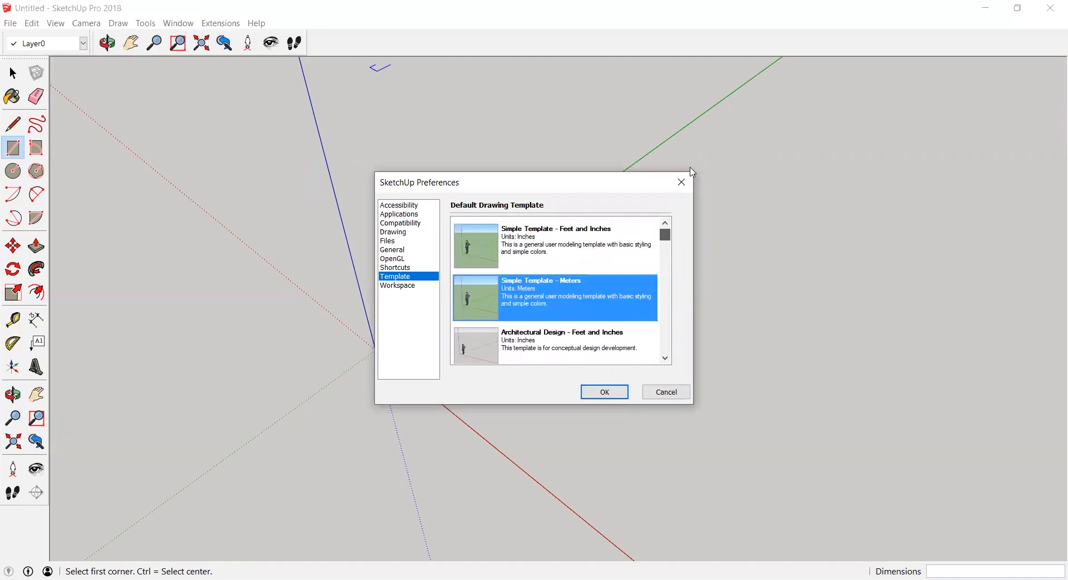
left_click(605, 391)
Draw a 2000 by 1000 cm ground rectangle from the origin and undo it
left_click(376, 351)
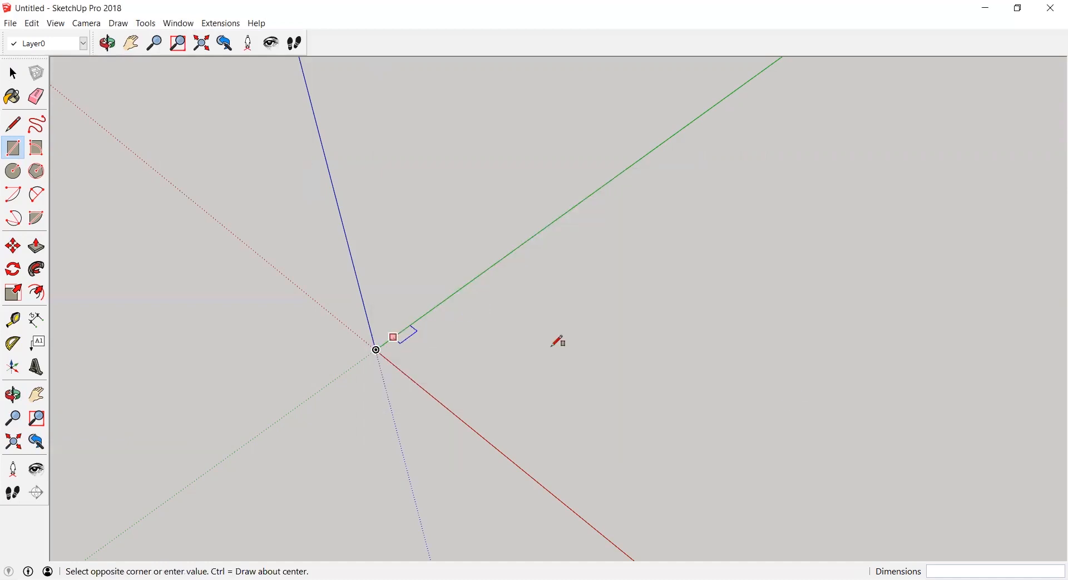
key("Escape")
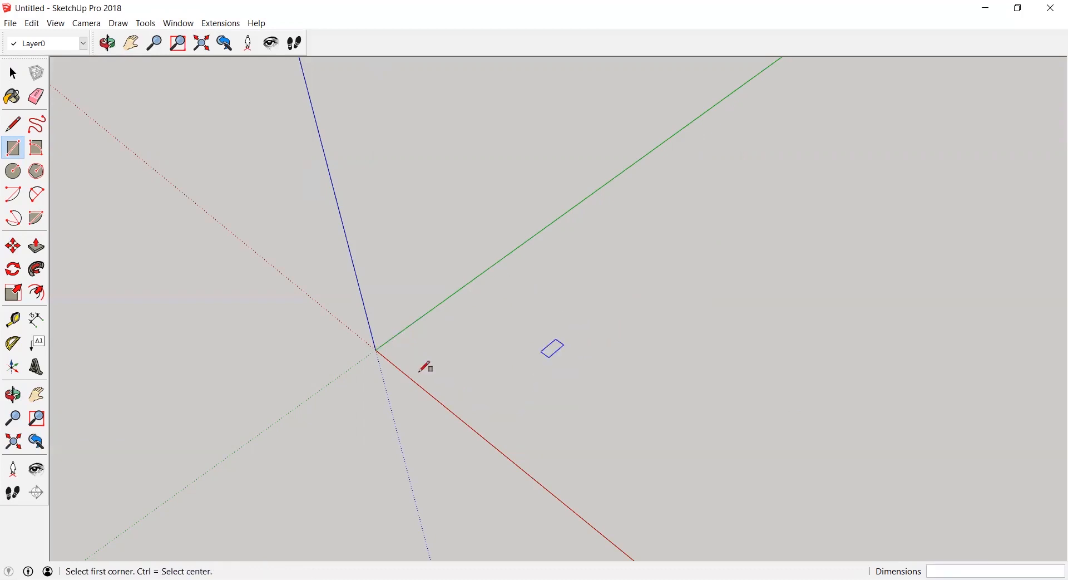
left_click(376, 350)
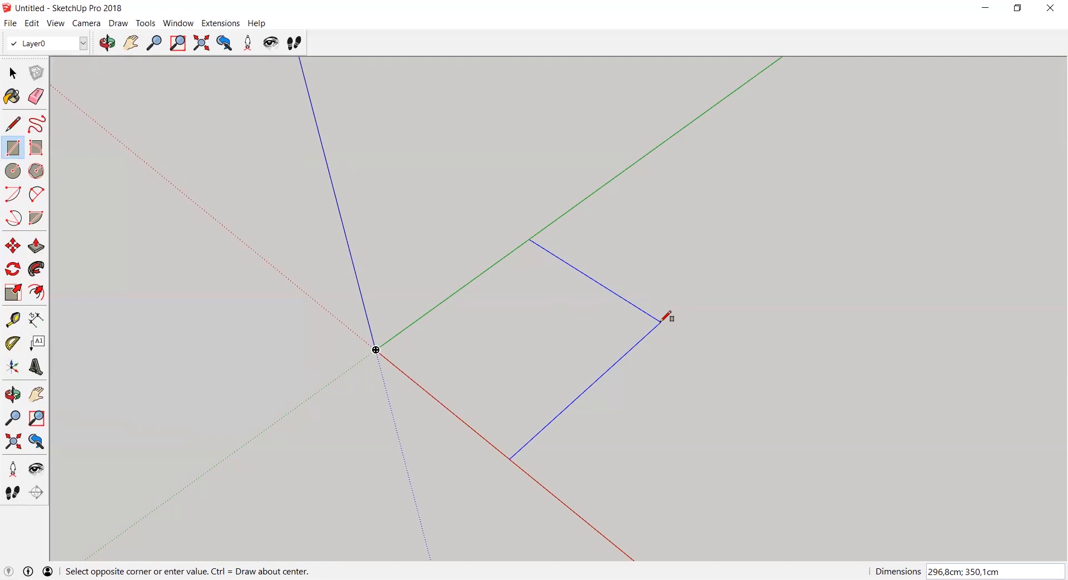
type("2000 , 1000")
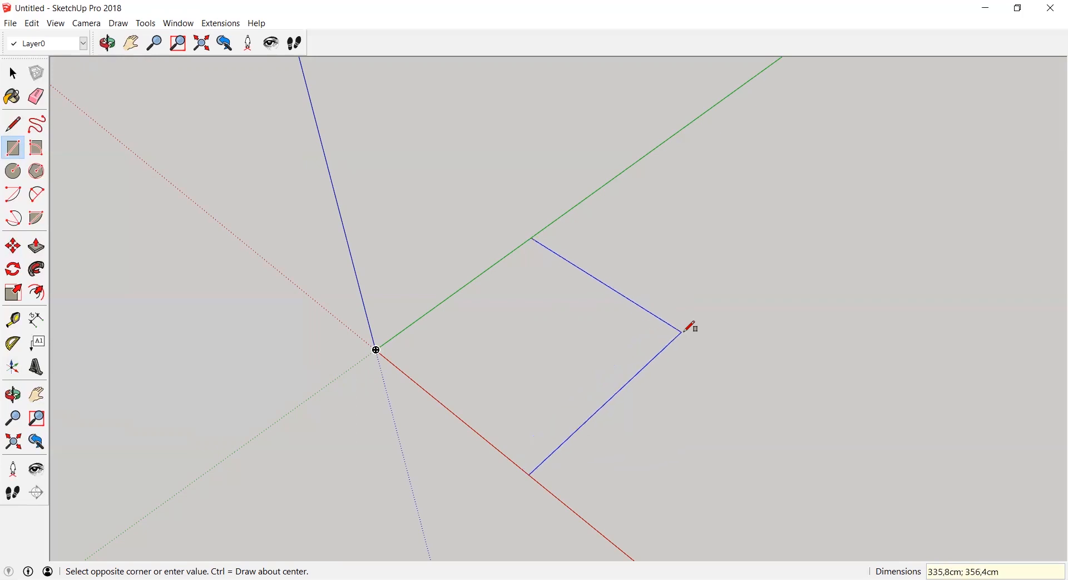
type("2000")
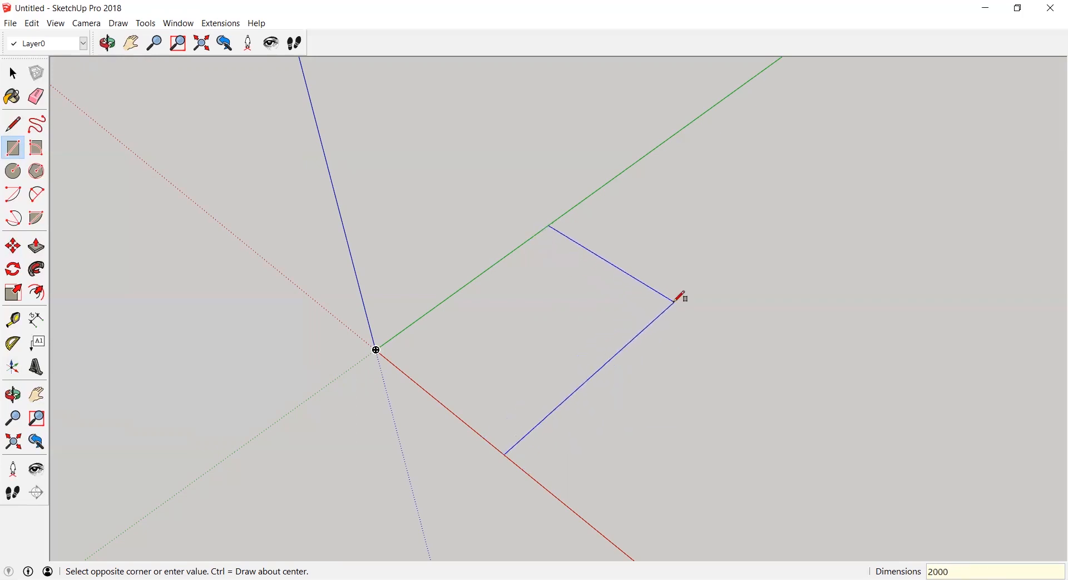
type(",1000")
key("Return")
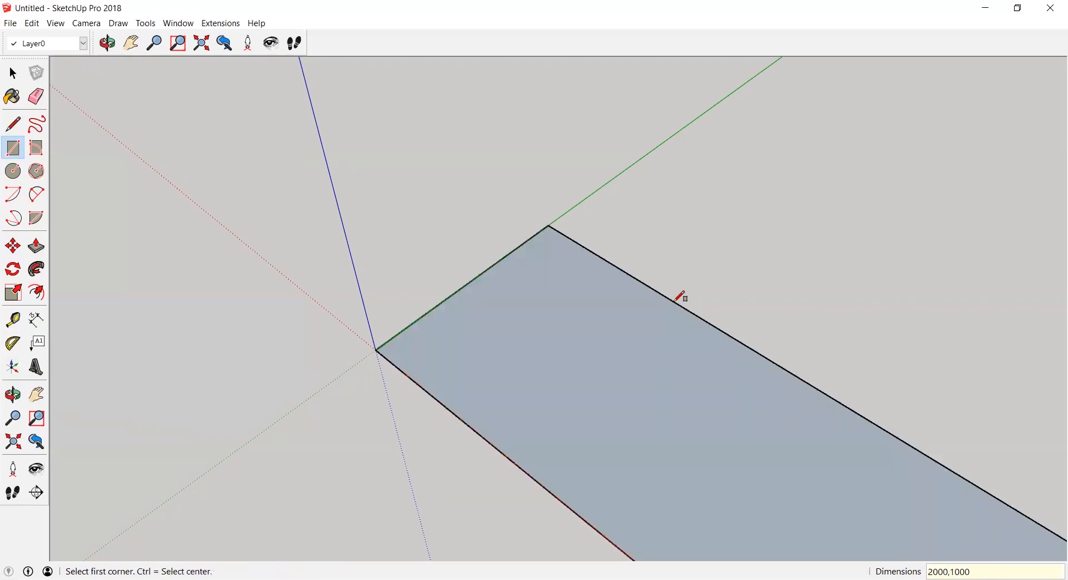
scroll(680, 296, "down", 3)
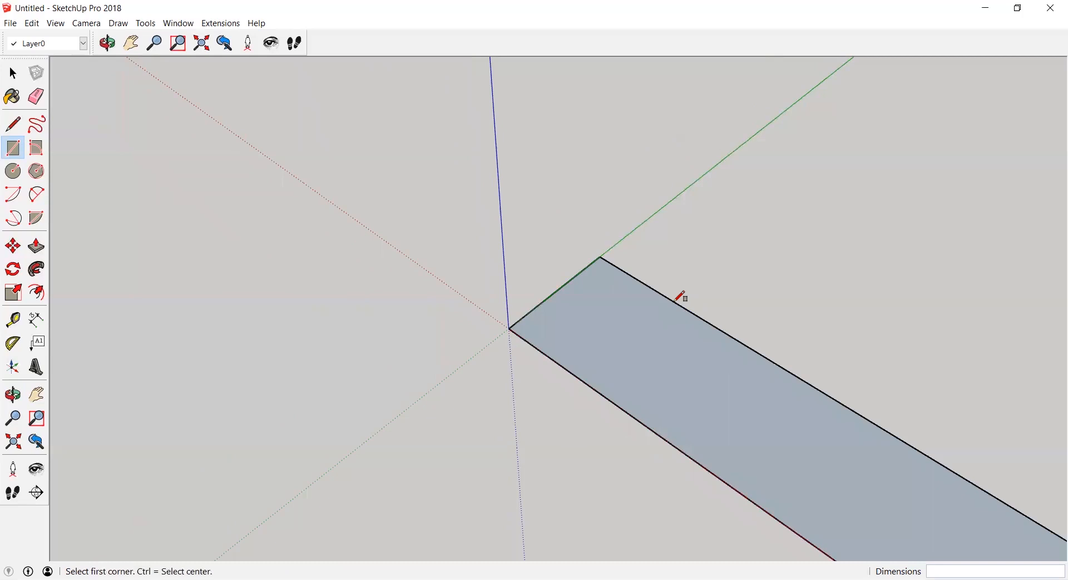
key("ctrl+z")
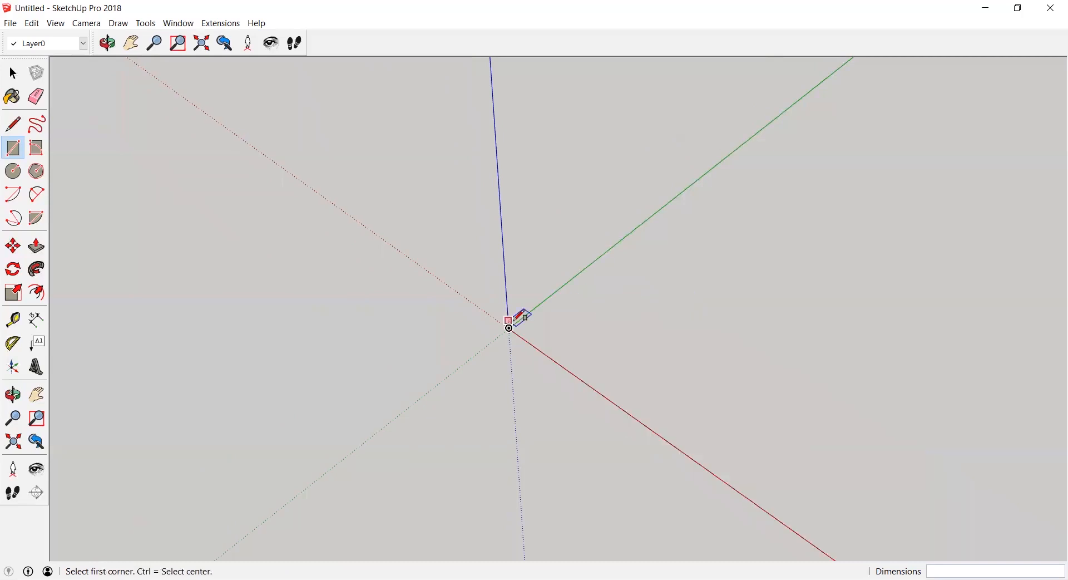
Repeat the 2000 by 1000 cm rectangle from the origin, correcting the entered dimensions, and undo it again
left_click(510, 329)
type("2000")
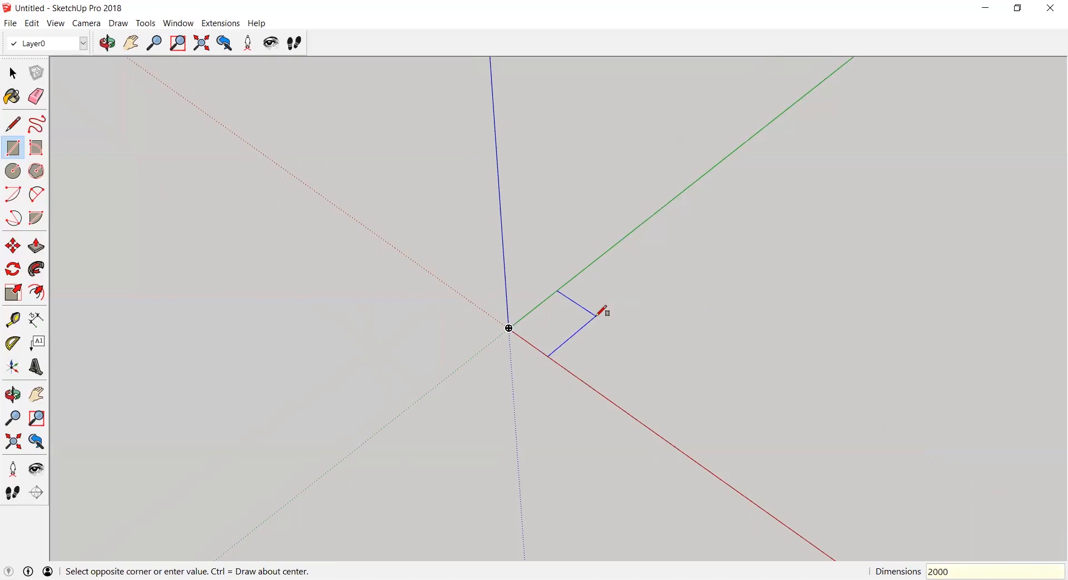
key("BackSpace")
key("BackSpace")
key("BackSpace")
type("000")
key("BackSpace")
key("BackSpace")
key("BackSpace")
key("BackSpace")
key("BackSpace")
key("BackSpace")
key("BackSpace")
key("BackSpace")
key("BackSpace")
key("BackSpace")
key("BackSpace")
type("2000,1000")
key("Return")
key("ctrl+z")
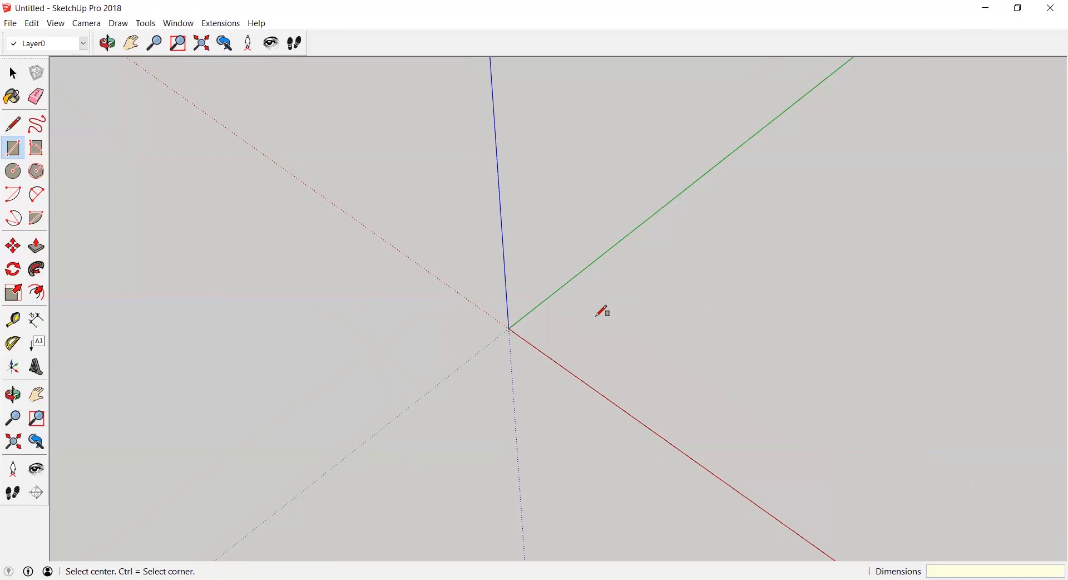
left_click(509, 328)
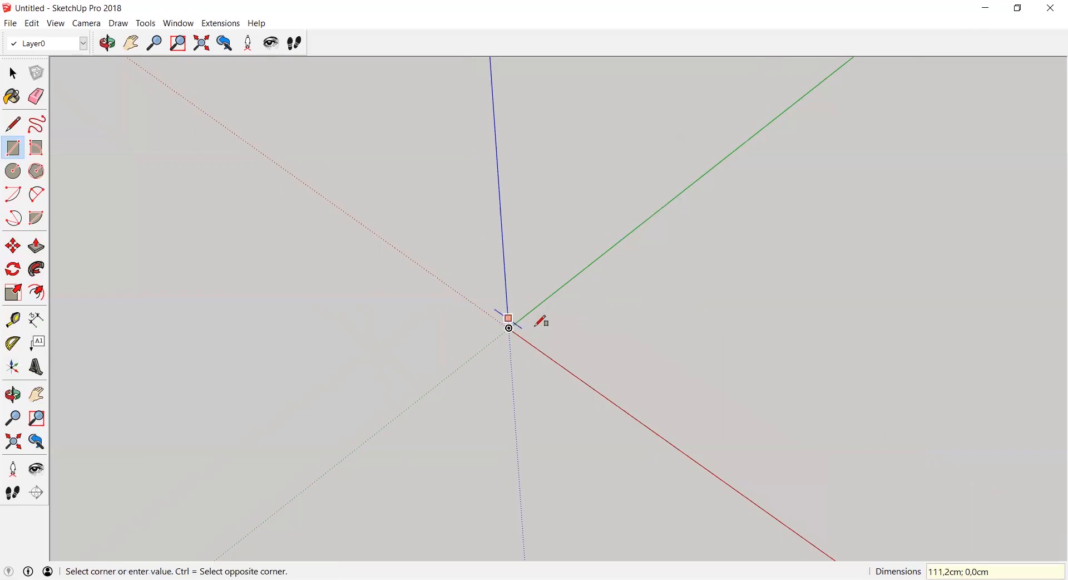
key("Escape")
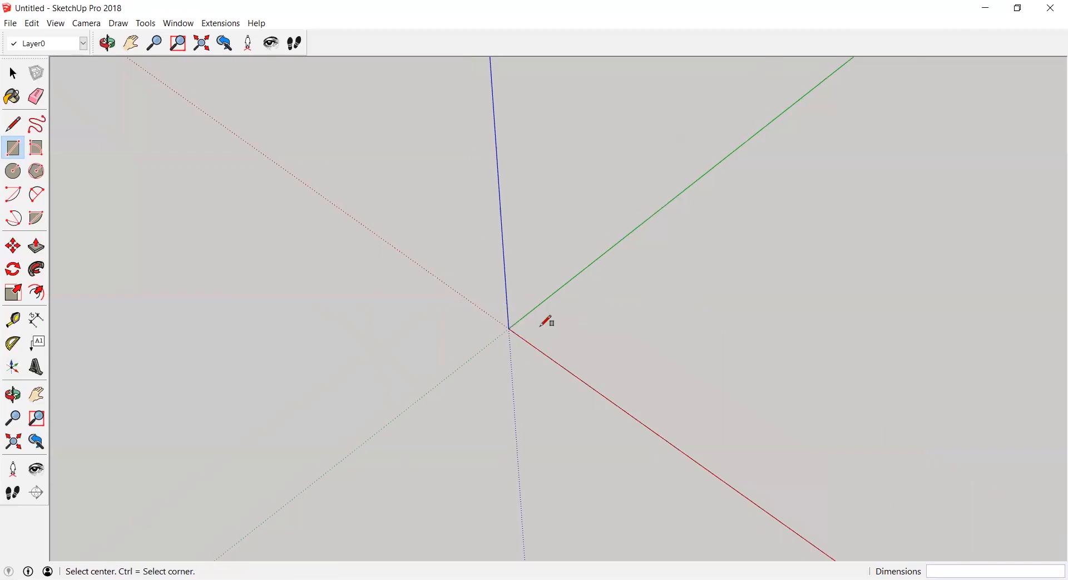
left_click(511, 327)
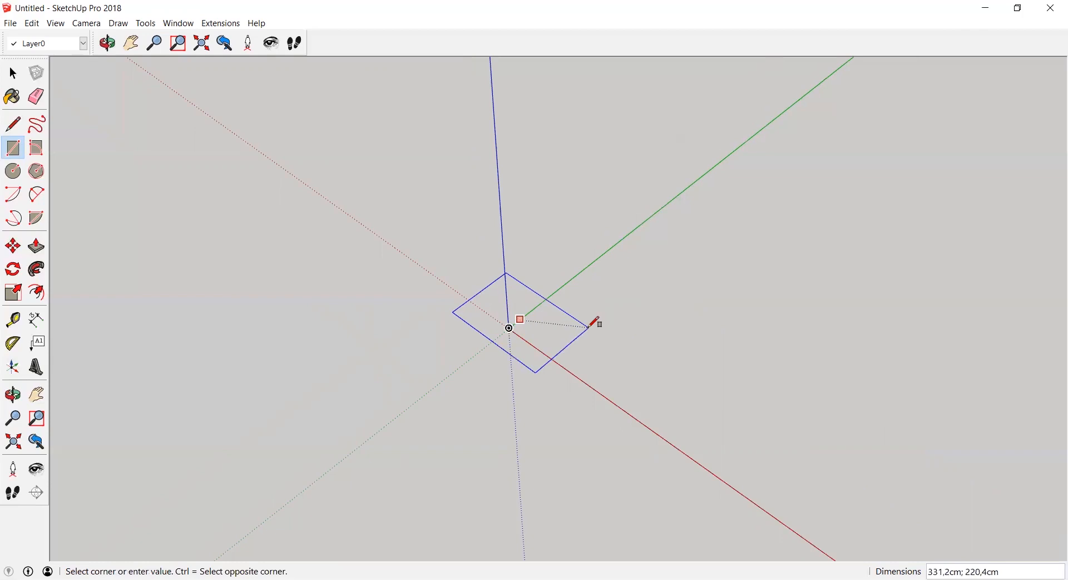
key("Escape")
Draw a ground rectangle from the origin, 2000 cm along the red axis and 1000 cm along the green axis
left_click(510, 327)
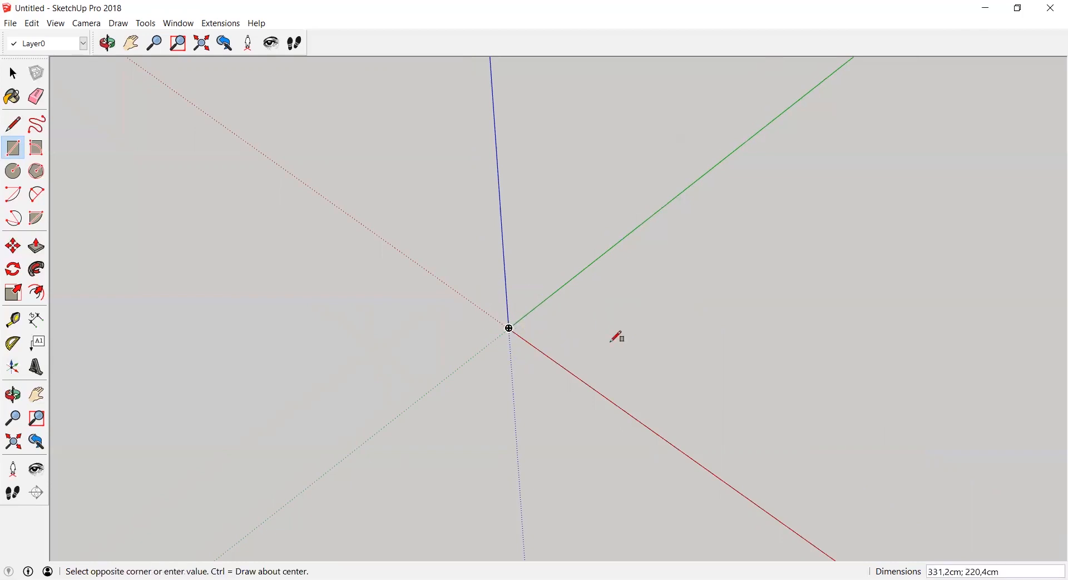
type("2000;1000")
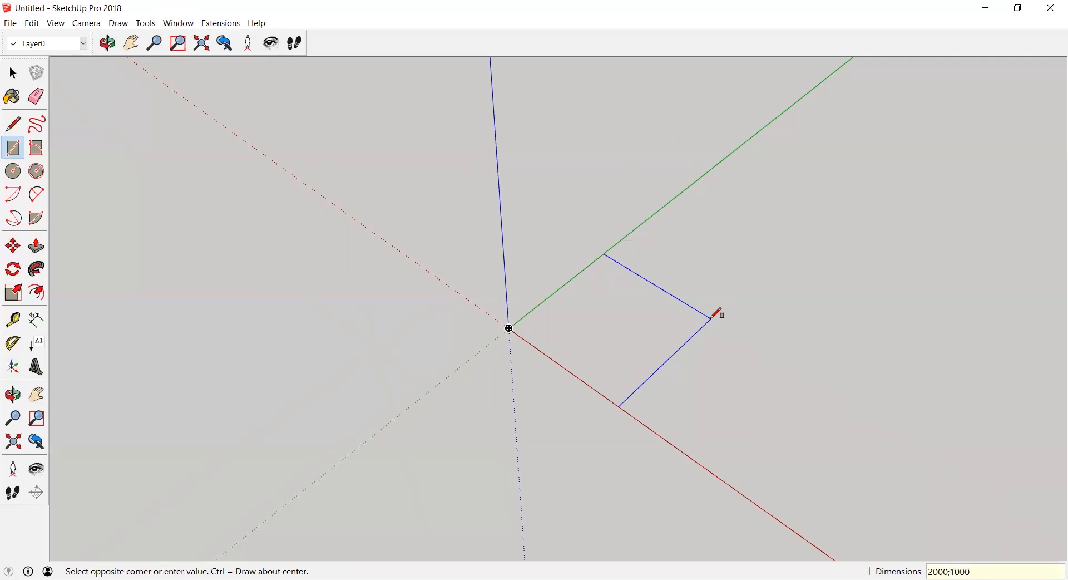
key("Return")
key("ctrl")
scroll(718, 314, "down", 1)
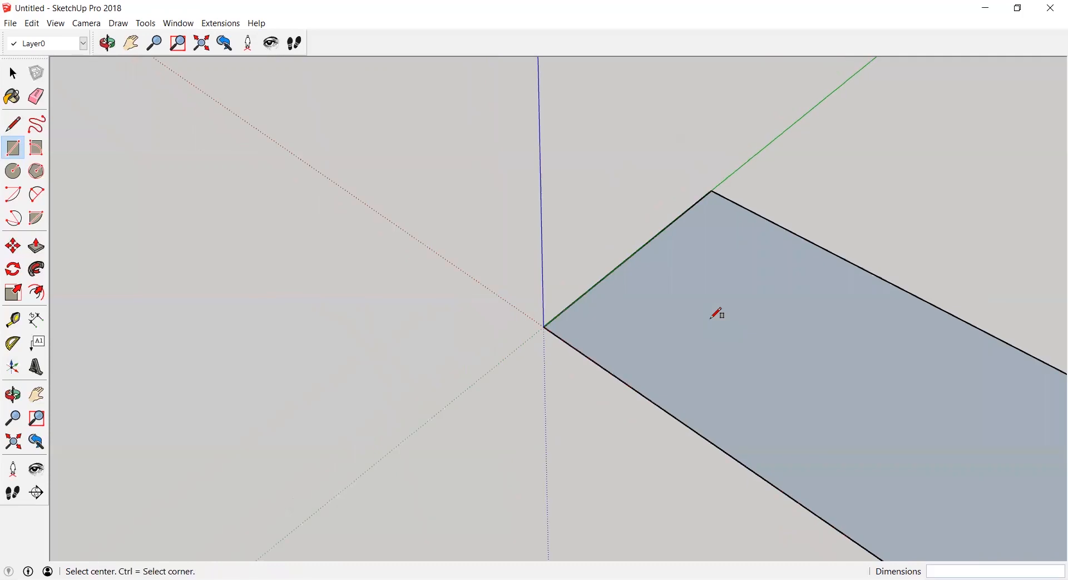
scroll(718, 315, "down", 1)
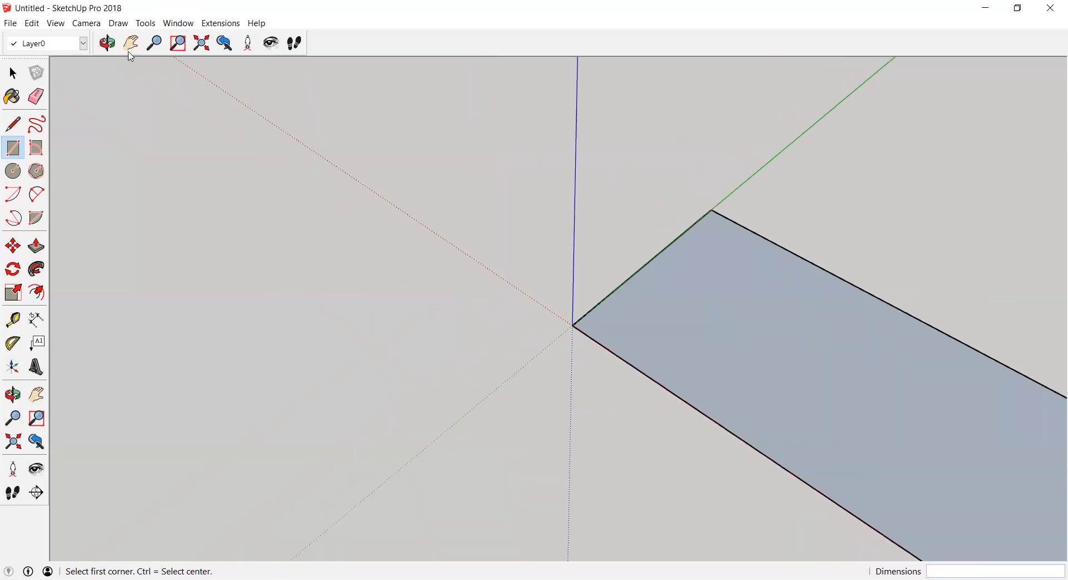
left_click(129, 51)
left_click_drag(525, 289, 229, 212)
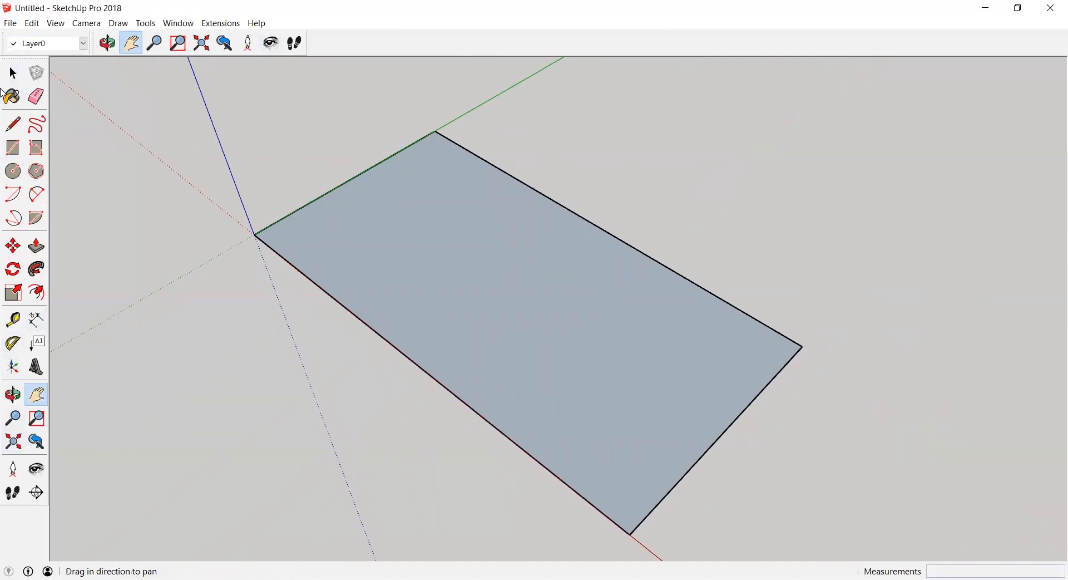
Try to draw a line of set length along the rectangle's red-axis edge, starting from the corner farthest from the origin
left_click(12, 124)
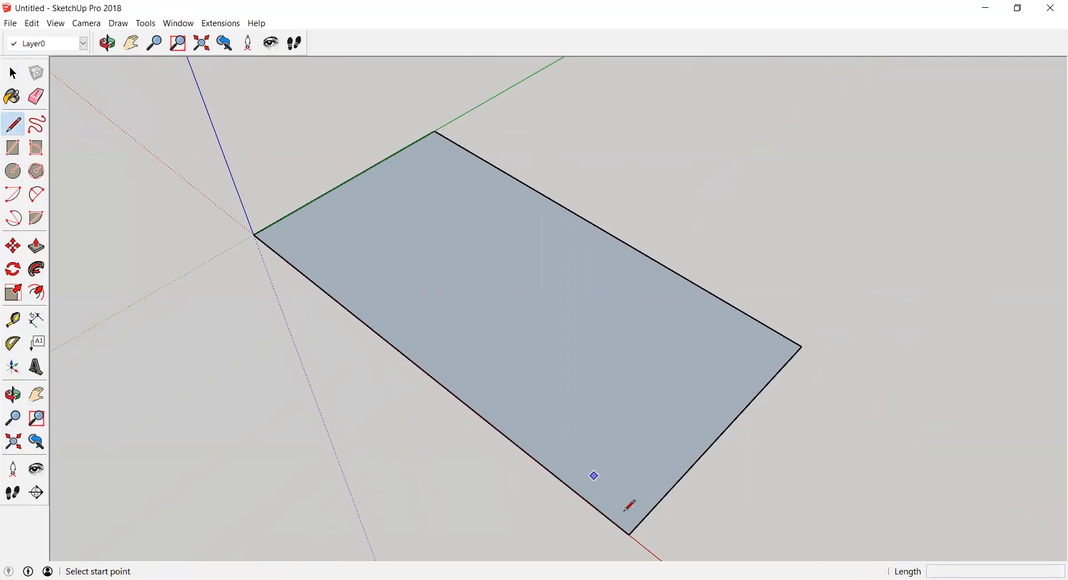
left_click(629, 534)
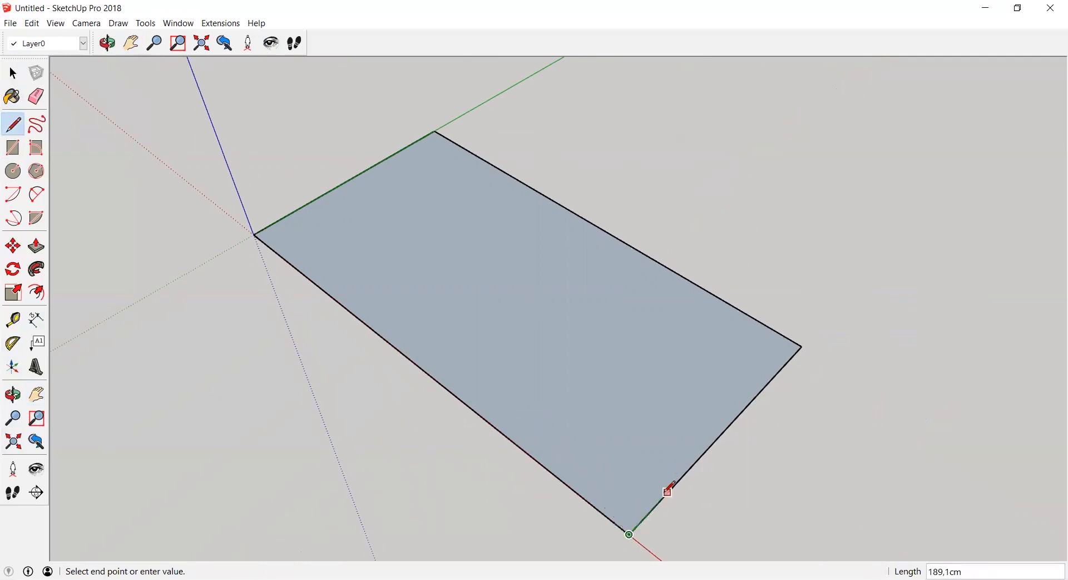
key("Escape")
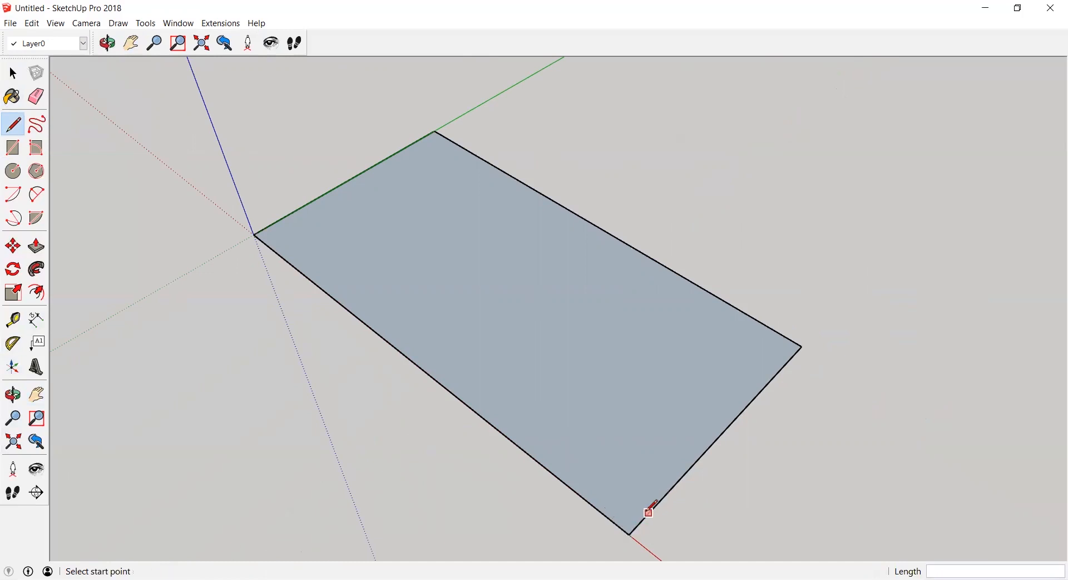
left_click(629, 534)
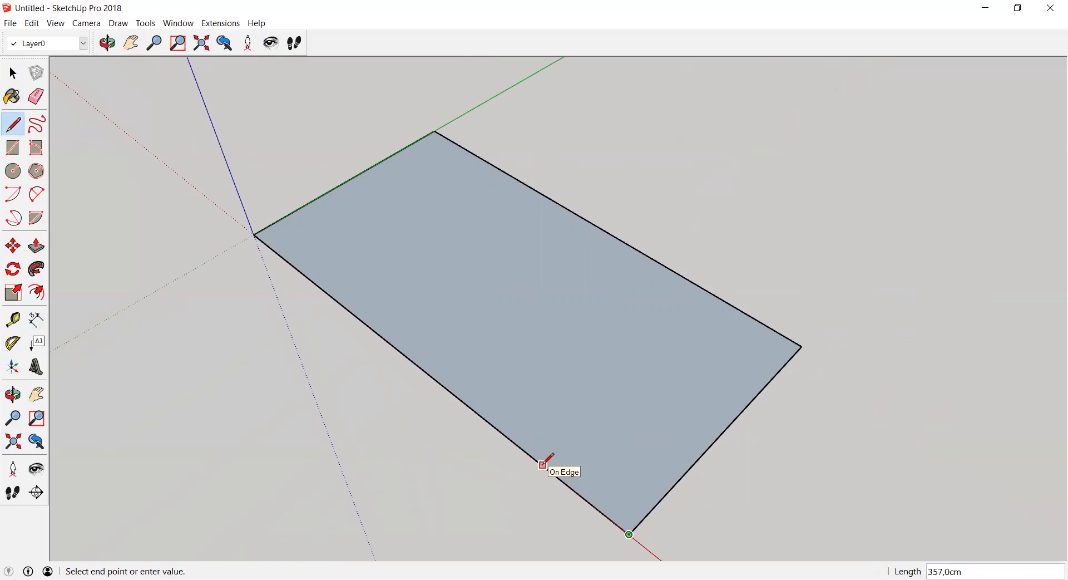
type("5")
key("BackSpace")
key("BackSpace")
key("BackSpace")
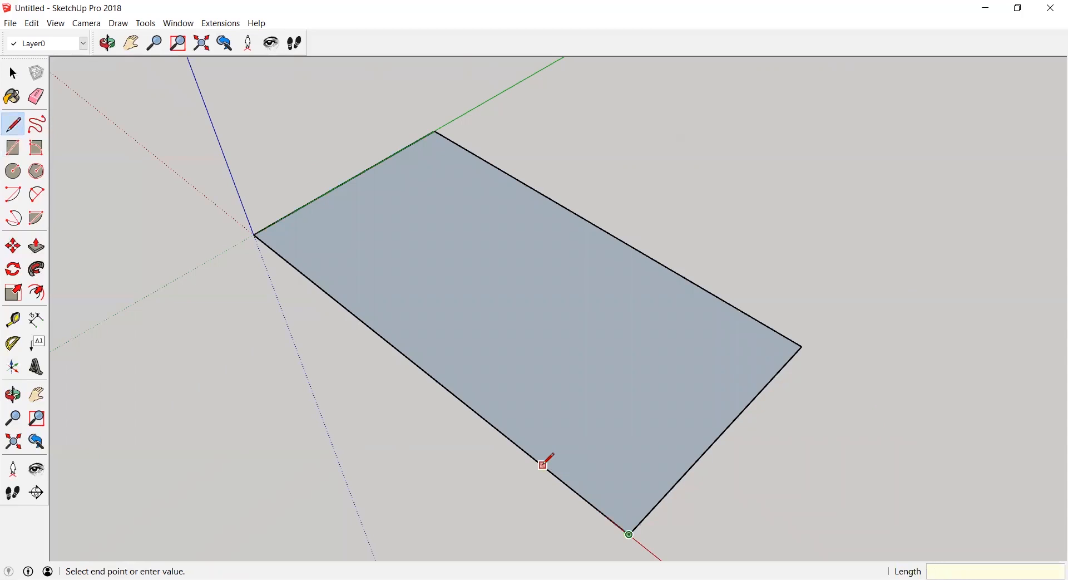
type("00")
key("Return")
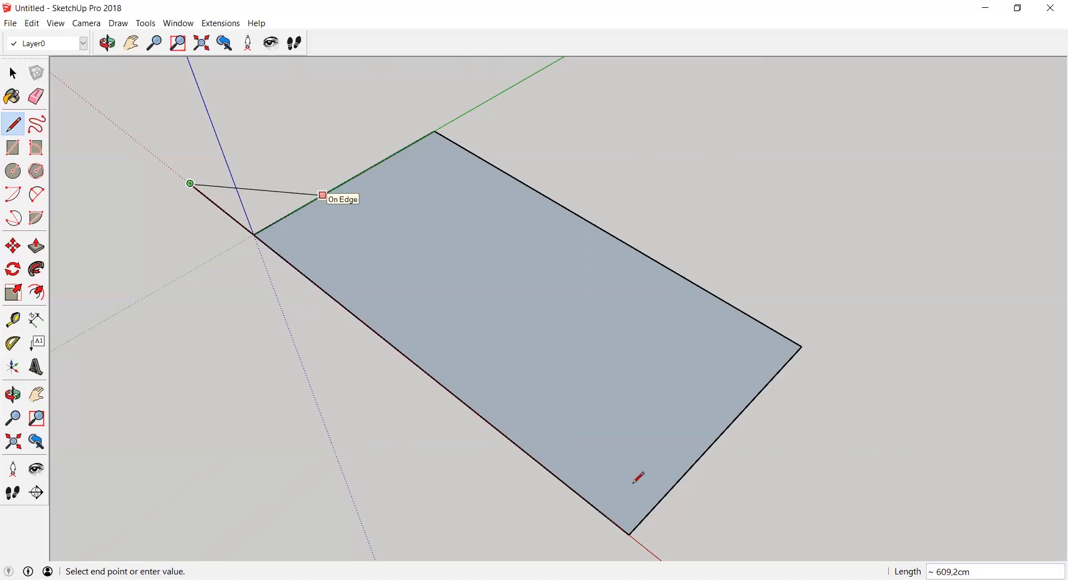
key("Escape")
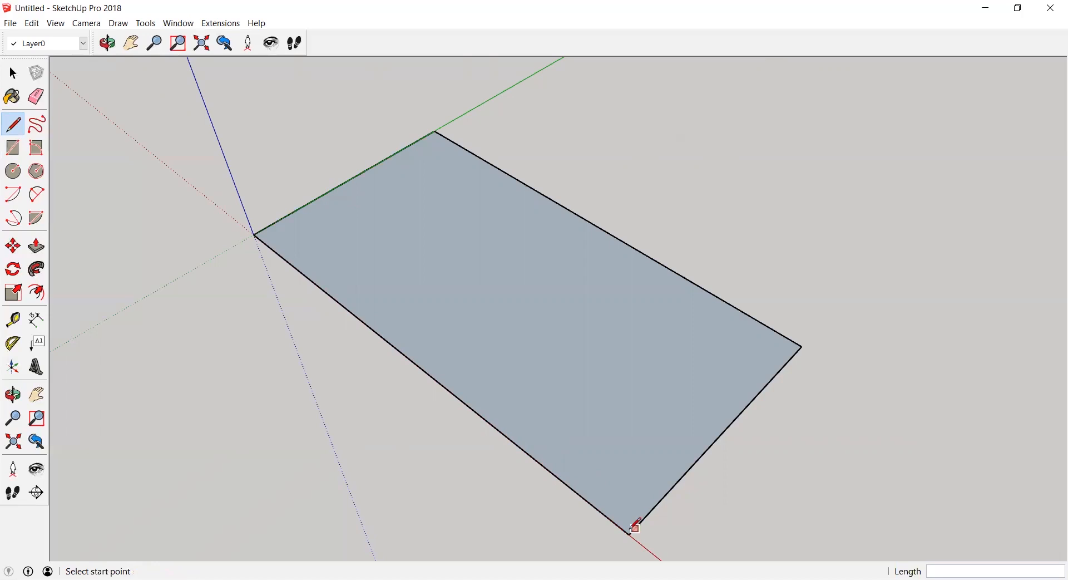
Draw a 250 cm line along the red-axis edge from its far corner, and a line from its end across the face parallel to the short side
left_click(629, 534)
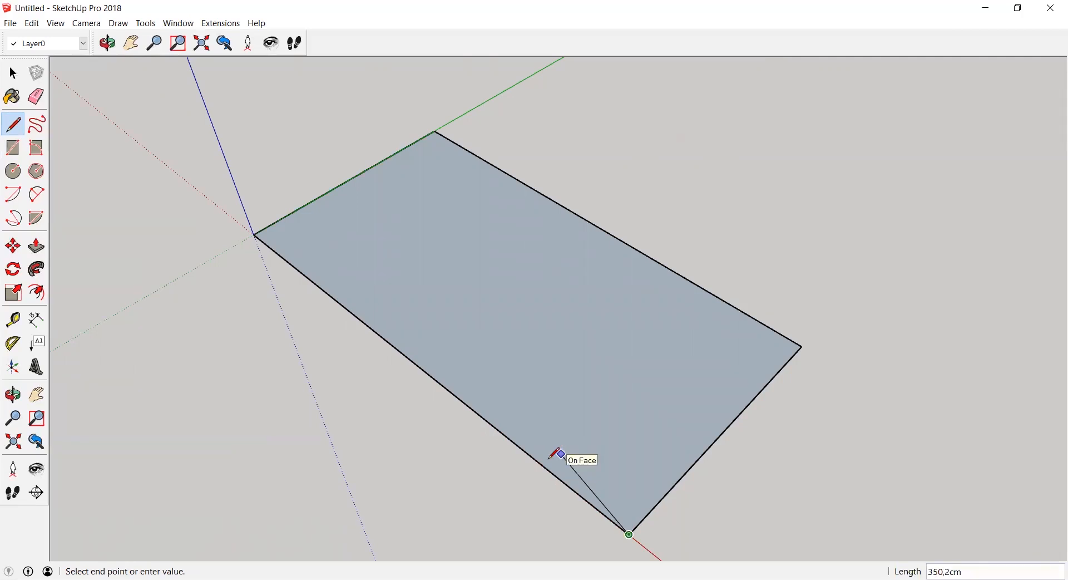
type("250")
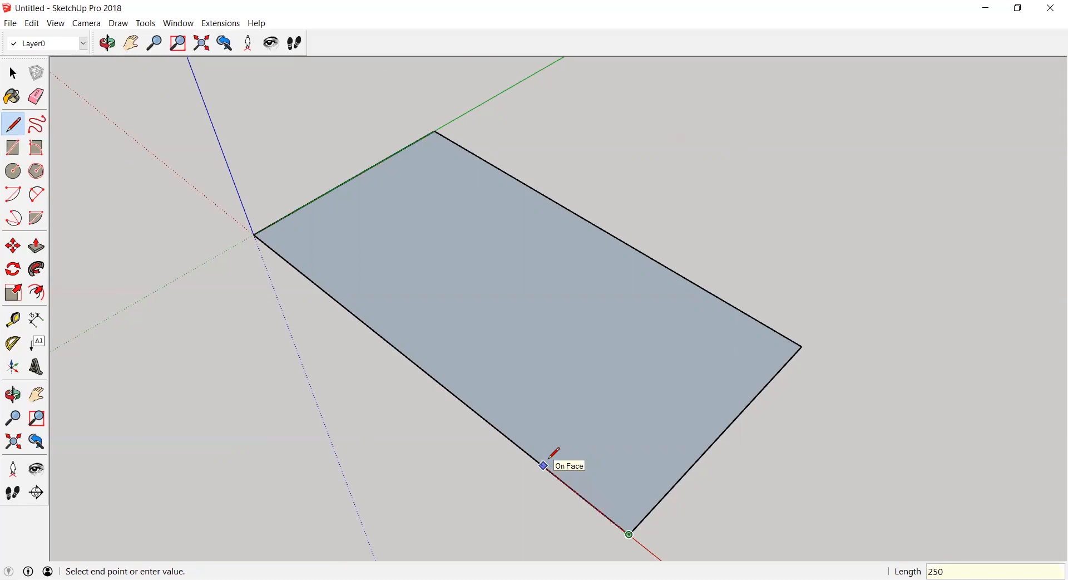
key("Return")
left_click(568, 485)
left_click(744, 314)
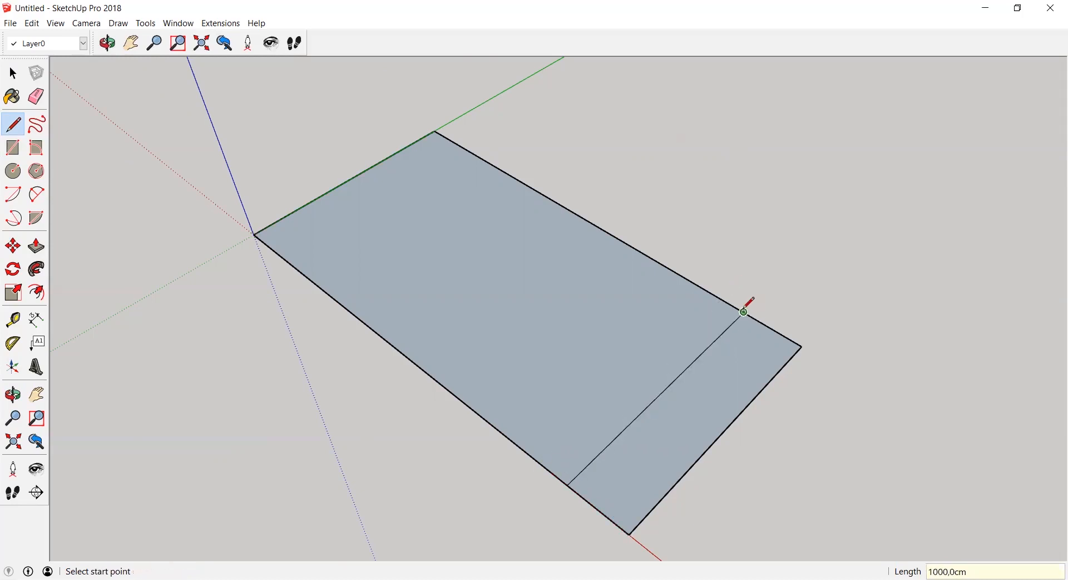
Mark 14 cm along the dividing line from its red-axis end, and try to draw a line from there toward the origin's short side
left_click(569, 484)
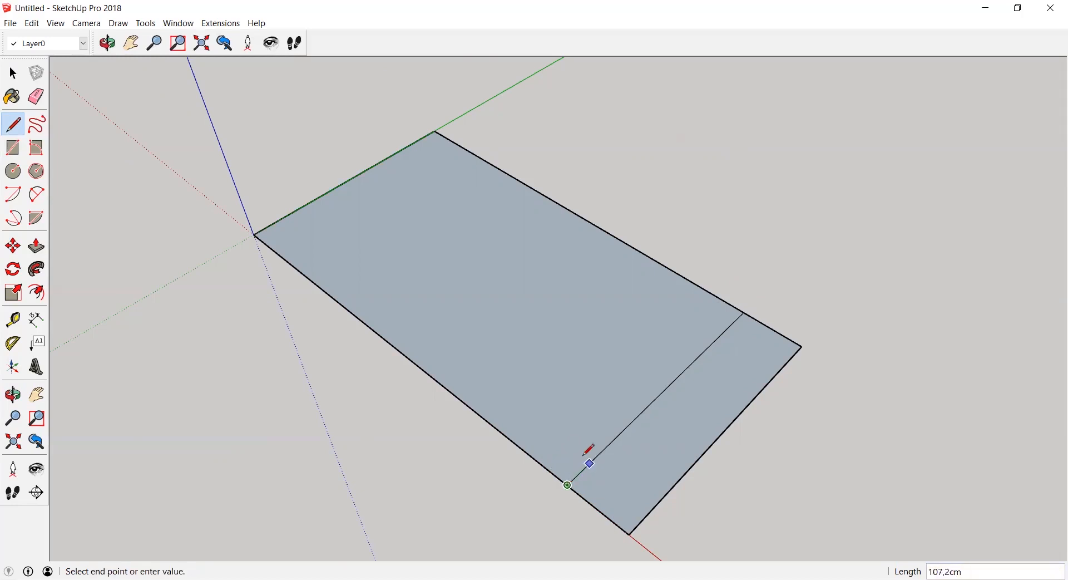
type("14")
key("Return")
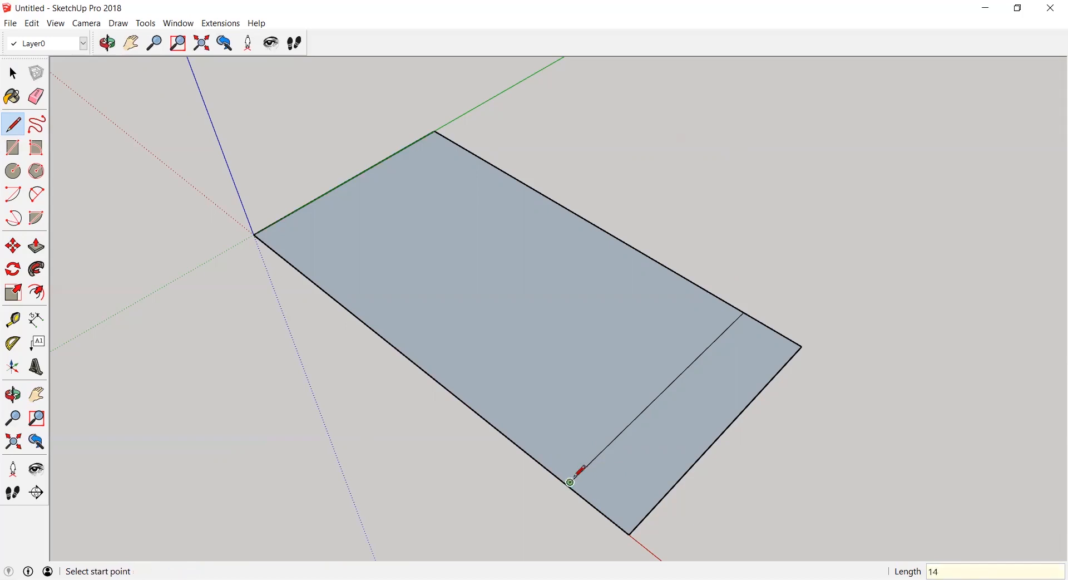
left_click(570, 482)
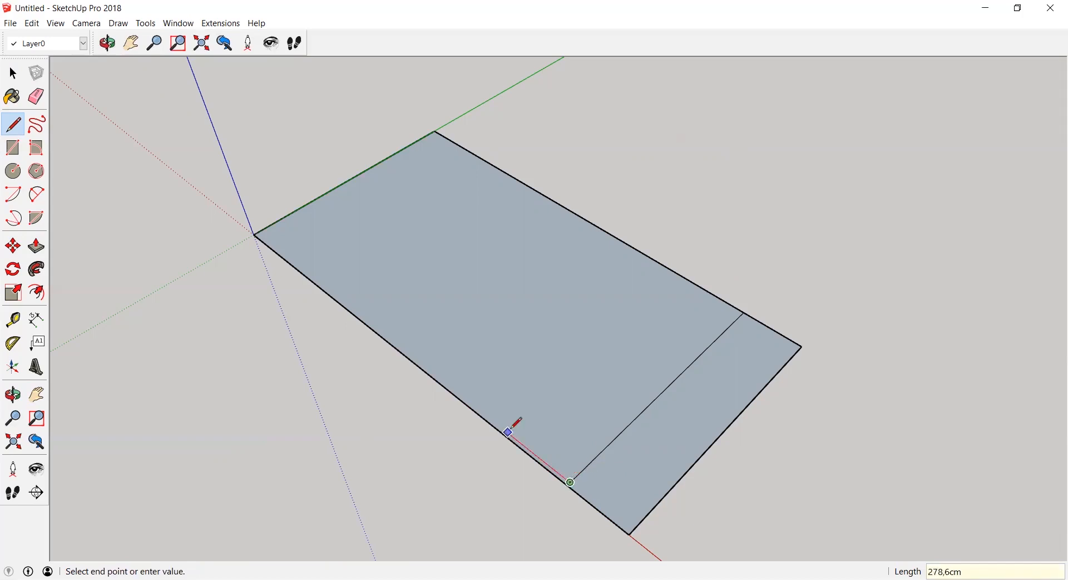
left_click(255, 234)
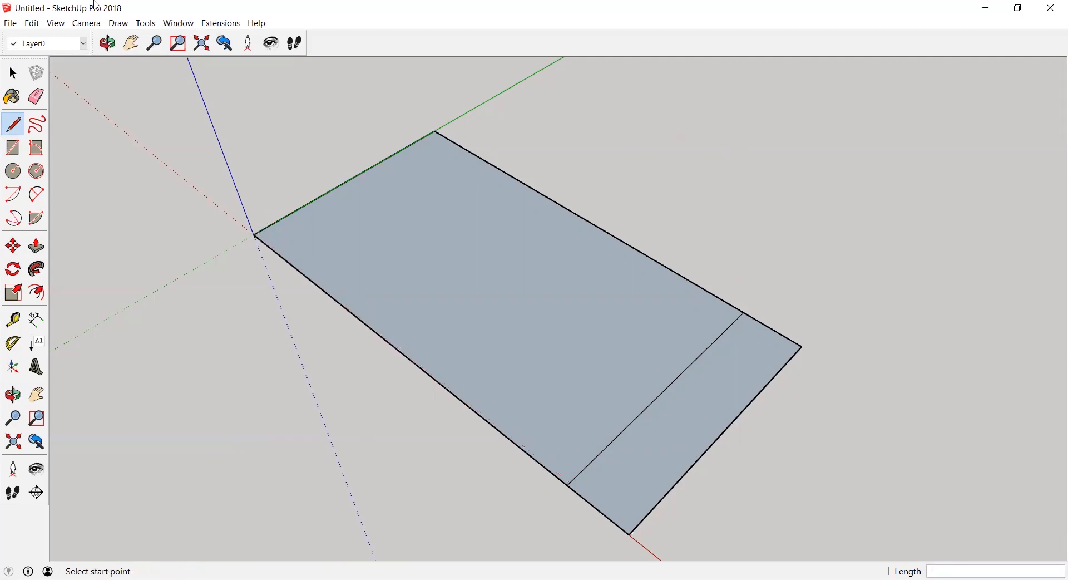
Switch the camera to the standard Top view
left_click(87, 23)
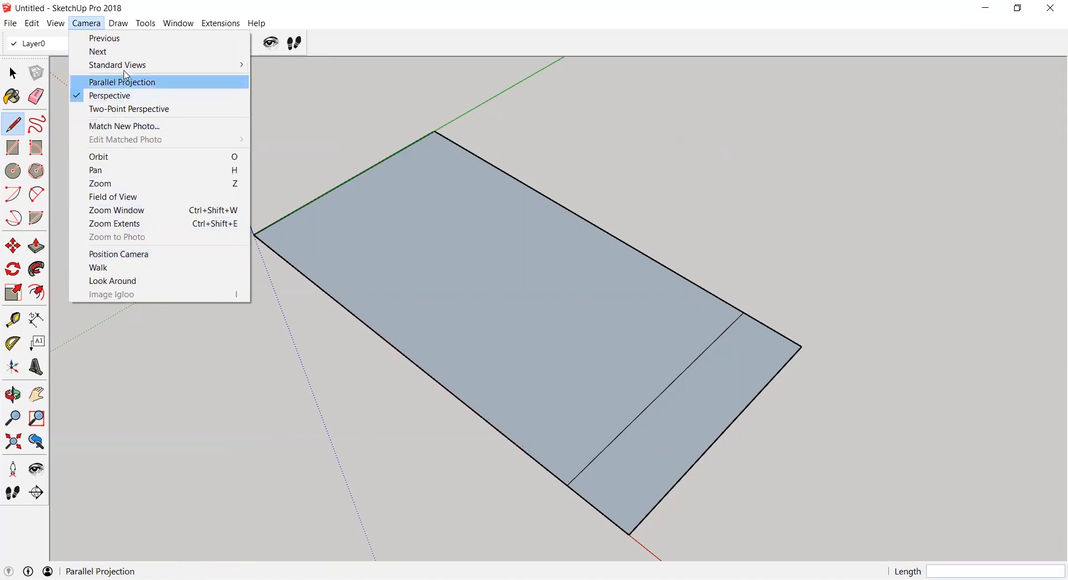
mouse_move(131, 68)
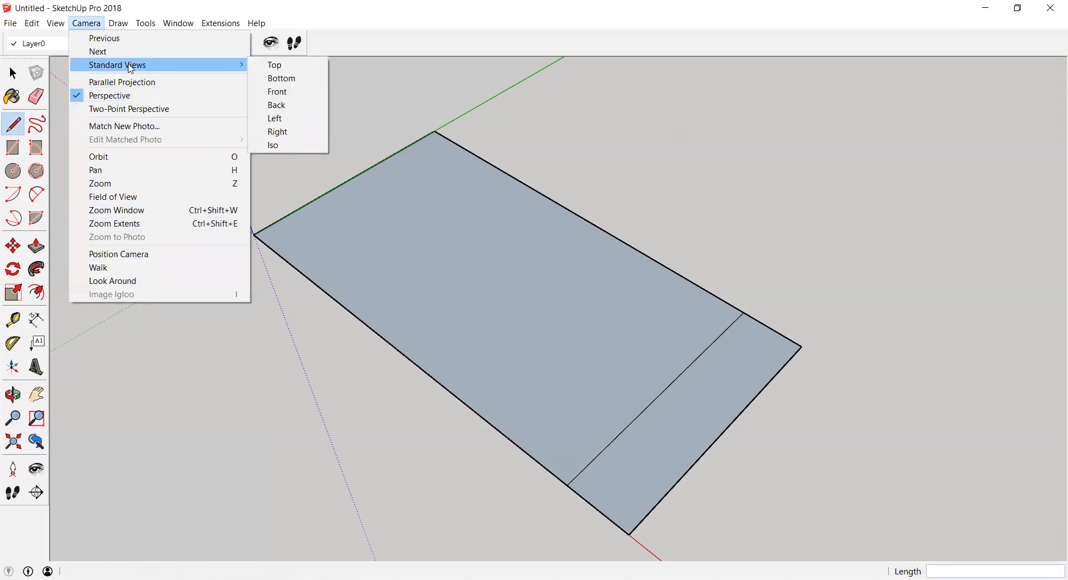
left_click(273, 65)
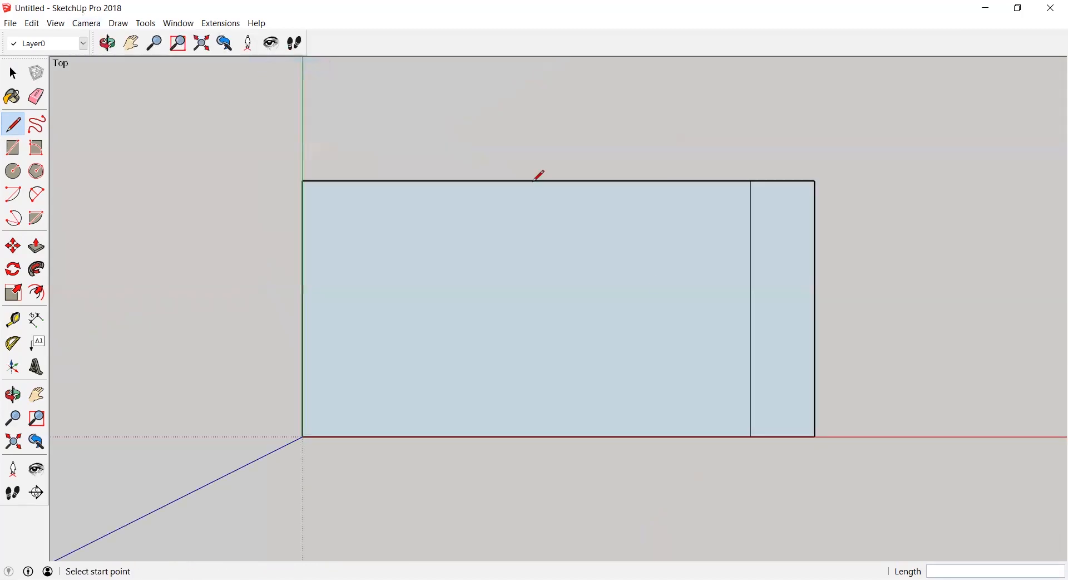
Try to draw a line from the dividing line's 14 cm mark across to the green-axis edge, and undo it
left_click(753, 432)
key("Escape")
left_click(752, 432)
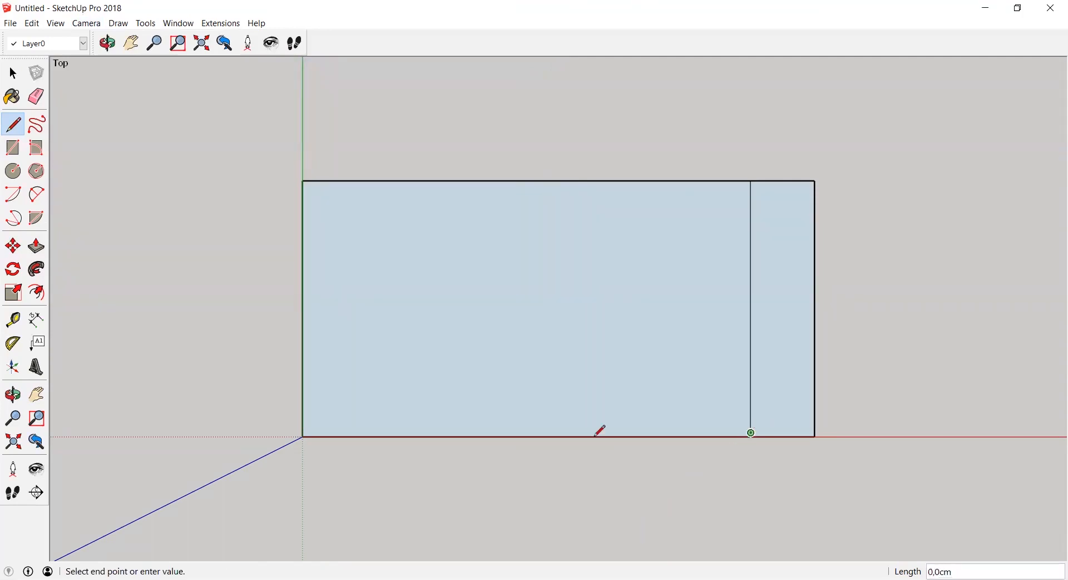
left_click(304, 428)
key("ctrl+z")
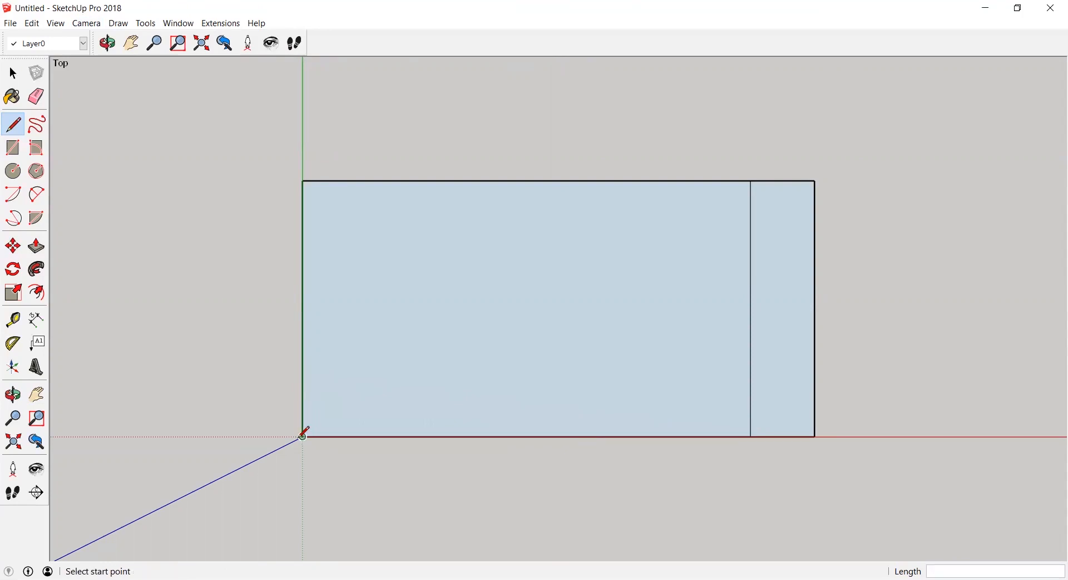
Mark 14 cm along the green-axis edge from the origin and draw a line from there, parallel to the red axis, to the dividing line
left_click(302, 436)
left_click(303, 429)
left_click(304, 427)
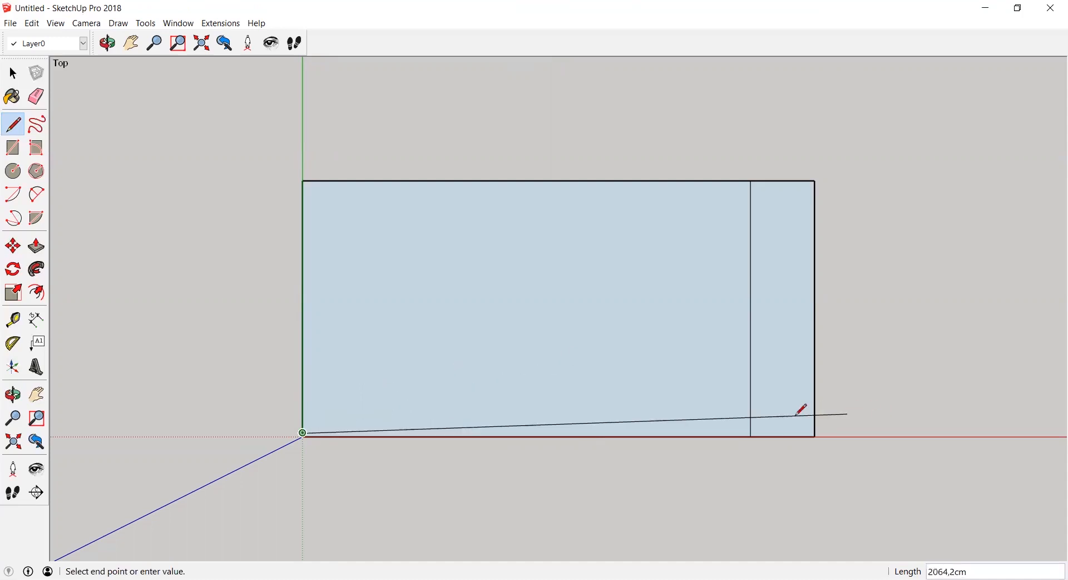
left_click(751, 433)
left_click(750, 433)
key("Escape")
Try to draw a line beside the dividing line from the new inner line to the far long edge, and undo it
left_click(747, 432)
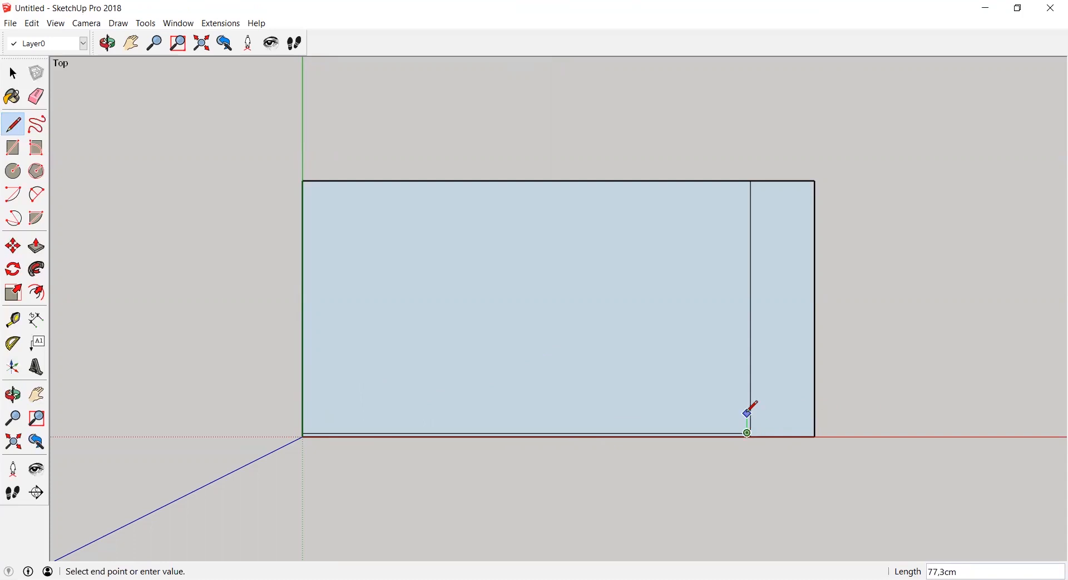
left_click(740, 180)
key("ctrl+z")
left_click(739, 180)
key("Escape")
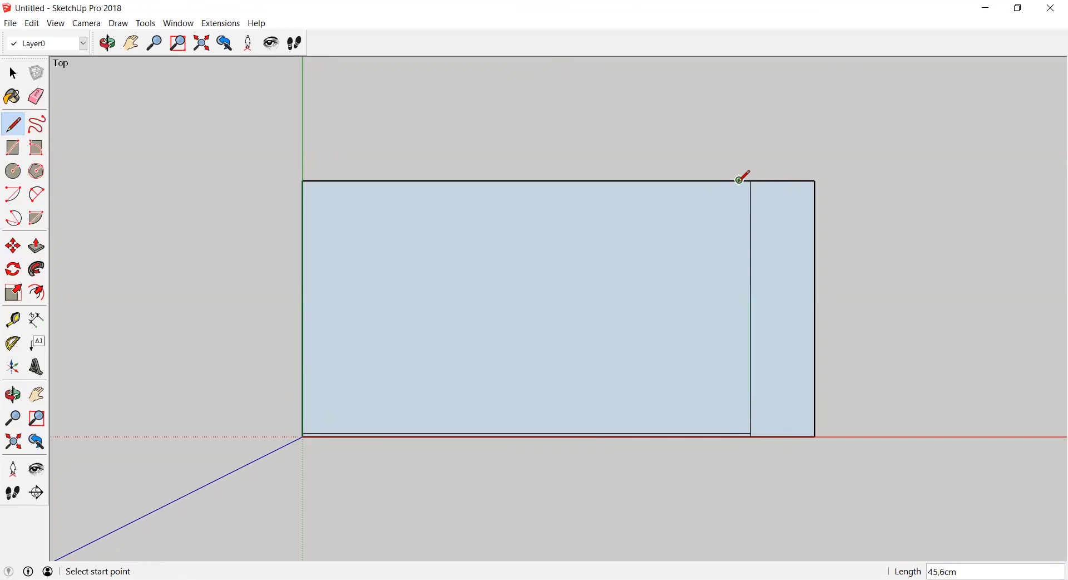
Mark 14 cm from the dividing line on the far long edge and draw a 986 cm parallel line to the red-axis-side inner line
left_click(751, 180)
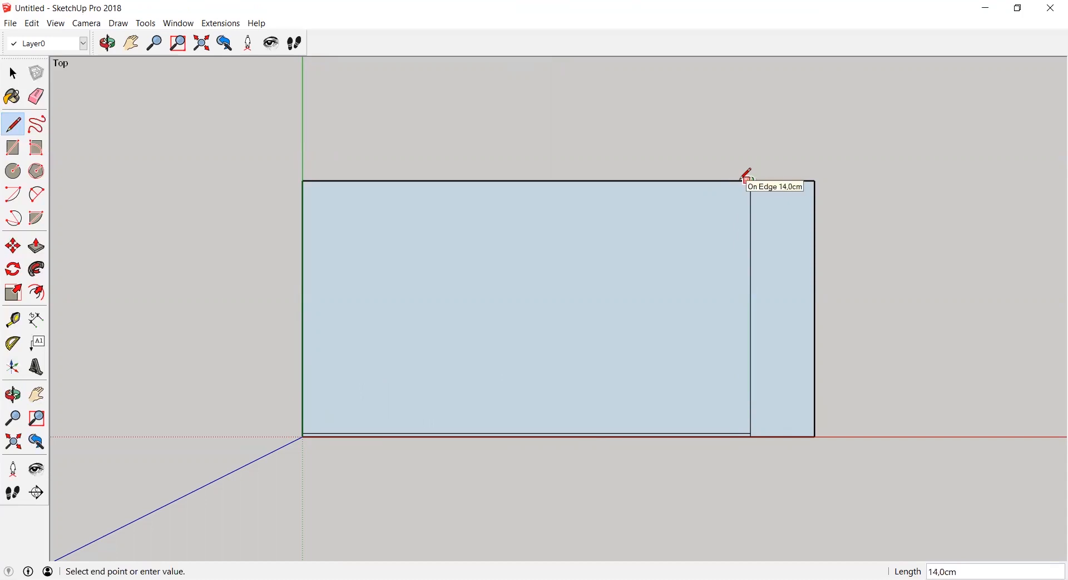
key("Escape")
left_click(747, 181)
left_click(750, 425)
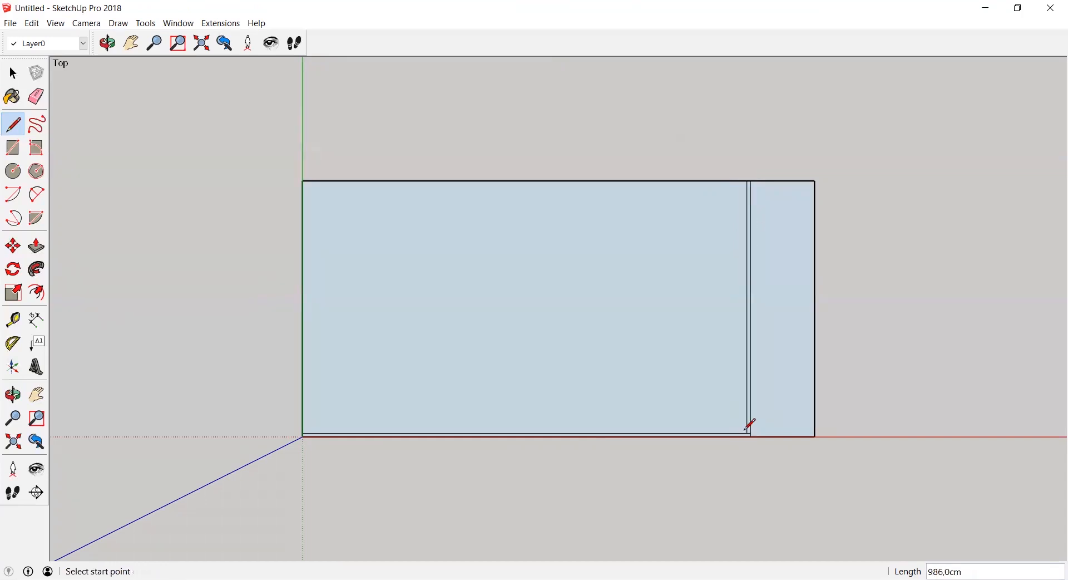
Mark 14 cm inside the far long edge on the new inner line and draw a 1736 cm line to the green-axis edge
left_click(749, 179)
left_click(748, 190)
left_click(750, 181)
left_click(750, 181)
left_click(749, 183)
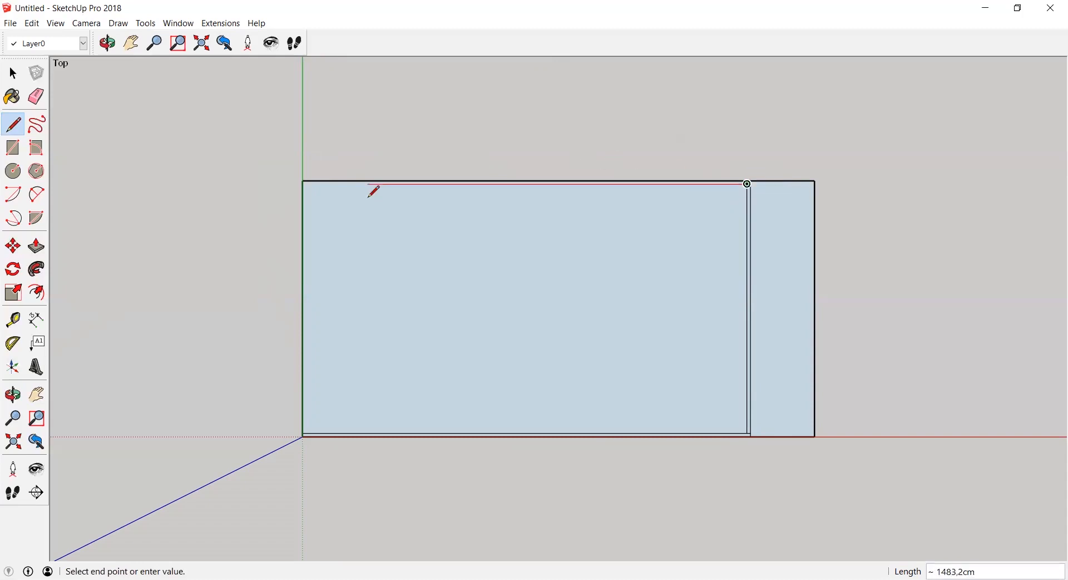
left_click(303, 183)
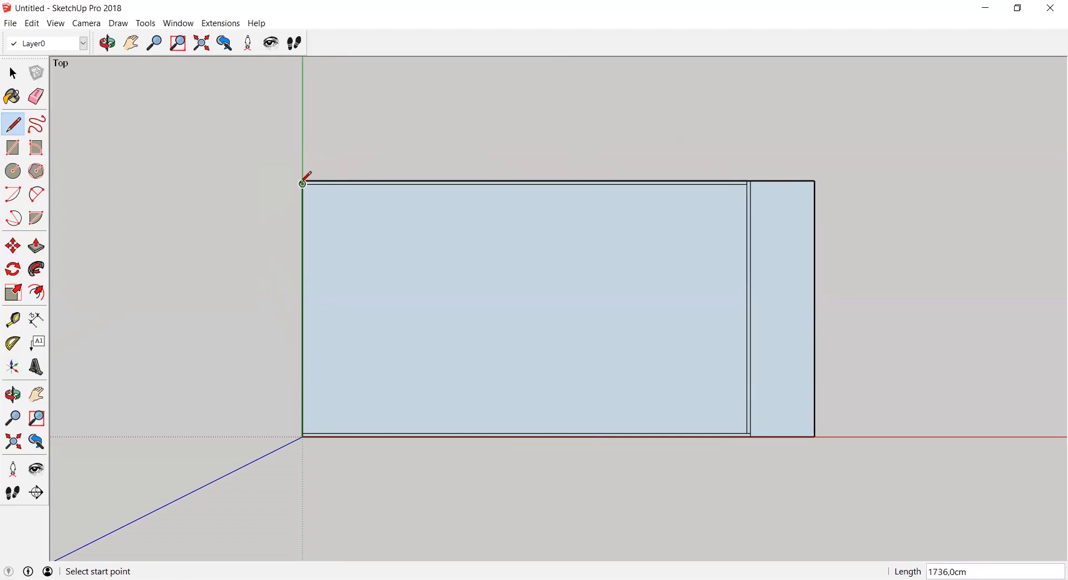
Mark 14 cm inside the green-axis edge and draw a 972 cm line parallel to it between the two long inner lines
left_click(303, 183)
left_click(306, 184)
left_click(307, 184)
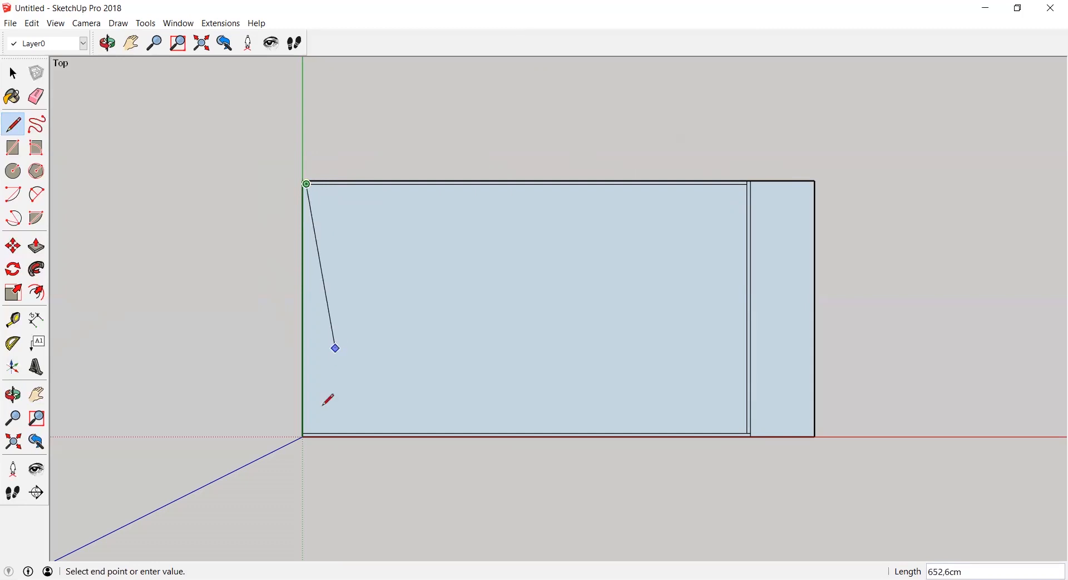
left_click(310, 431)
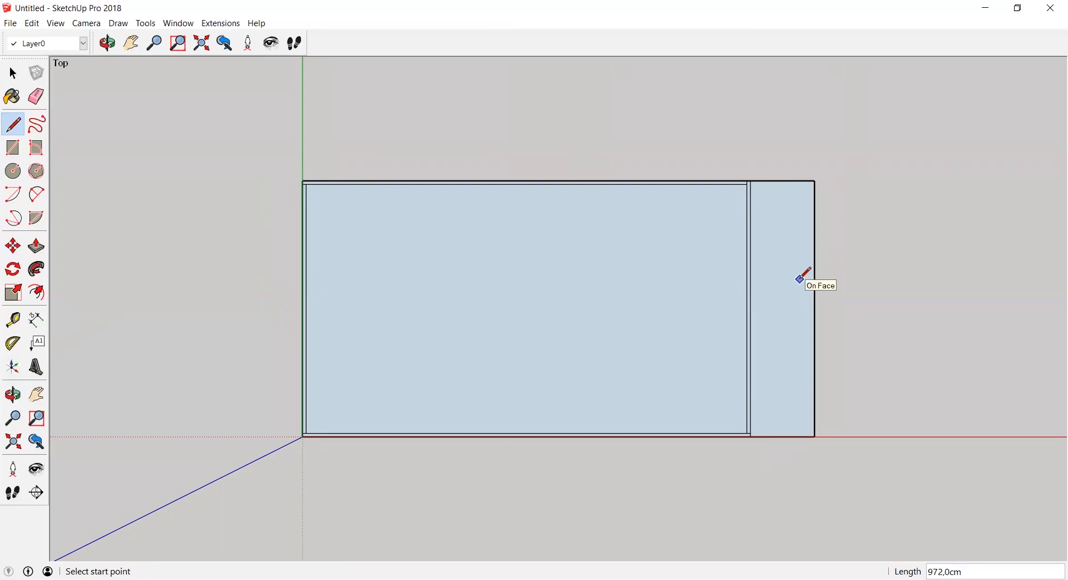
left_click(748, 270)
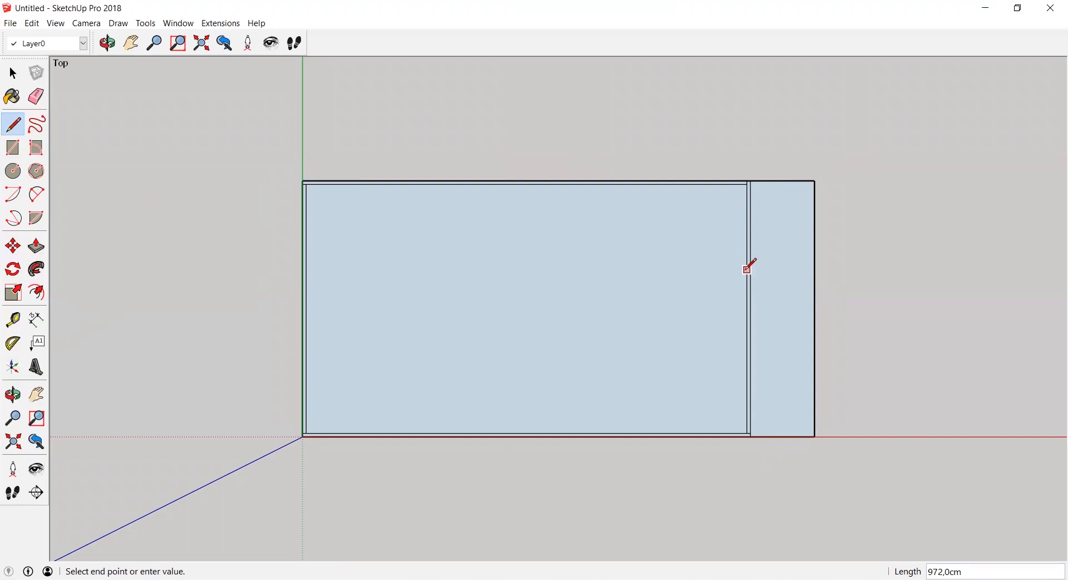
key("Escape")
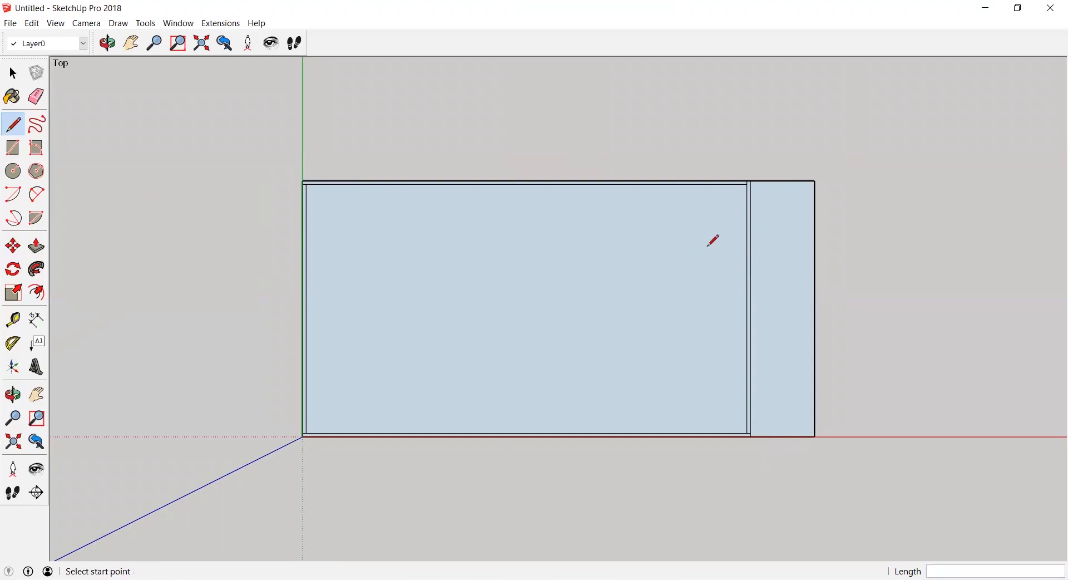
Try to draw a line of set length along the inner dividing line from its far inner corner, and undo it
left_click(747, 183)
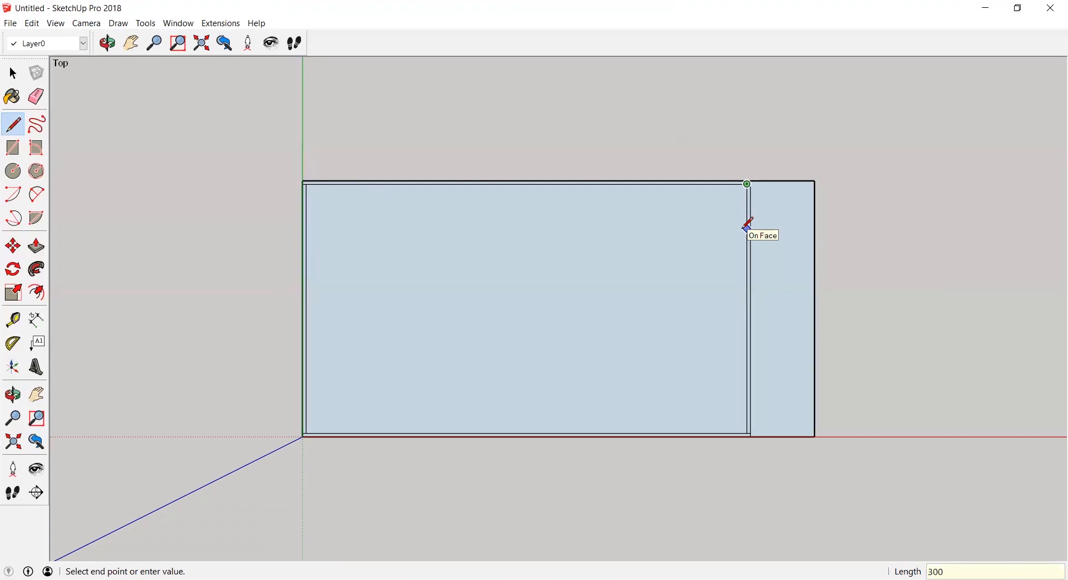
type("3000")
key("Return")
key("ctrl+z")
Mark 300 cm along the inner dividing line from the far inner corner and close a rectangular room there with two perpendicular lines
left_click(747, 183)
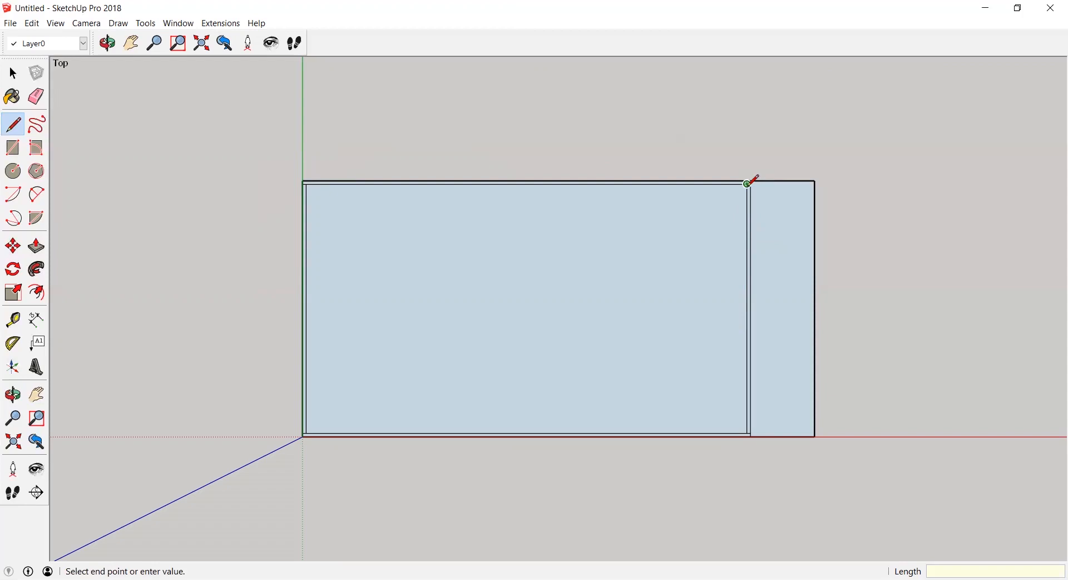
type("300")
key("Return")
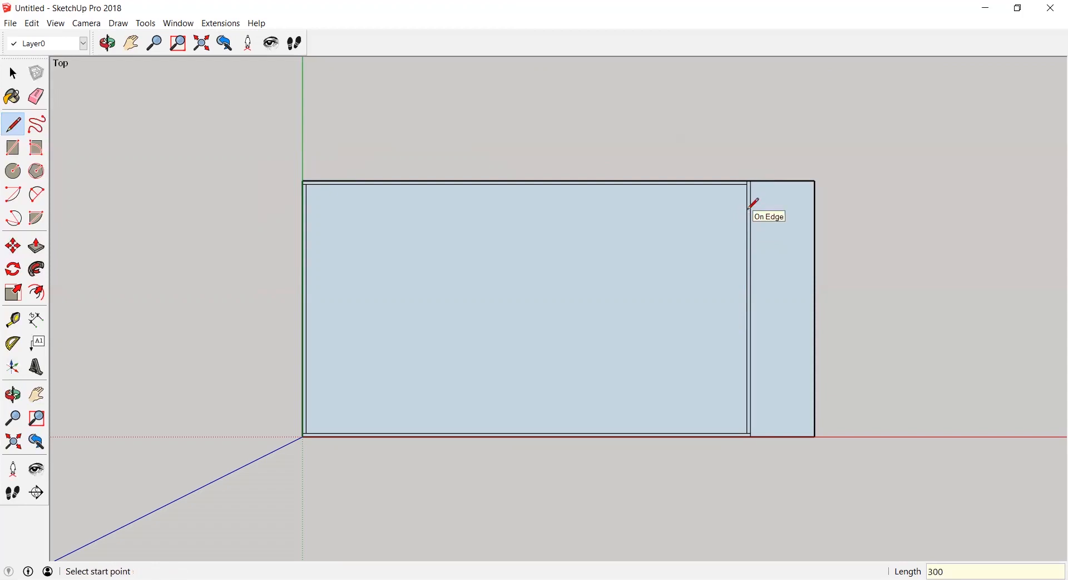
left_click(749, 262)
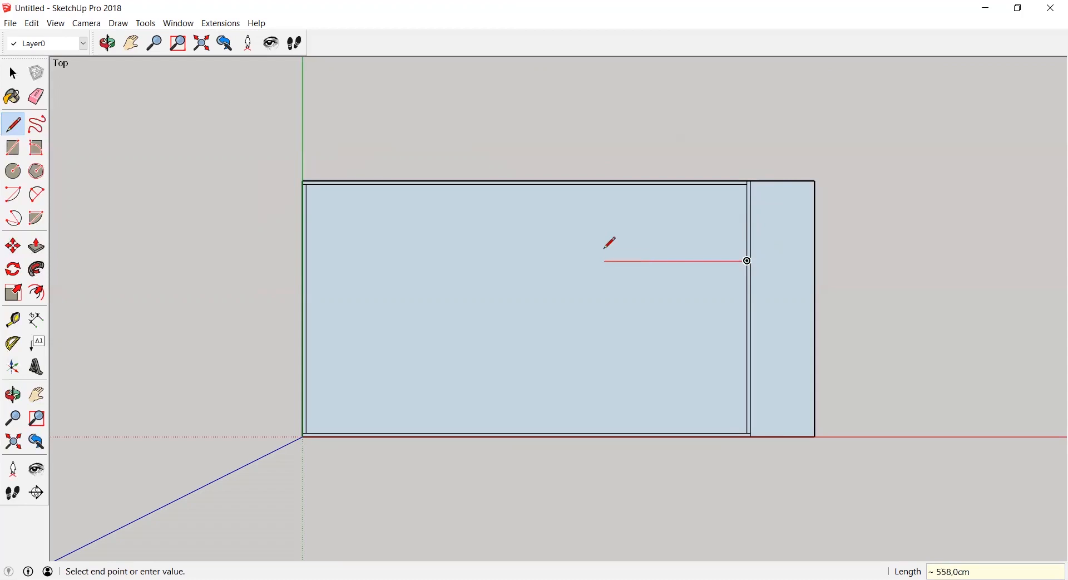
key("Return")
left_click(645, 182)
Draw the outer faces of the room's two walls parallel to its inner lines, making the outer red-axis-direction line 415 cm long
left_click(645, 183)
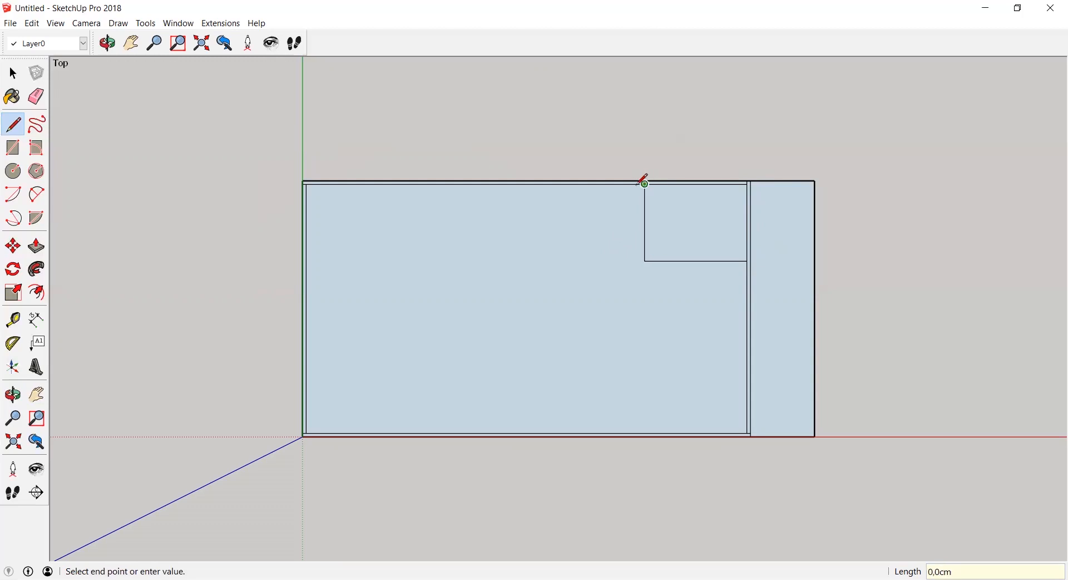
key("Escape")
left_click(641, 183)
left_click(642, 261)
left_click(748, 261)
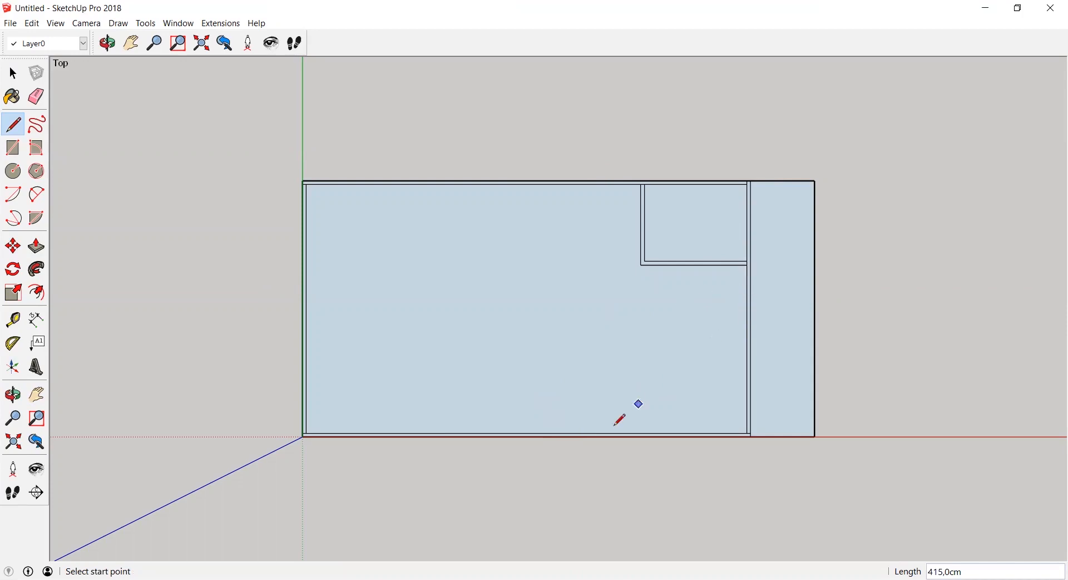
Draw a 400 cm wall of two closely spaced parallel lines from the red-axis-side inner line, aligned with the room's outer corner
left_click(641, 433)
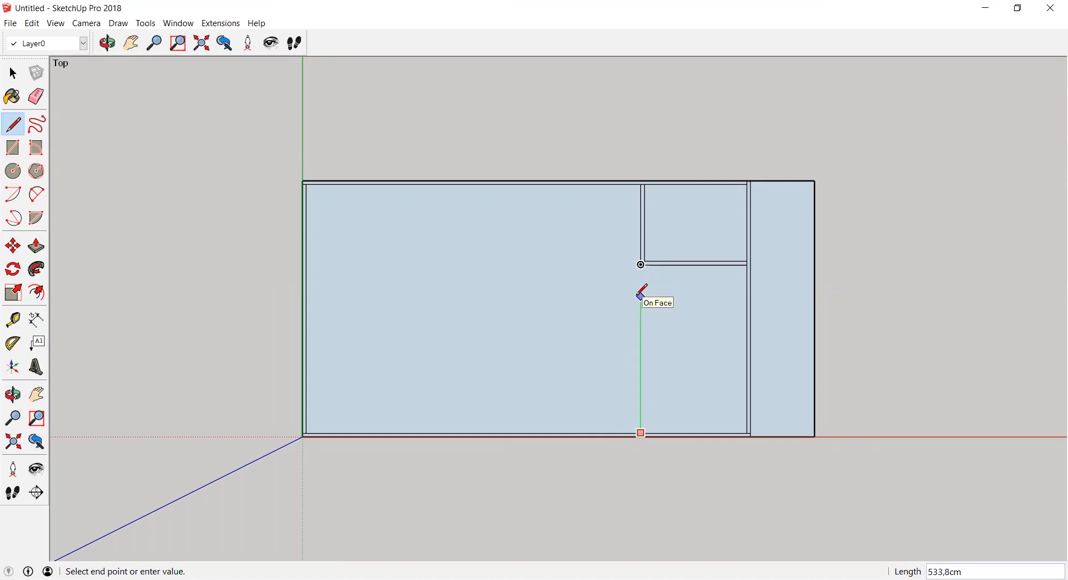
key("Return")
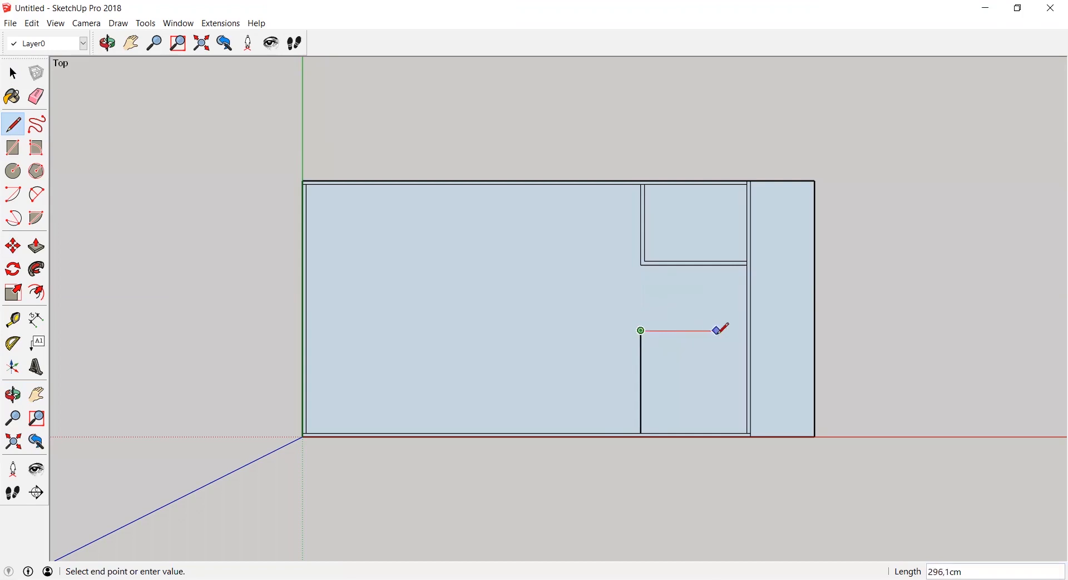
key("Escape")
left_click(645, 331)
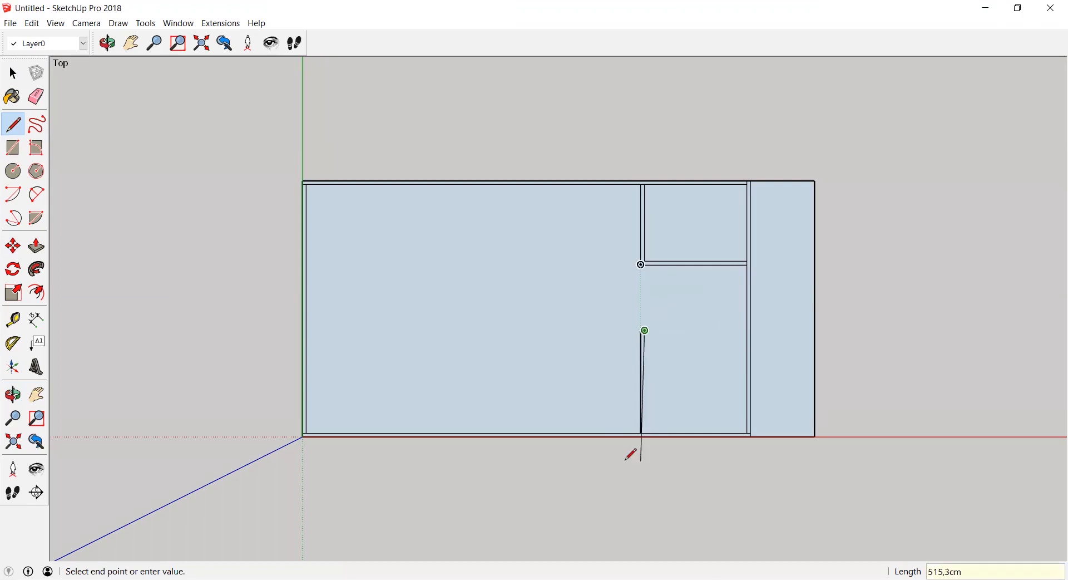
left_click(653, 432)
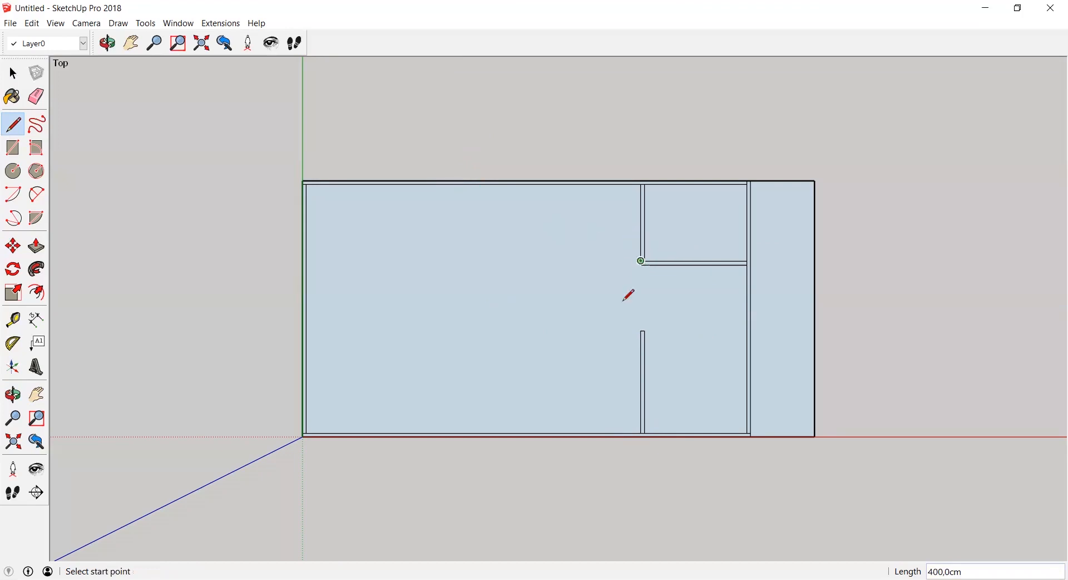
Draw a 300 cm line from the 400 cm wall's free end toward the origin side, and a 400 cm line back to the red-axis-side inner line
left_click(642, 330)
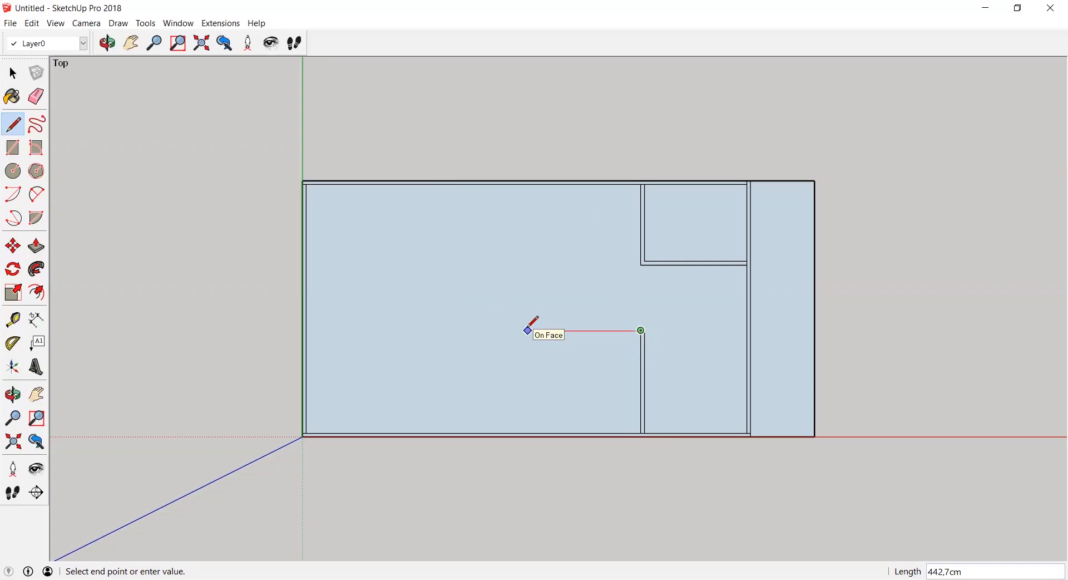
type("300")
key("Return")
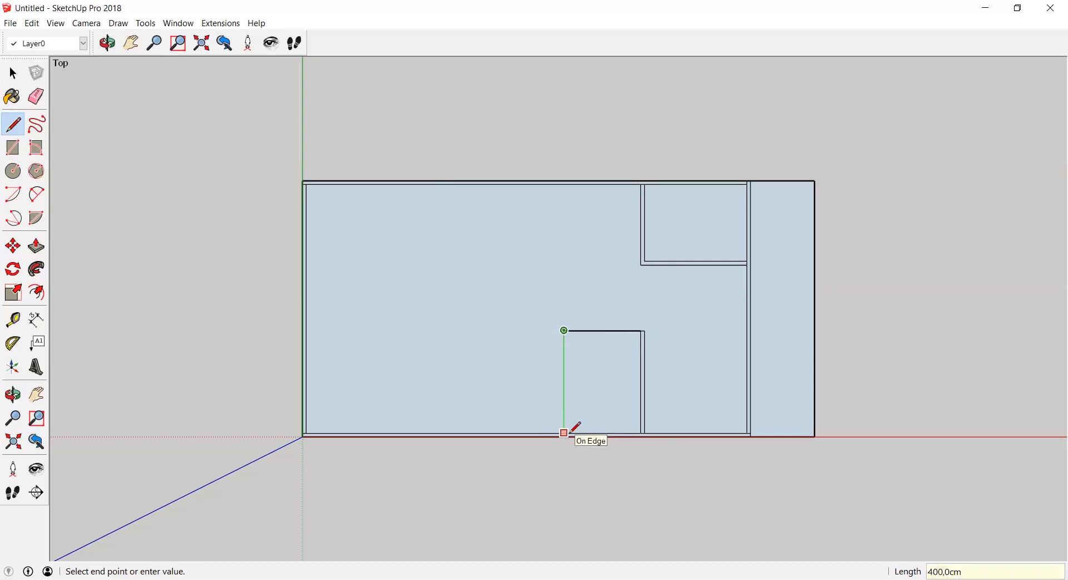
left_click(571, 432)
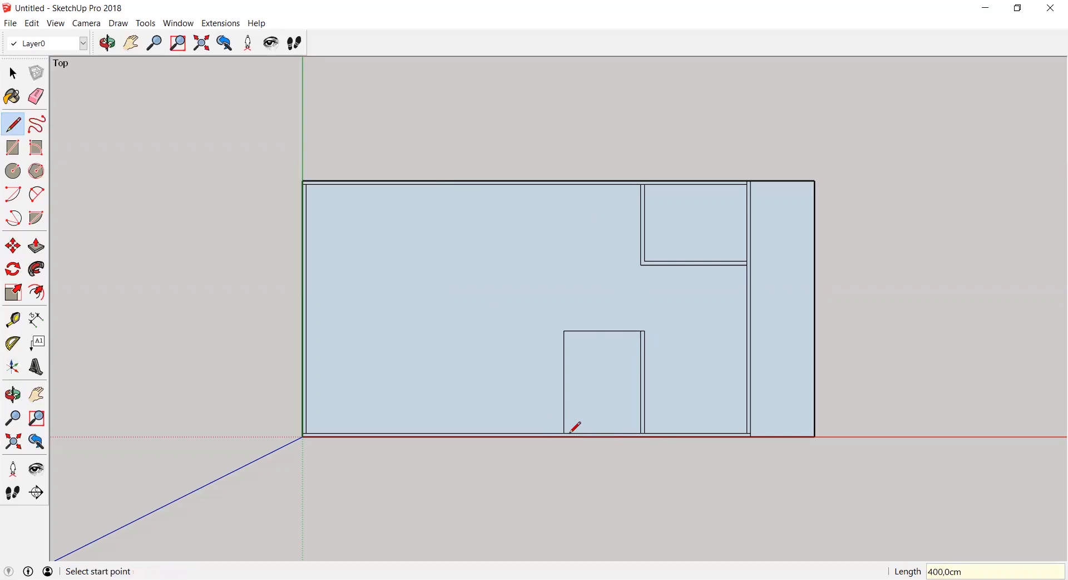
Draw the outer face of the room's origin-side wall parallel to its inner line, offset 15 cm toward the origin
left_click(564, 432)
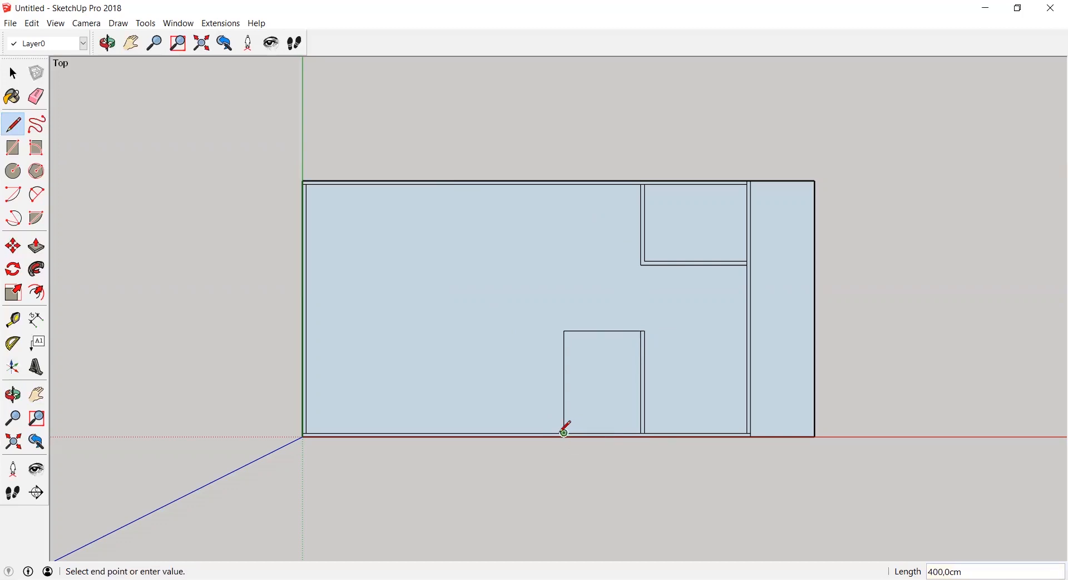
key("Escape")
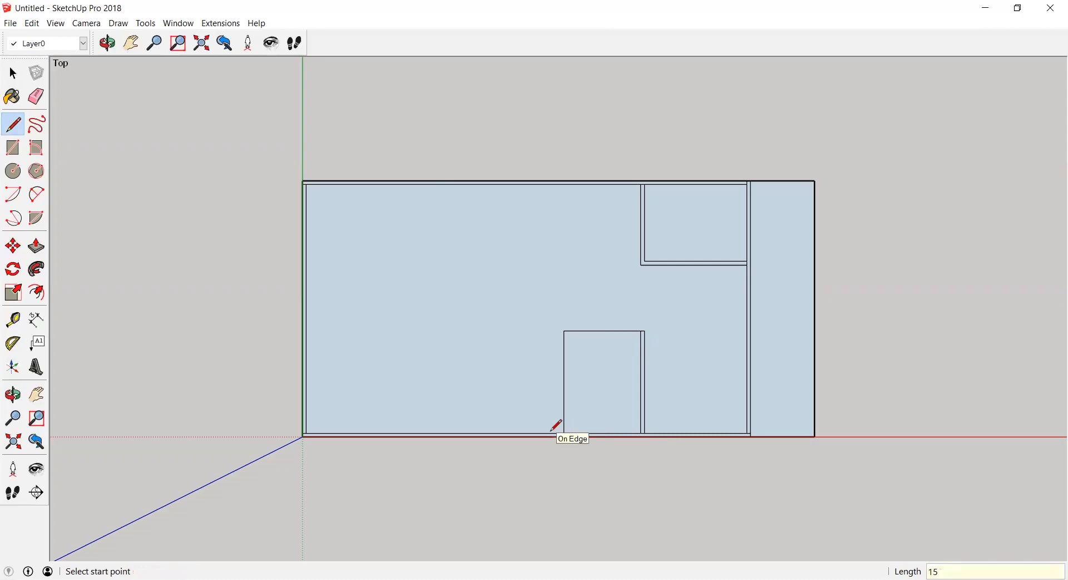
left_click(561, 433)
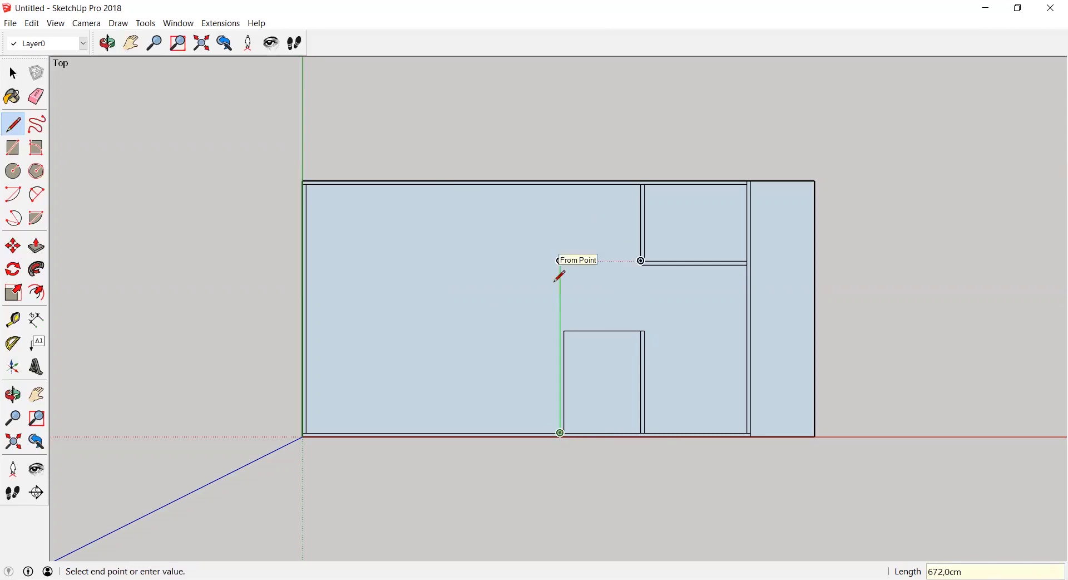
left_click(561, 330)
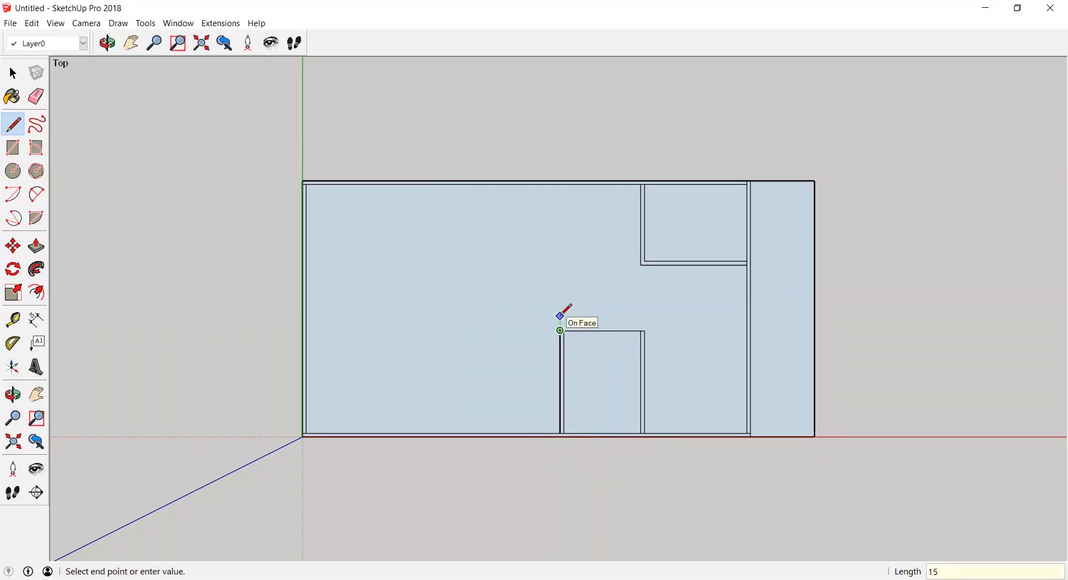
left_click(645, 330)
key("ctrl+z")
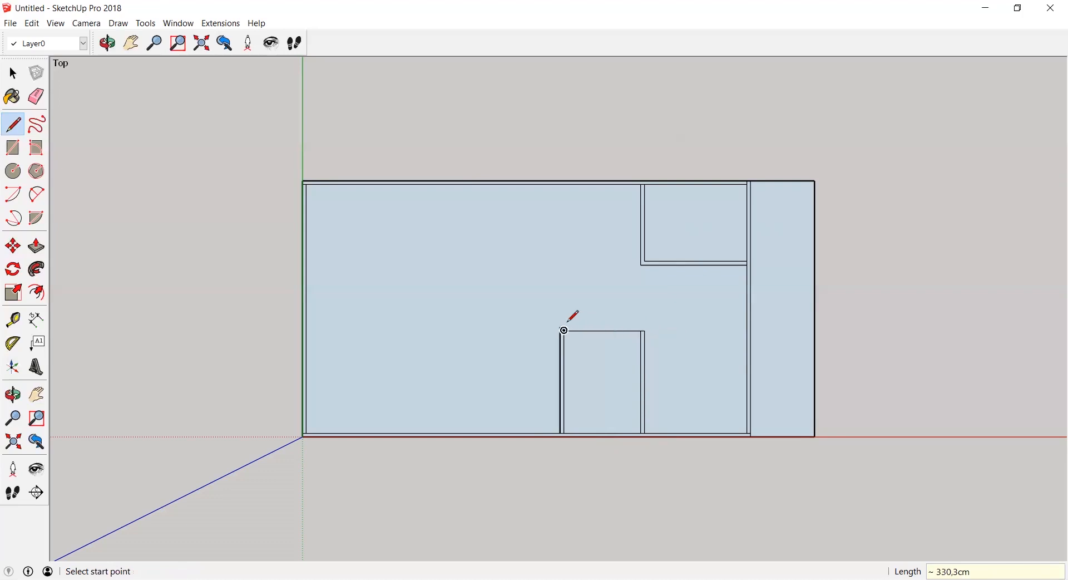
Draw the outer face of the room's end wall 15 cm beyond its inner line and close both outer corners
left_click(646, 330)
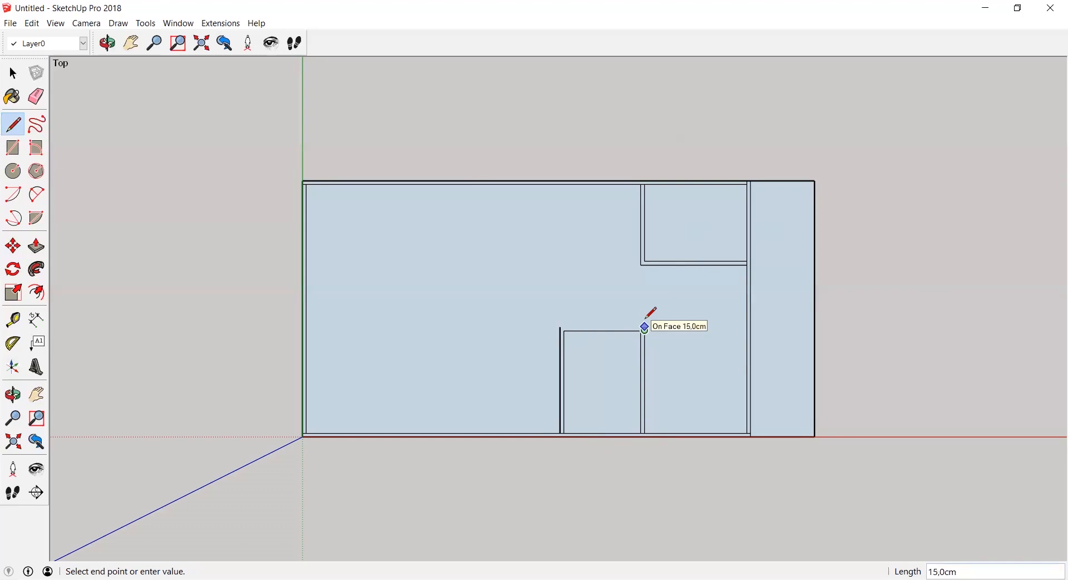
left_click(564, 327)
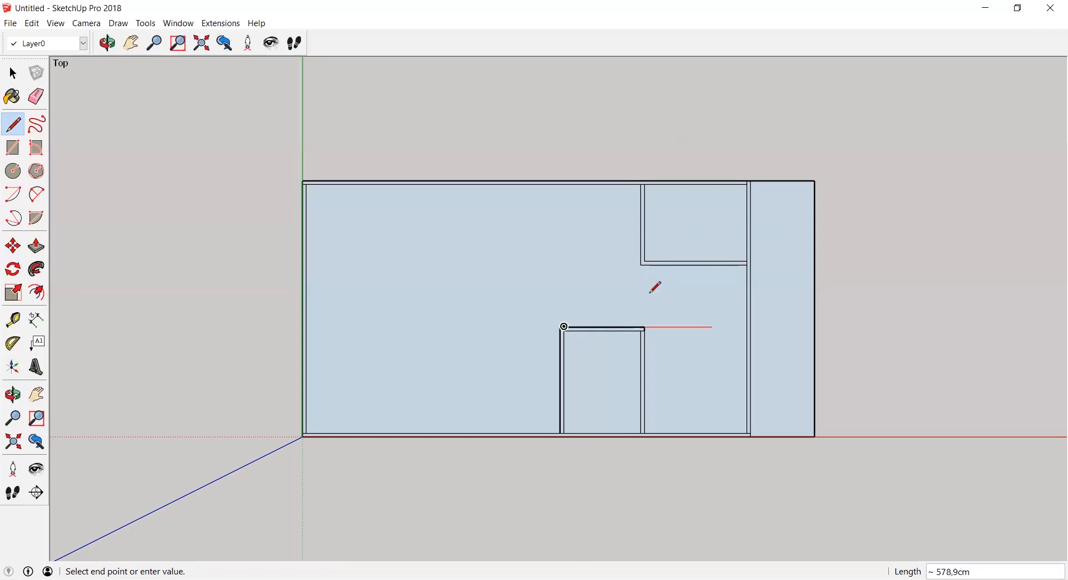
key("Escape")
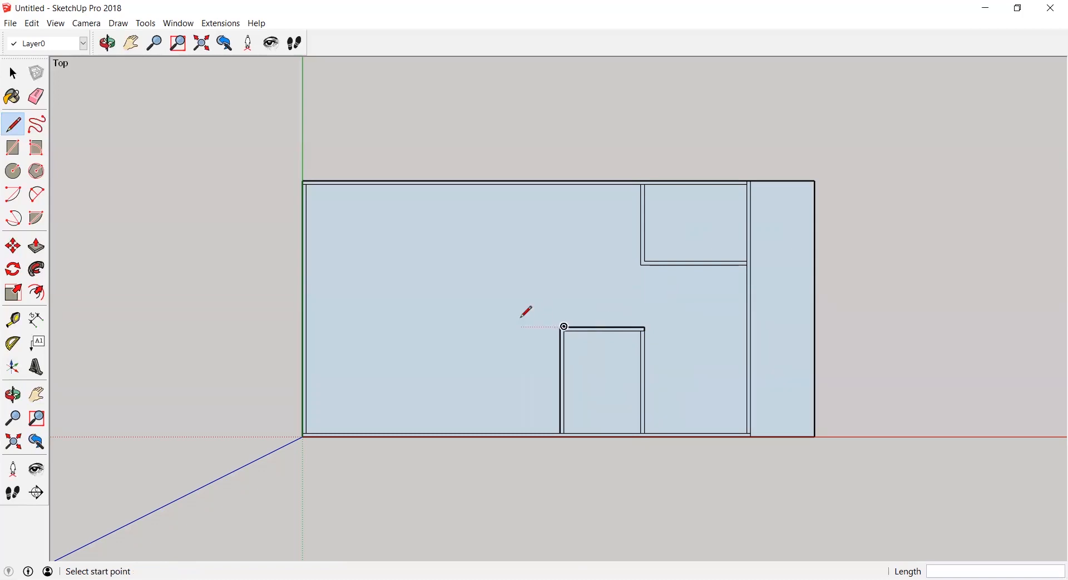
left_click(565, 326)
left_click(560, 327)
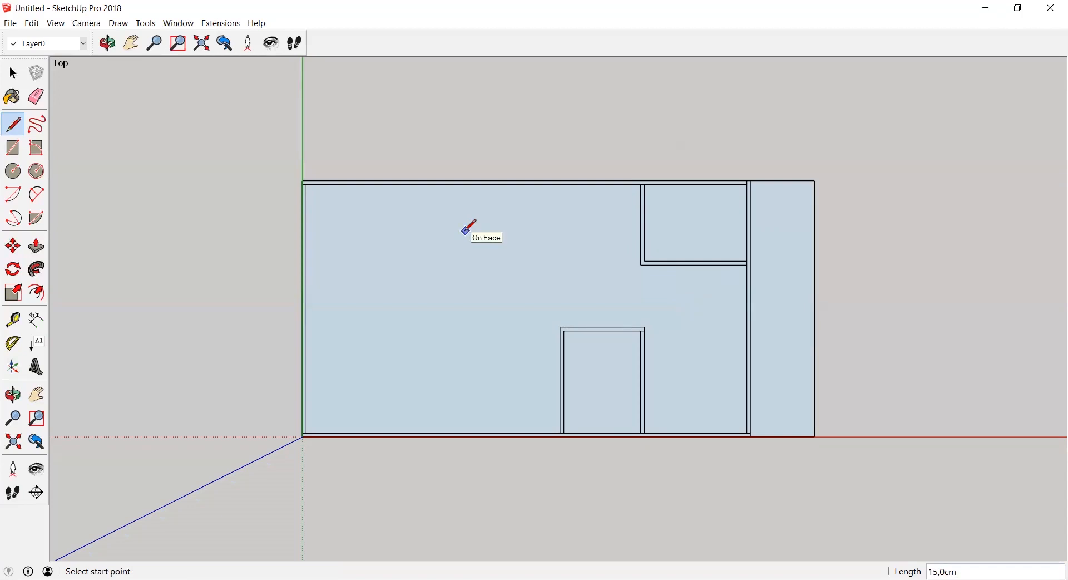
left_click(564, 330)
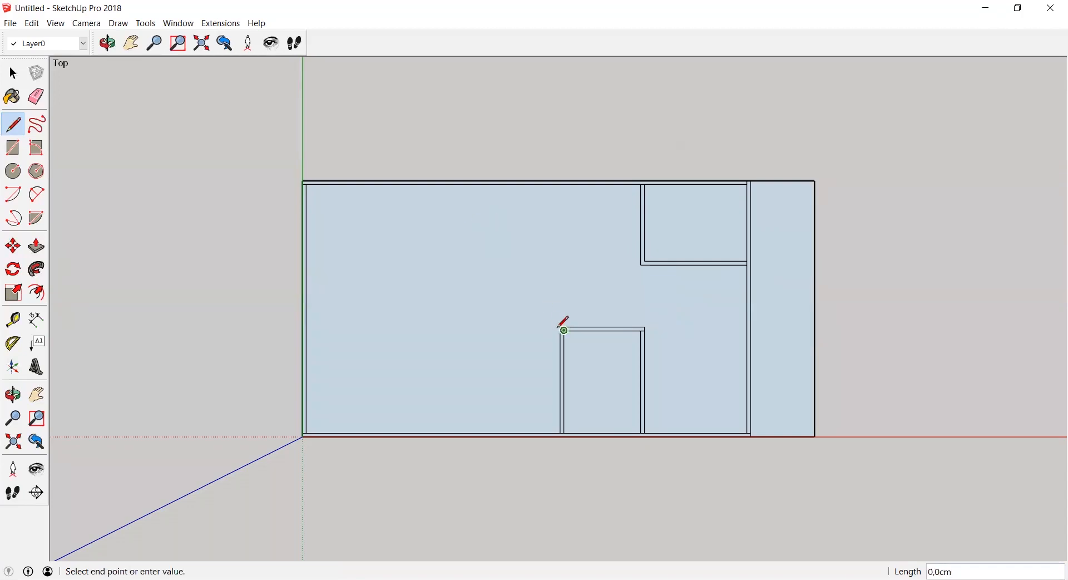
key("Escape")
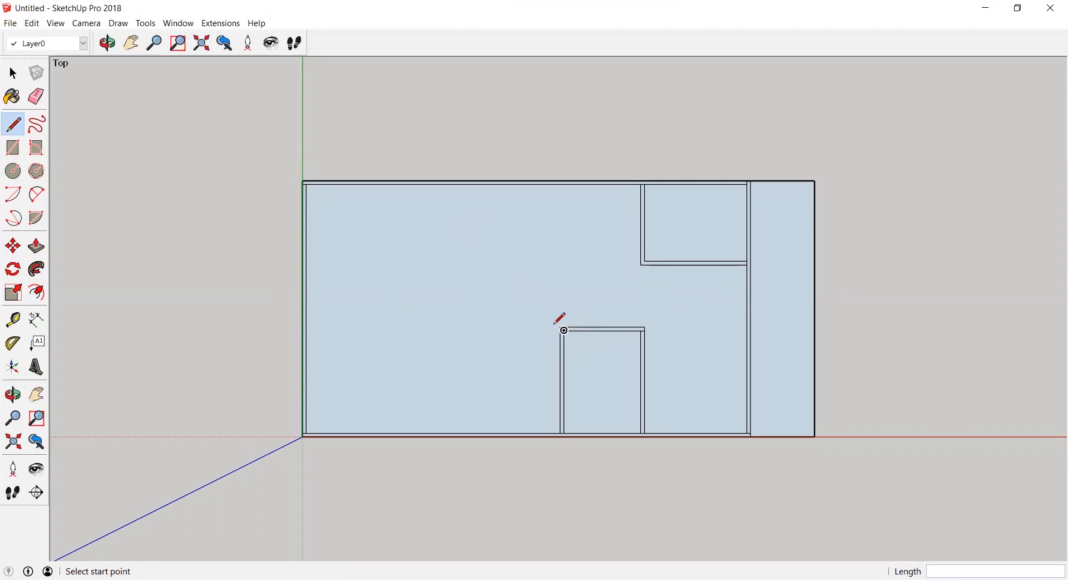
left_click(561, 328)
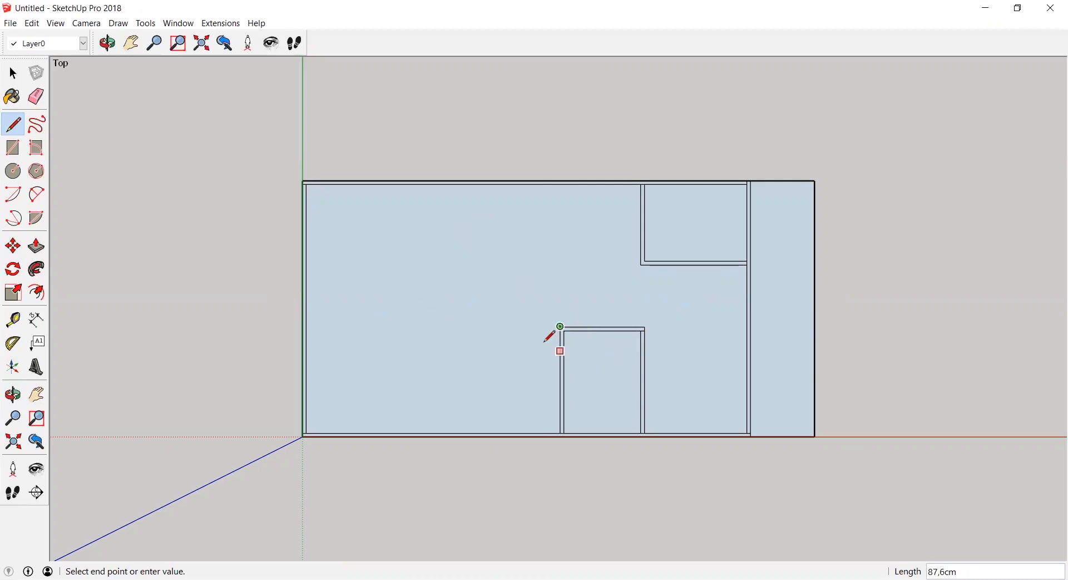
key("Escape")
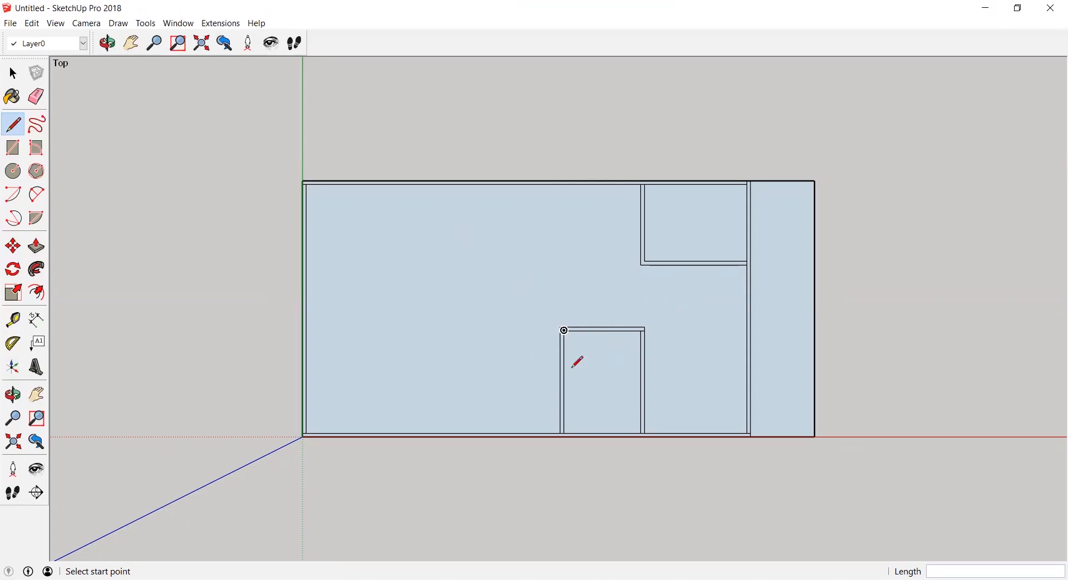
Draw a 300 cm line from the room's outer origin-side corner toward the origin side, and a perpendicular line back to the red-axis-side inner line
scroll(561, 325, "up", 2)
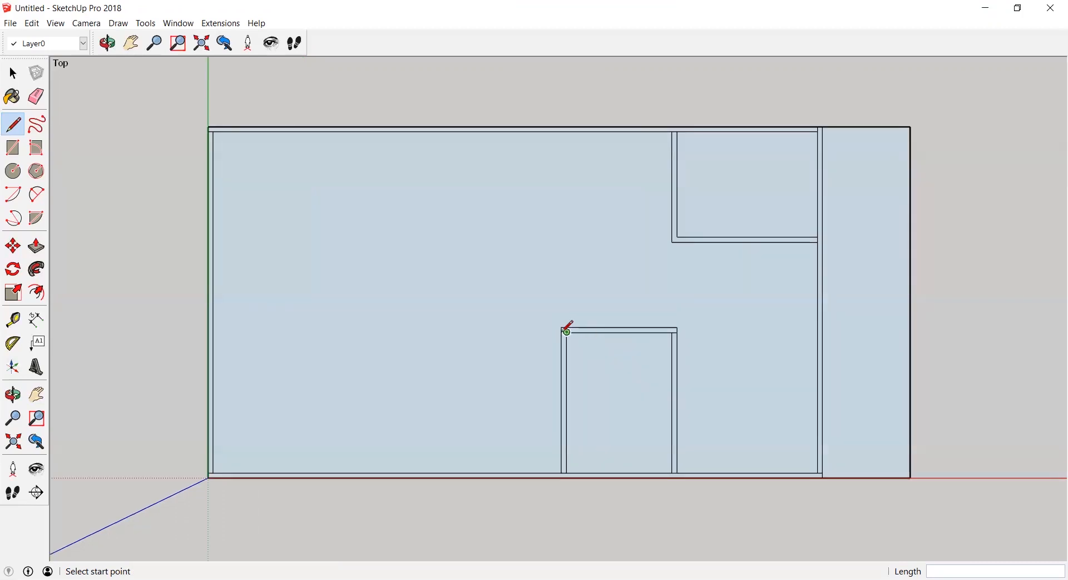
scroll(565, 330, "up", 2)
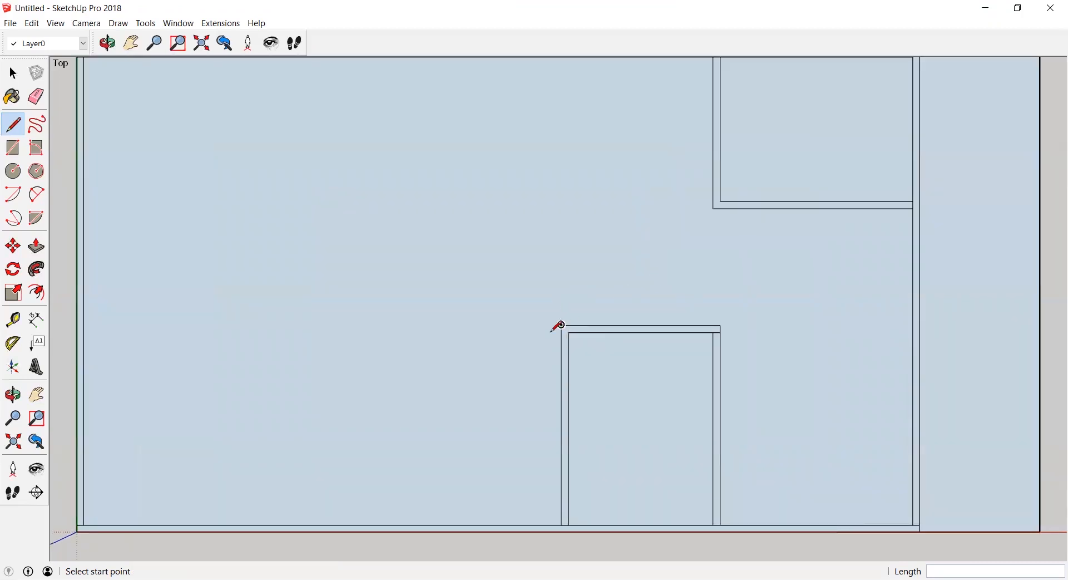
left_click(561, 325)
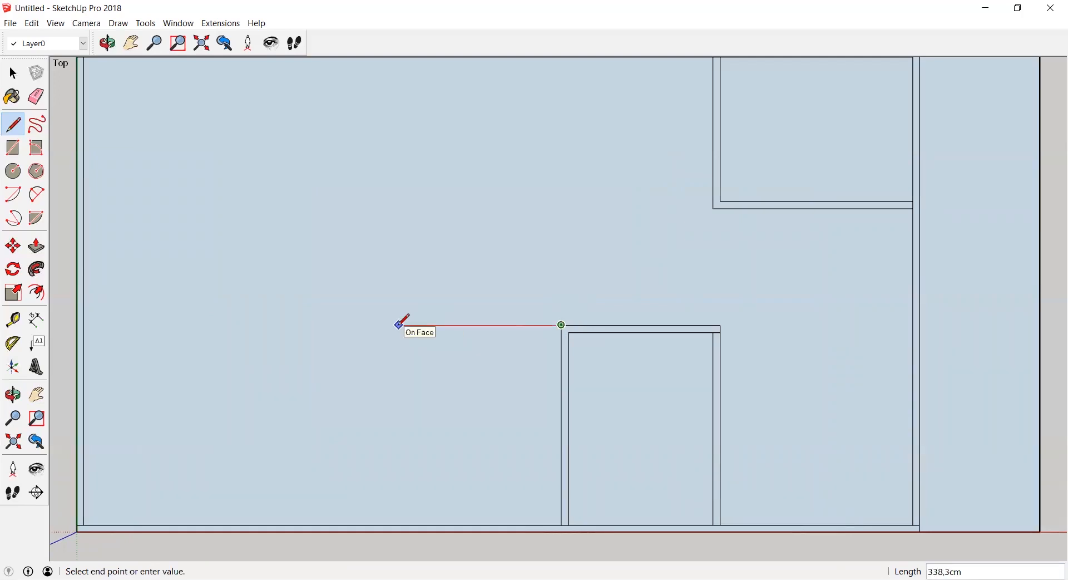
type("300")
key("Return")
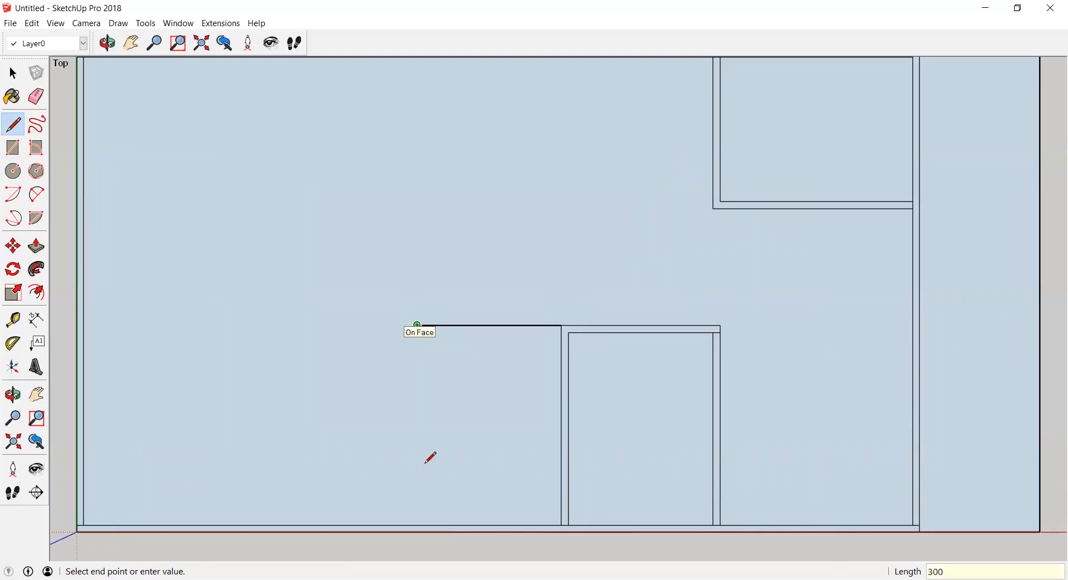
left_click(416, 525)
Give the second room a 15 cm origin-side wall with a closed corner, and extend the end wall's inner line across both rooms
left_click(418, 523)
type("15")
key("Return")
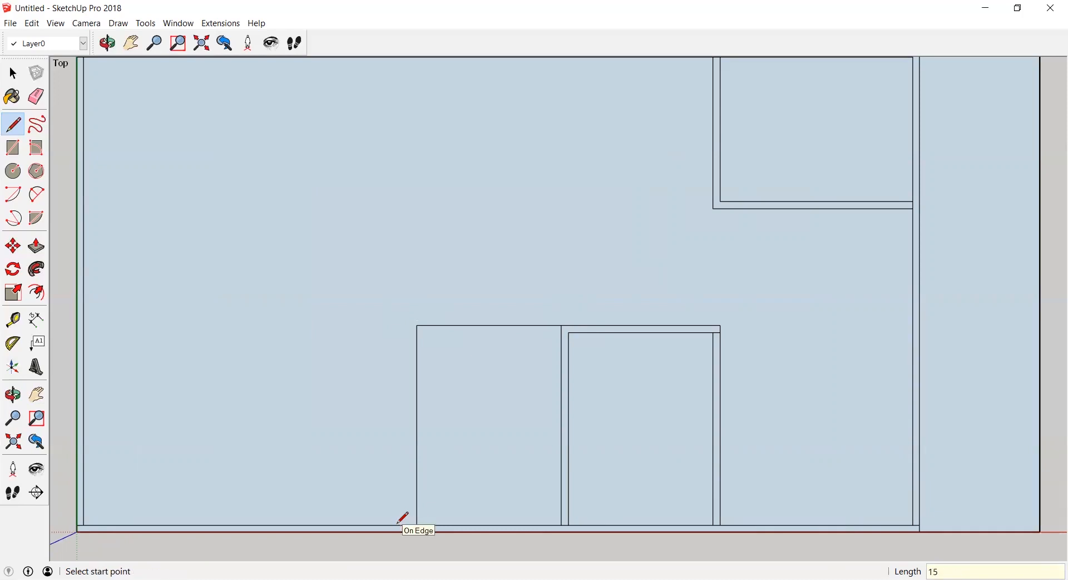
left_click(411, 524)
left_click(411, 332)
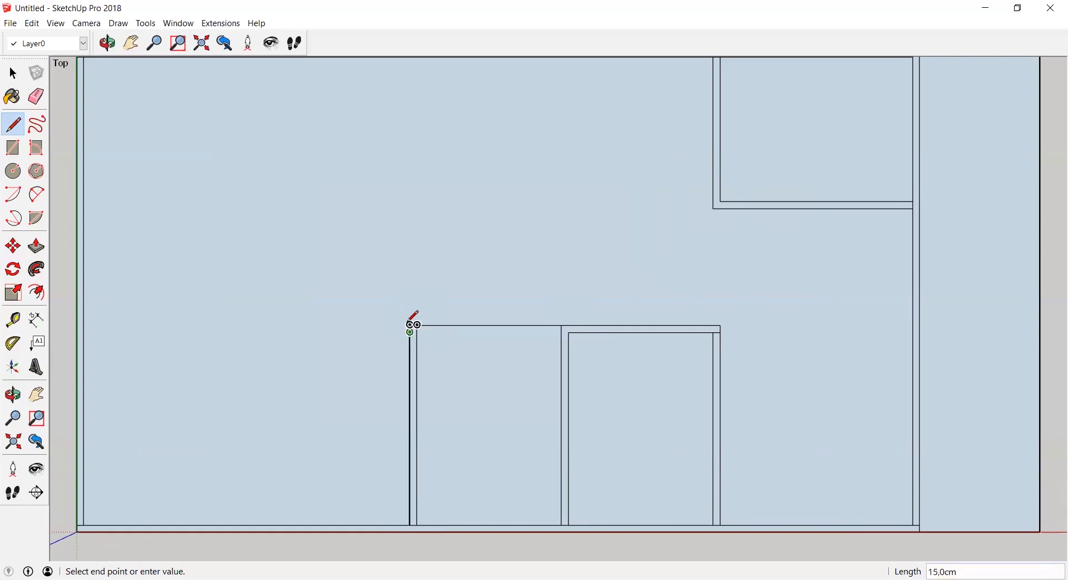
left_click(411, 326)
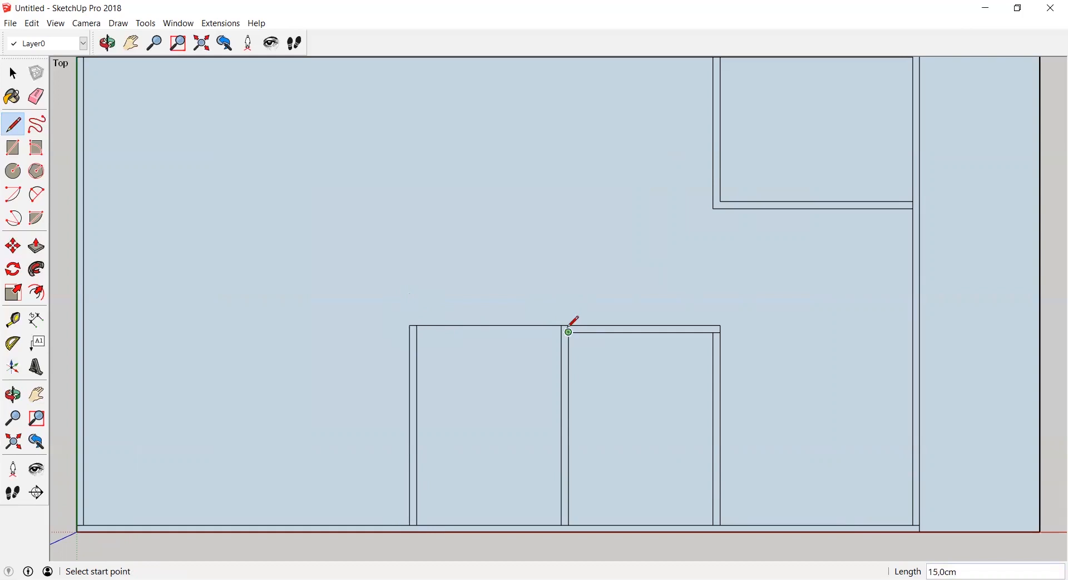
left_click(568, 333)
left_click(410, 333)
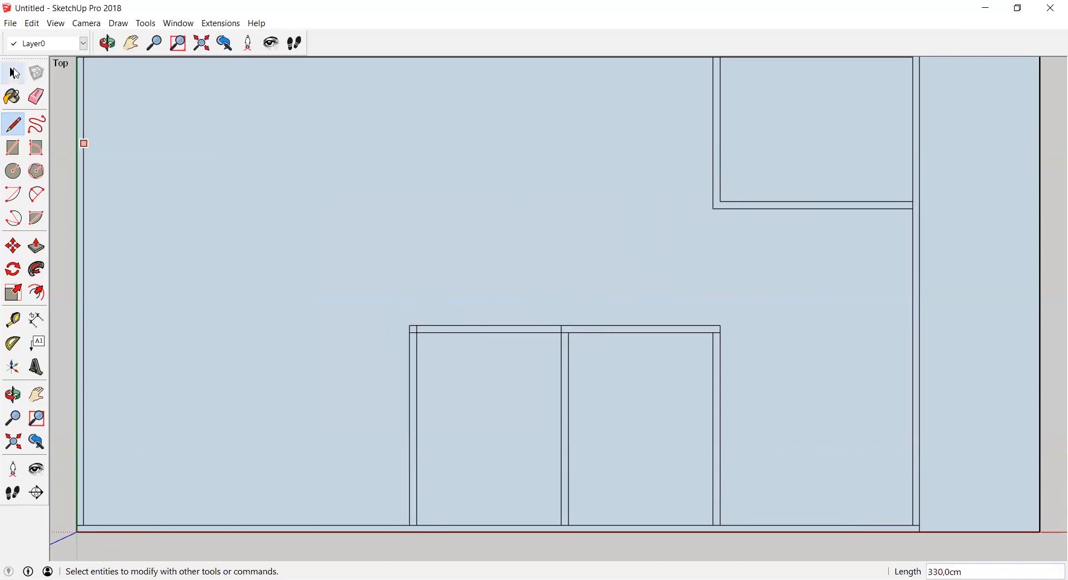
Outline a 200 by 200 cm room between the second room's origin-side outer wall and the red-axis-side inner line
left_click(16, 73)
left_click(13, 125)
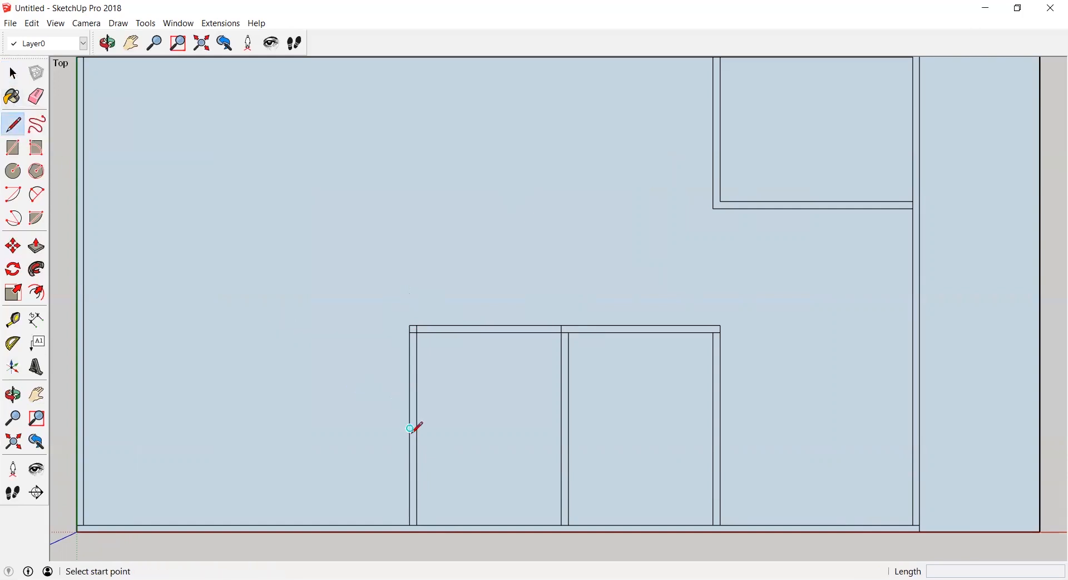
left_click(410, 525)
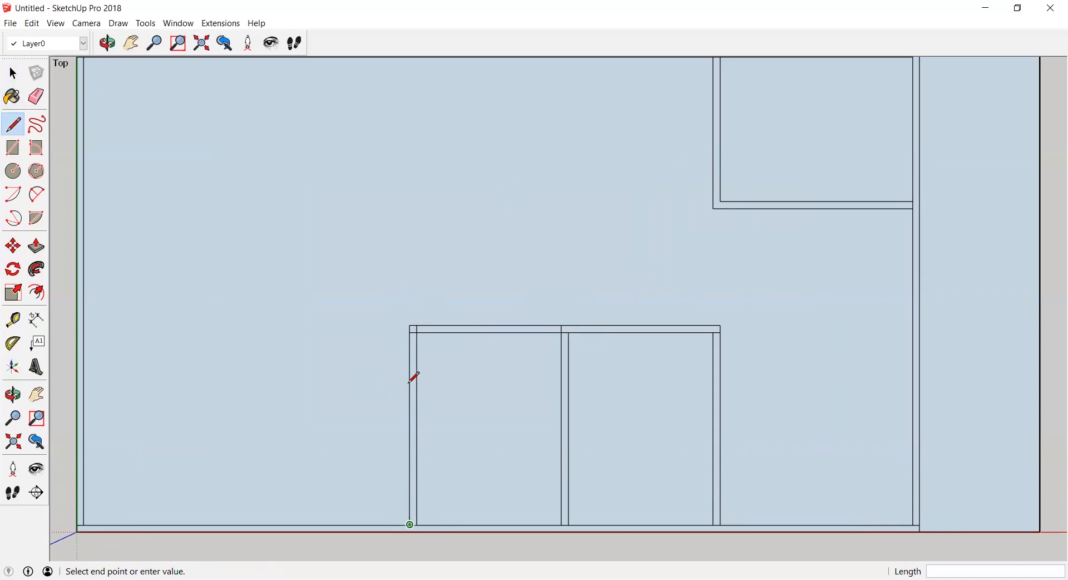
key("Escape")
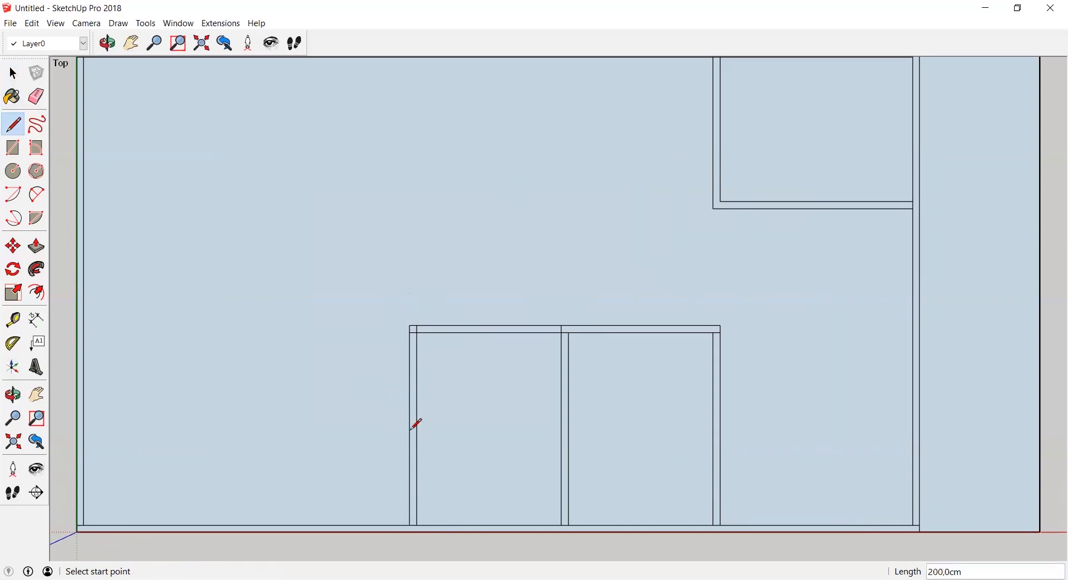
left_click(411, 428)
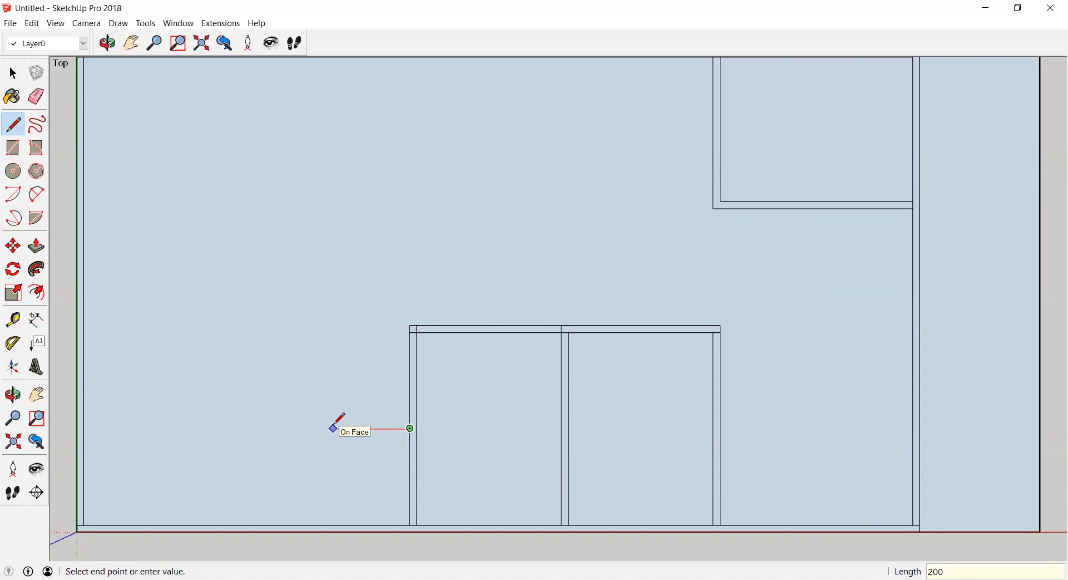
left_click(315, 428)
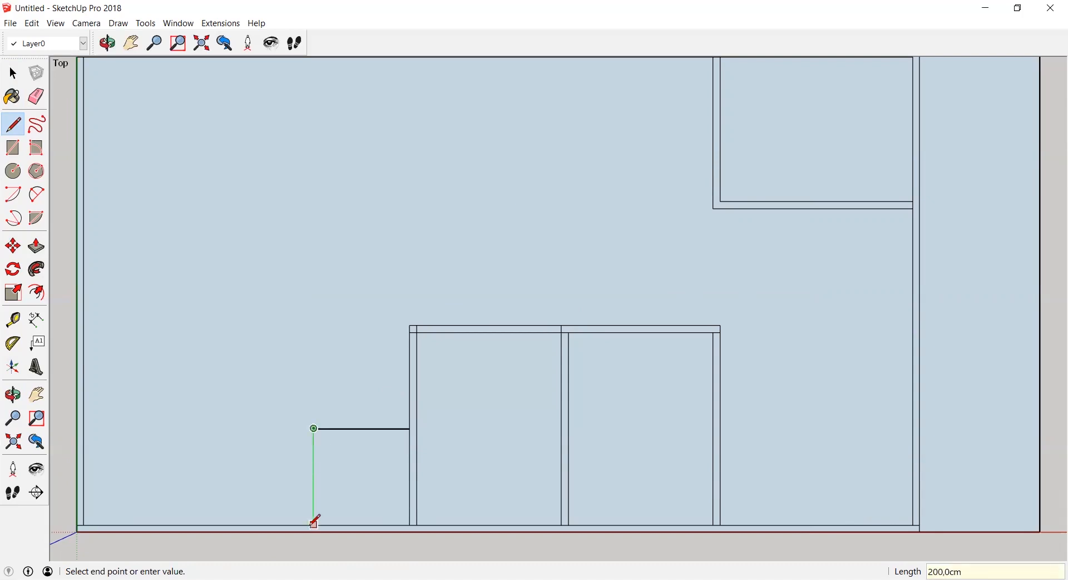
left_click(315, 525)
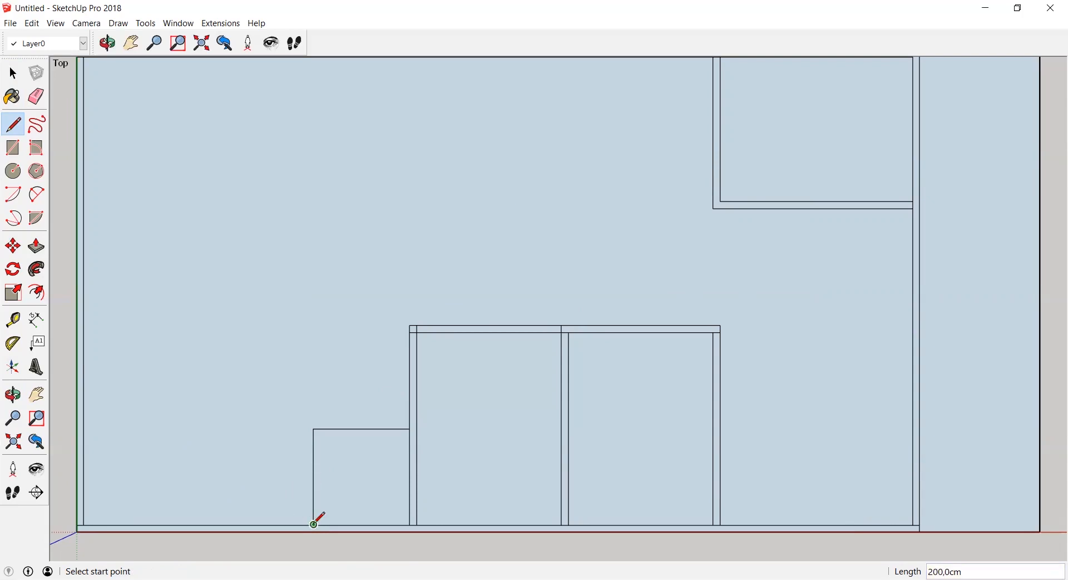
Draw the small room's origin-side wall as two parallel lines reaching the neighbouring rooms' outer end line, with its free end closed
left_click(315, 525)
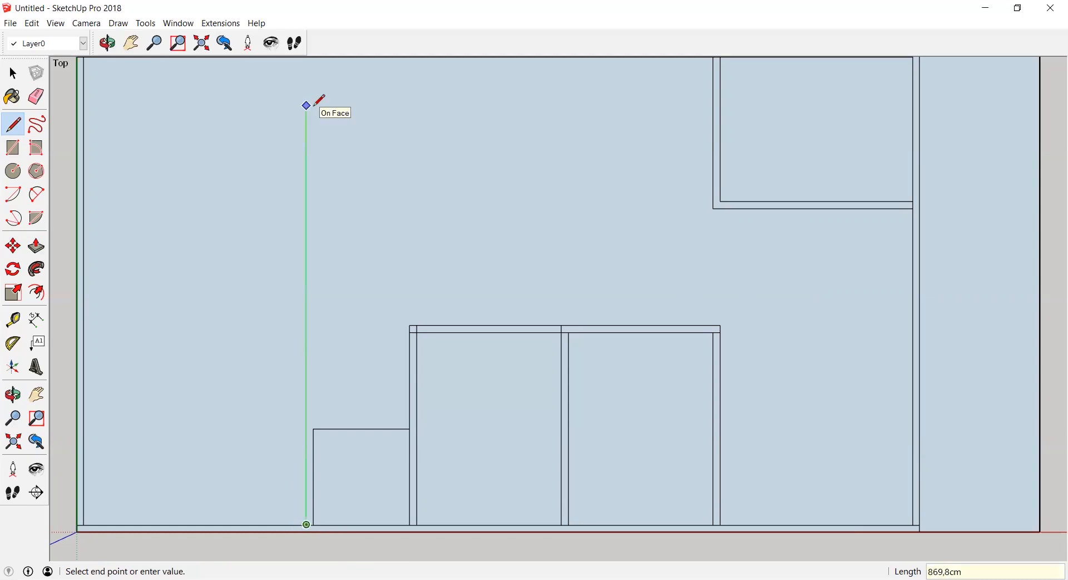
scroll(314, 105, "down", 1)
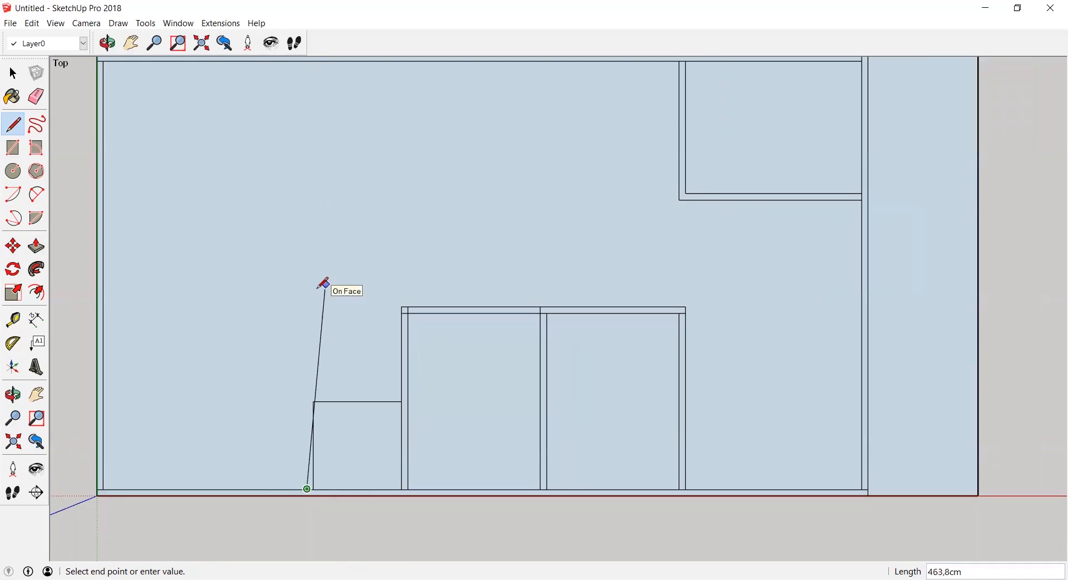
left_click(307, 307)
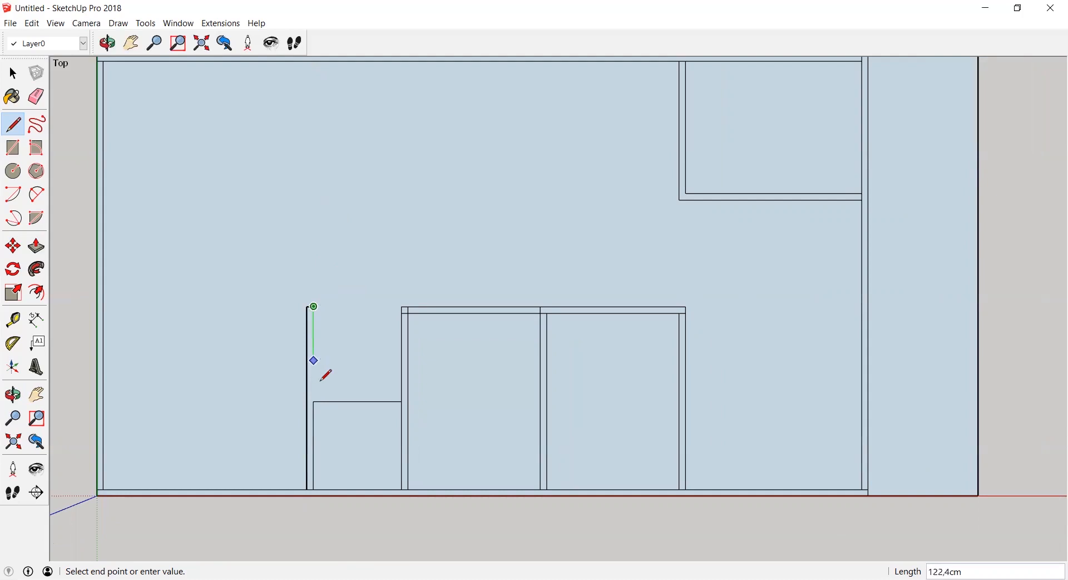
left_click(315, 402)
Draw a second parallel line outside the small room's end line to complete that wall's thickness
left_click(315, 401)
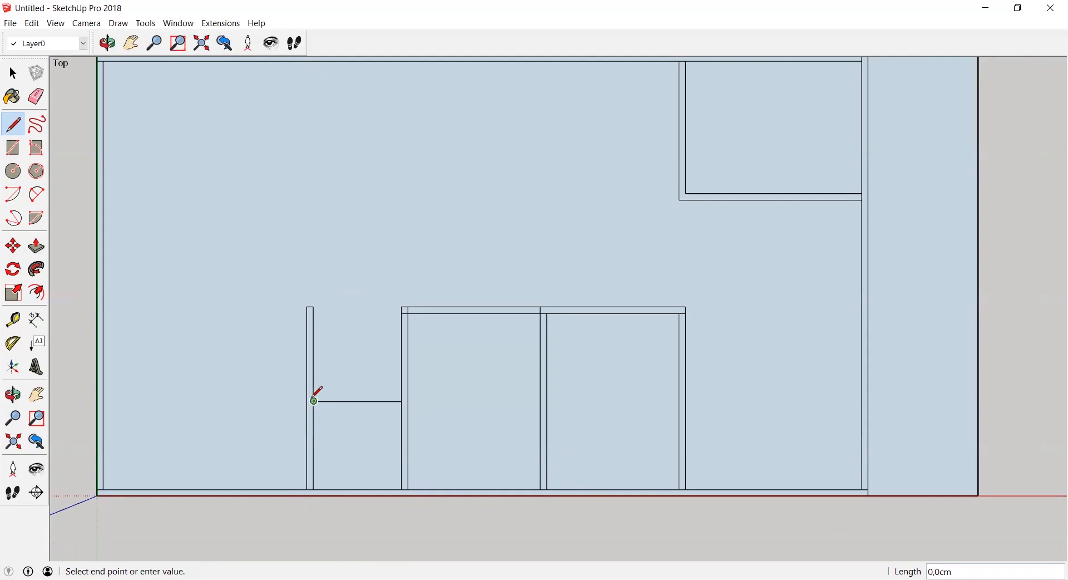
left_click(315, 394)
left_click(315, 394)
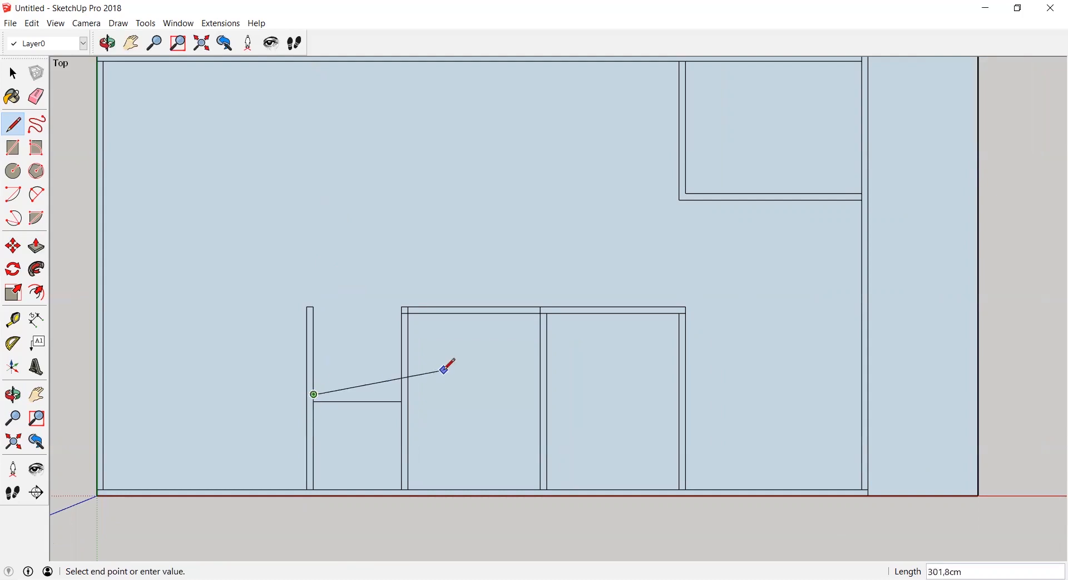
left_click(402, 395)
Extend both lines of the small room's origin-side wall along the green axis to the far outer wall's inner line
left_click(14, 73)
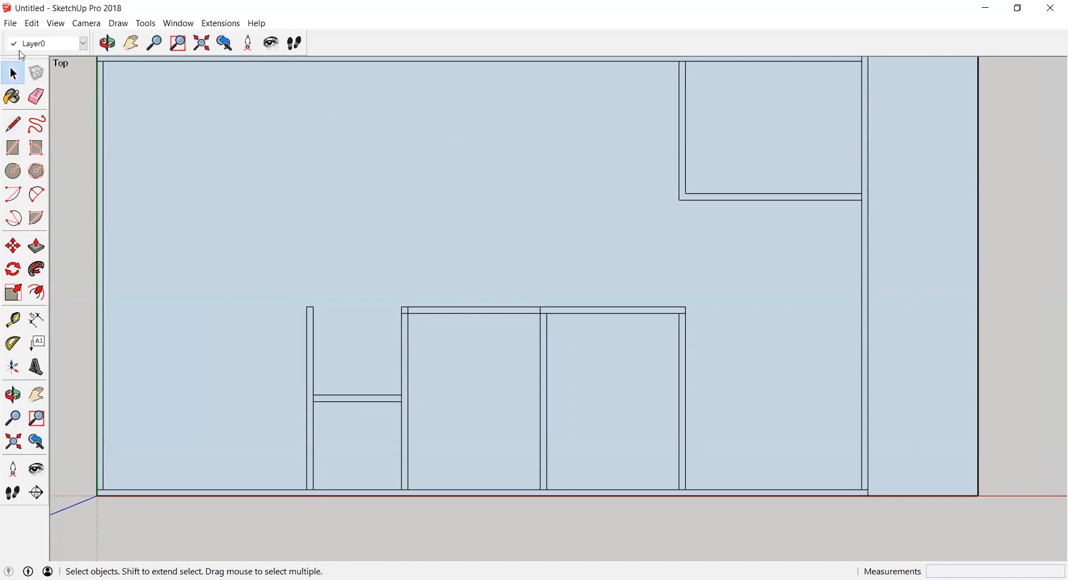
left_click(13, 124)
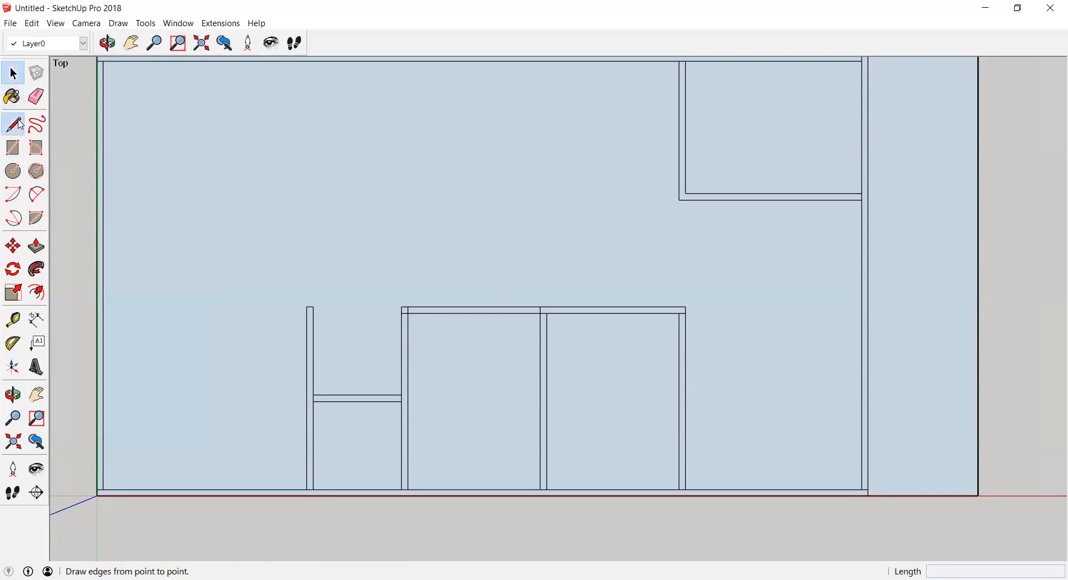
left_click(314, 307)
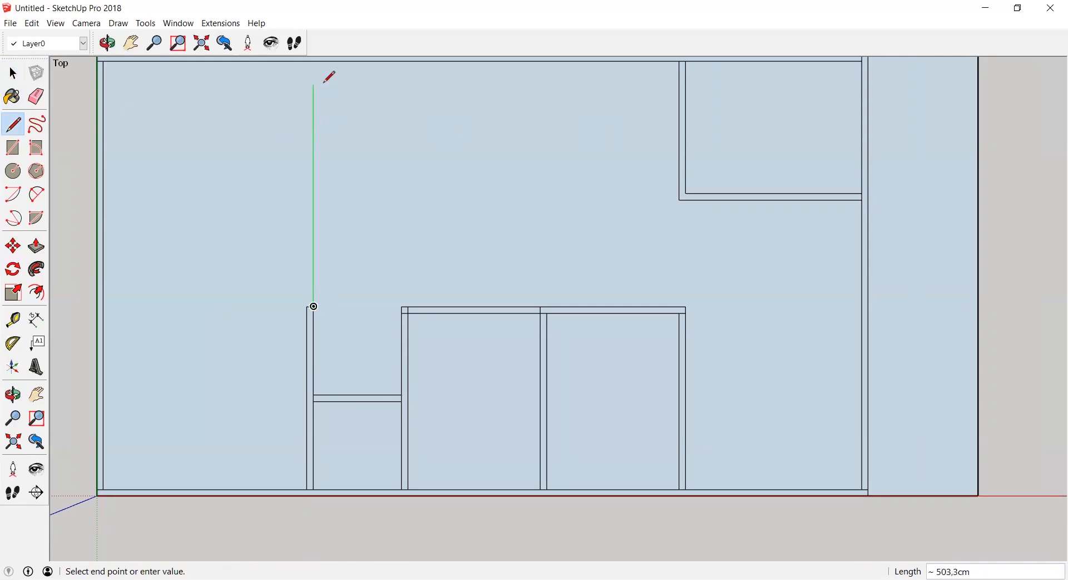
left_click(314, 61)
left_click(307, 307)
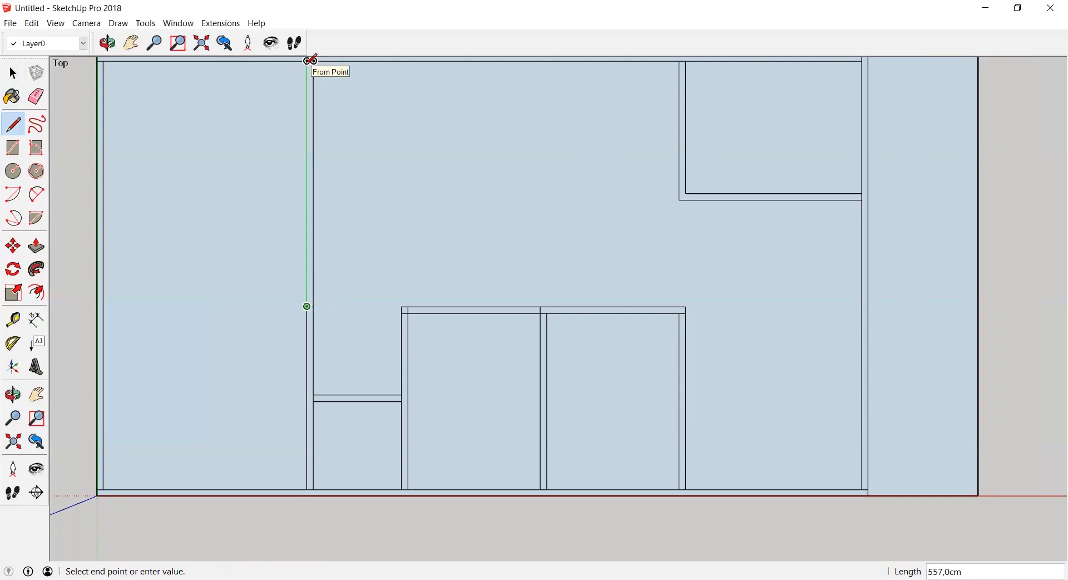
left_click(307, 61)
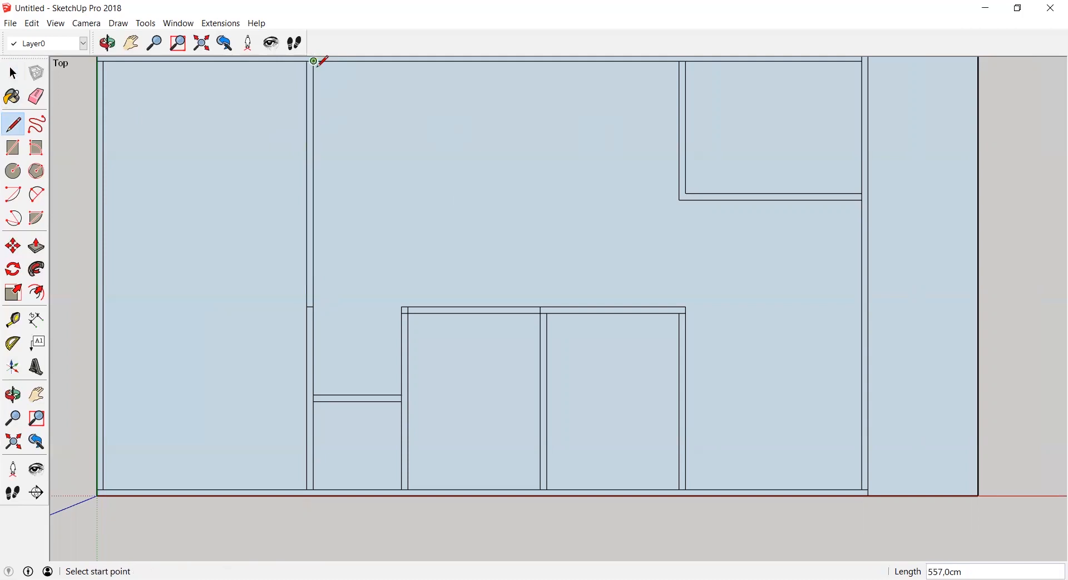
left_click(313, 209)
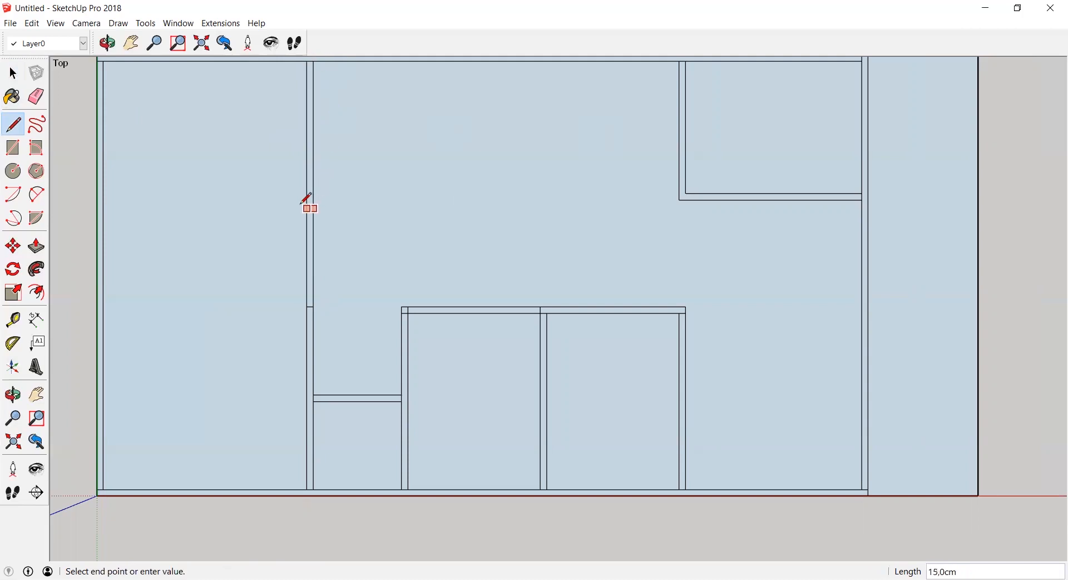
left_click(307, 210)
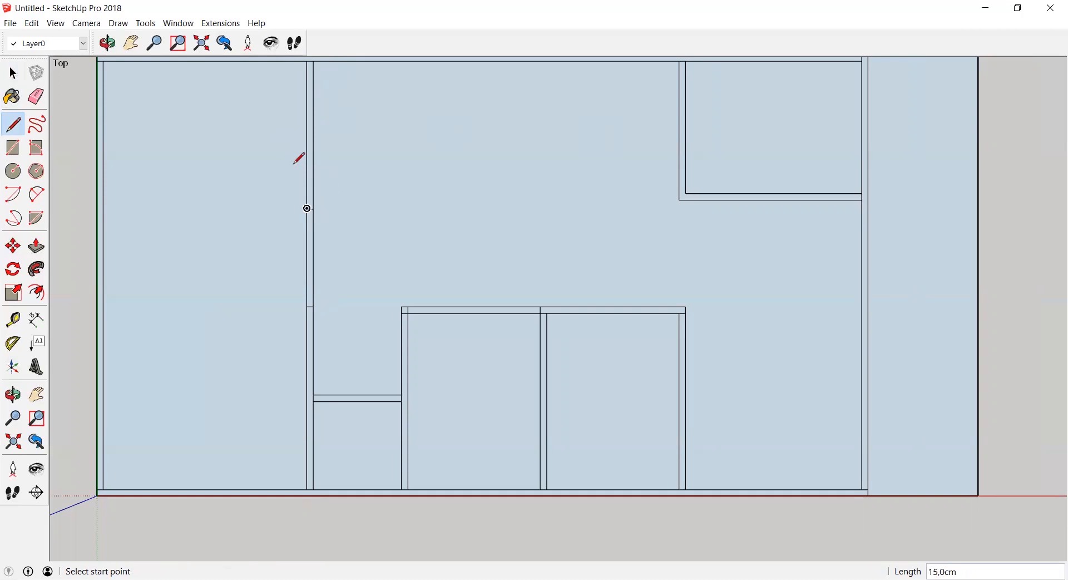
key("ctrl+z")
Mark a point 200 cm along the extended wall from its old end line, and draw a line across the wall thickness there
left_click(308, 307)
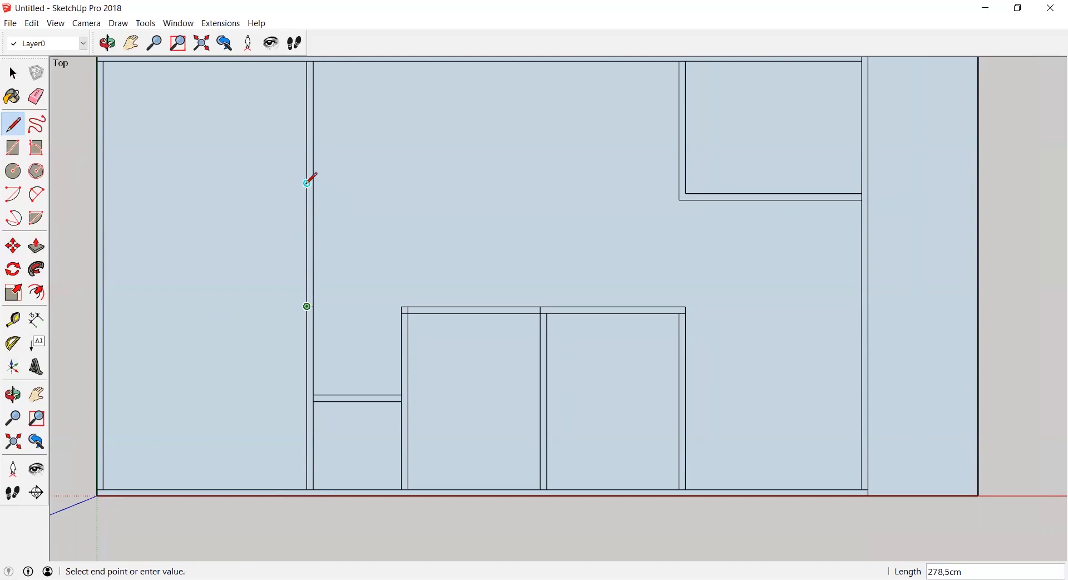
type("200")
key("Return")
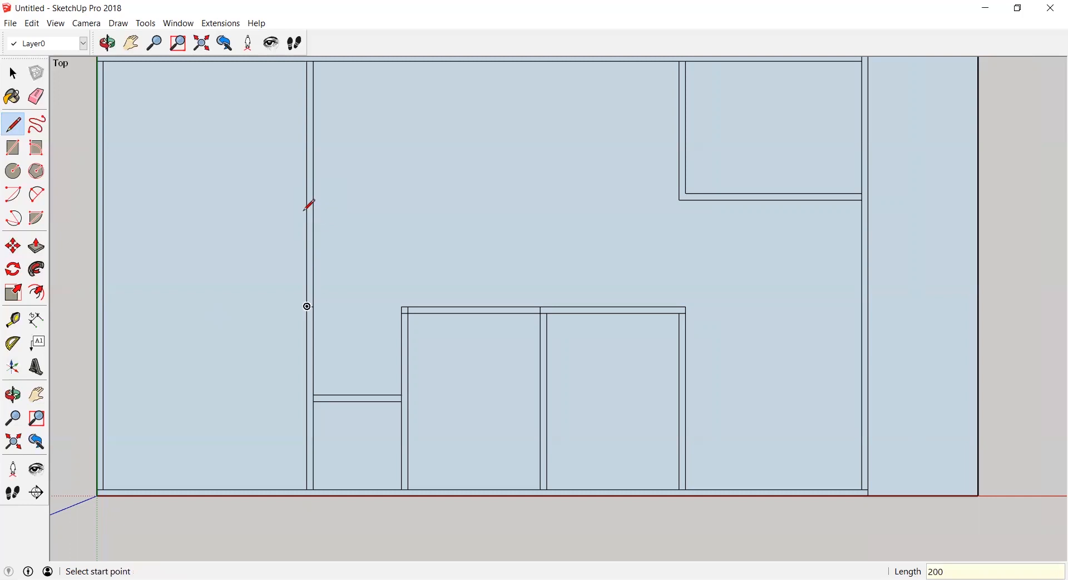
left_click(308, 218)
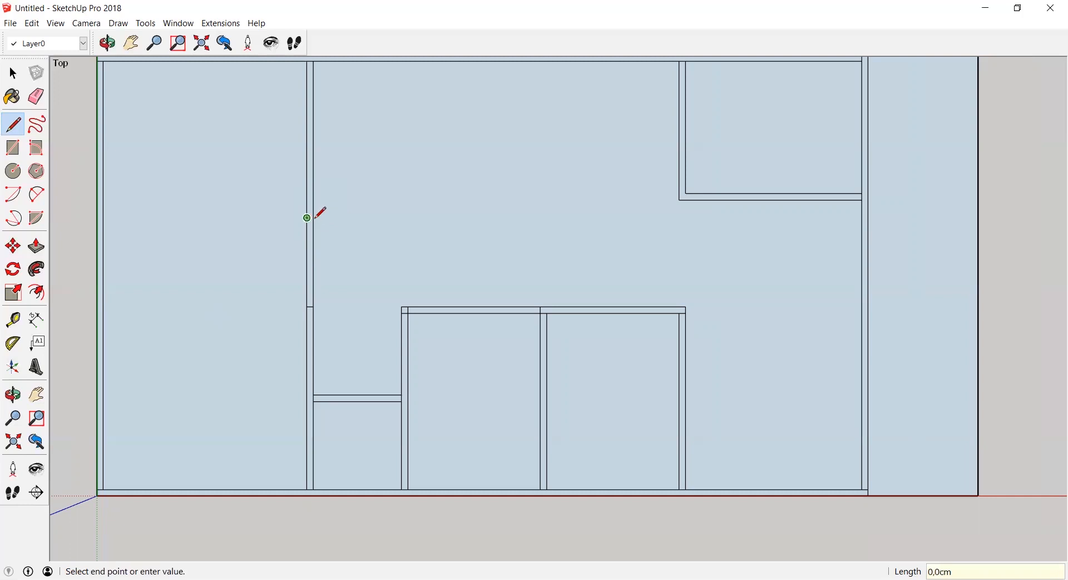
key("Escape")
left_click(22, 78)
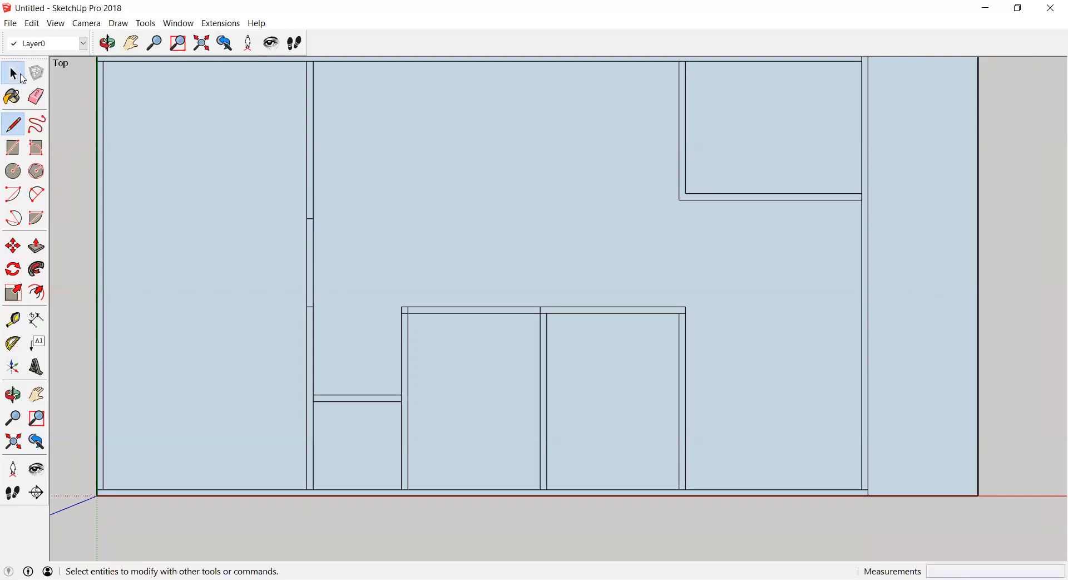
left_click(23, 78)
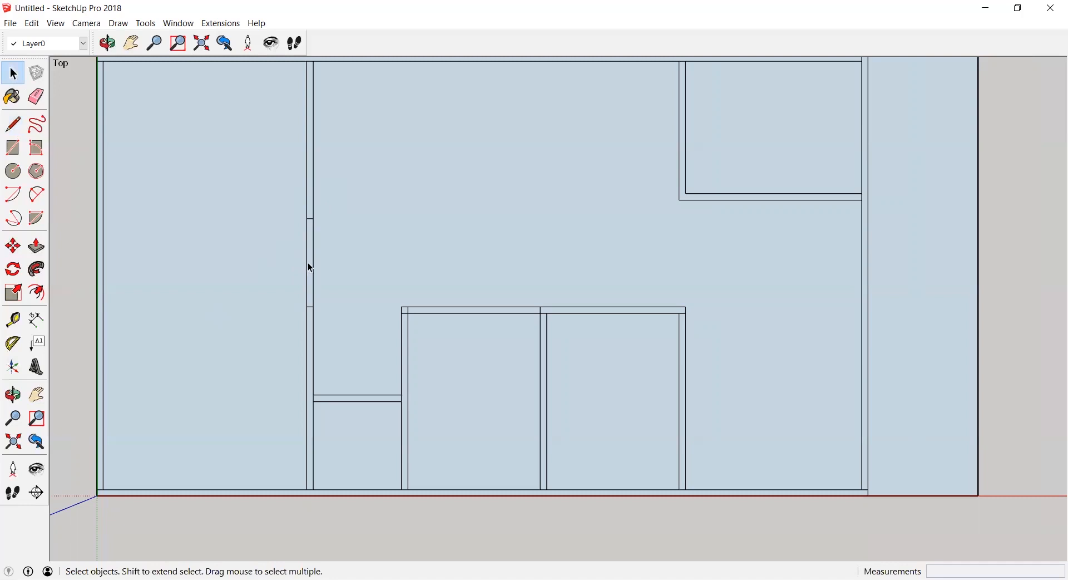
left_click(13, 125)
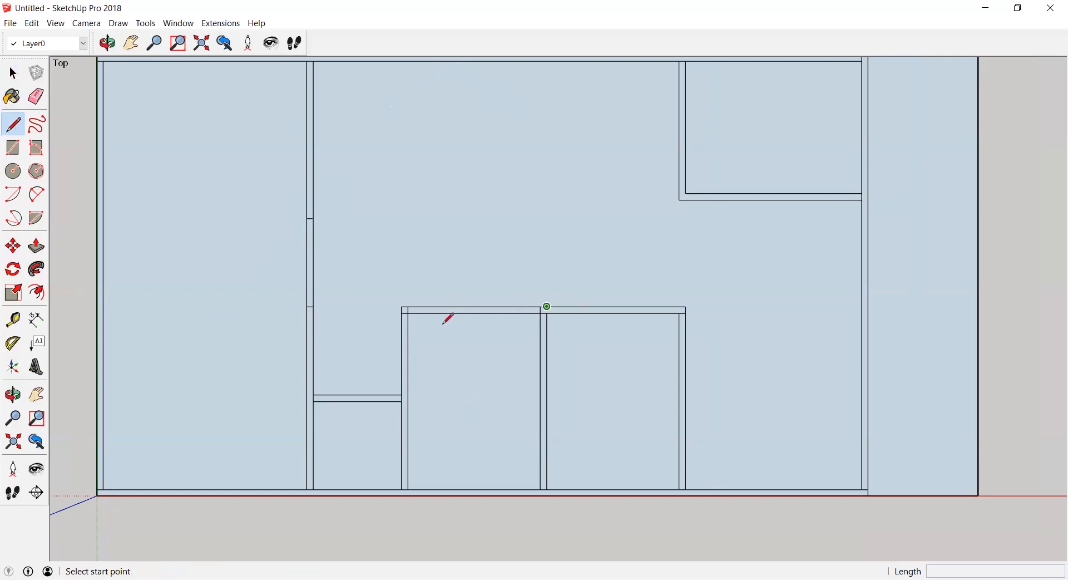
left_click(412, 296)
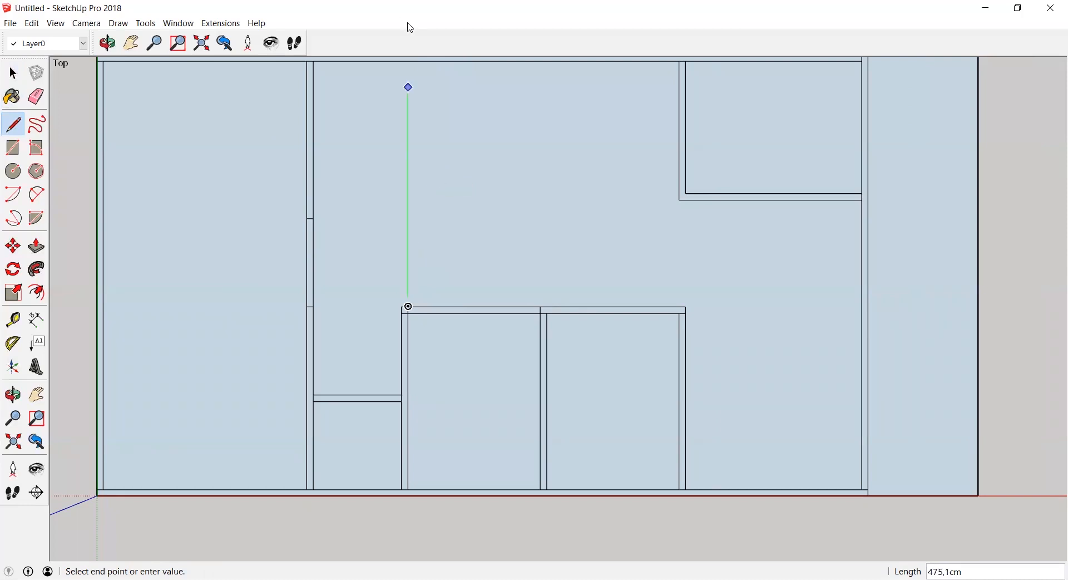
key("Escape")
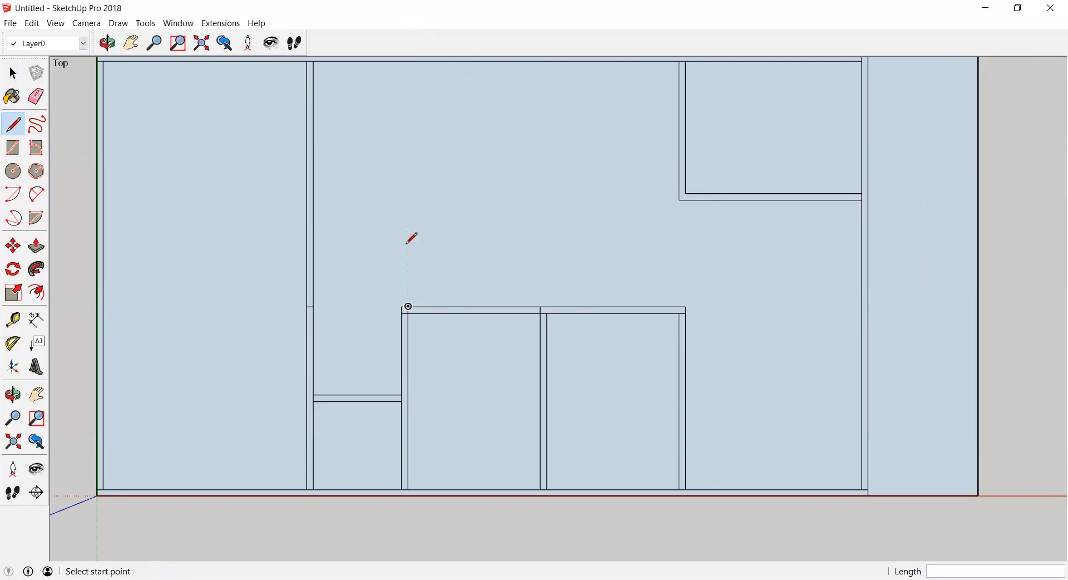
Draw a line from the middle room's outer corner to the far outer wall and a parallel 200 cm line from that wall, closing its free end
left_click(402, 306)
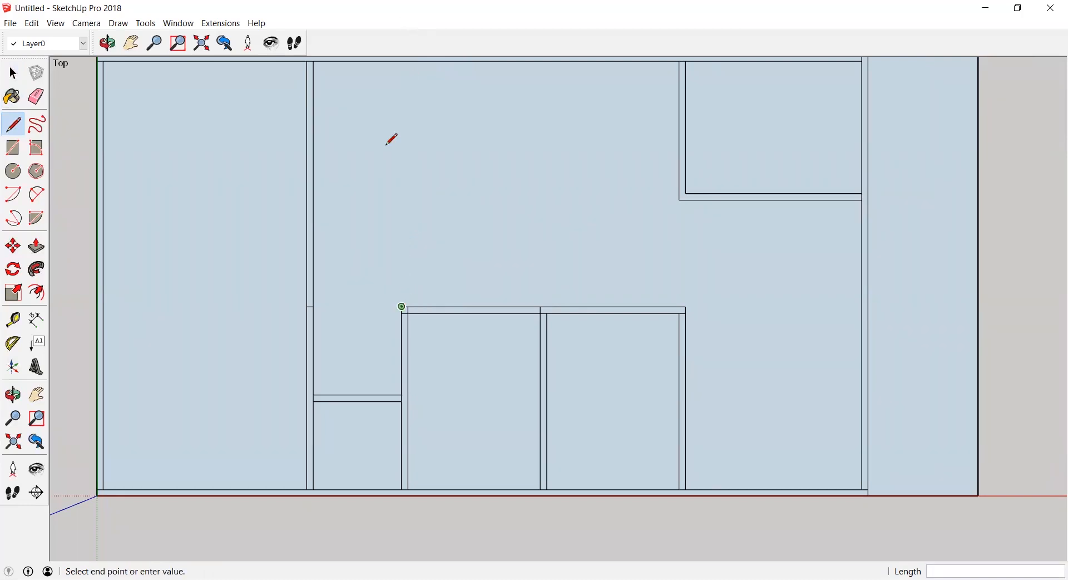
left_click(402, 57)
left_click(402, 60)
left_click(409, 60)
left_click(409, 60)
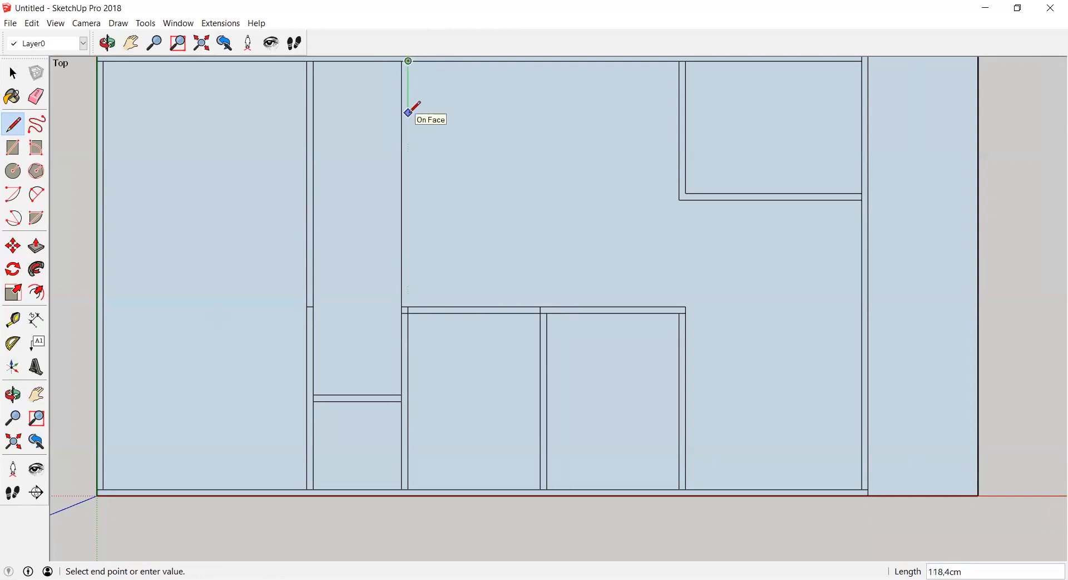
type("200")
key("Return")
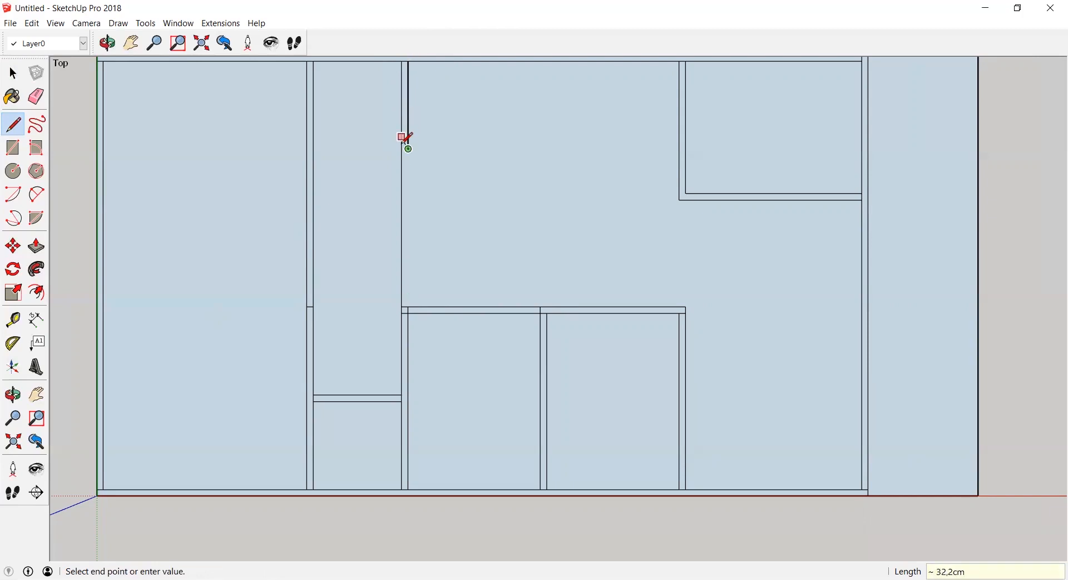
left_click(402, 149)
Delete the leftover line between the 200 cm wall stub and the middle room's corner
key("space")
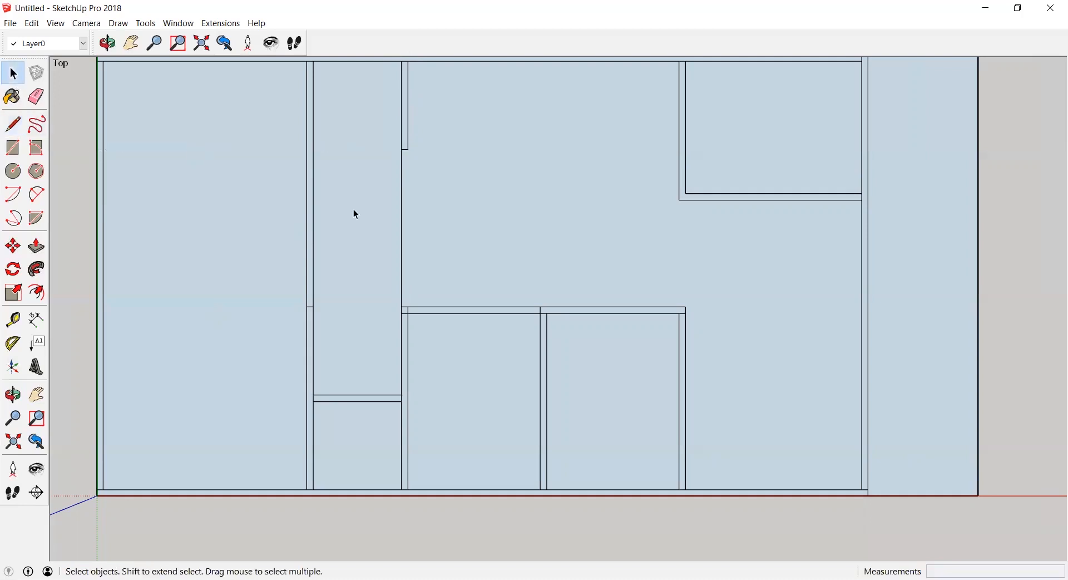
left_click(403, 198)
key("Delete")
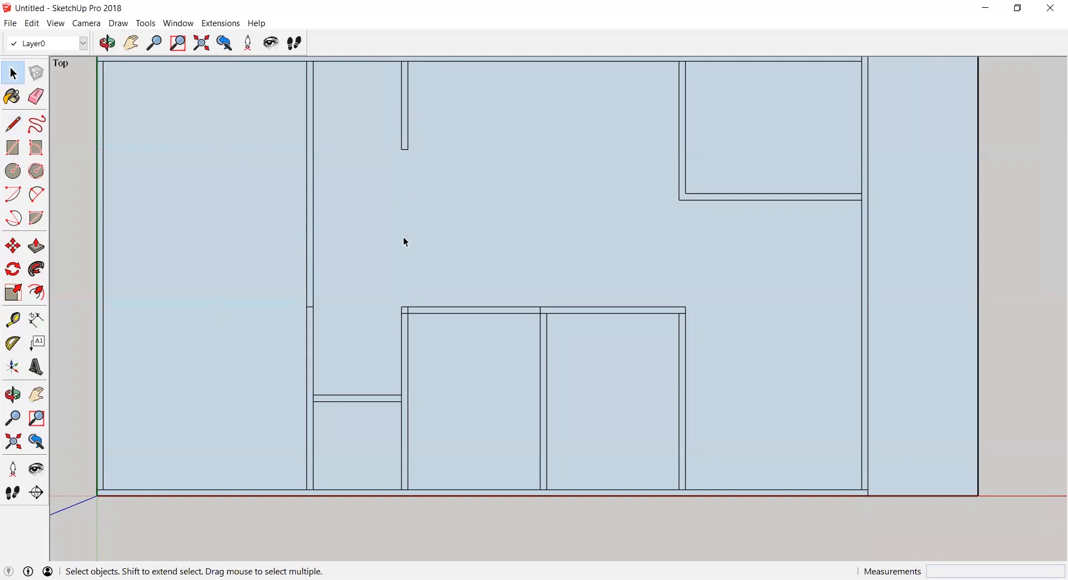
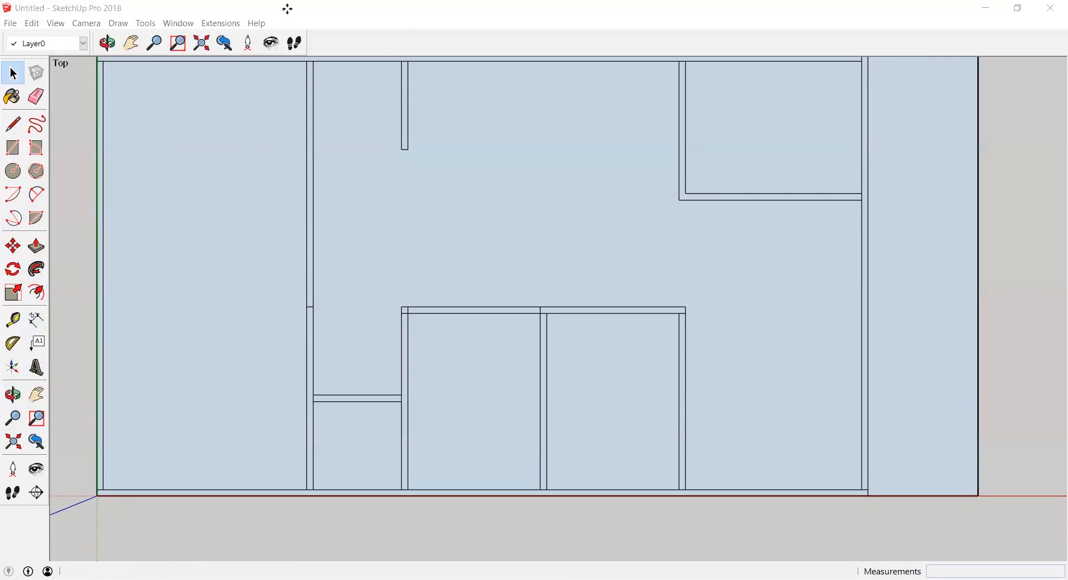
key("alt+F4")
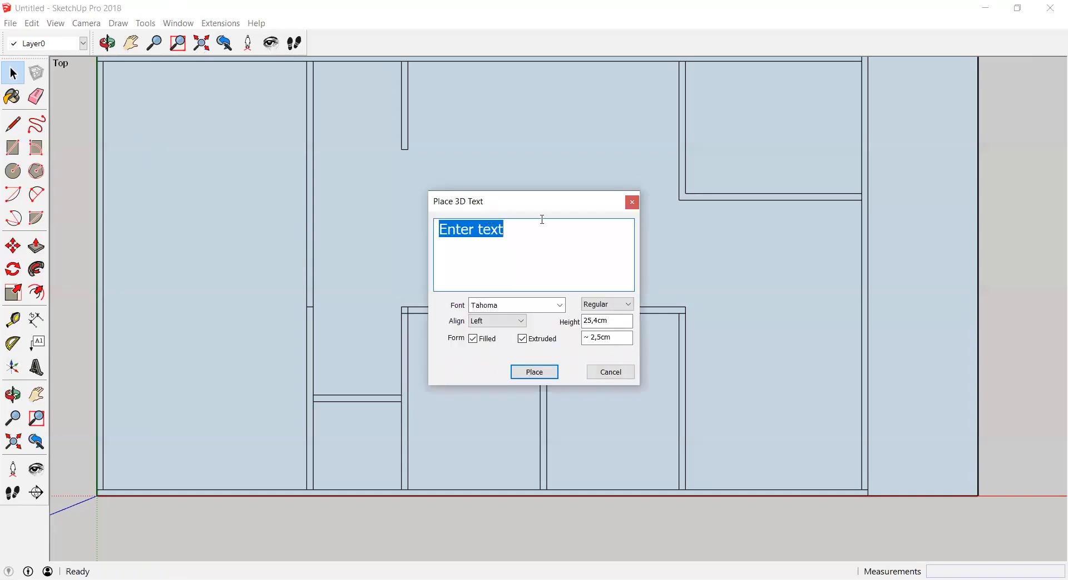
left_click(633, 203)
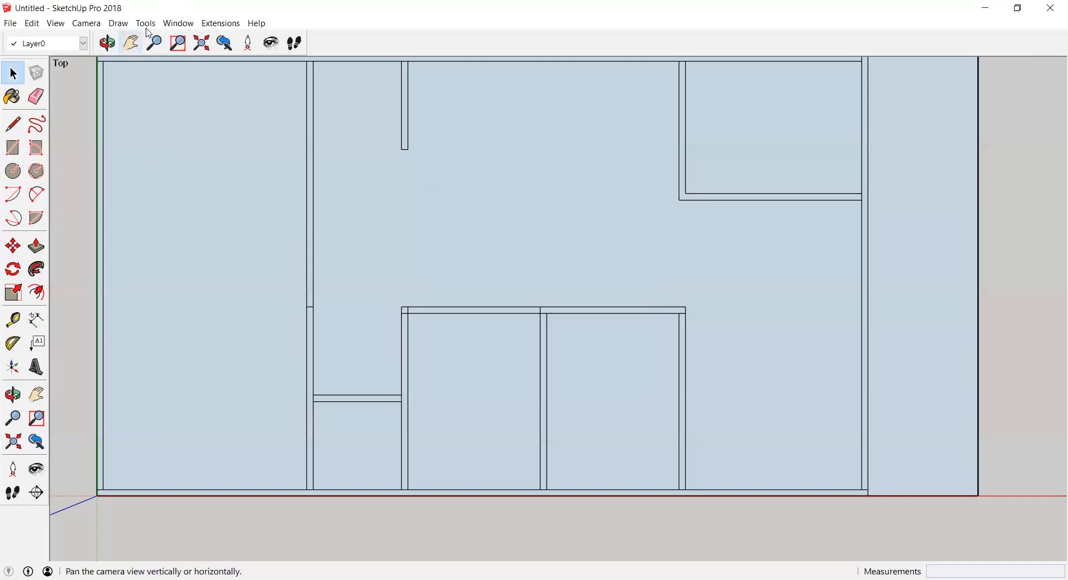
left_click(146, 24)
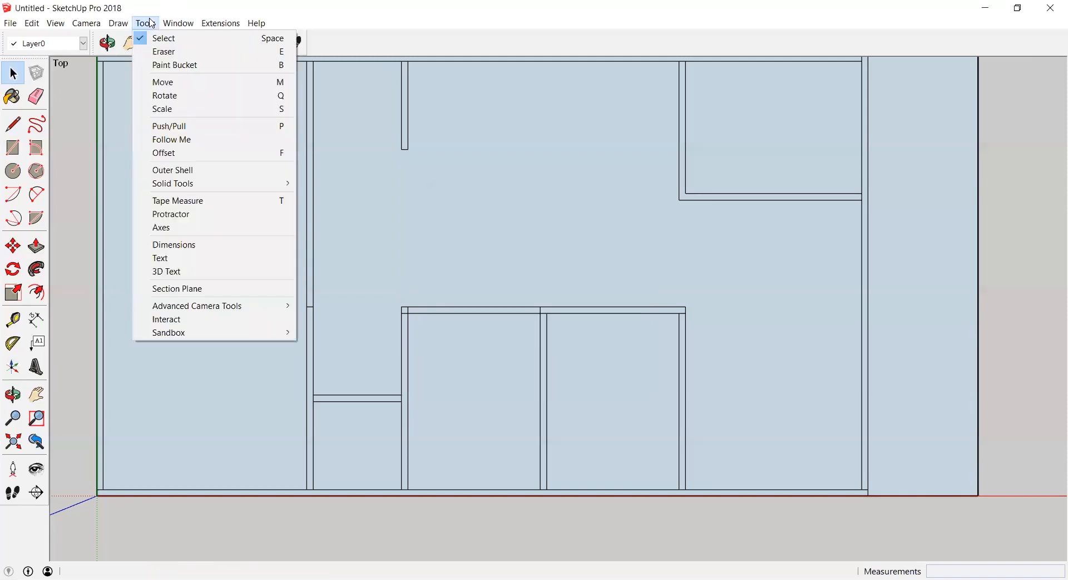
left_click(164, 259)
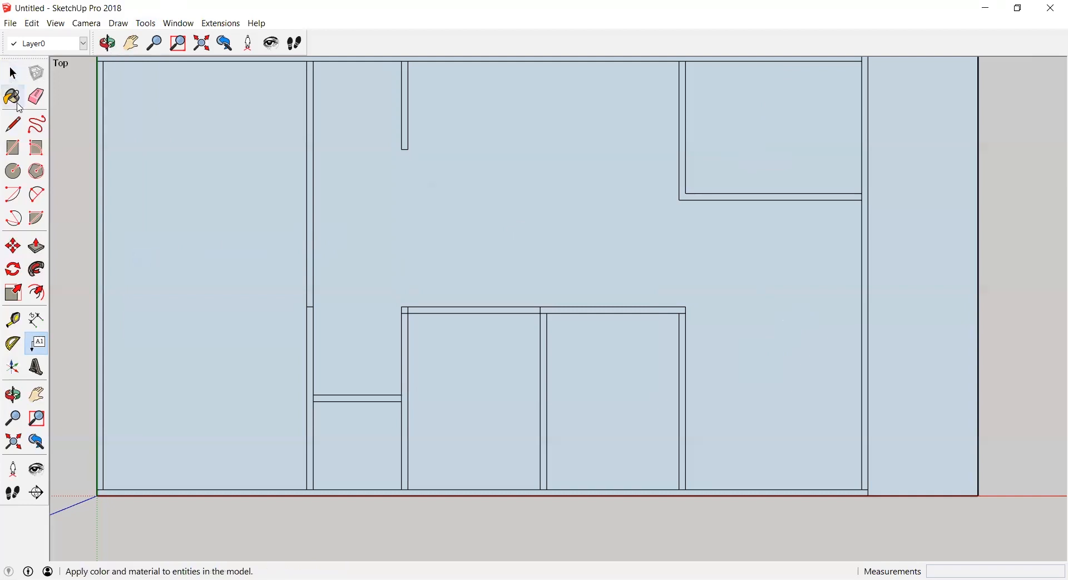
left_click(13, 125)
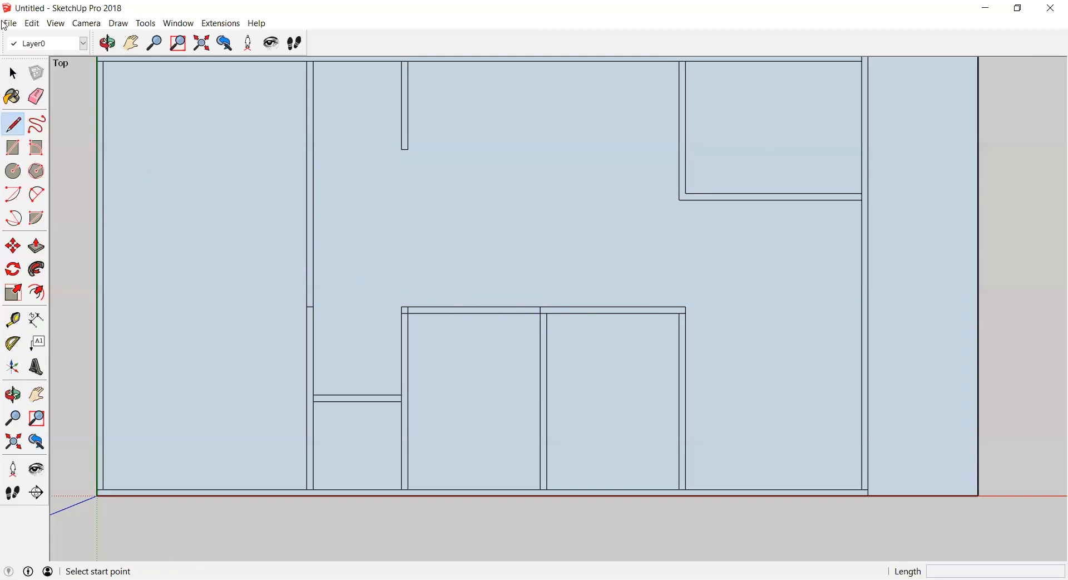
left_click(12, 72)
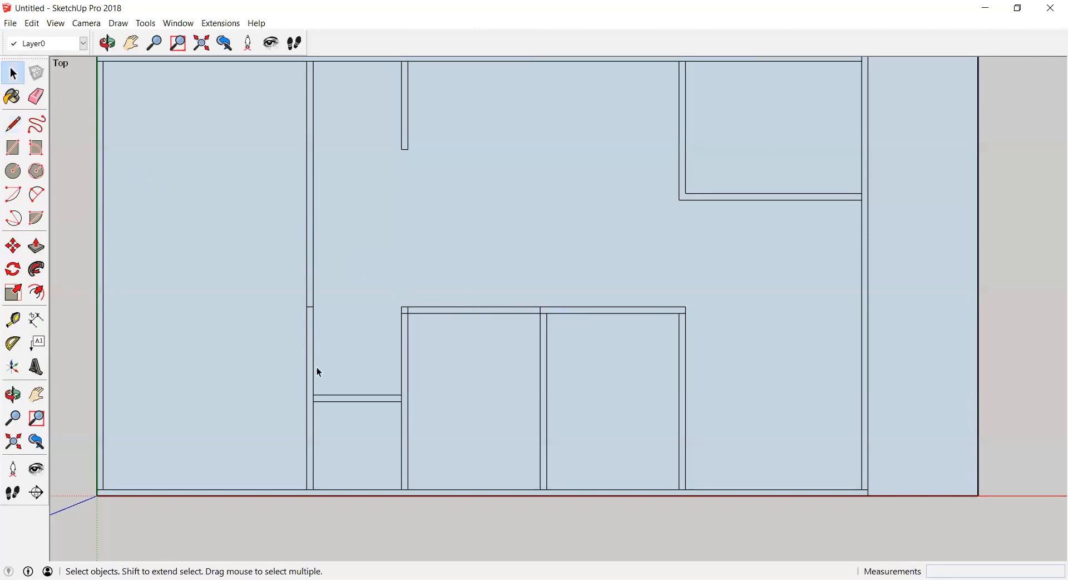
Draw a 15 cm line across the extended wall at the 200 cm mark, and delete both wall edges between the end lines to open a gap
left_click(14, 125)
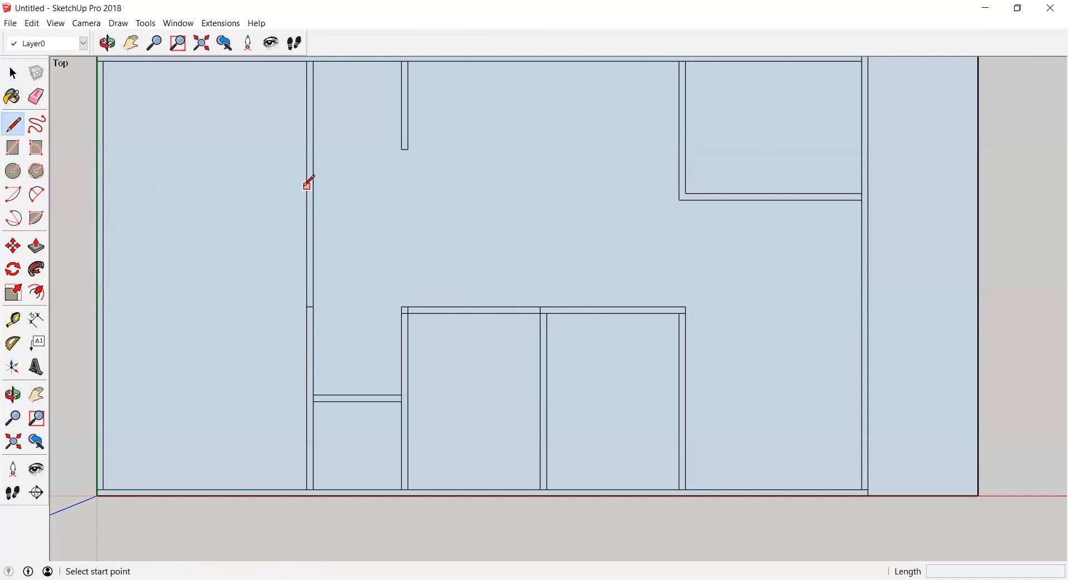
left_click(309, 217)
left_click(313, 218)
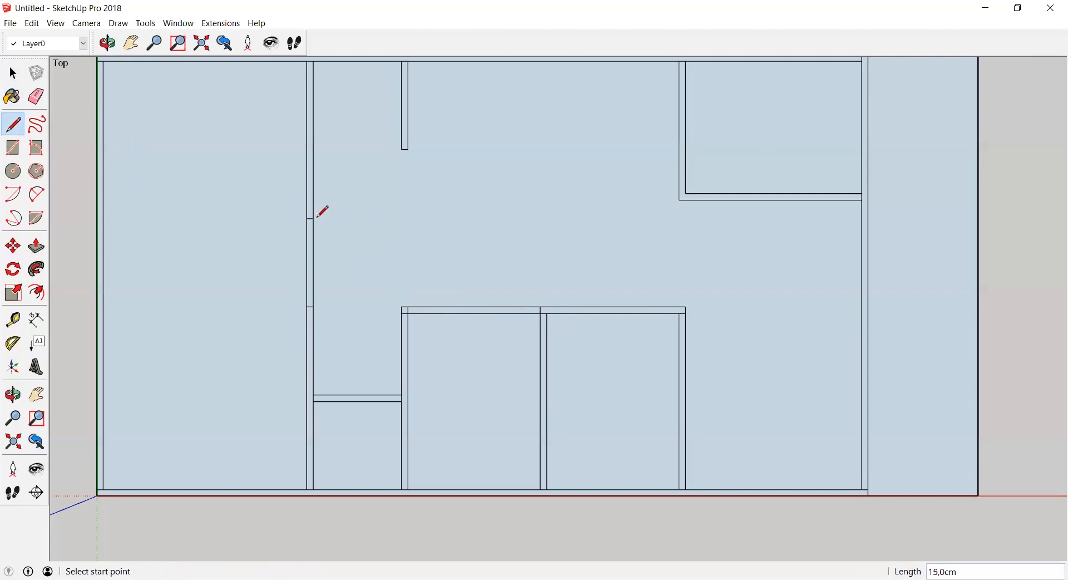
left_click(13, 74)
left_click(314, 267)
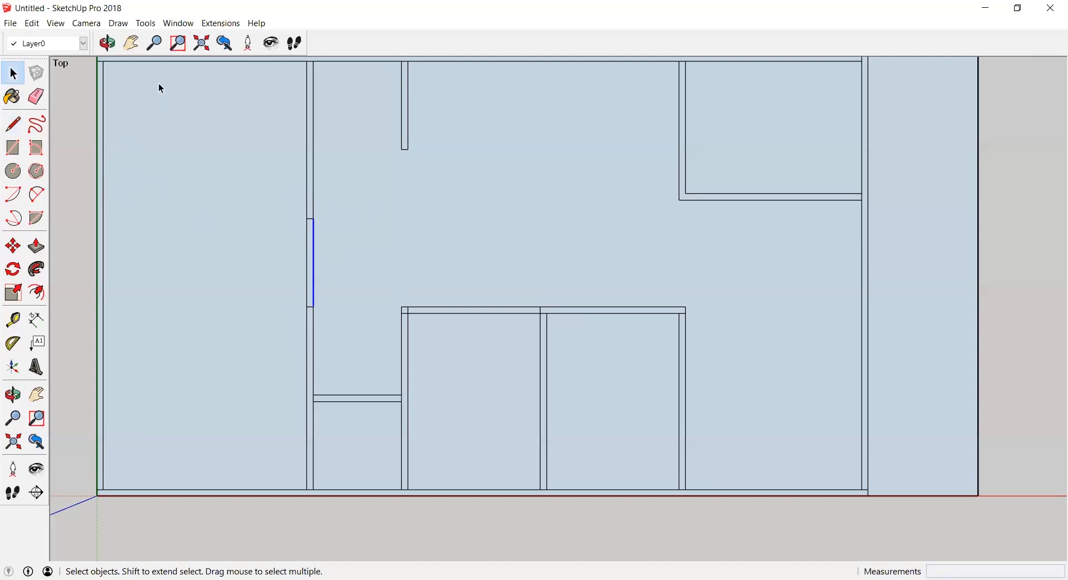
key("Delete")
left_click(309, 249)
key("Delete")
Delete the leftover short lines at the middle room's corner, the small room's end wall and the far outer wall junctions
left_click(405, 315)
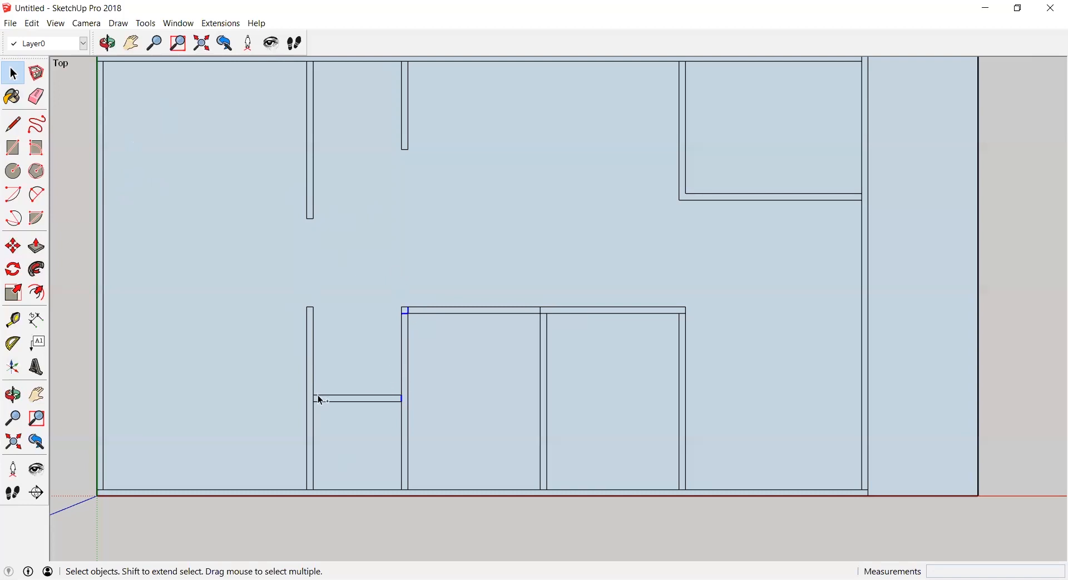
left_click(385, 395, "shift")
left_click(313, 398)
left_click(401, 398, "shift")
key("Delete")
left_click(310, 62)
key("Delete")
Mark a door opening in the far corner room's origin-side wall with a 15 cm line across it, 100 cm from the inner corner
left_click(13, 125)
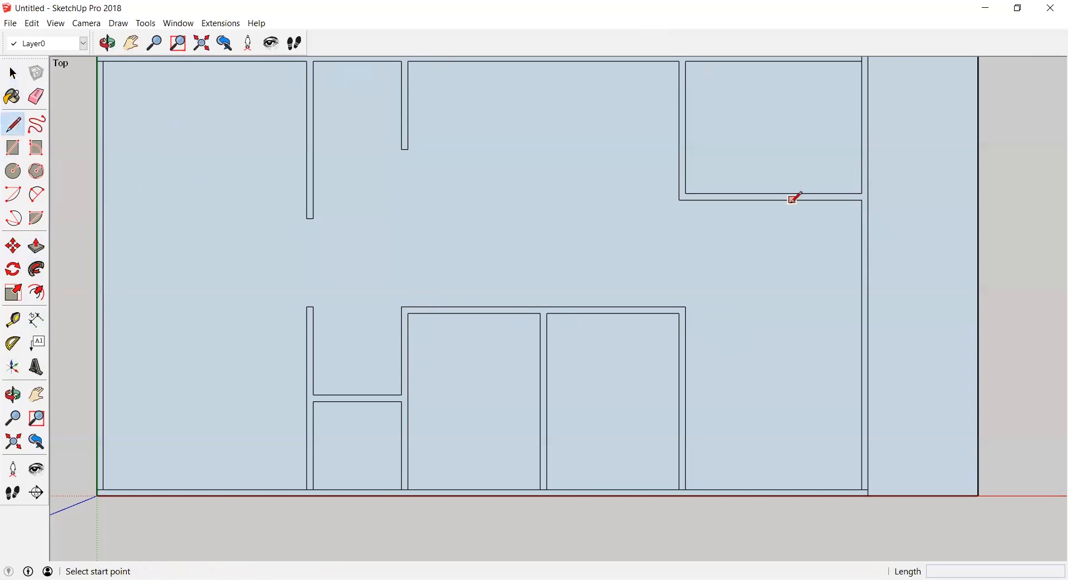
left_click(687, 193)
key("Escape")
left_click(686, 193)
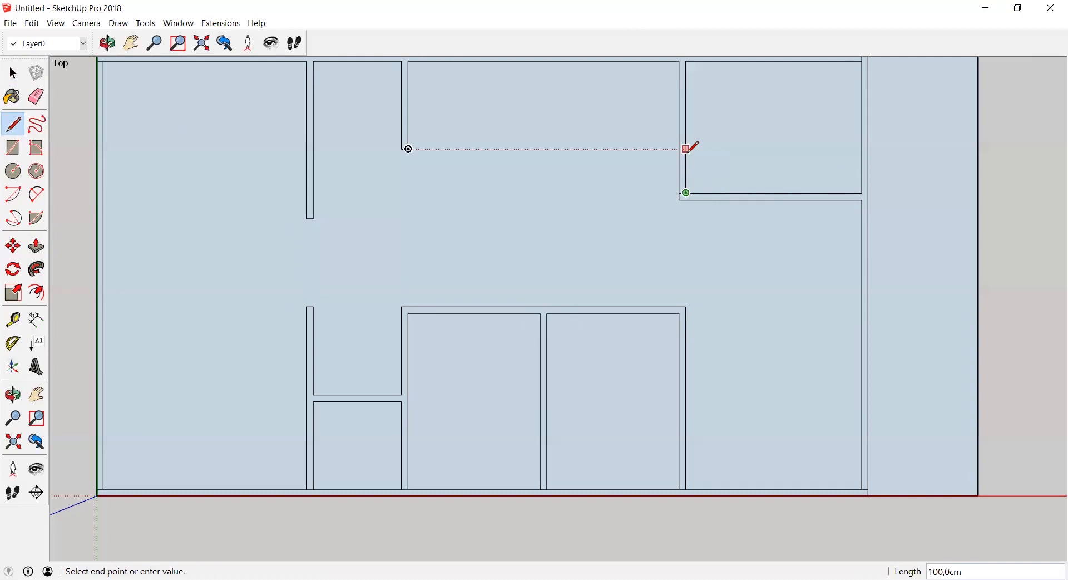
left_click(690, 150)
left_click(686, 150)
left_click(680, 150)
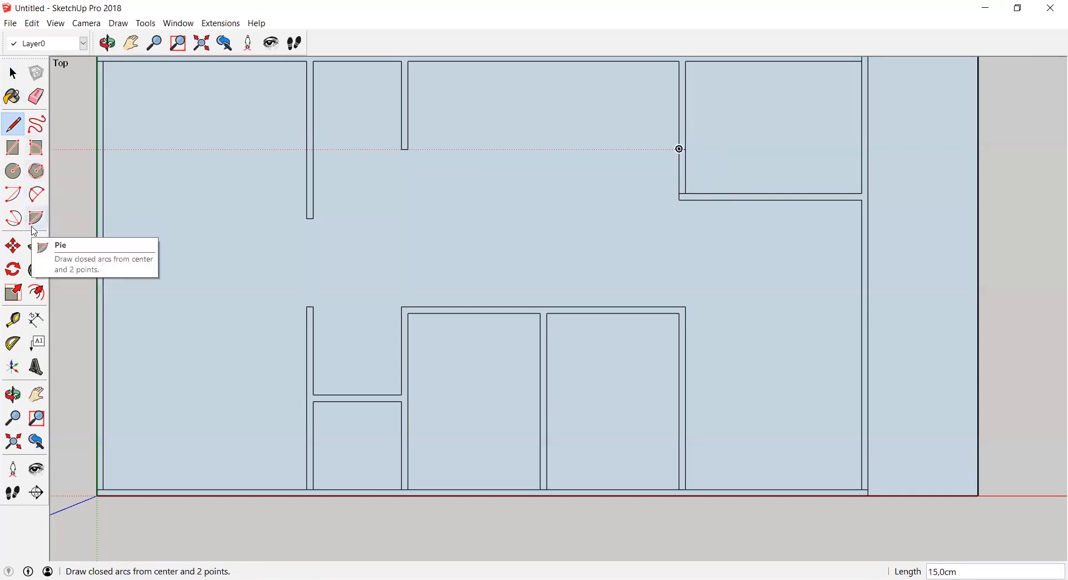
left_click(35, 221)
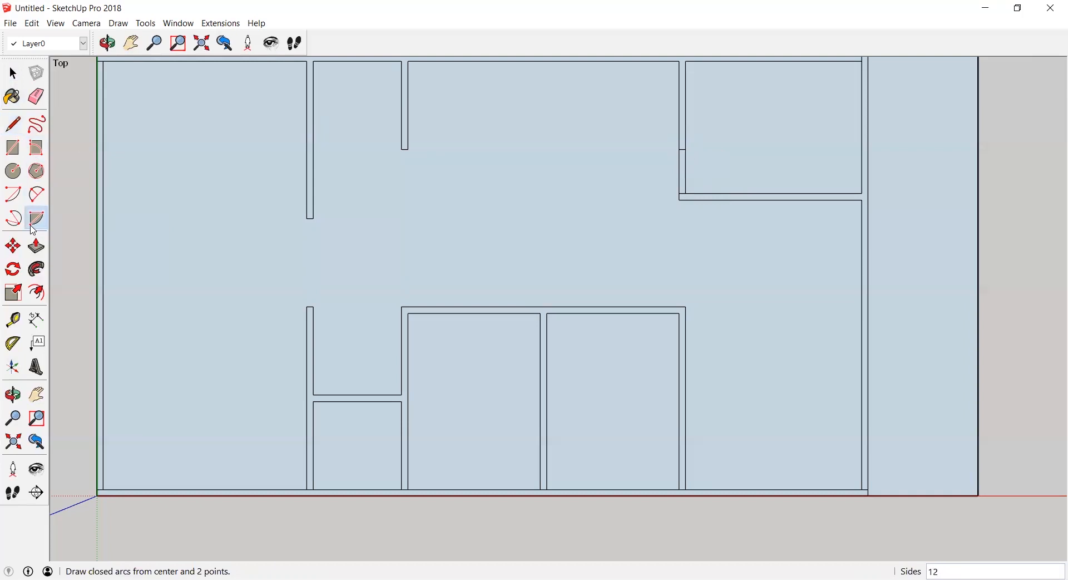
Try to draw a rotated rectangle at the far corner room's door opening, with a 100 cm first edge from the inner corner
left_click(37, 148)
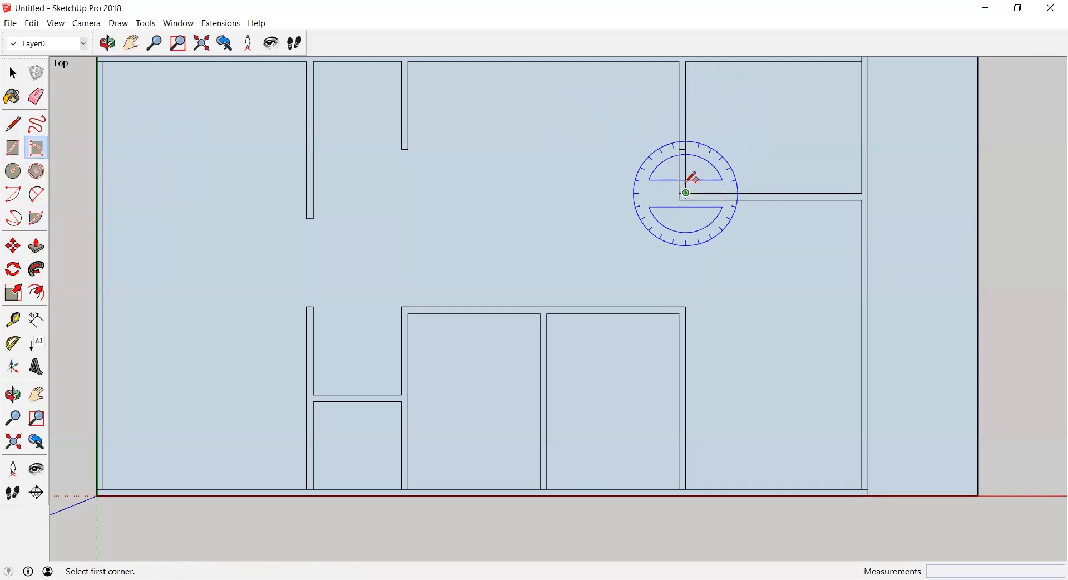
left_click(687, 191)
type("100")
key("Return")
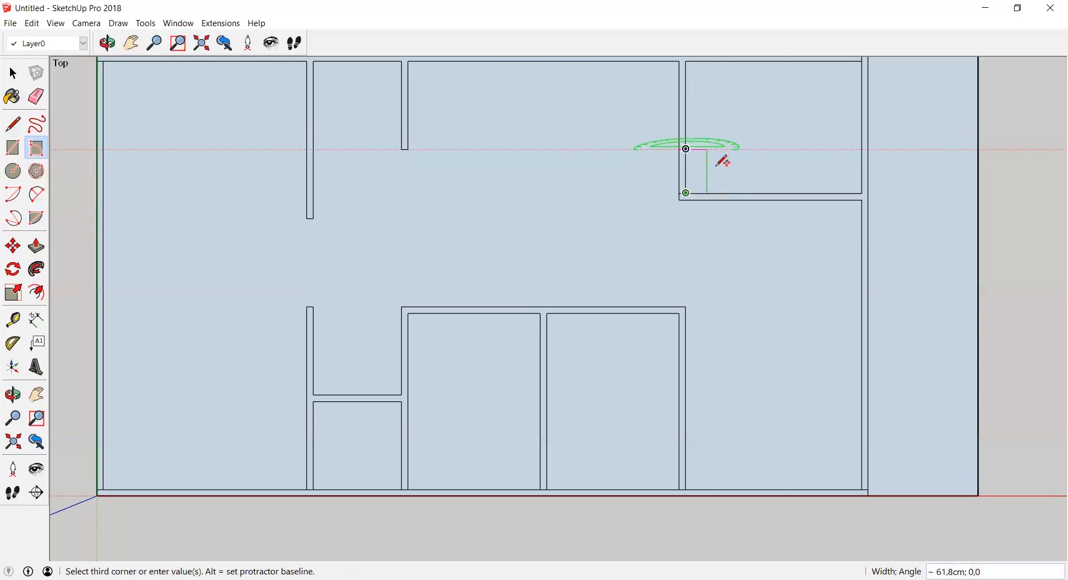
key("Escape")
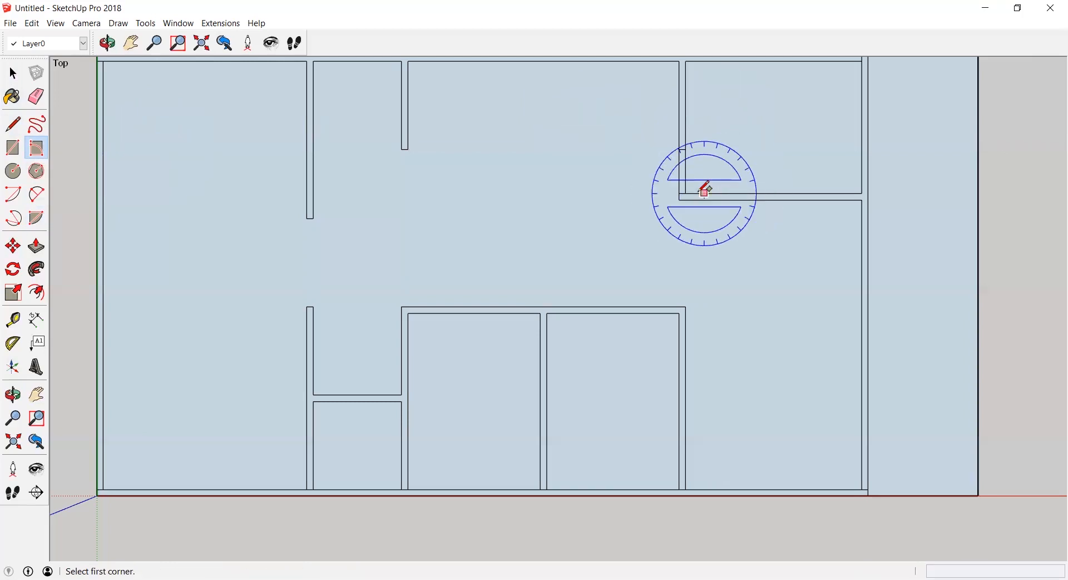
left_click(686, 193)
left_click(689, 146)
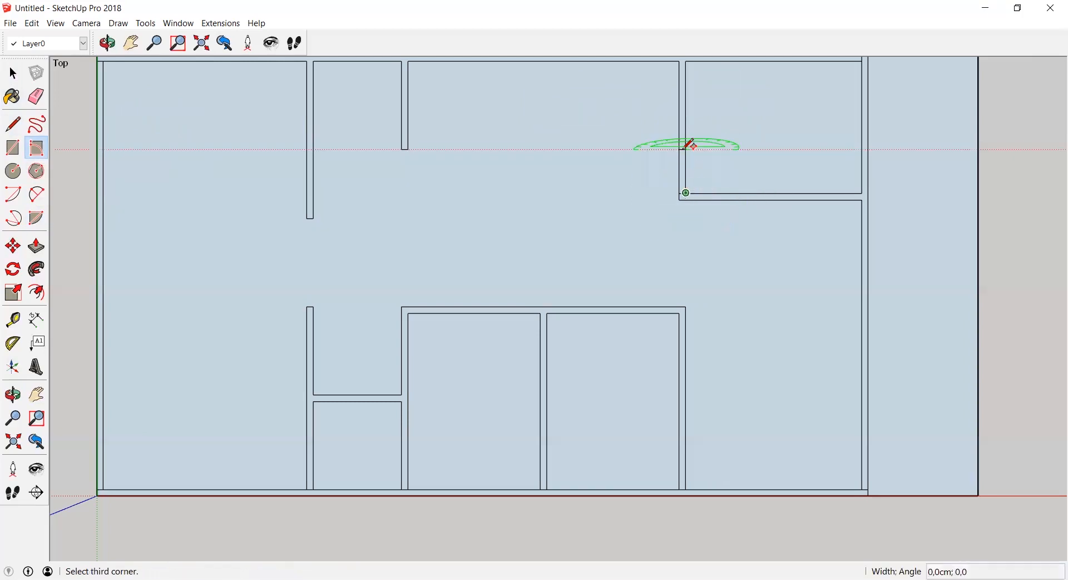
key("Escape")
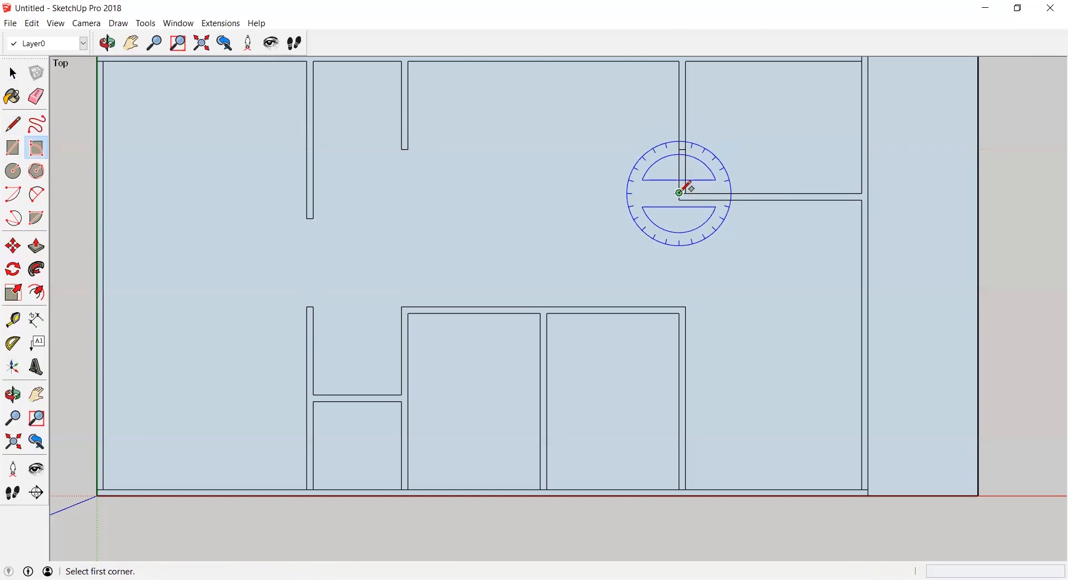
left_click(681, 192)
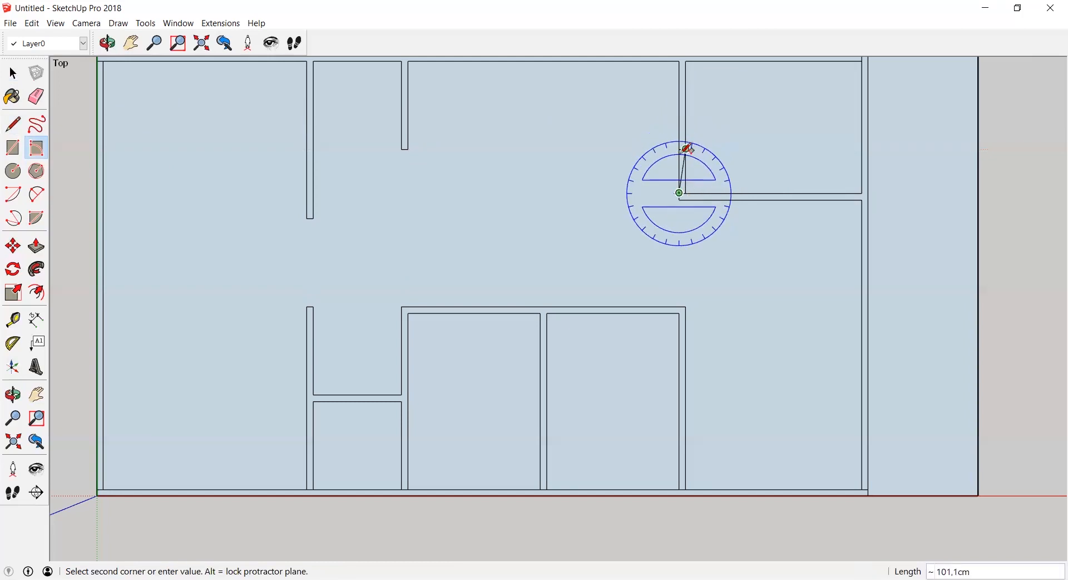
left_click(687, 149)
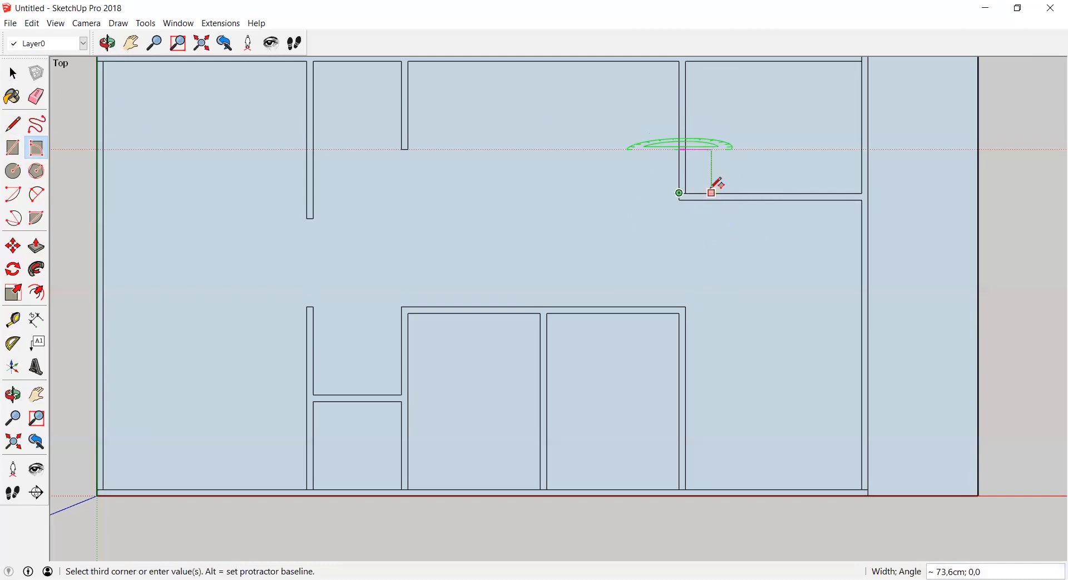
left_click(718, 183)
scroll(695, 189, "down", 3)
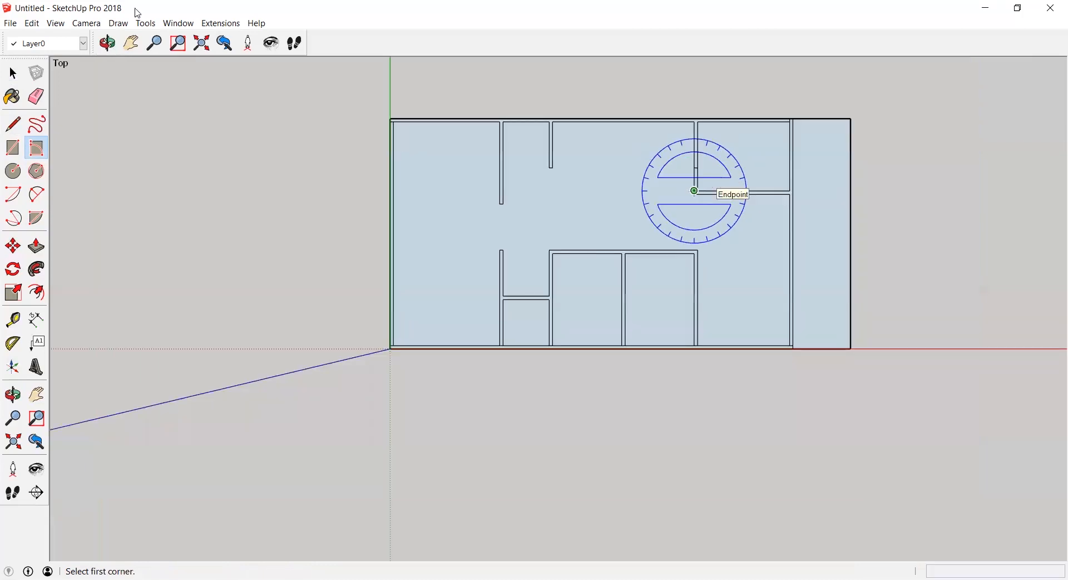
key("o")
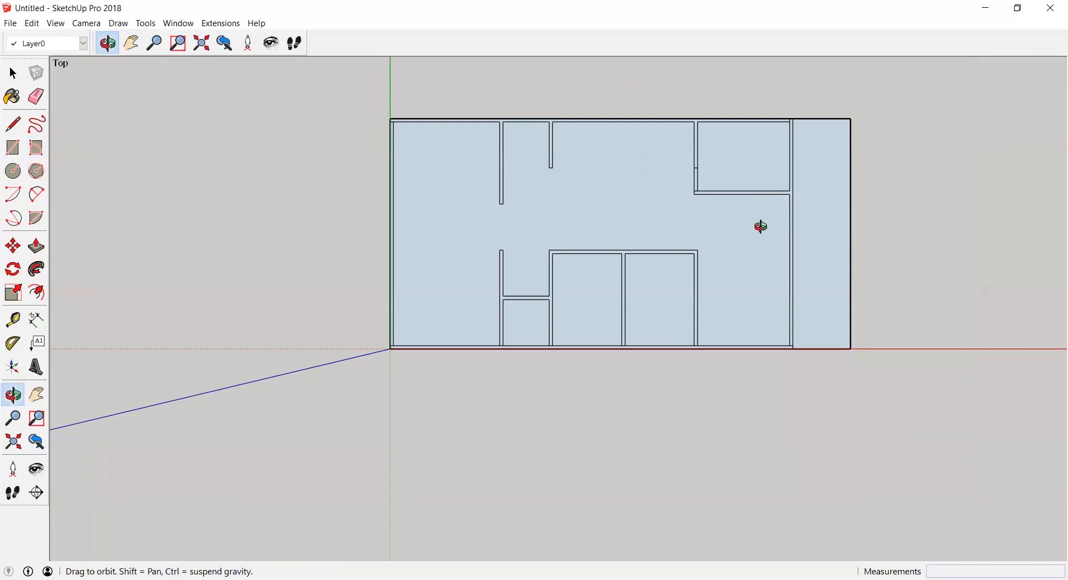
left_click_drag(729, 137, 639, 58)
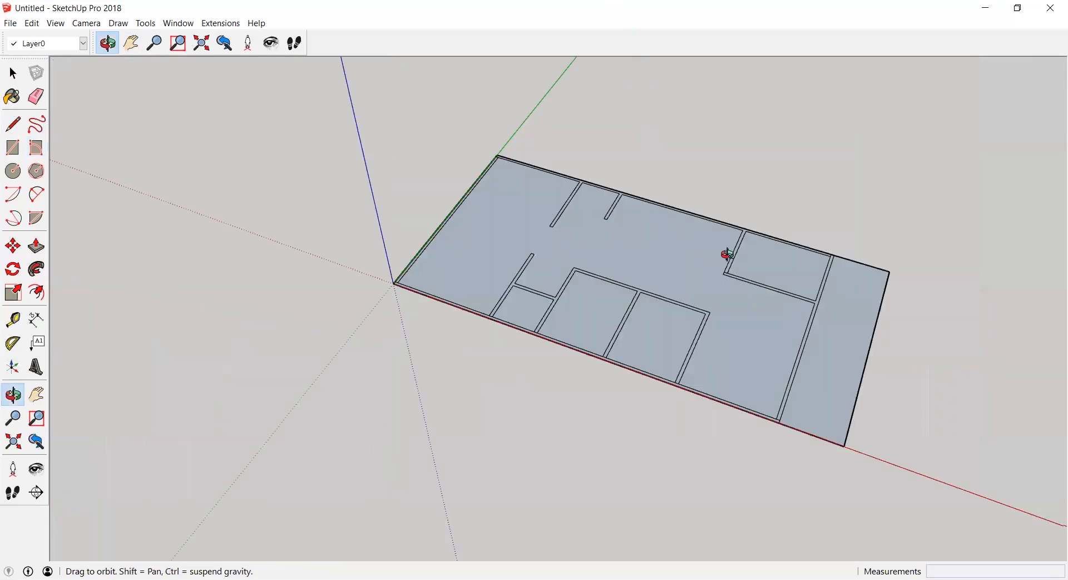
left_click_drag(762, 251, 737, 181)
left_click_drag(773, 241, 774, 244)
scroll(773, 243, "up", 3)
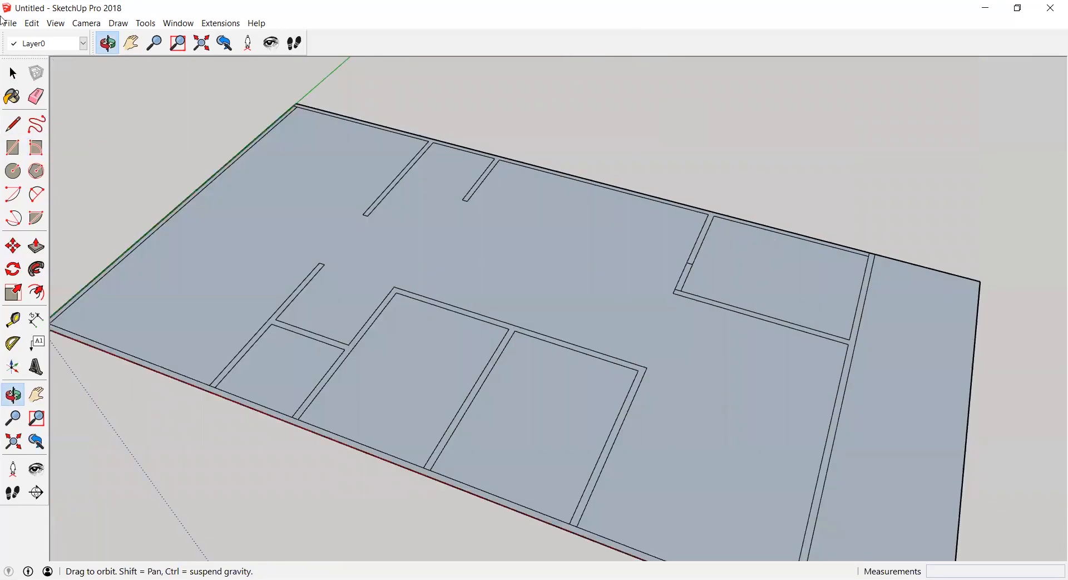
key("space")
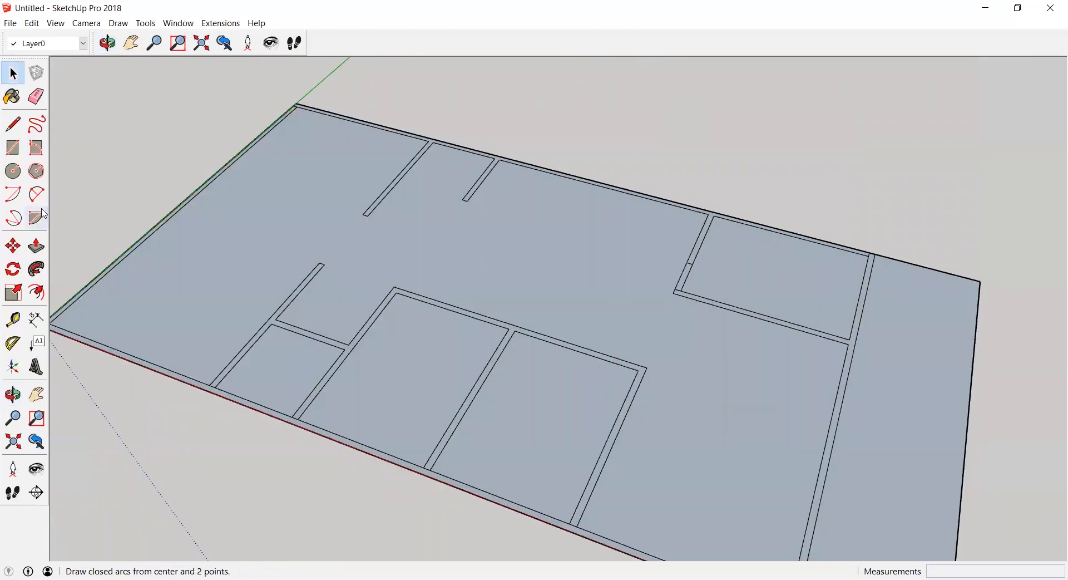
left_click(36, 148)
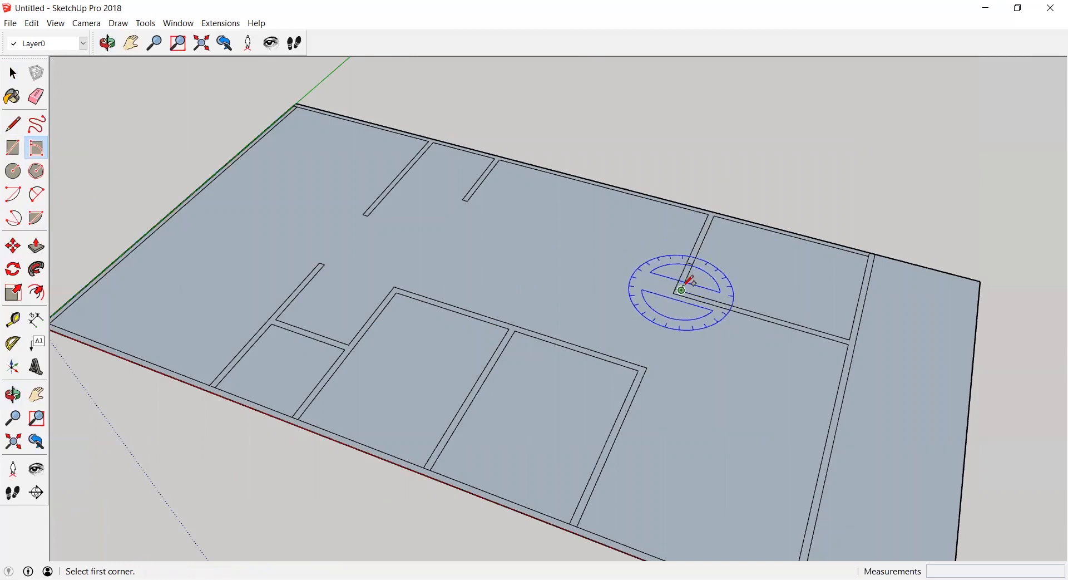
left_click(682, 290)
left_click(693, 264)
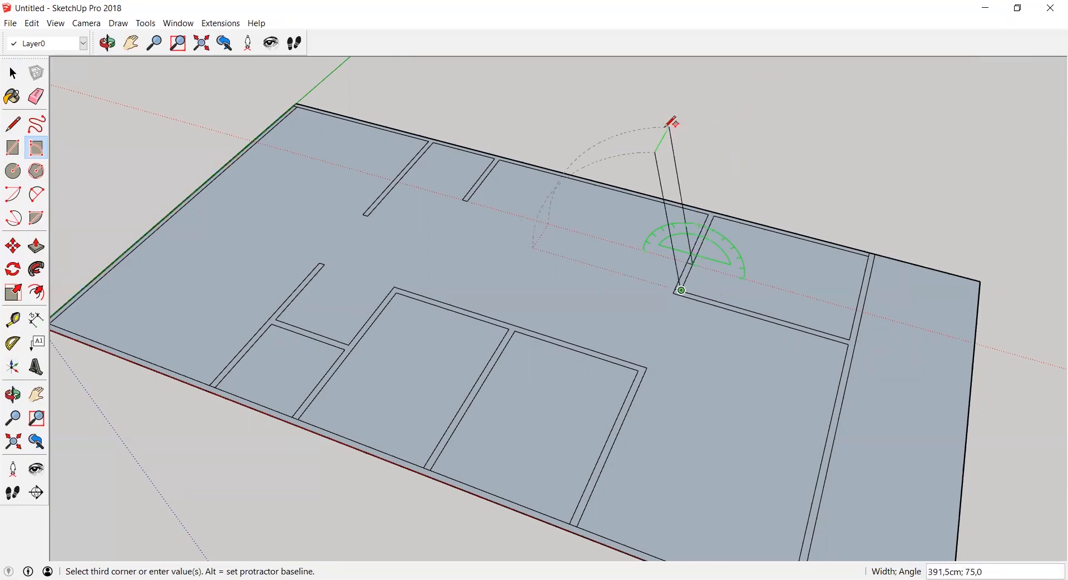
key("Escape")
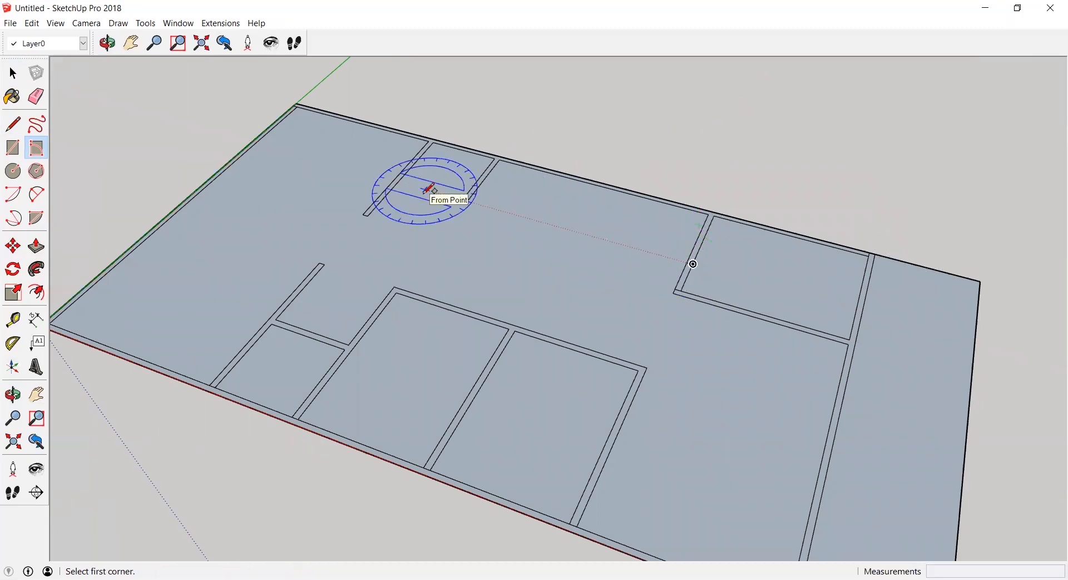
Draw a door-swing pie in the far corner room, centred on its inner corner with the radius reaching the door opening mark
left_click(35, 221)
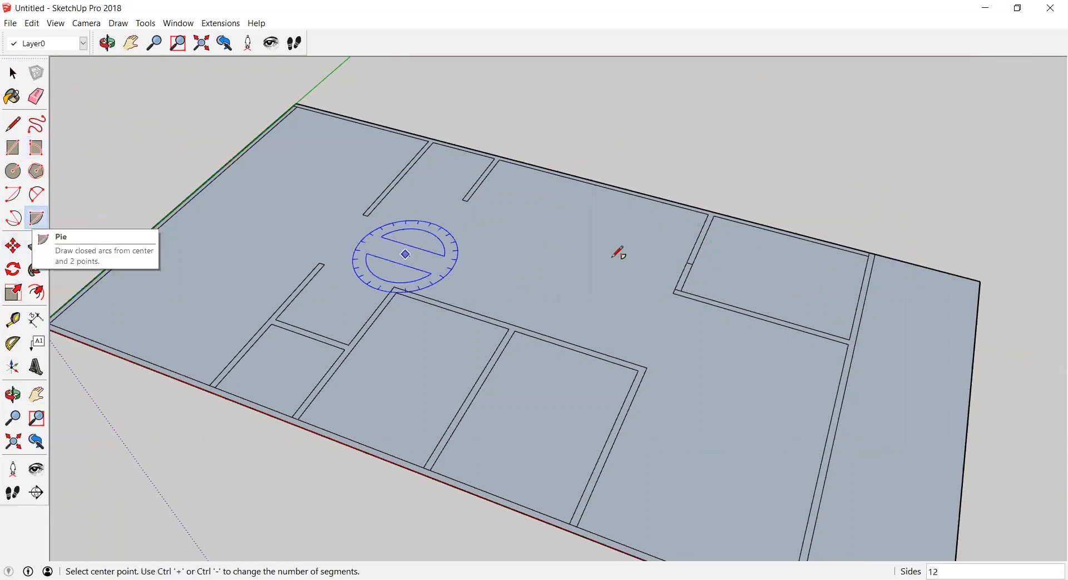
left_click(682, 290)
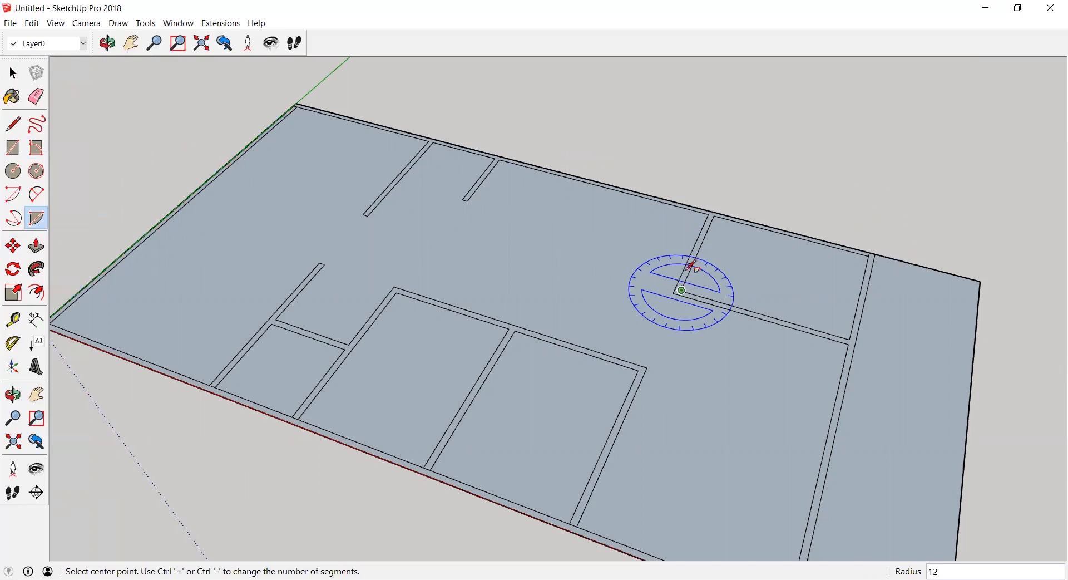
left_click(694, 264)
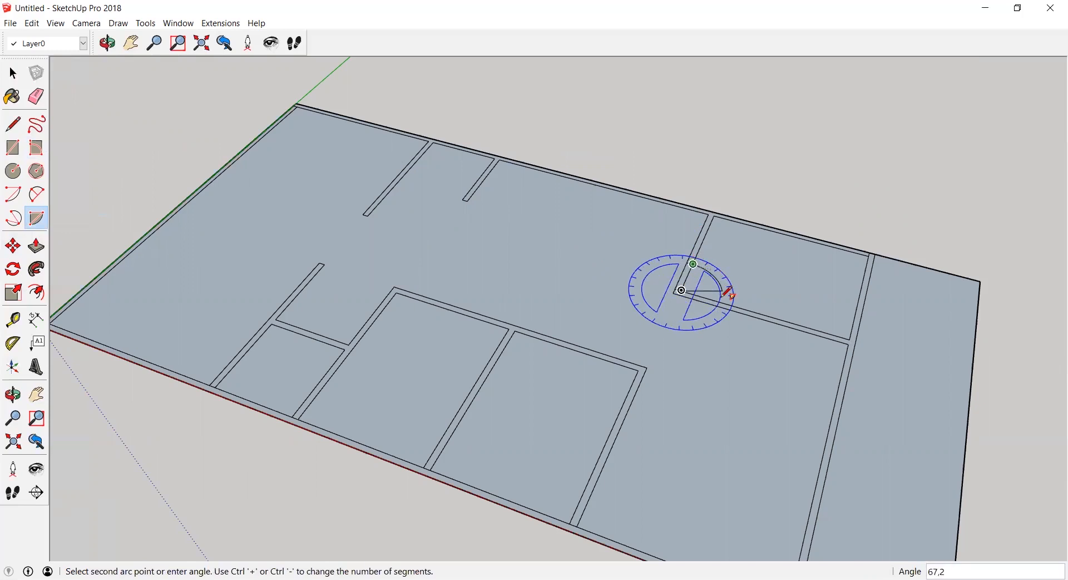
Switch the camera to the standard Top view of the floor plan
left_click(724, 296)
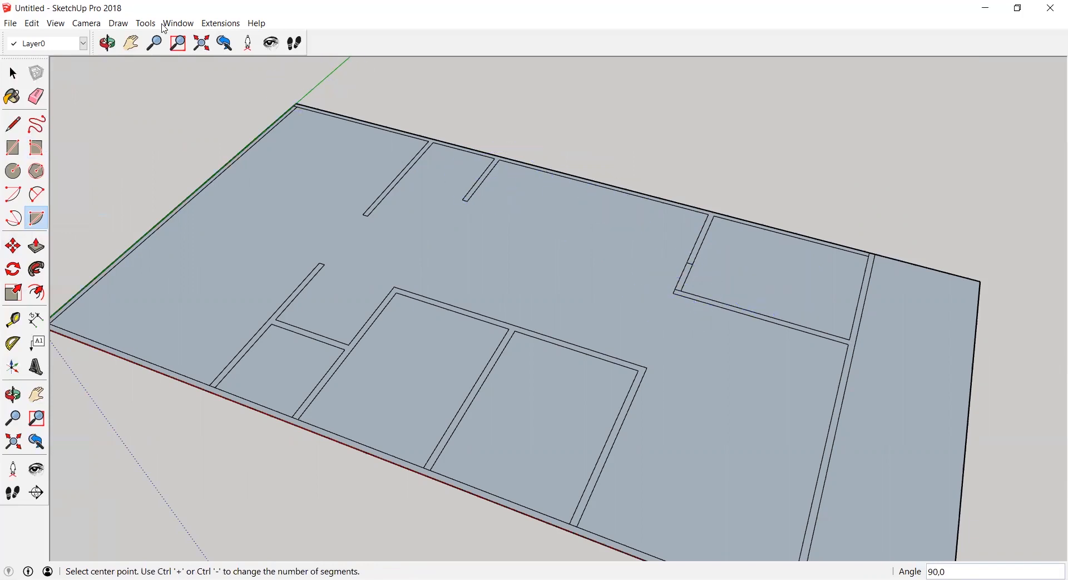
left_click(56, 23)
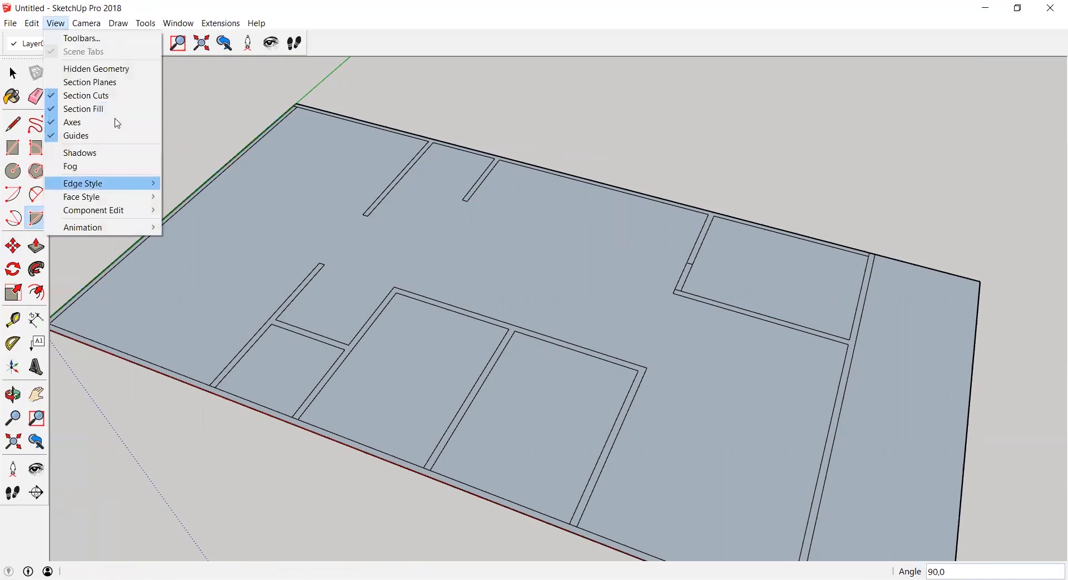
left_click(87, 22)
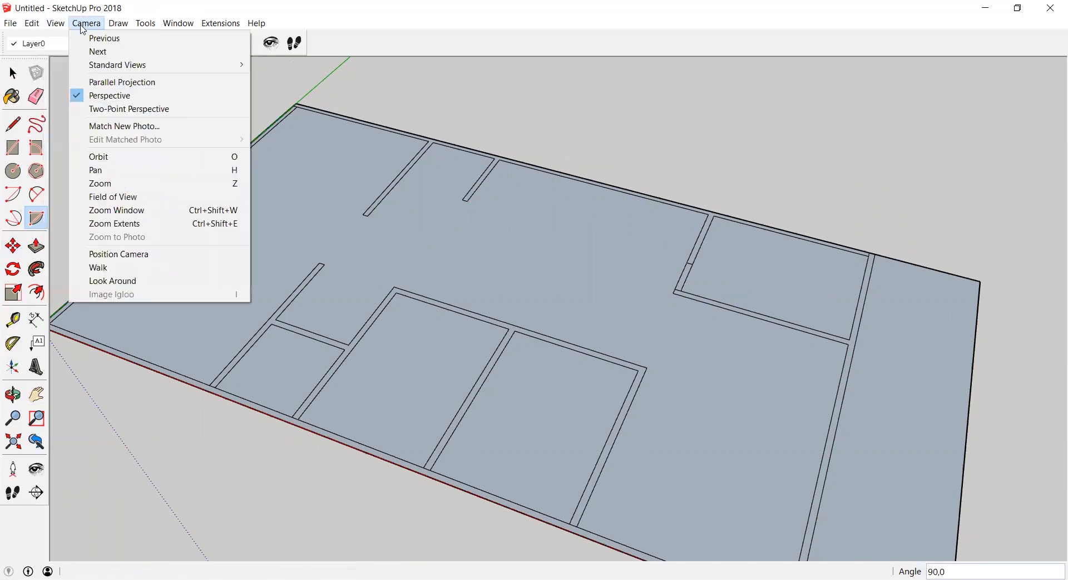
mouse_move(56, 23)
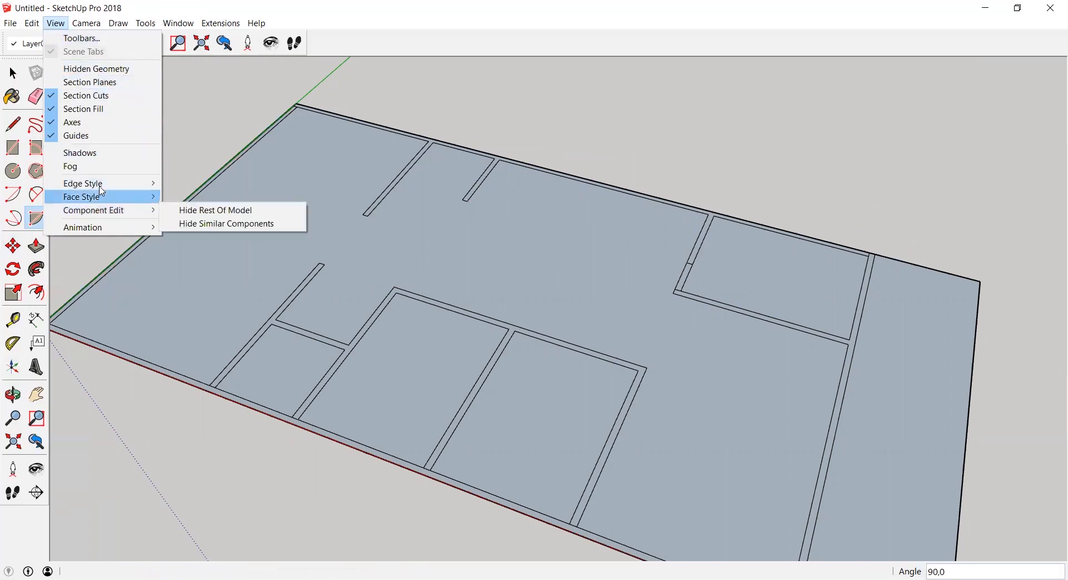
mouse_move(102, 189)
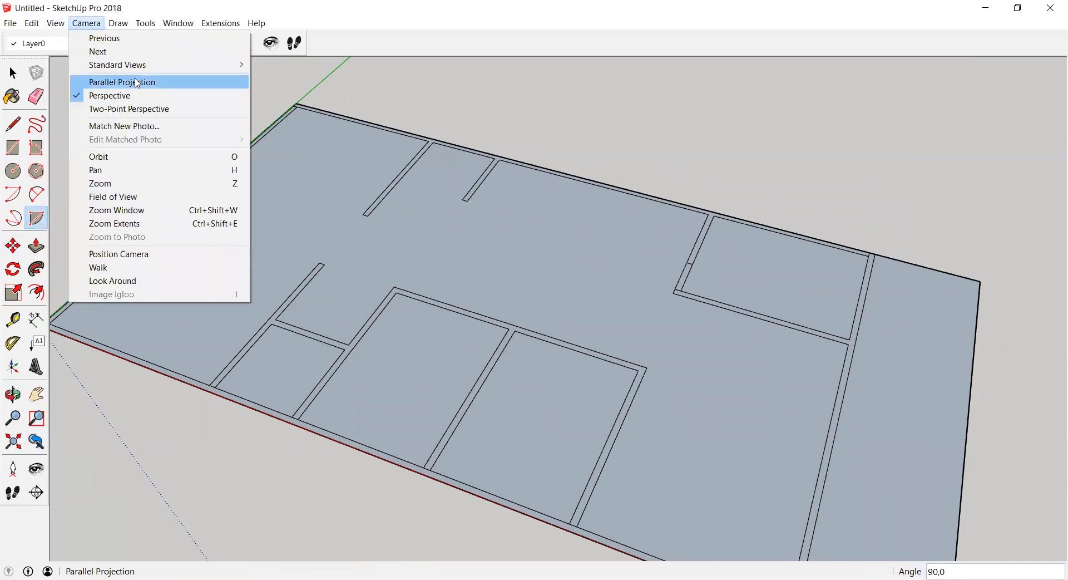
mouse_move(212, 66)
left_click(275, 65)
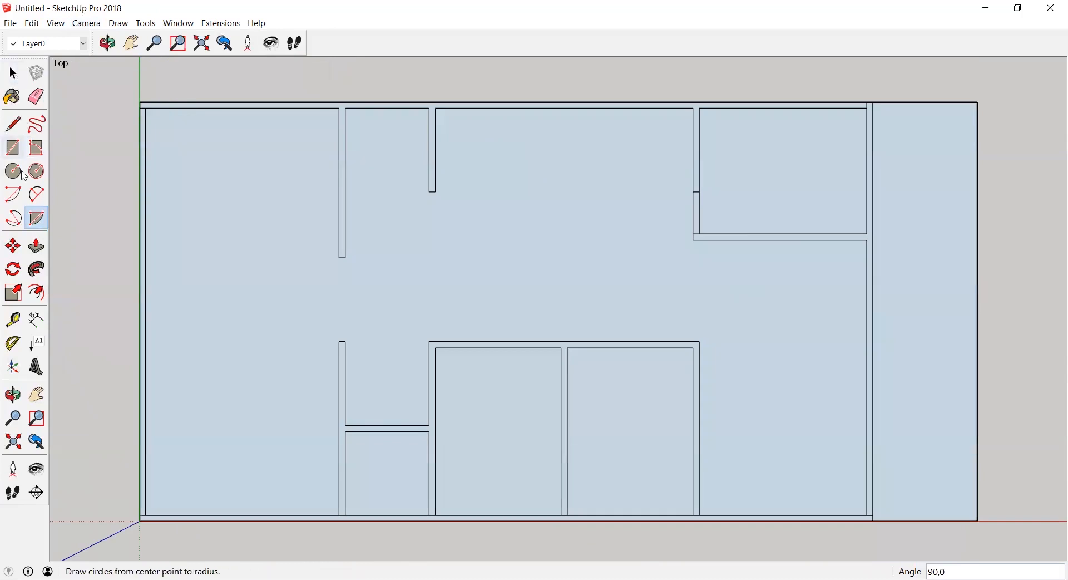
Draw a 15 cm line across the upper-right room's left wall, just above its lower corner, to close off the door opening
left_click(13, 123)
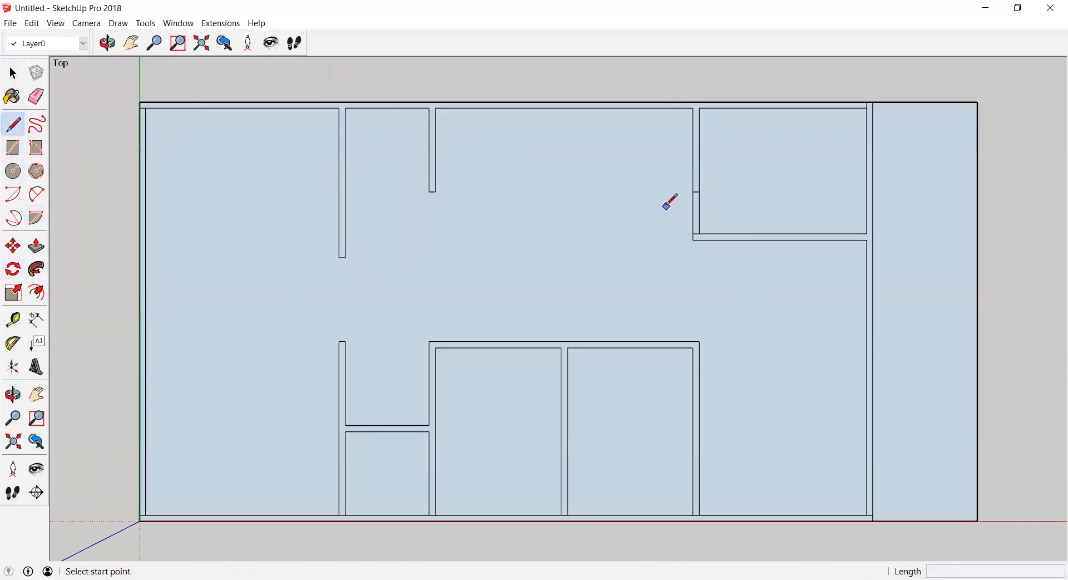
scroll(669, 201, "up", 3)
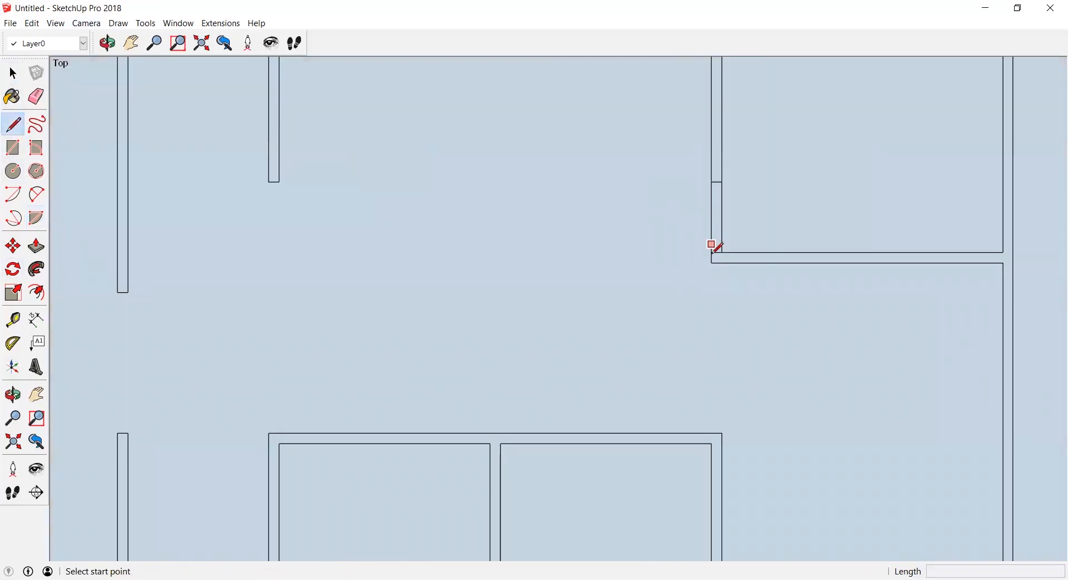
left_click(712, 251)
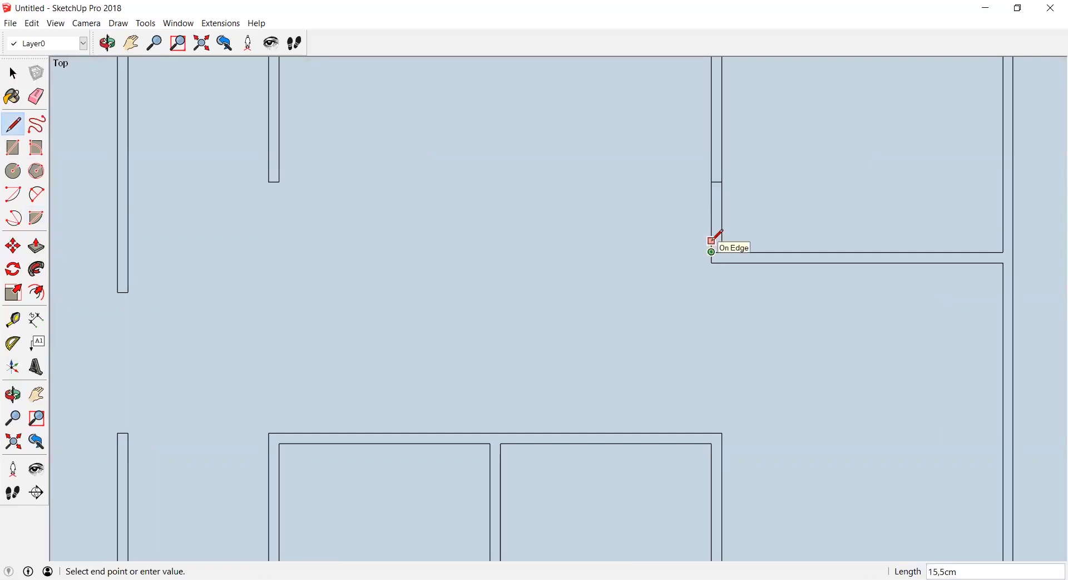
key("Return")
left_click(713, 245)
left_click(723, 245)
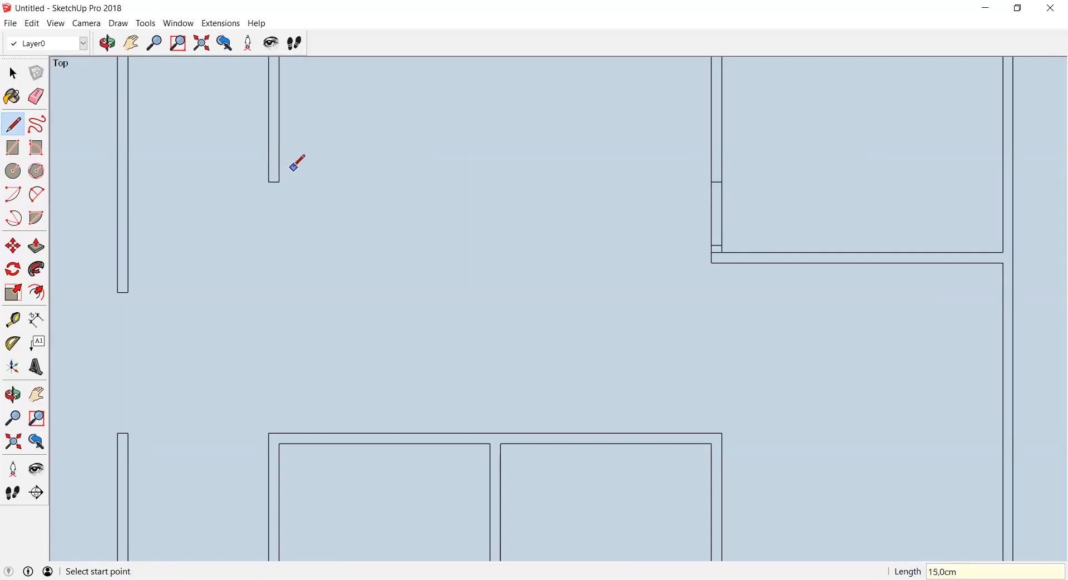
Draw a 90-degree pie with a 90 cm radius from the door opening's lower inner corner, swinging into the upper-right room
left_click(36, 219)
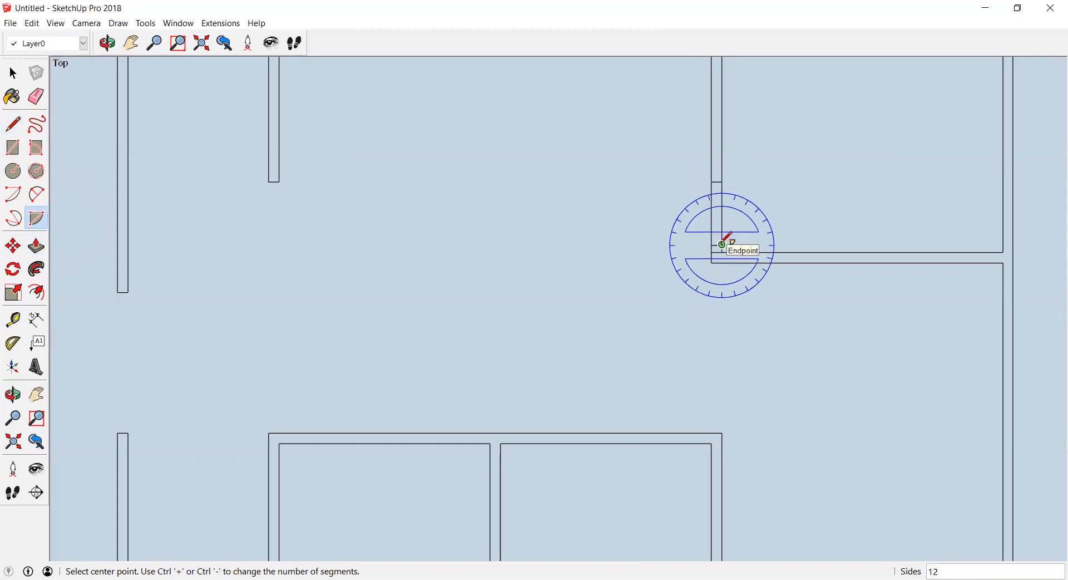
left_click(722, 244)
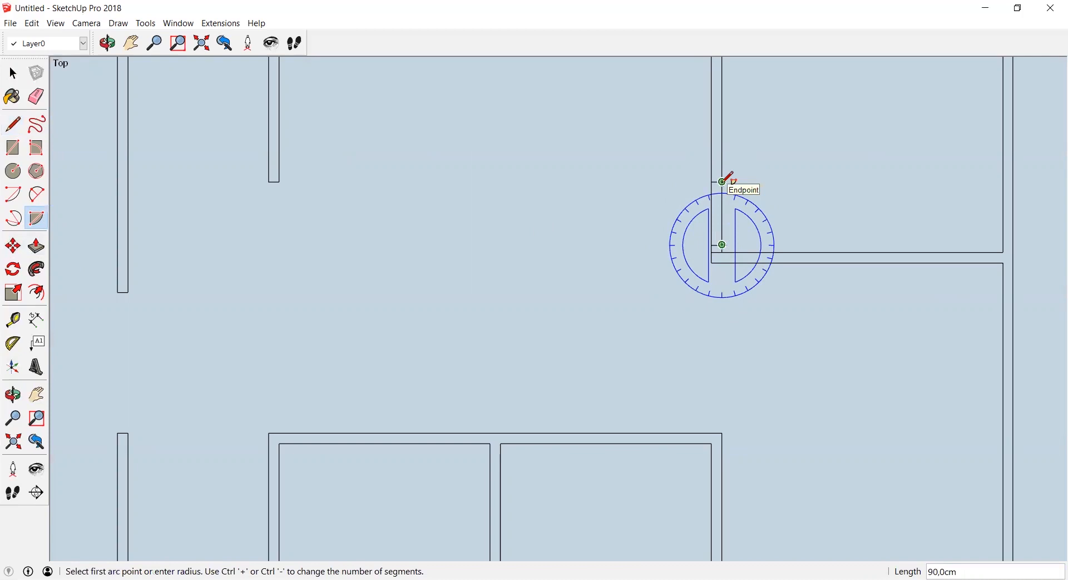
left_click(723, 182)
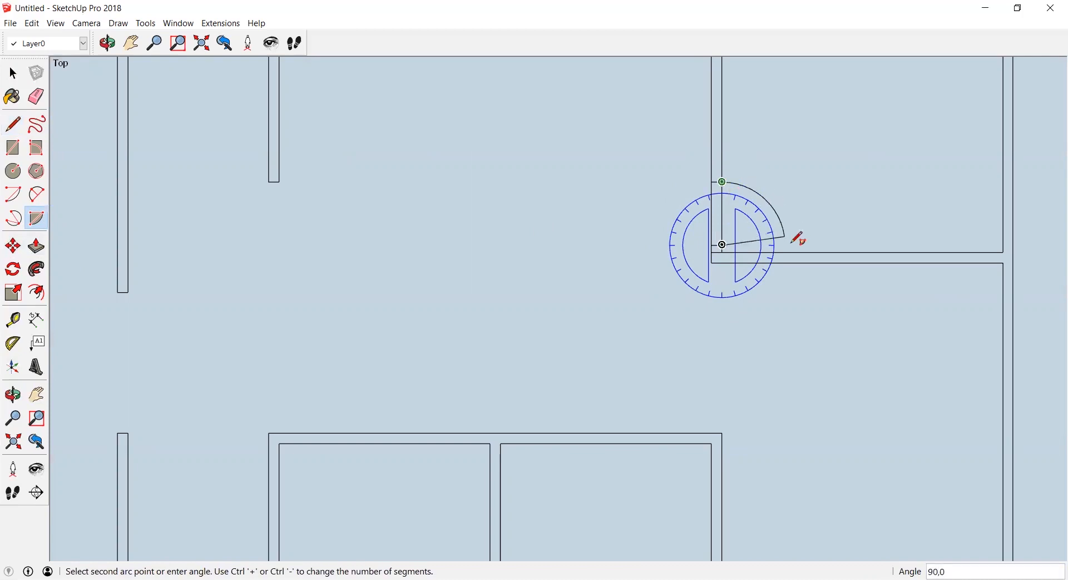
left_click(792, 234)
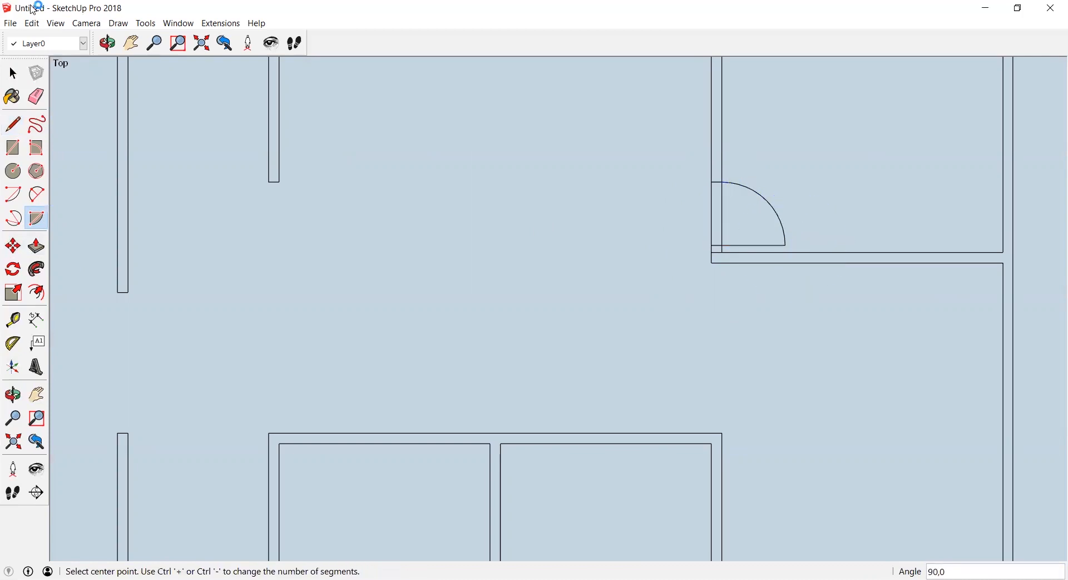
Copy the door opening with its swing and paste the copy in the empty area below the floor plan
left_click(13, 73)
scroll(643, 132, "down", 3)
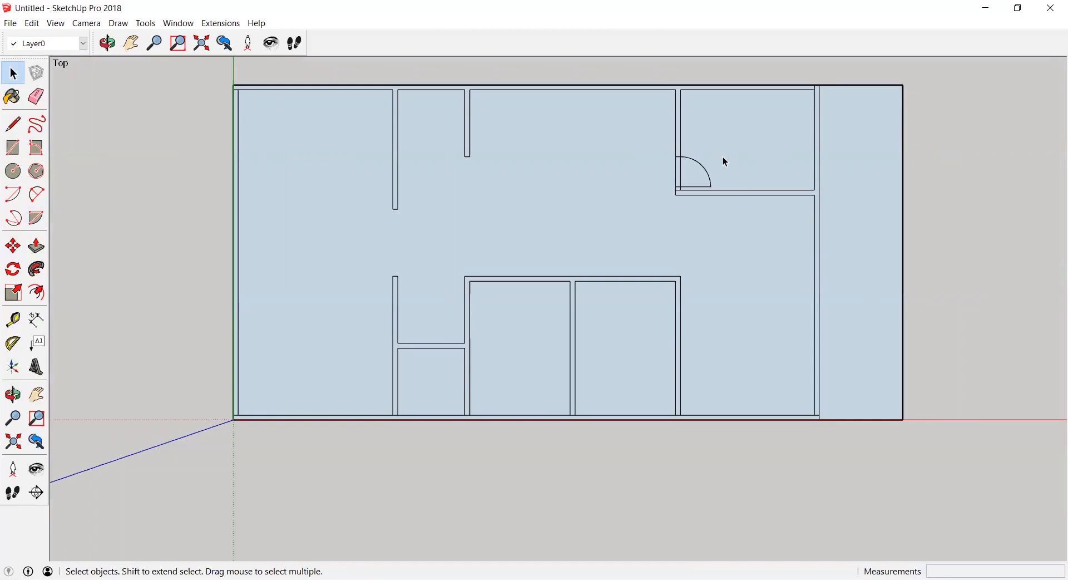
left_click_drag(663, 151, 723, 188)
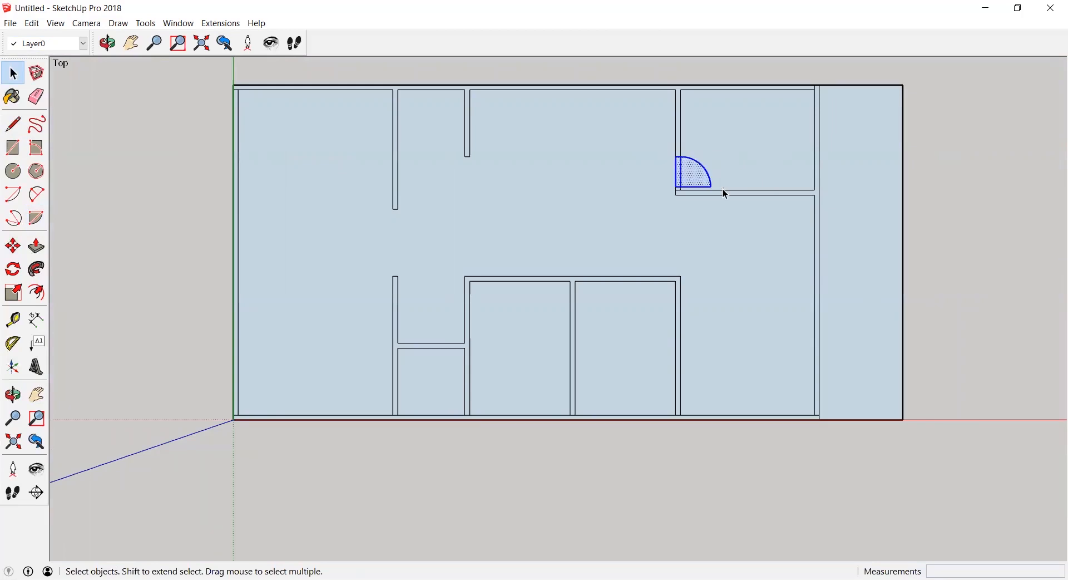
key("ctrl+c")
key("ctrl+v")
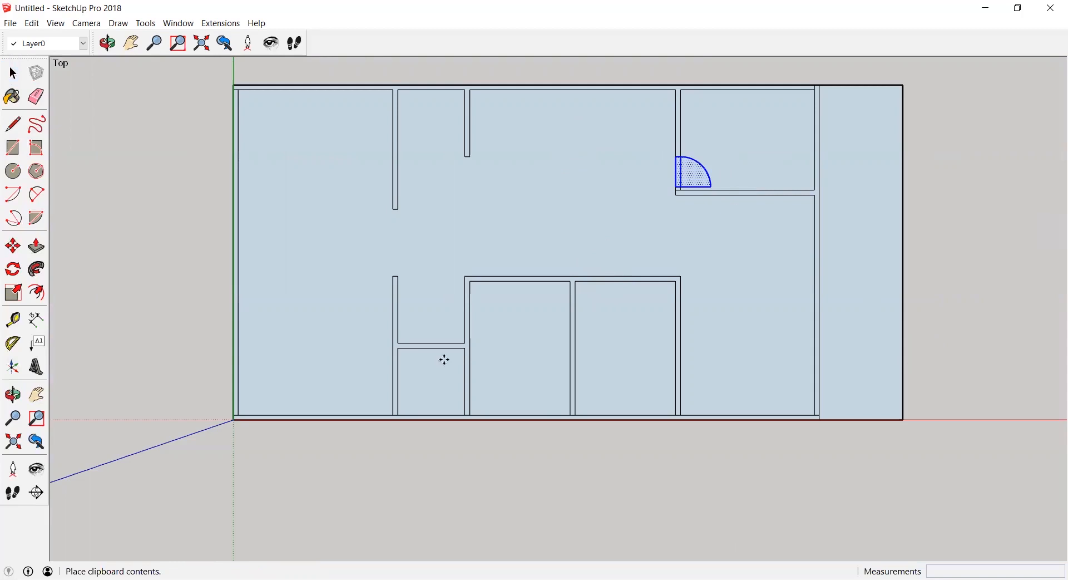
left_click(169, 333)
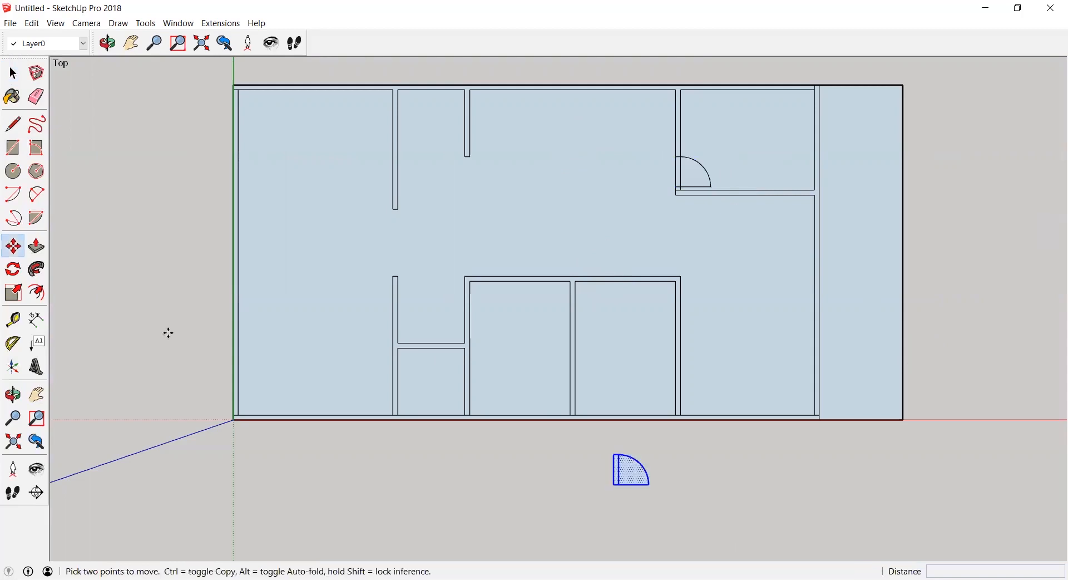
Rotate the pasted door symbol 90 degrees clockwise about its lower-left corner
left_click(13, 270)
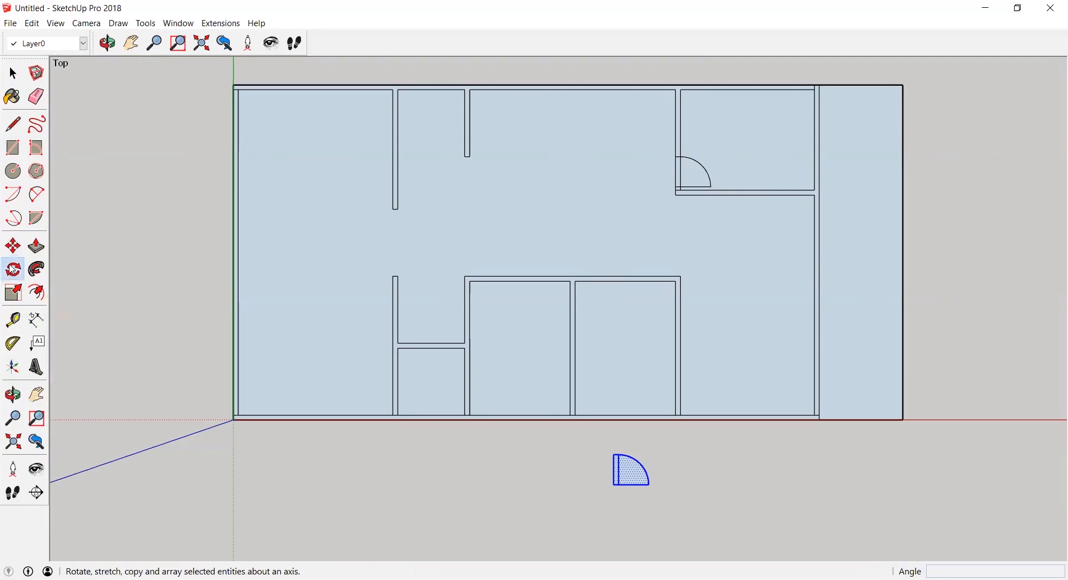
left_click(614, 484)
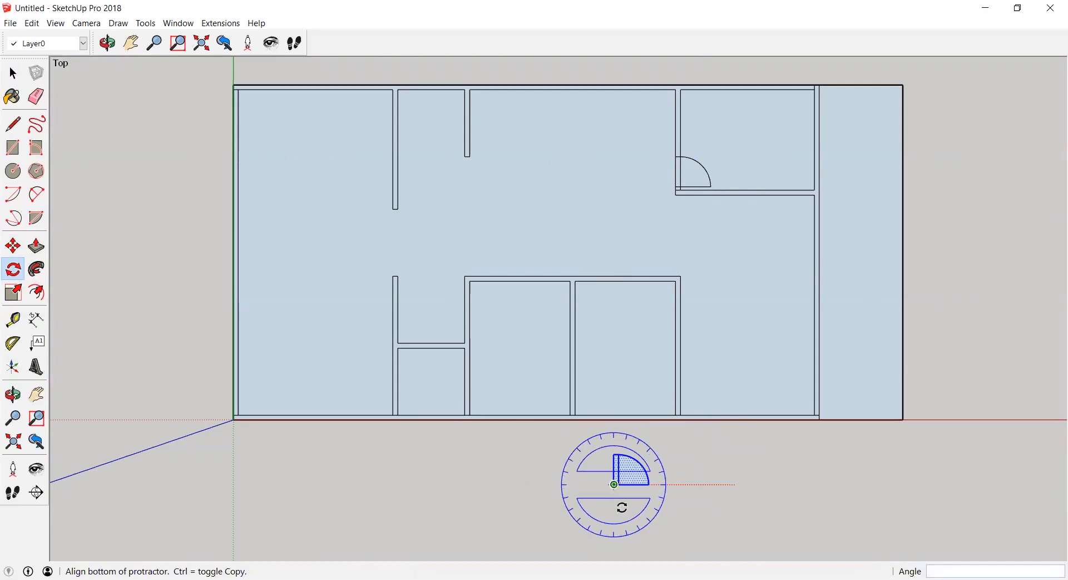
left_click(615, 511)
left_click(616, 506)
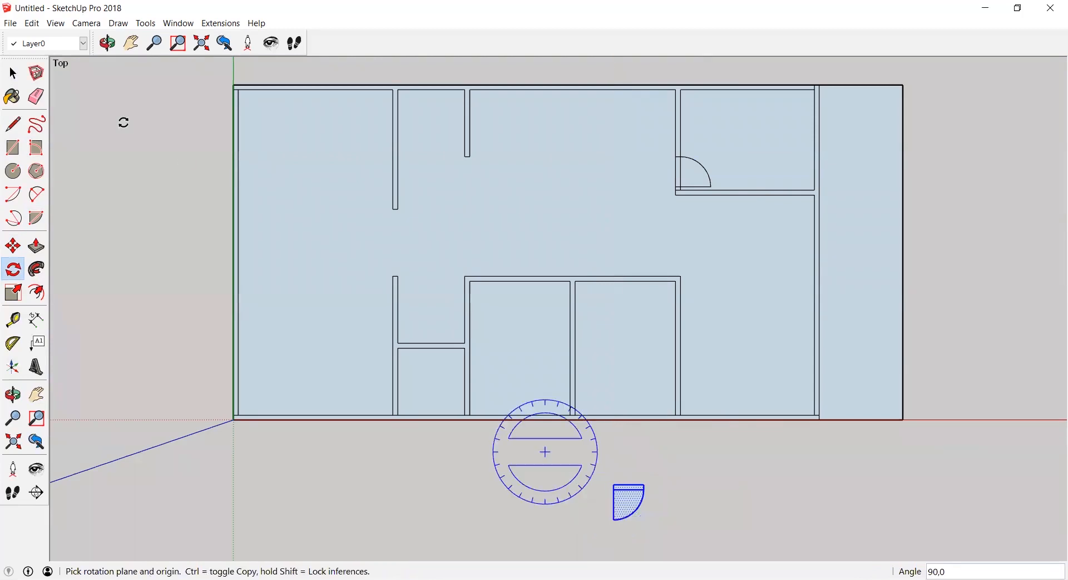
Copy the rotated door symbol and paste the duplicate to the left of it, below the floor plan
left_click(14, 74)
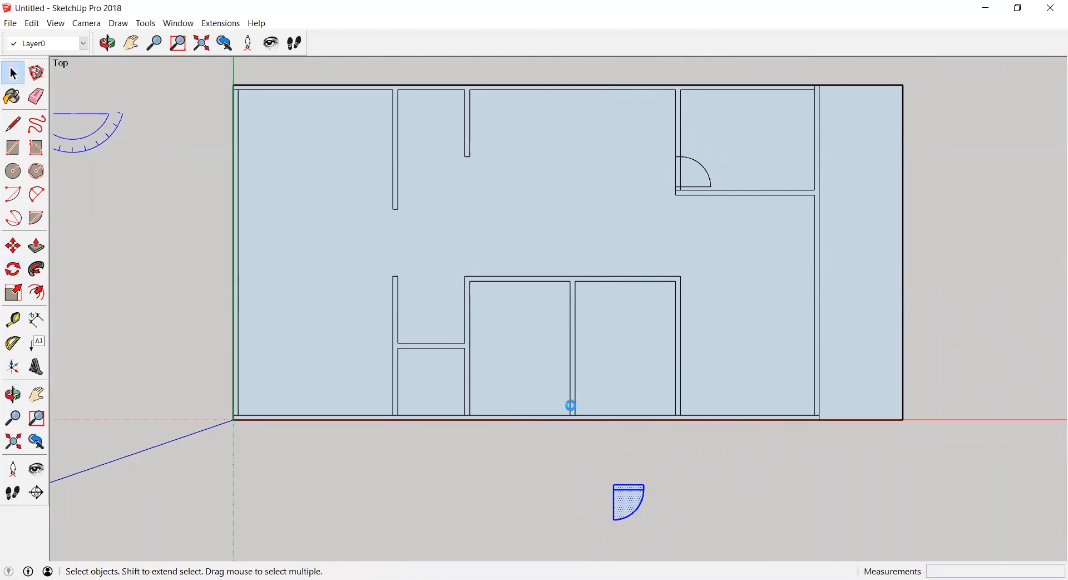
key("ctrl+c")
key("ctrl+v")
left_click(506, 512)
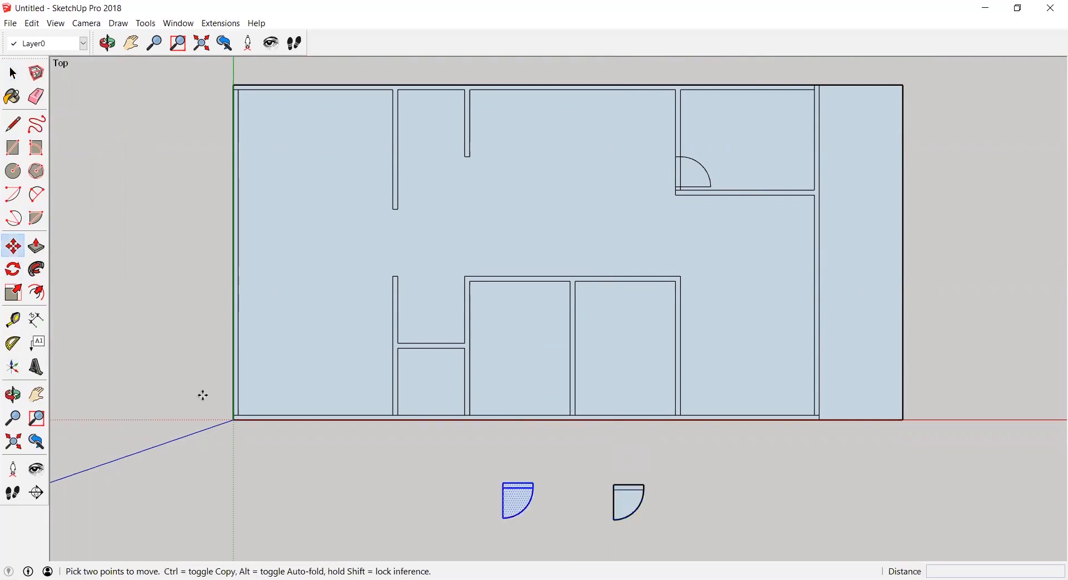
Try to move the duplicated door symbol into the upper-left corner of the right-hand lower room, and undo the moves
left_click(508, 495)
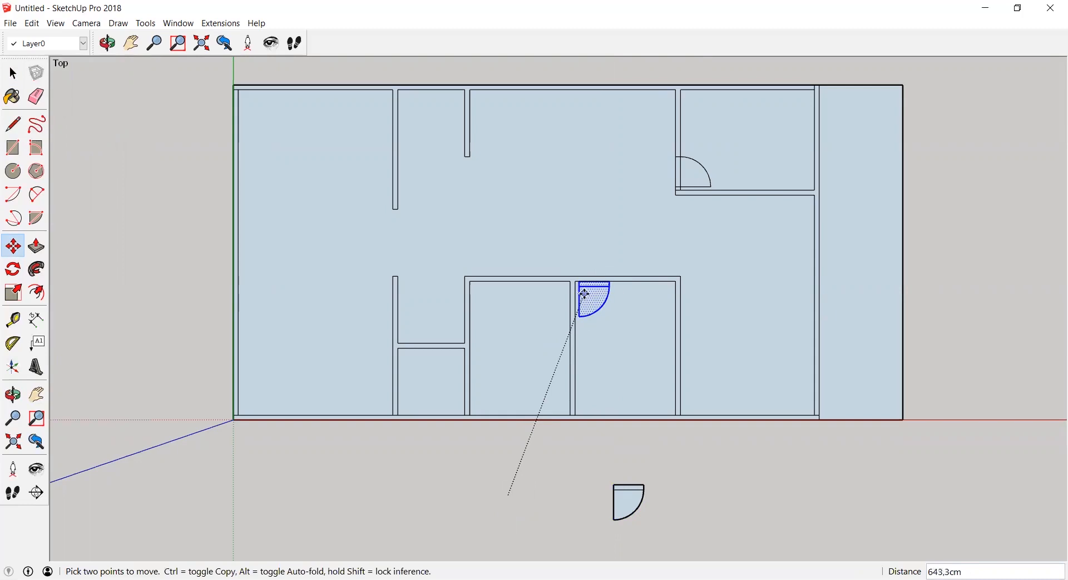
left_click(593, 304)
left_click(580, 282)
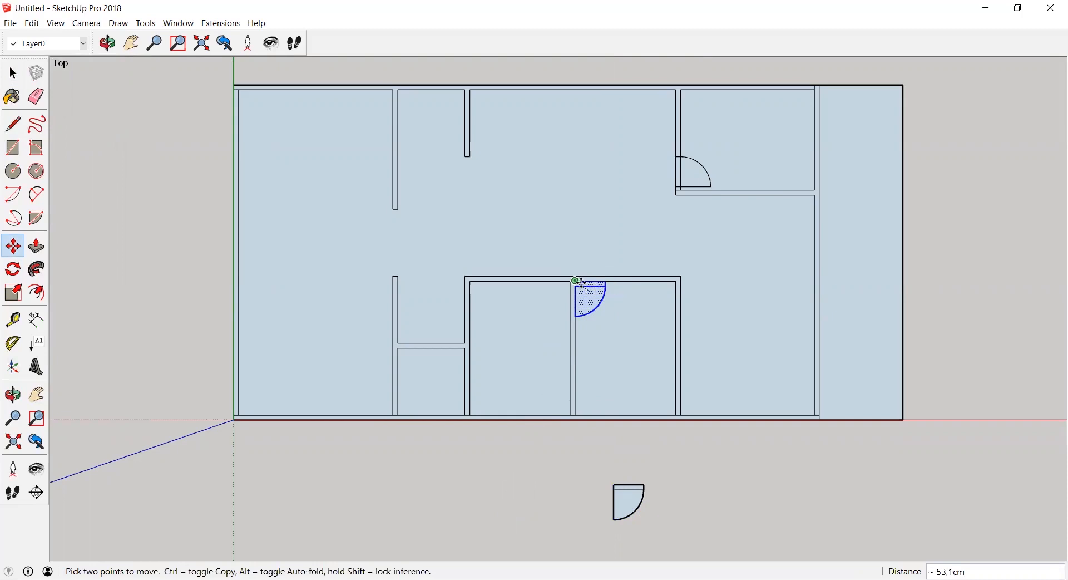
left_click(580, 282)
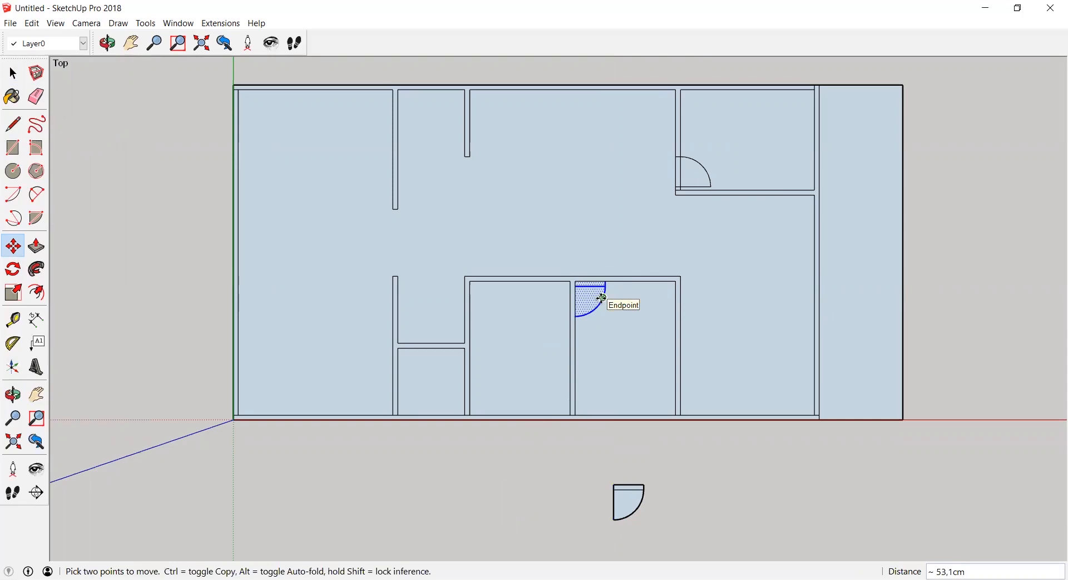
key("ctrl+z")
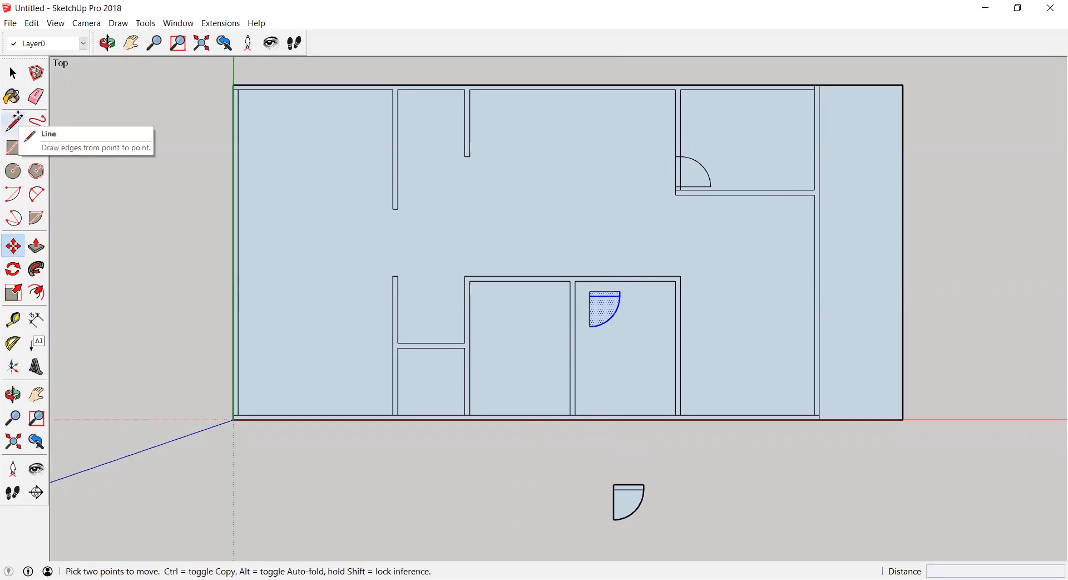
key("ctrl+z")
Draw 10 cm line segments along the upper wall's inner edge from both sides of the divider between the two lower rooms
left_click(14, 121)
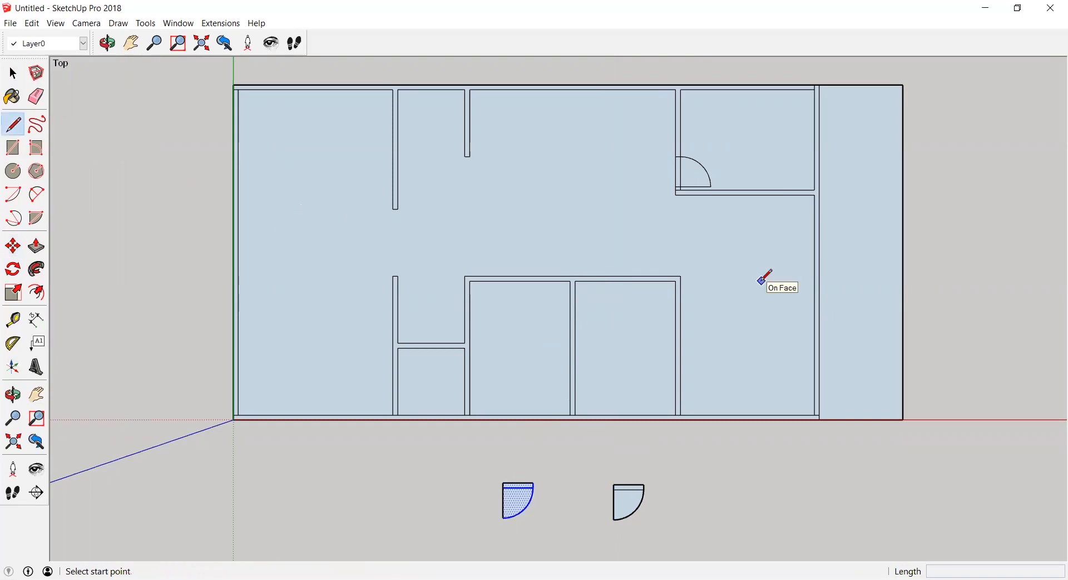
scroll(762, 281, "up", 2)
left_click(474, 277)
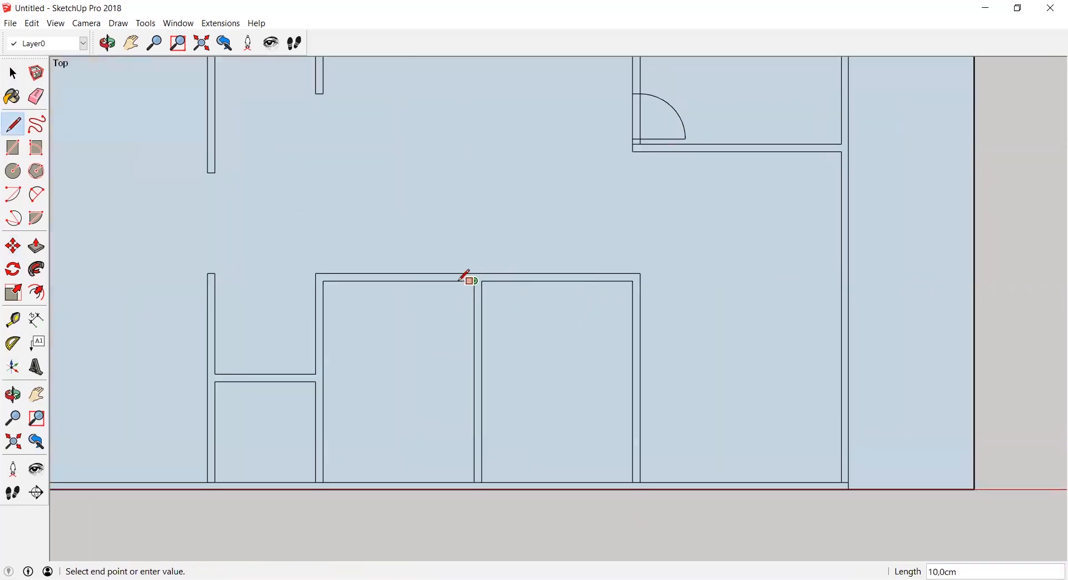
type("10")
key("Return")
left_click(483, 281)
key("Escape")
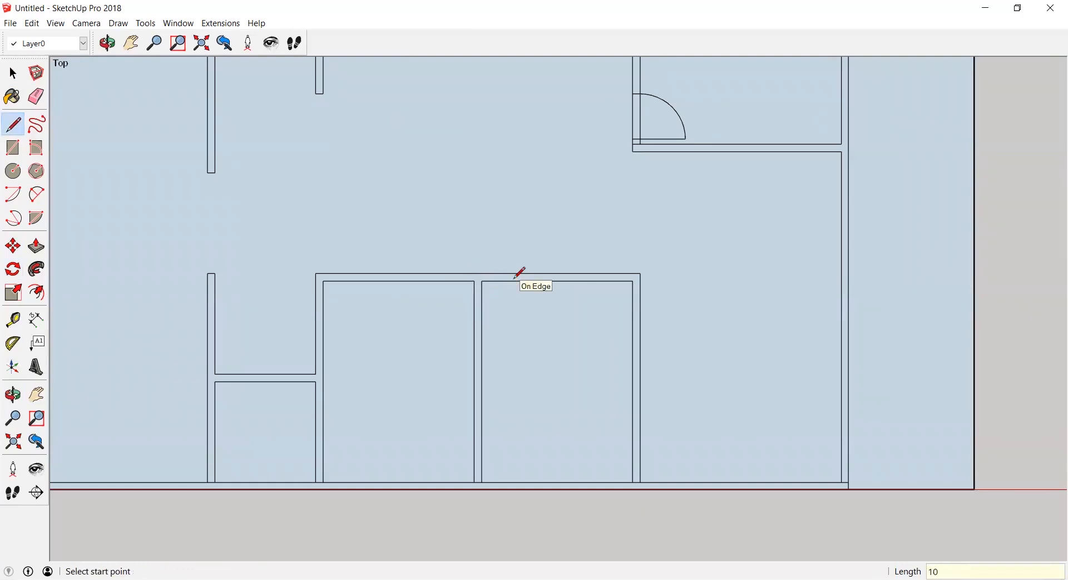
Move the duplicated door symbol by its upper-left corner to the end of the 10 cm segment in the right-hand lower room
scroll(520, 272, "down", 3)
left_click(12, 73)
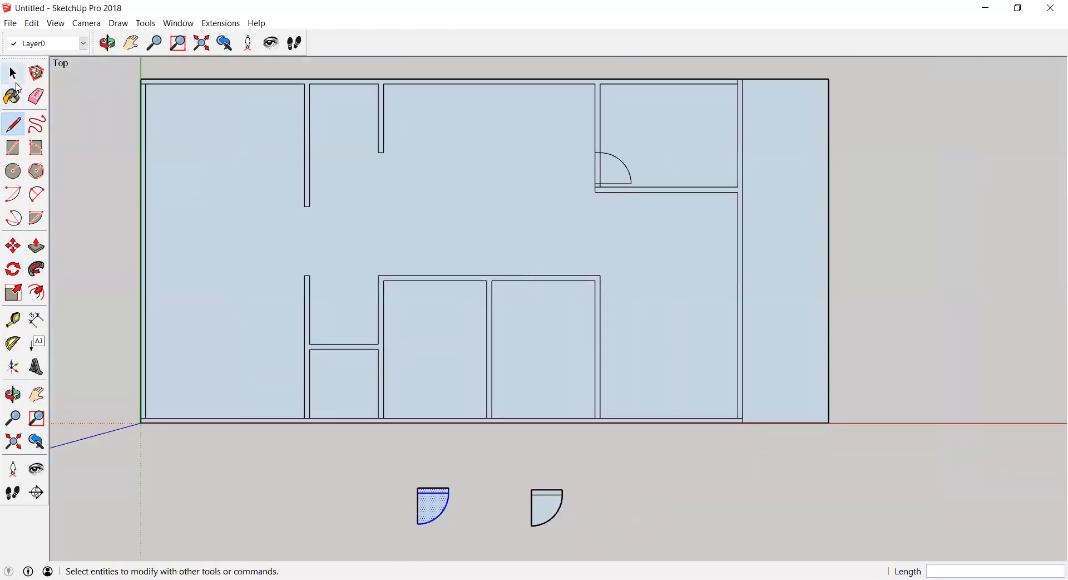
left_click_drag(376, 465, 473, 543)
left_click(26, 191)
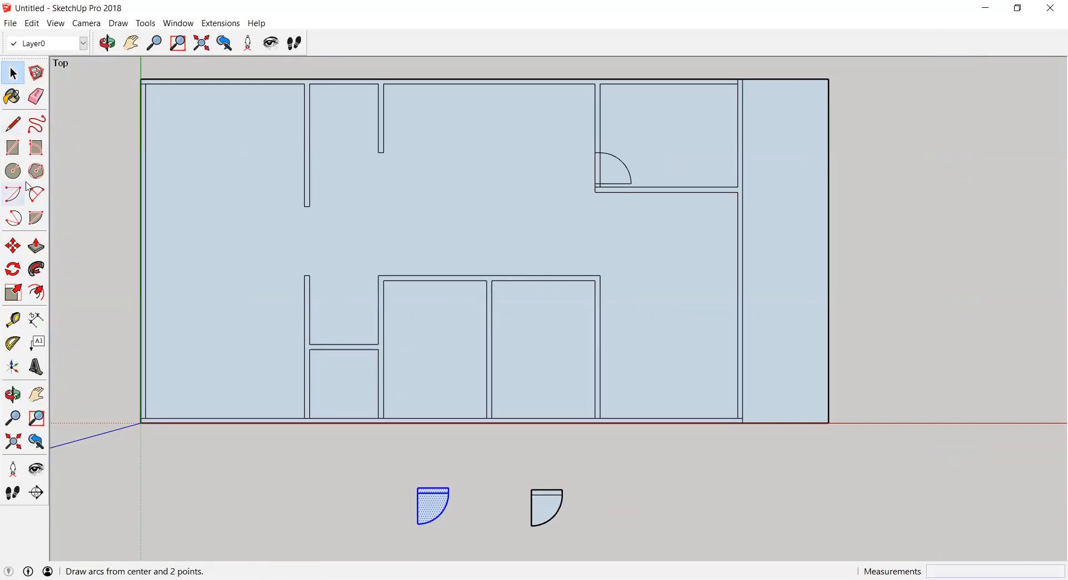
left_click(26, 255)
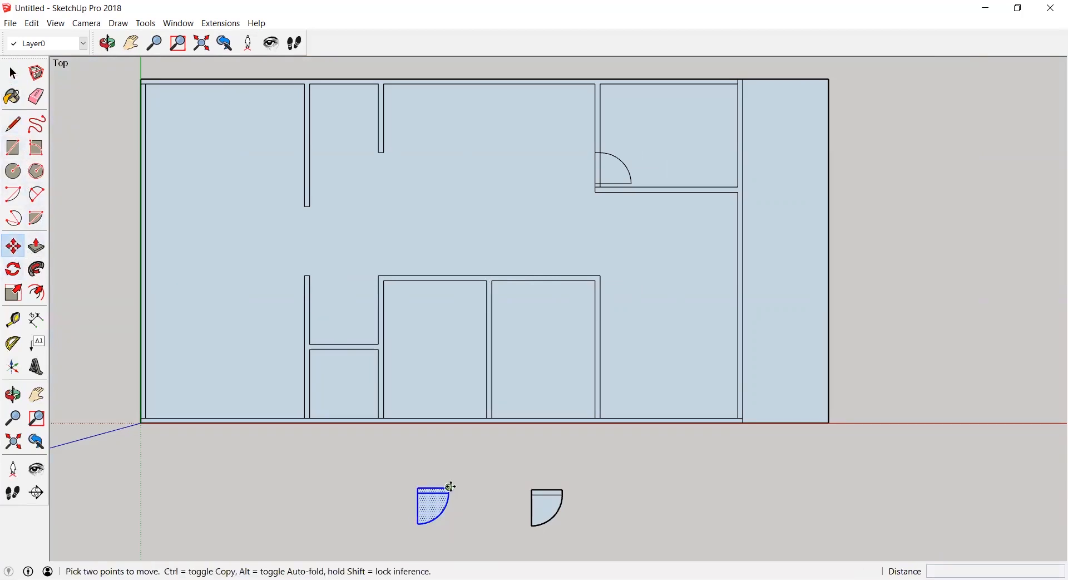
left_click(416, 486)
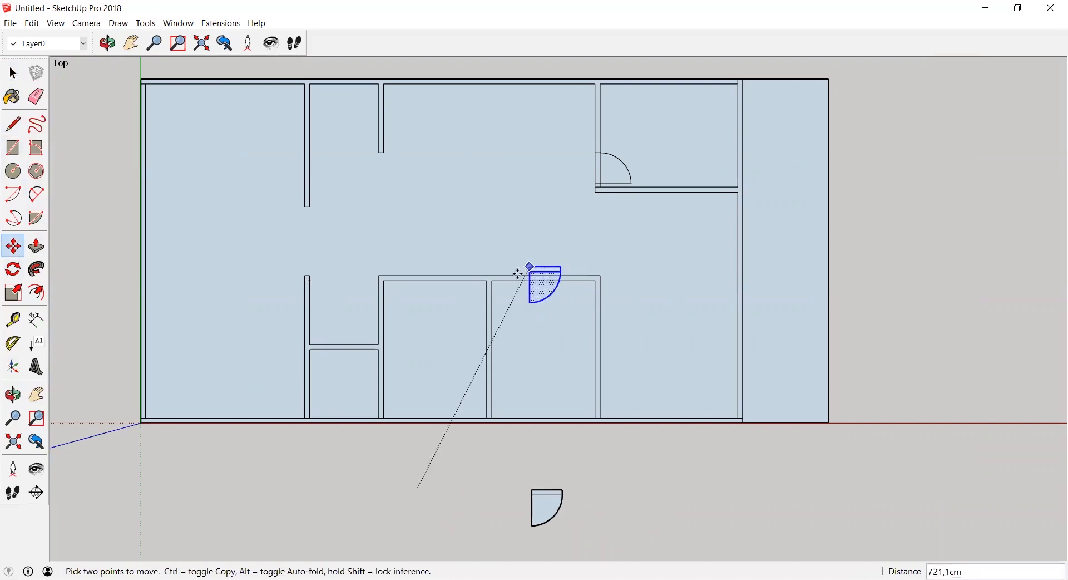
left_click(497, 281)
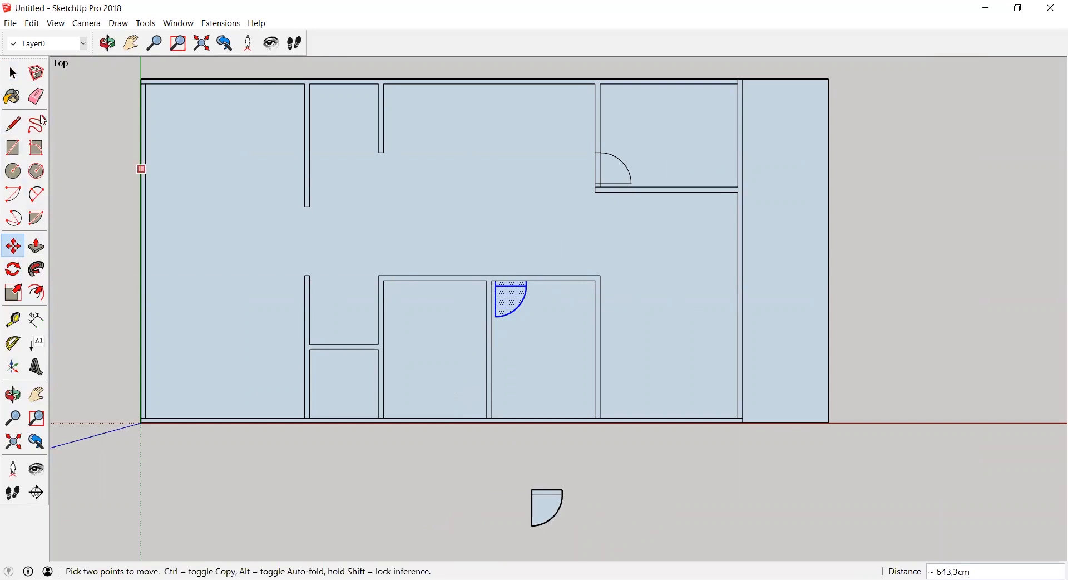
Rotate the remaining door symbol below the floor plan 90° clockwise about its upper-left corner
left_click(13, 73)
left_click_drag(516, 477, 609, 545)
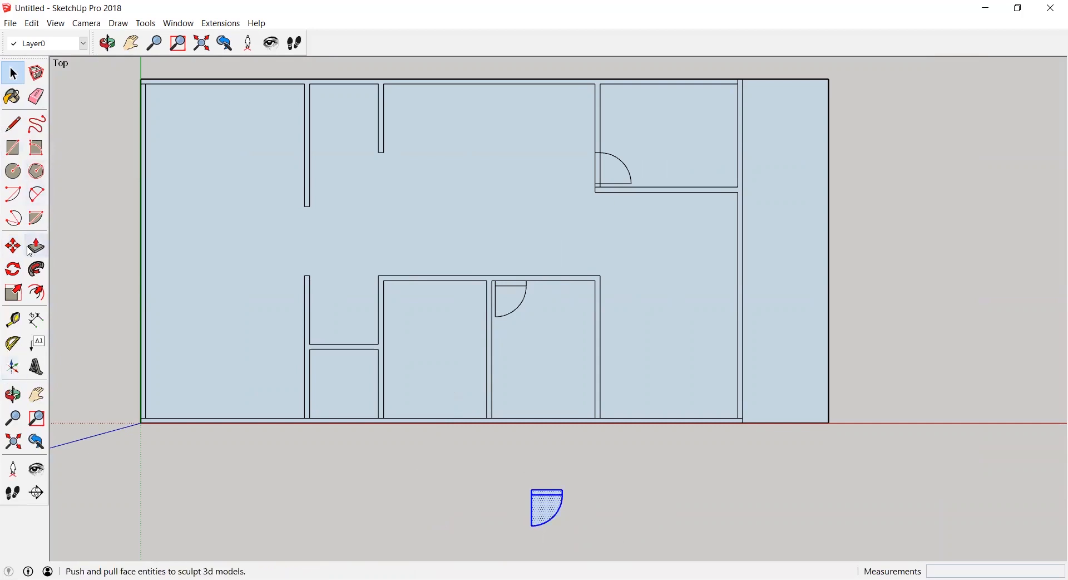
left_click(13, 269)
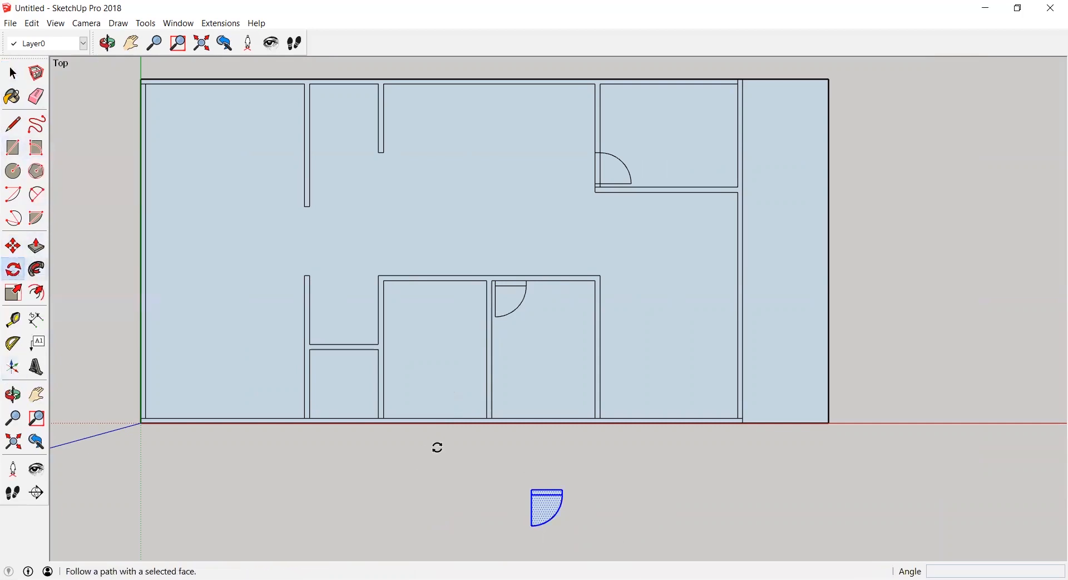
left_click(532, 489)
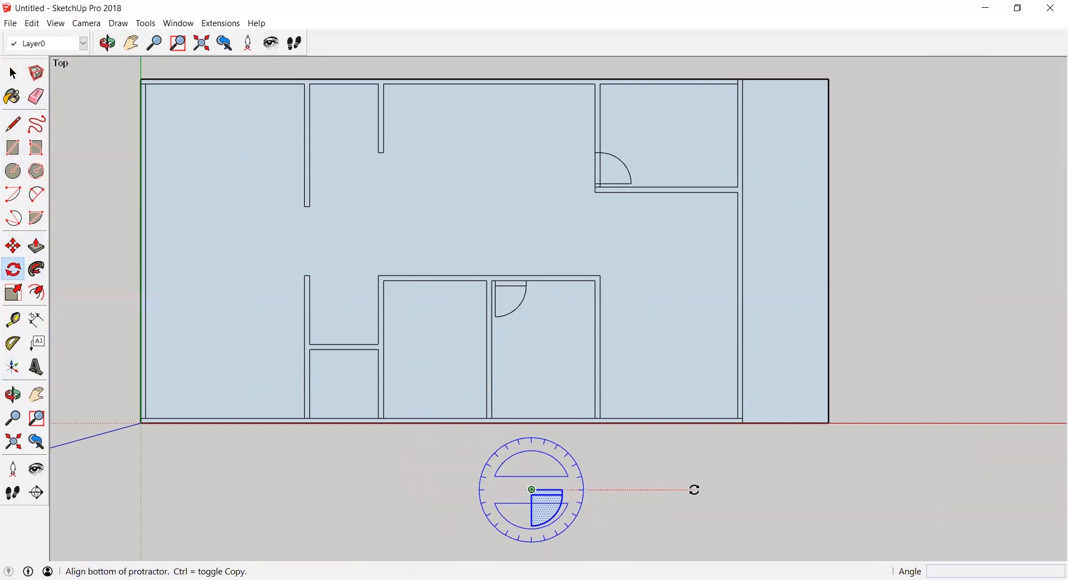
left_click(602, 489)
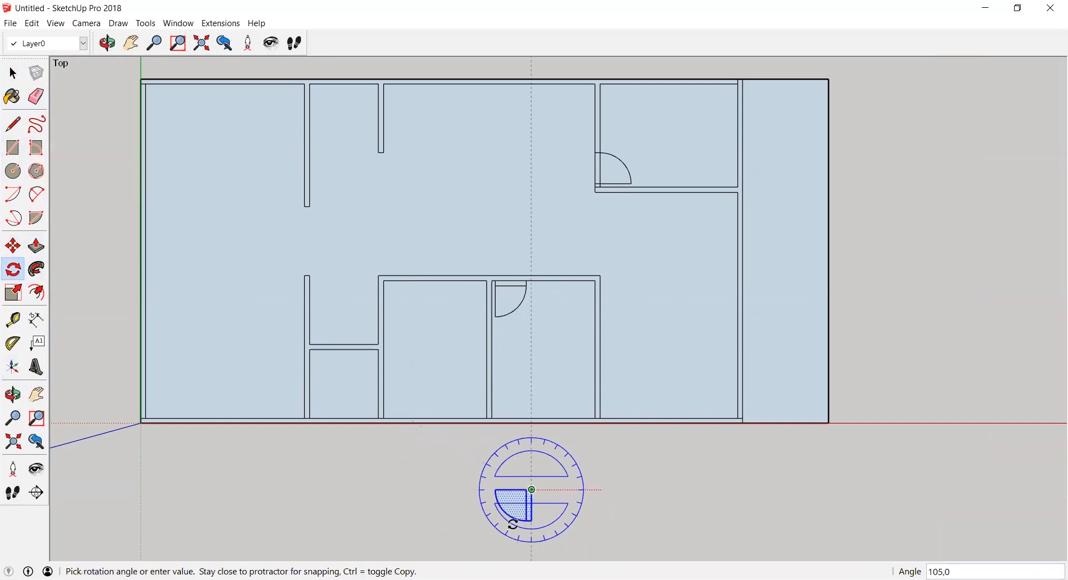
left_click(538, 532)
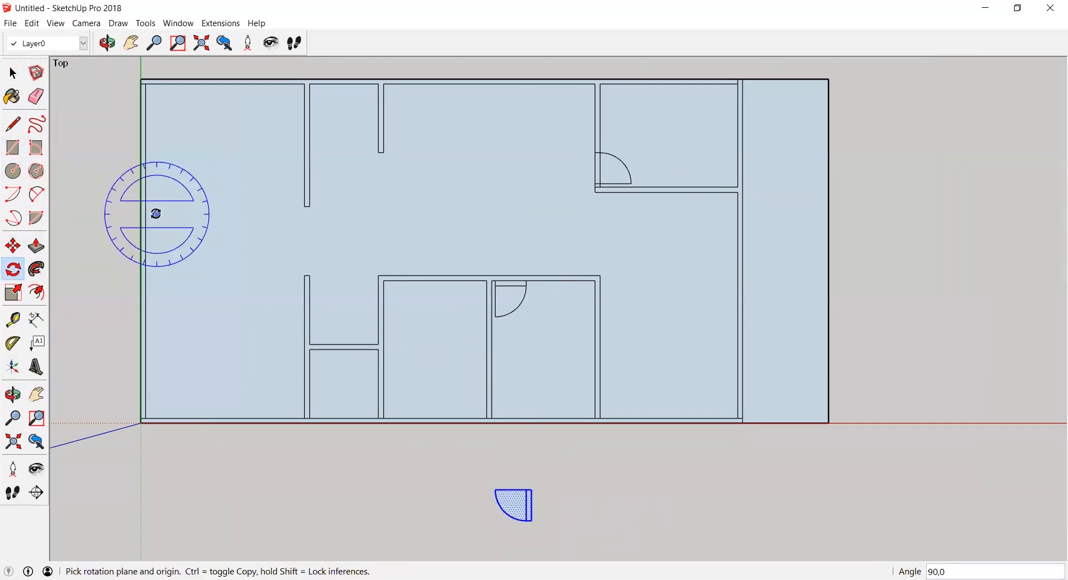
Move the rotated door symbol by its upper-right corner to the end of the 10 cm segment in the left-hand lower room
left_click(14, 247)
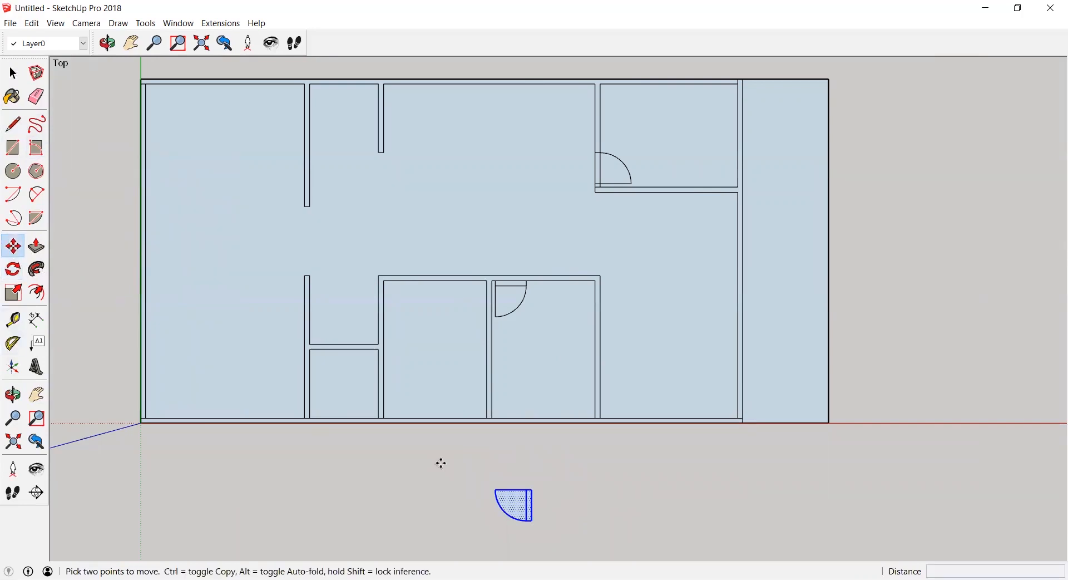
left_click(534, 490)
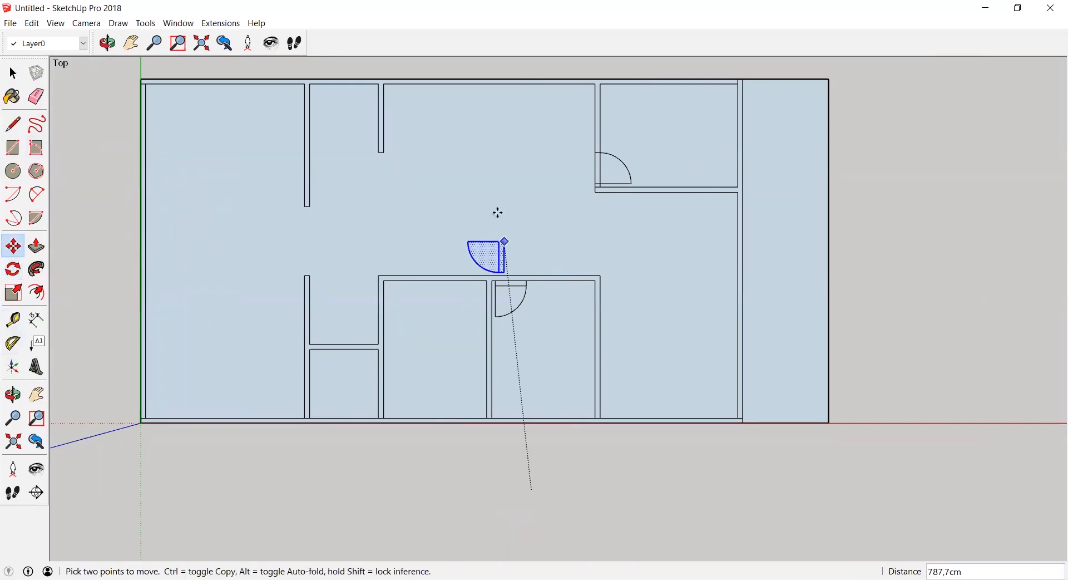
left_click(484, 281)
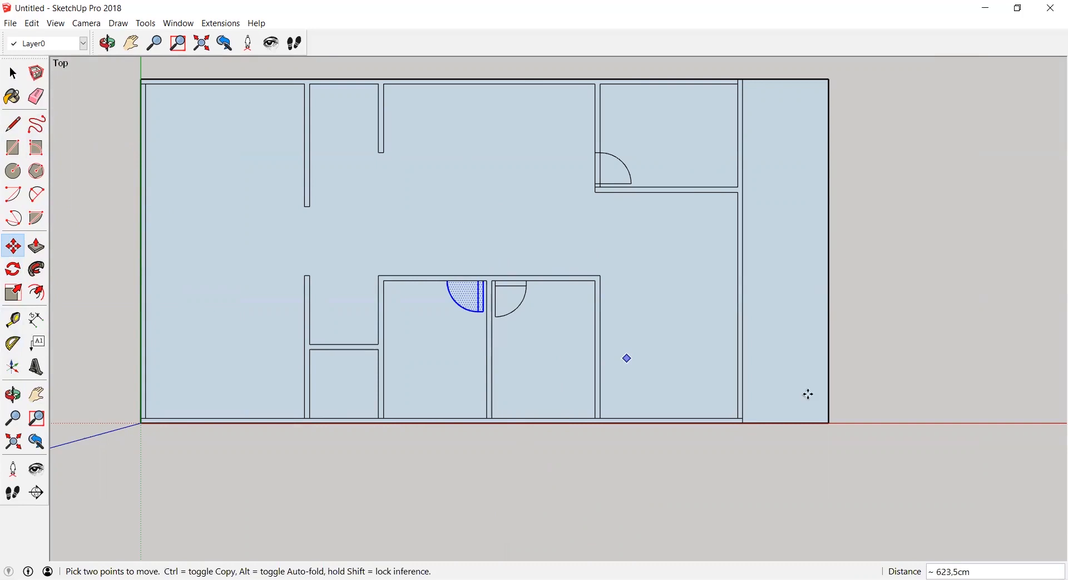
key("Escape")
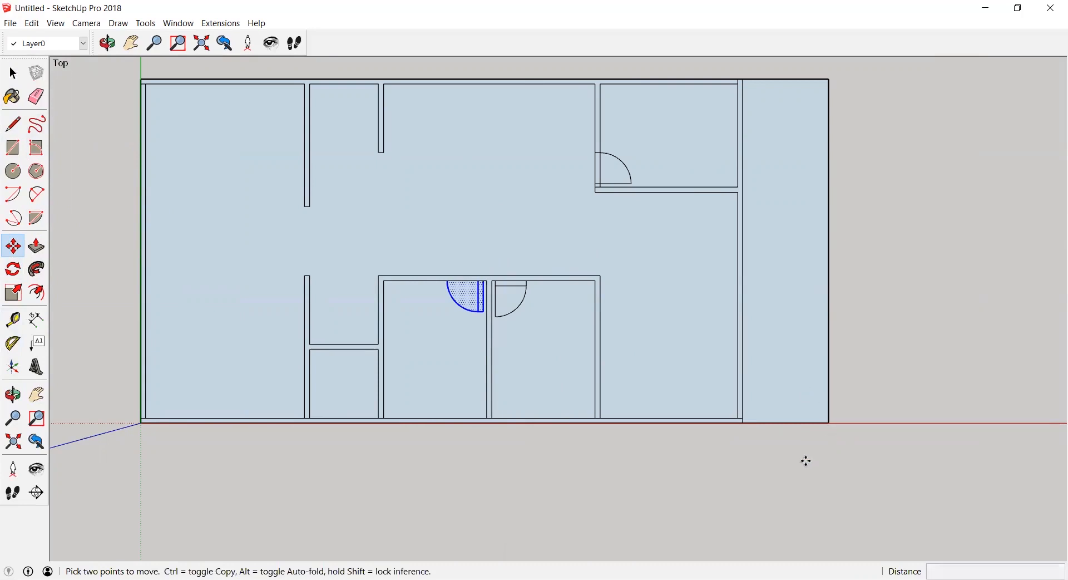
left_click(806, 461)
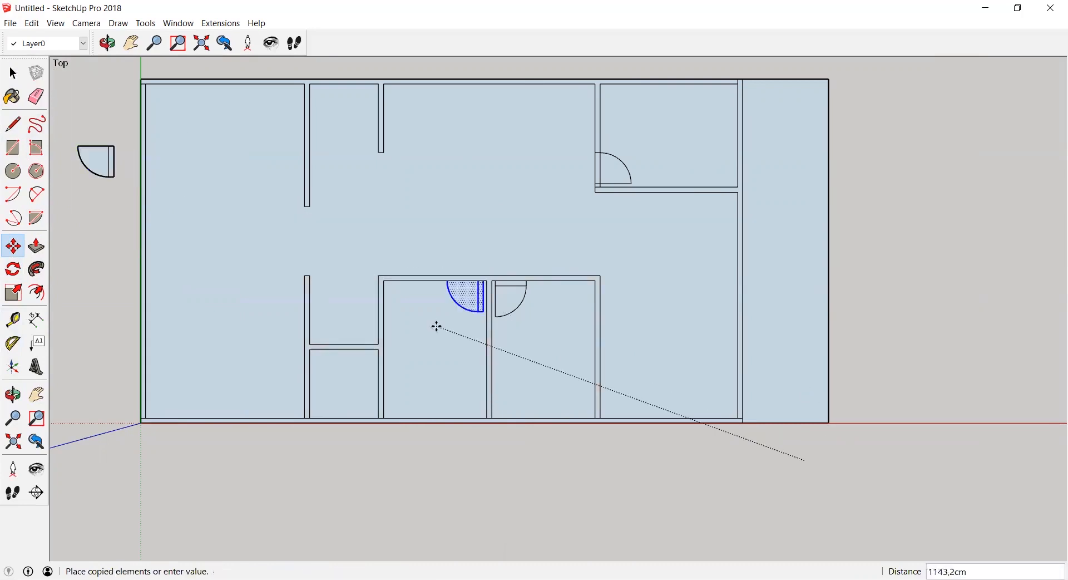
Undo the left-hand door's placement and rotation, and the earlier move of the door symbol into the right-hand lower room
key("ctrl+z")
key("ctrl+z")
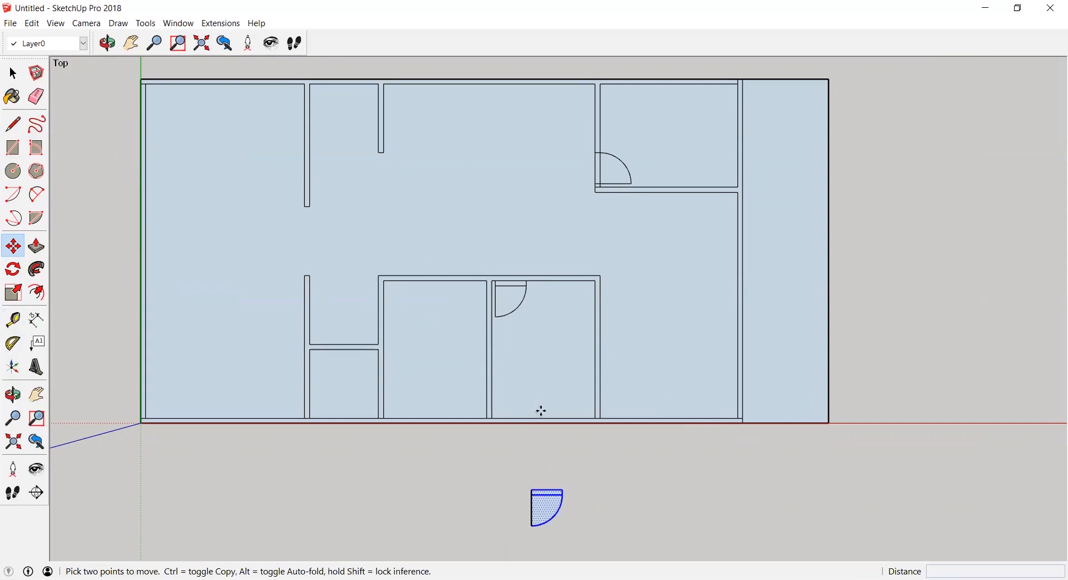
key("ctrl+z")
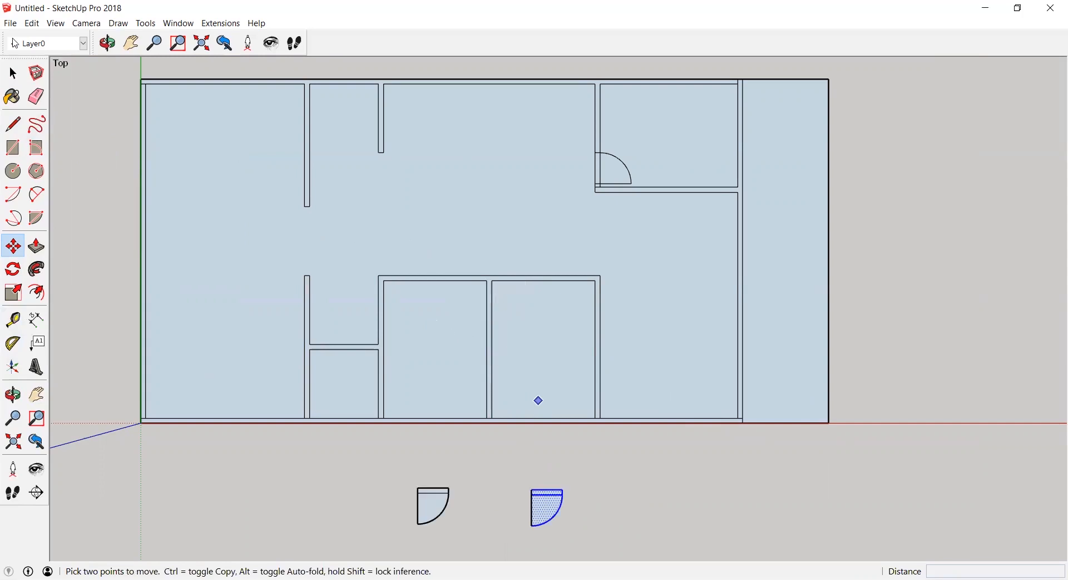
Move the left door symbol by the lower-left corner of its threshold strip into the right-hand lower room, with the strip inside the upper wall
key("space")
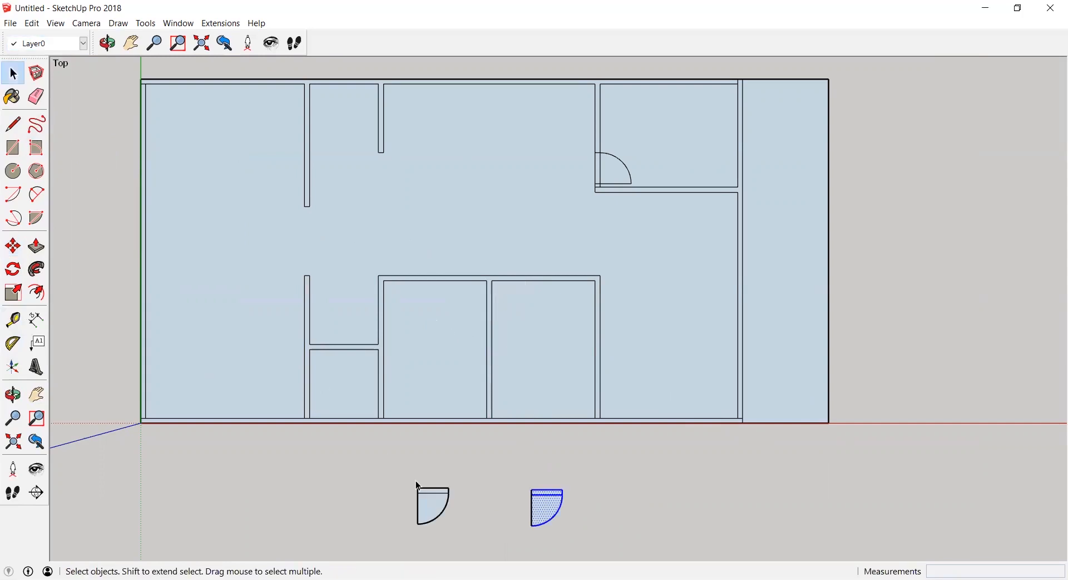
left_click(479, 531)
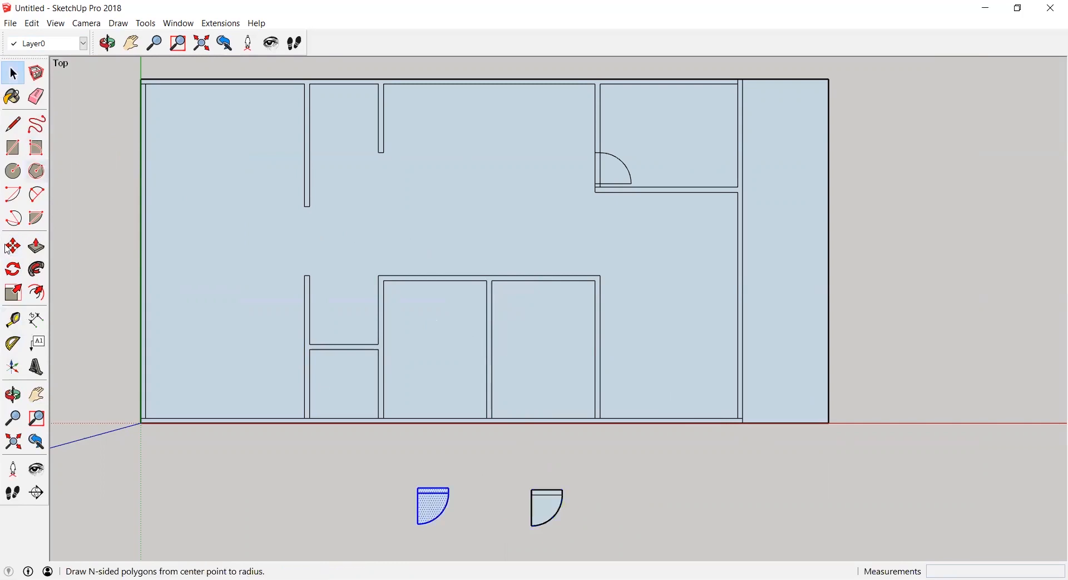
key("m")
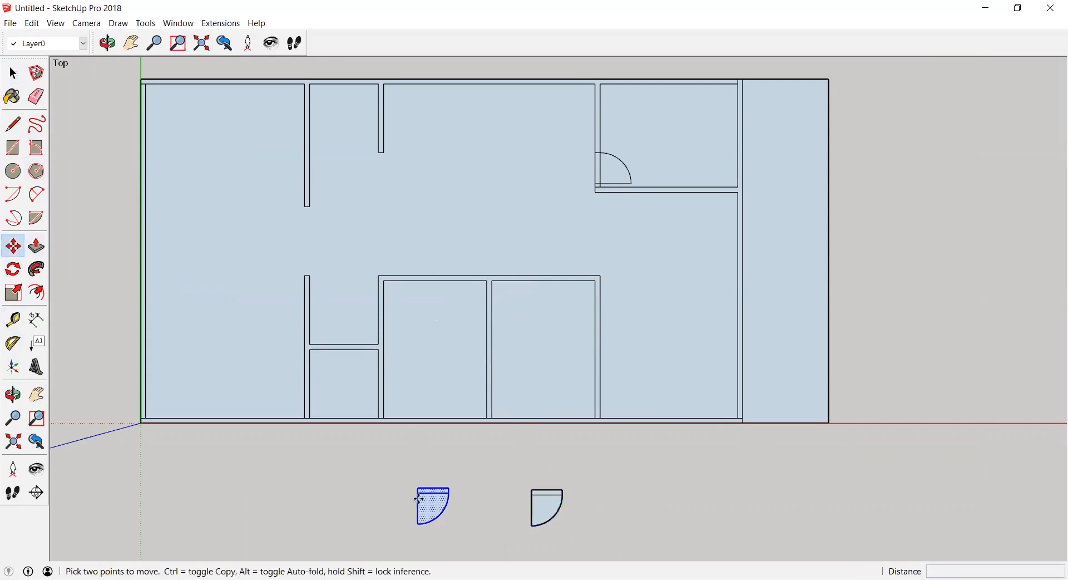
left_click(418, 493)
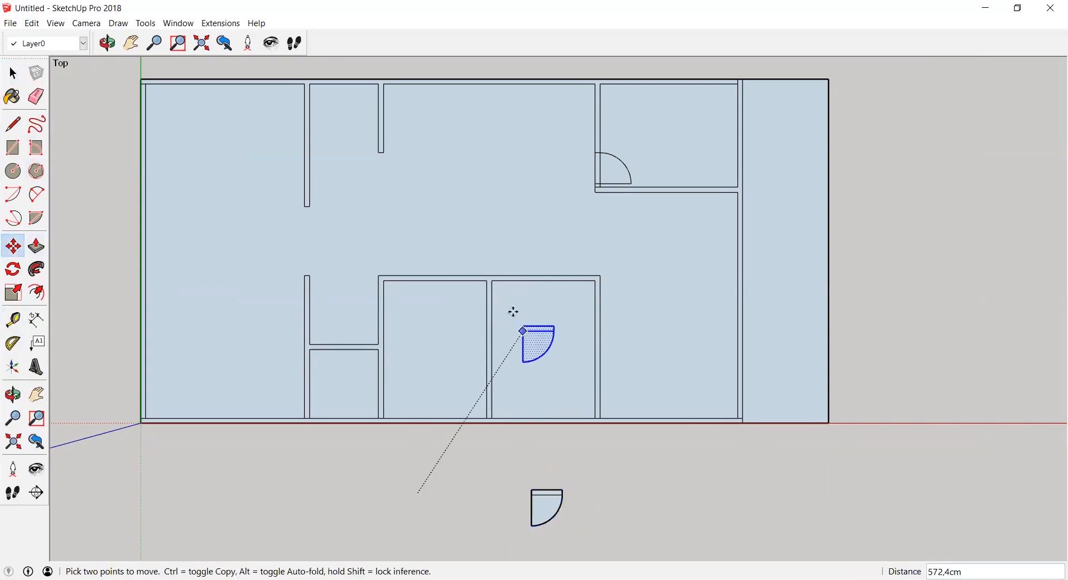
left_click(495, 276)
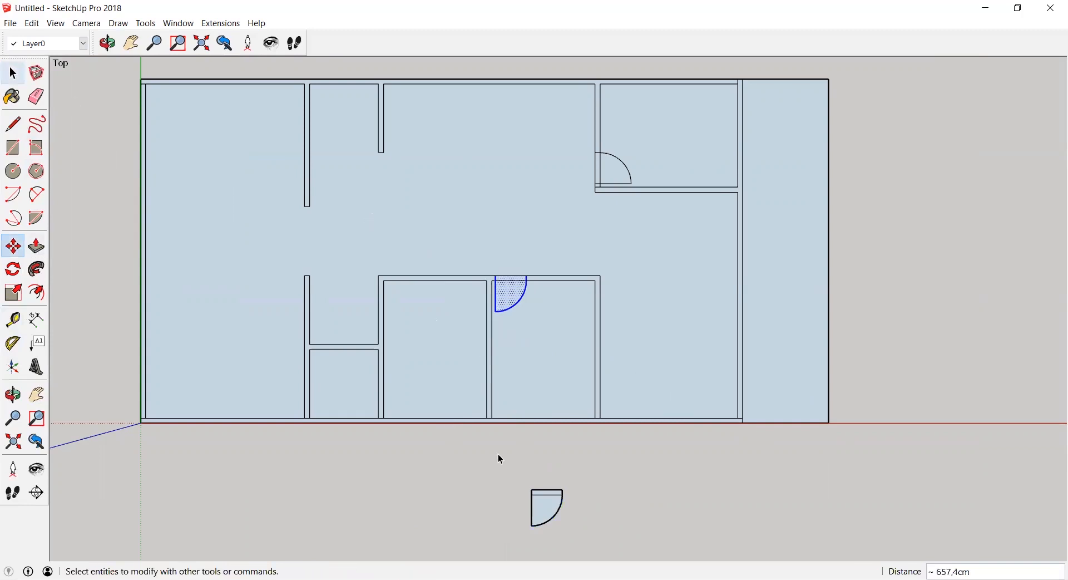
Try to rotate the door symbol left below the floor plan 90° clockwise about its upper-left corner
key("space")
left_click(547, 510)
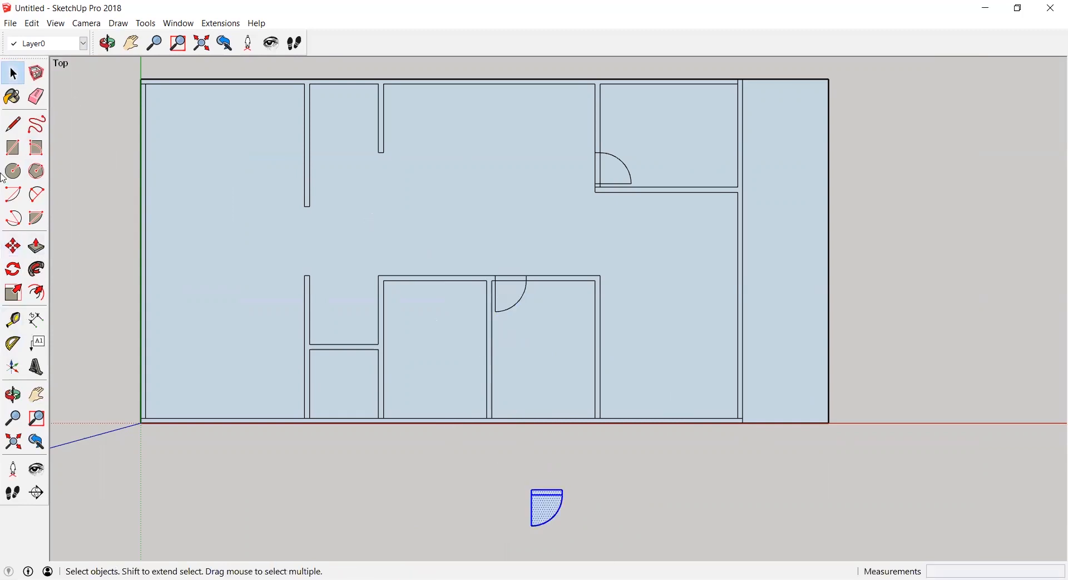
left_click(13, 270)
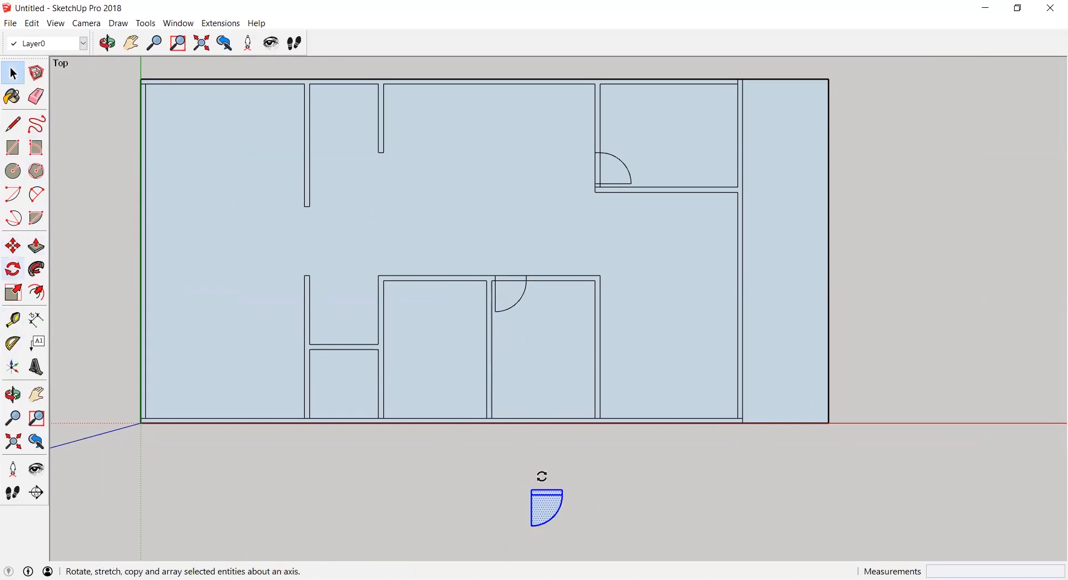
left_click_drag(531, 489, 607, 502)
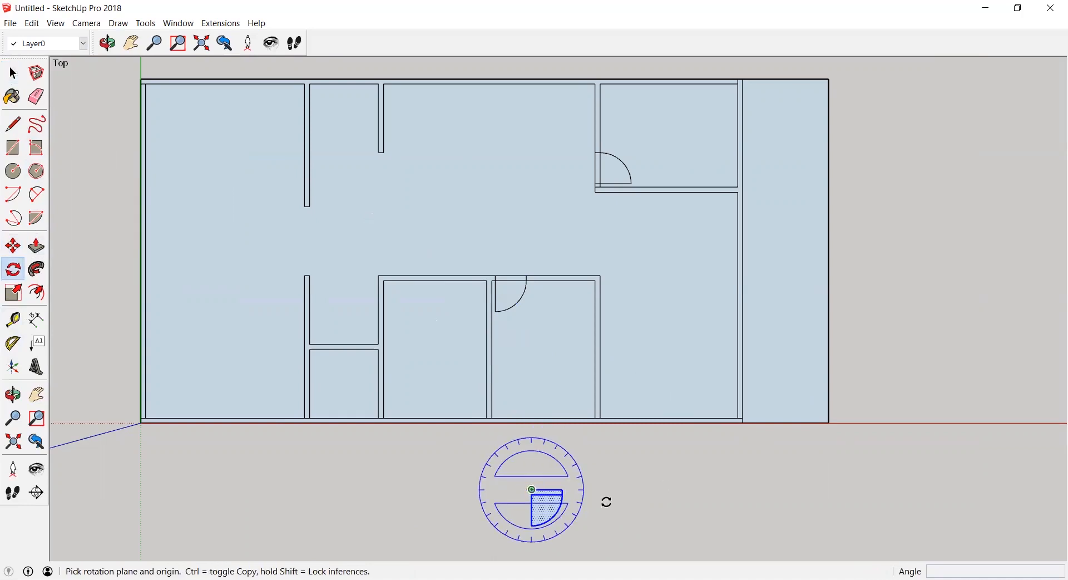
left_click(558, 530)
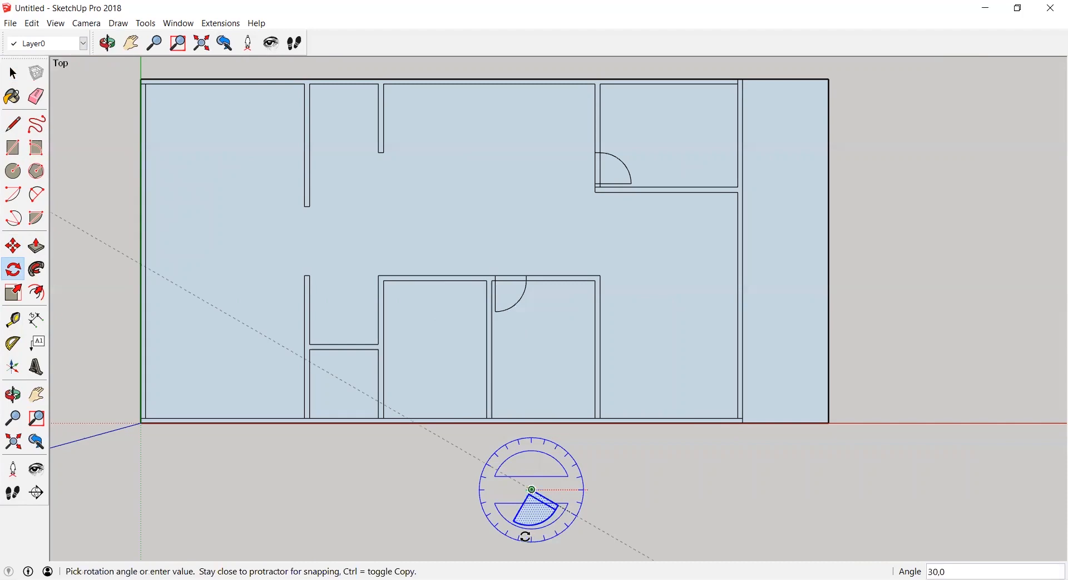
type("90")
key("Return")
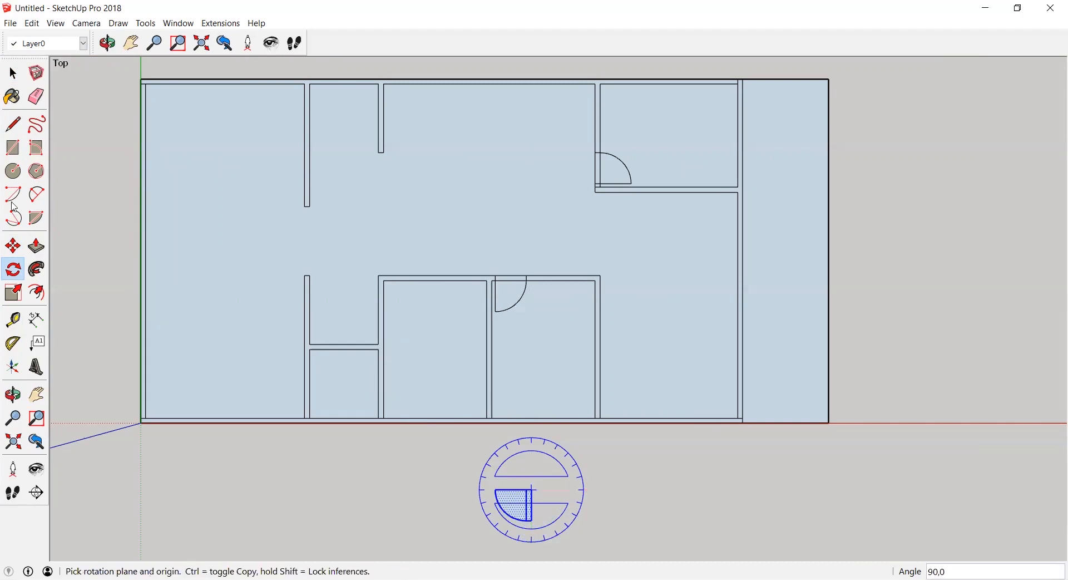
left_click(13, 246)
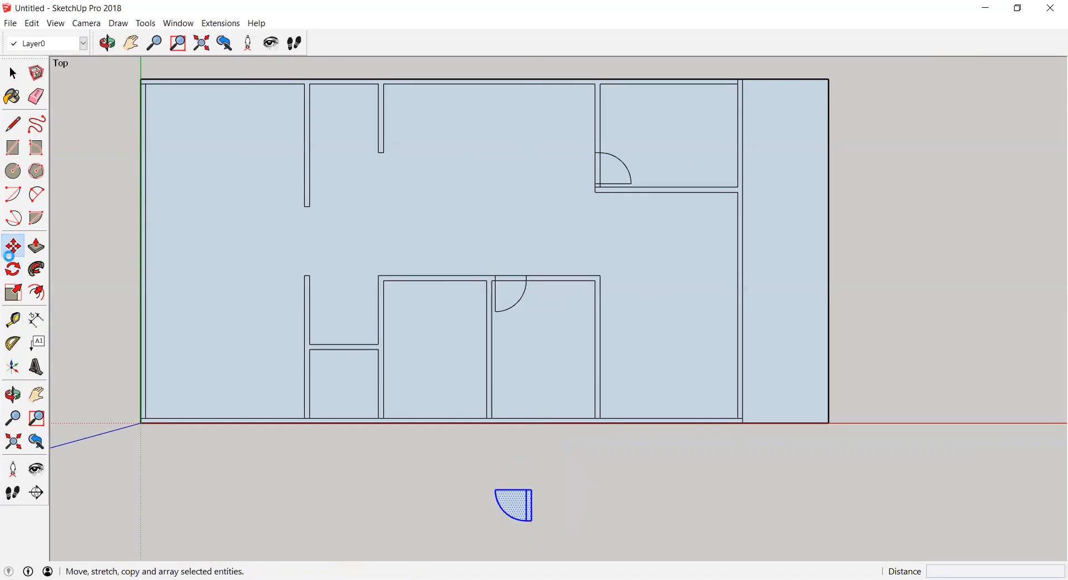
left_click(566, 501)
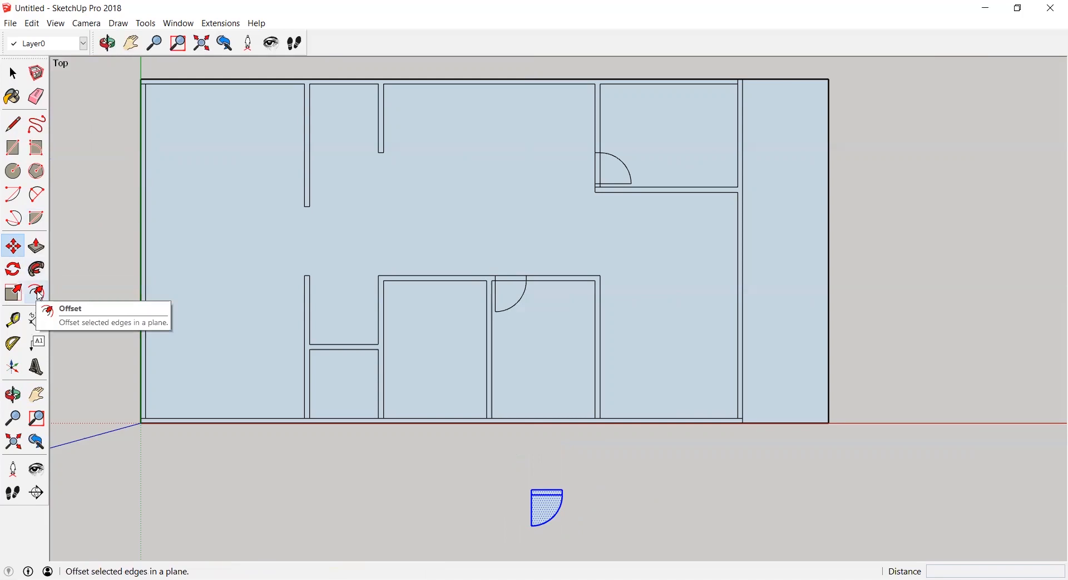
Flip the door symbol below the plan horizontally and vertically by scaling it through its lower-left corner, and deselect it
left_click(13, 293)
left_click_drag(563, 490, 427, 504)
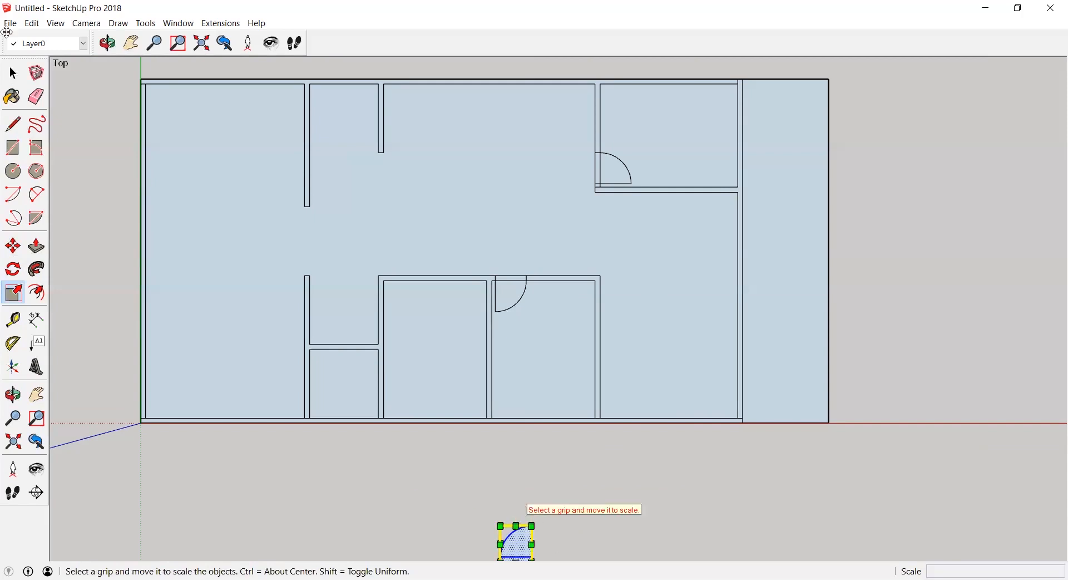
left_click(13, 73)
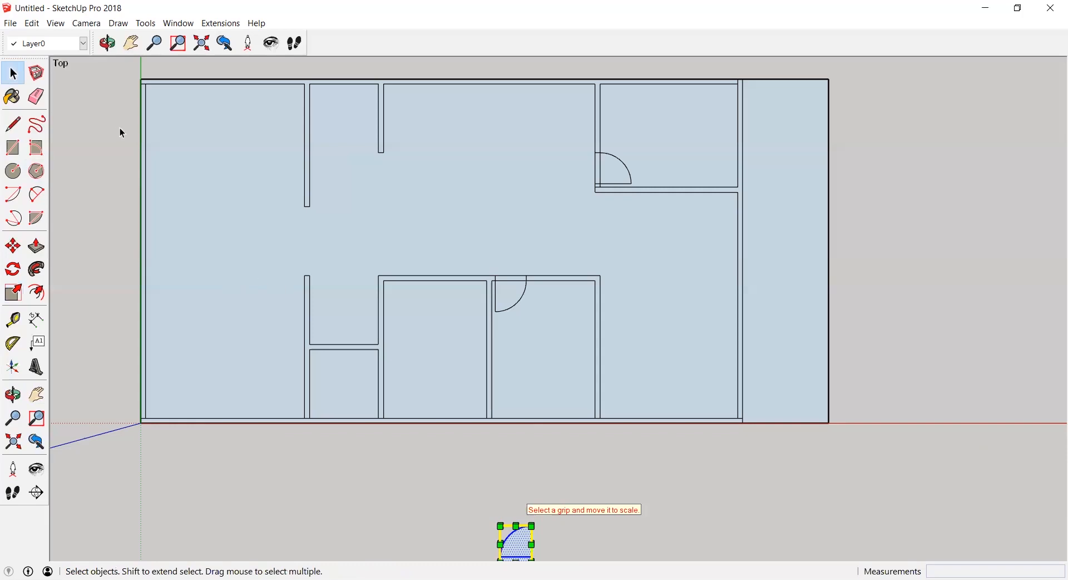
left_click(453, 461)
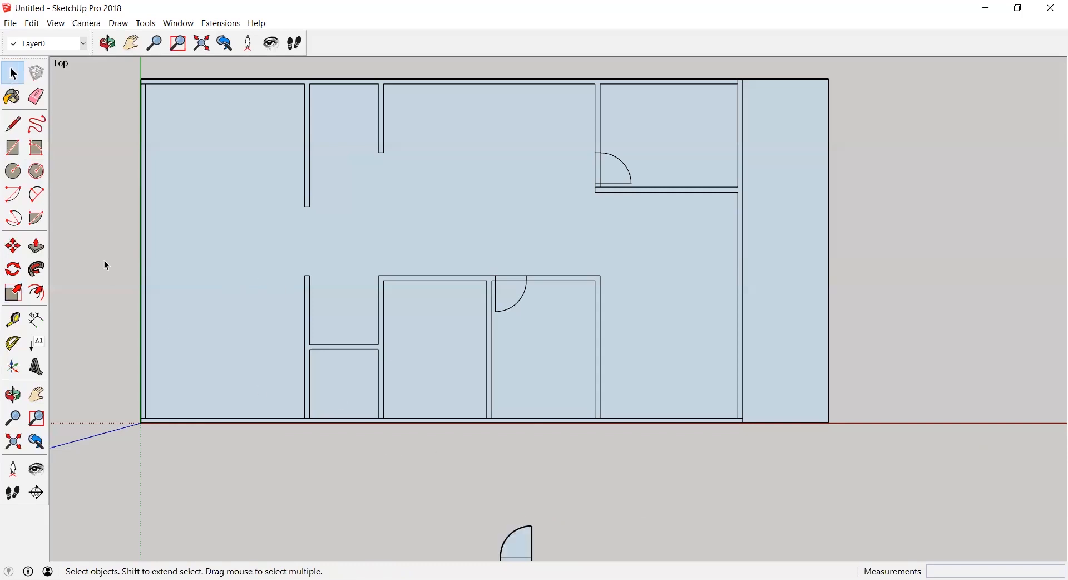
Select the flipped door symbol and try to rotate it about its lower-right corner
left_click_drag(428, 455, 551, 557)
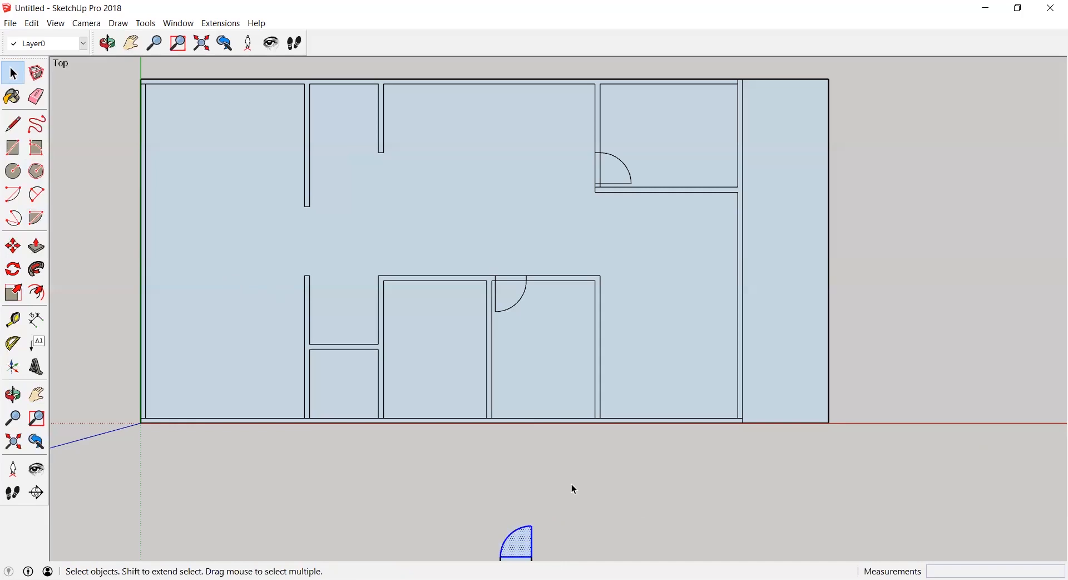
scroll(572, 483, "down", 1)
left_click_drag(449, 494, 566, 555)
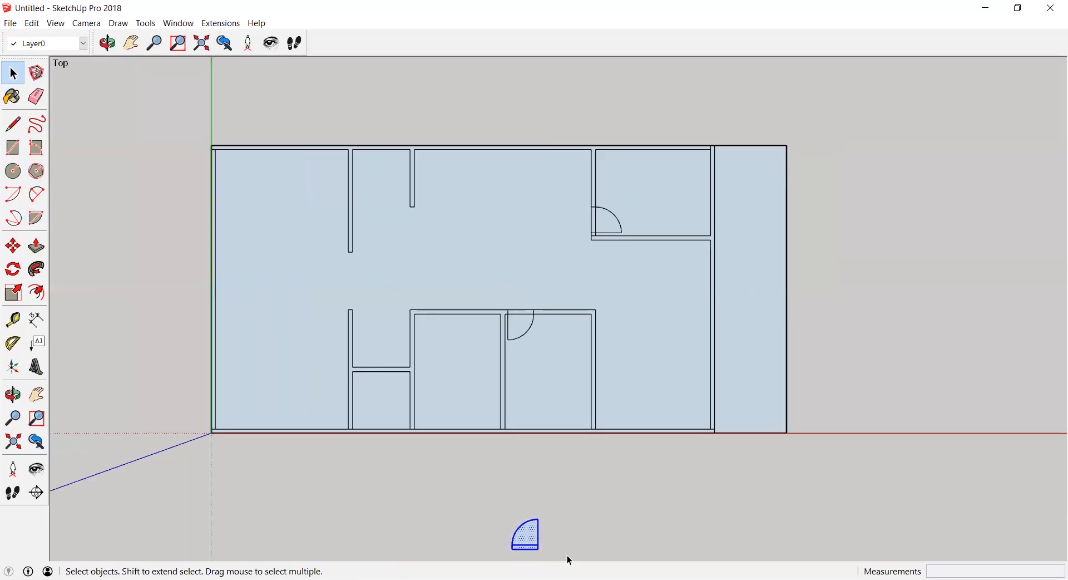
left_click(13, 269)
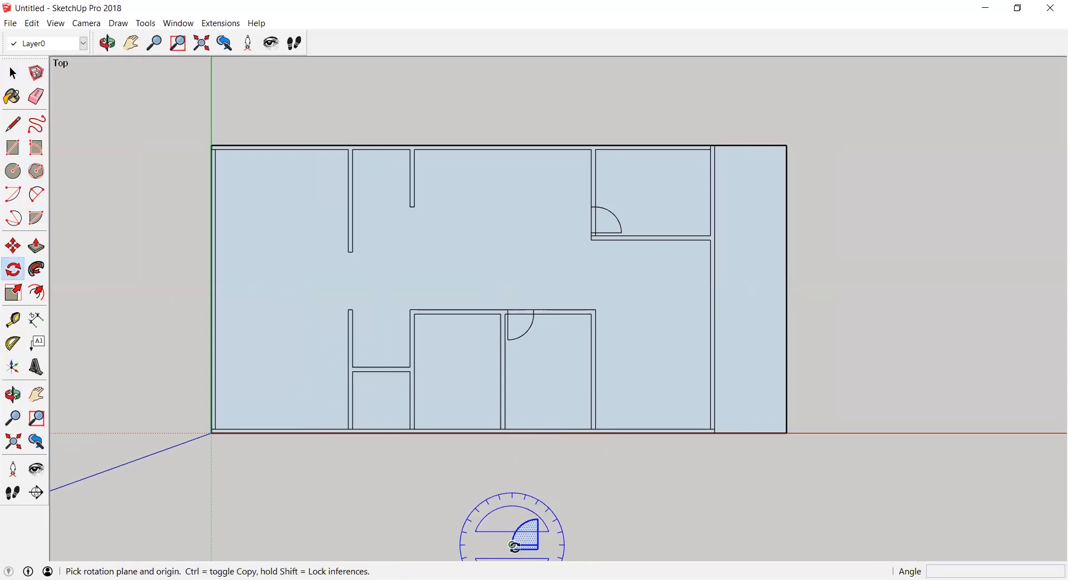
left_click(539, 549)
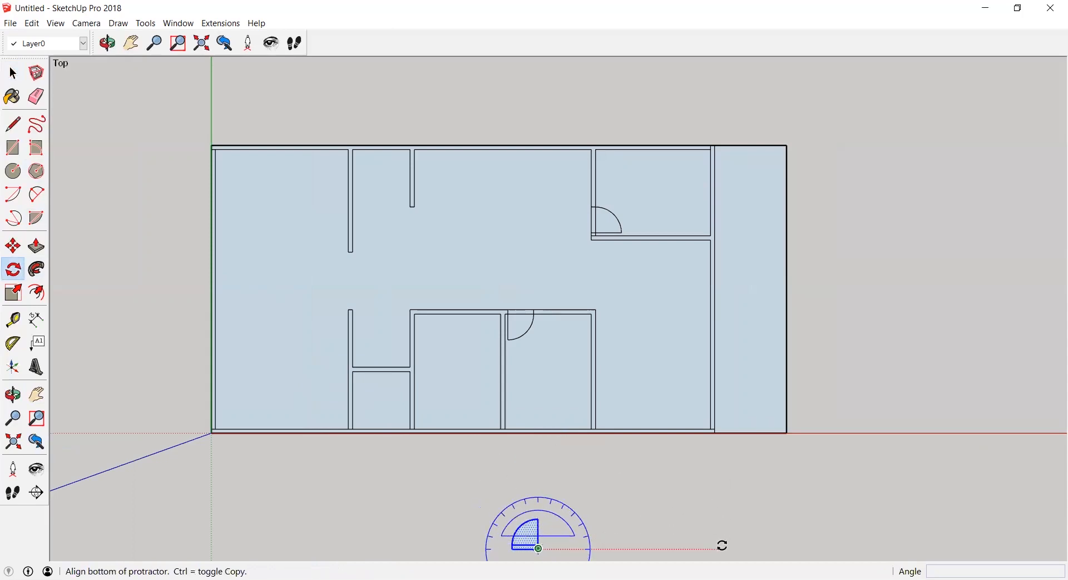
left_click(721, 549)
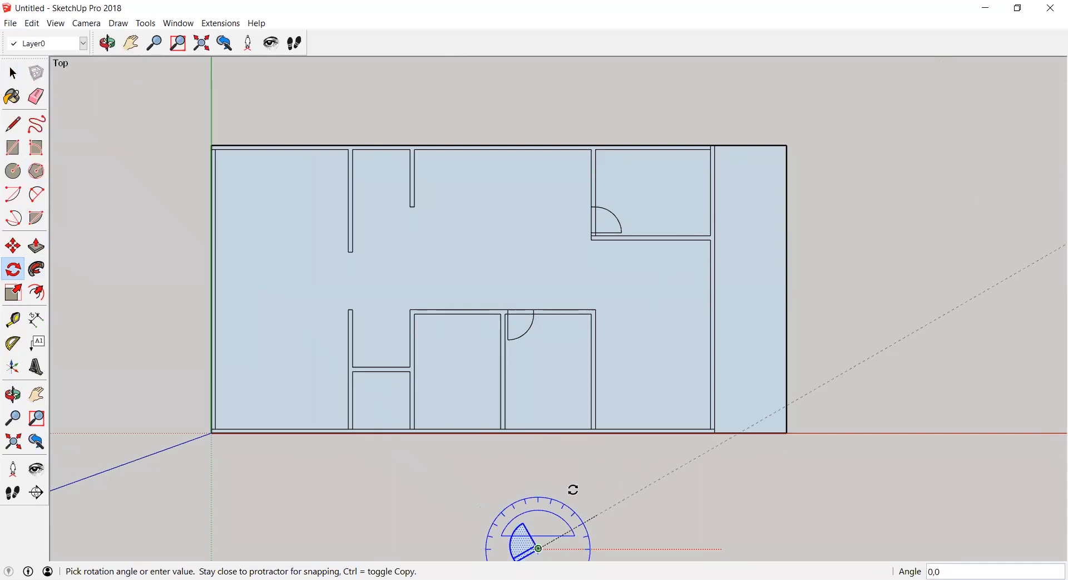
key("Escape")
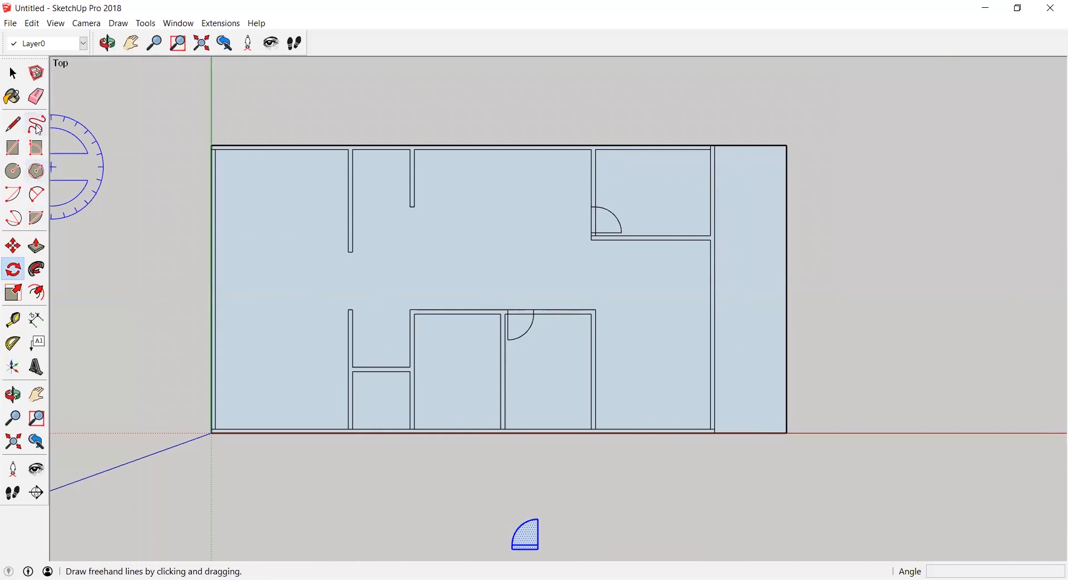
left_click(13, 73)
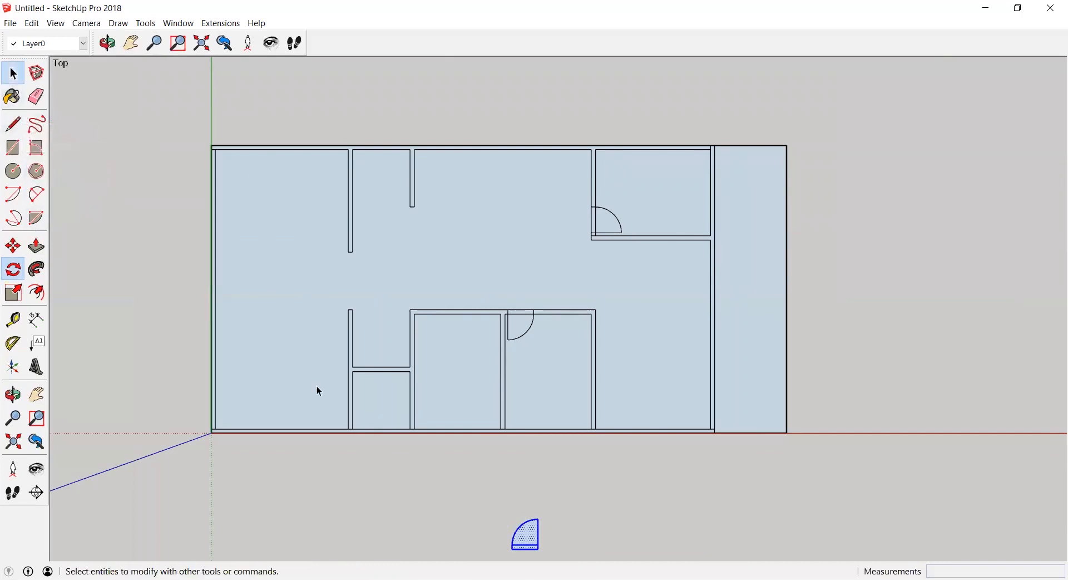
key("m")
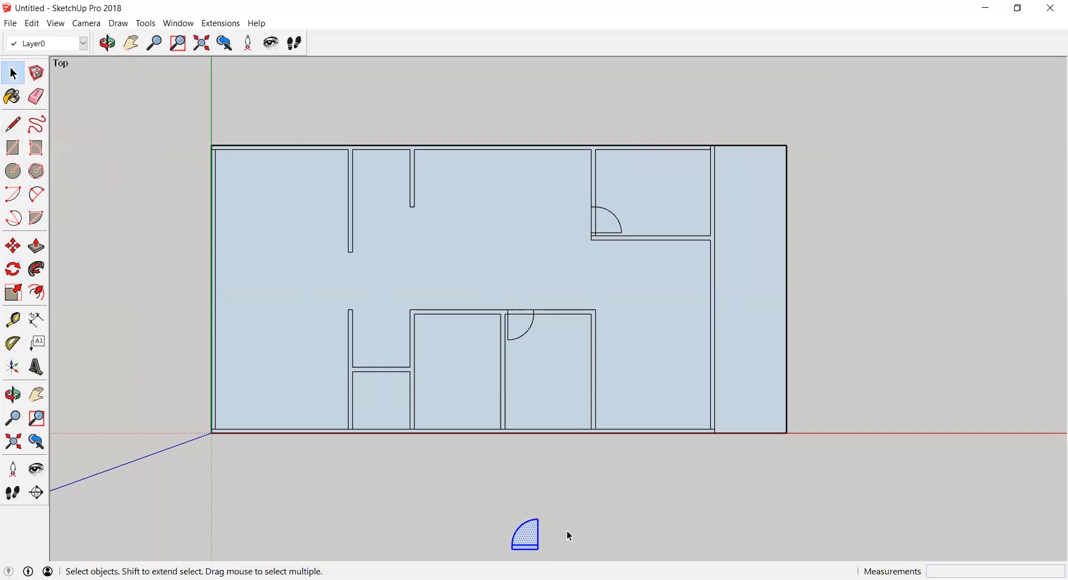
left_click(13, 245)
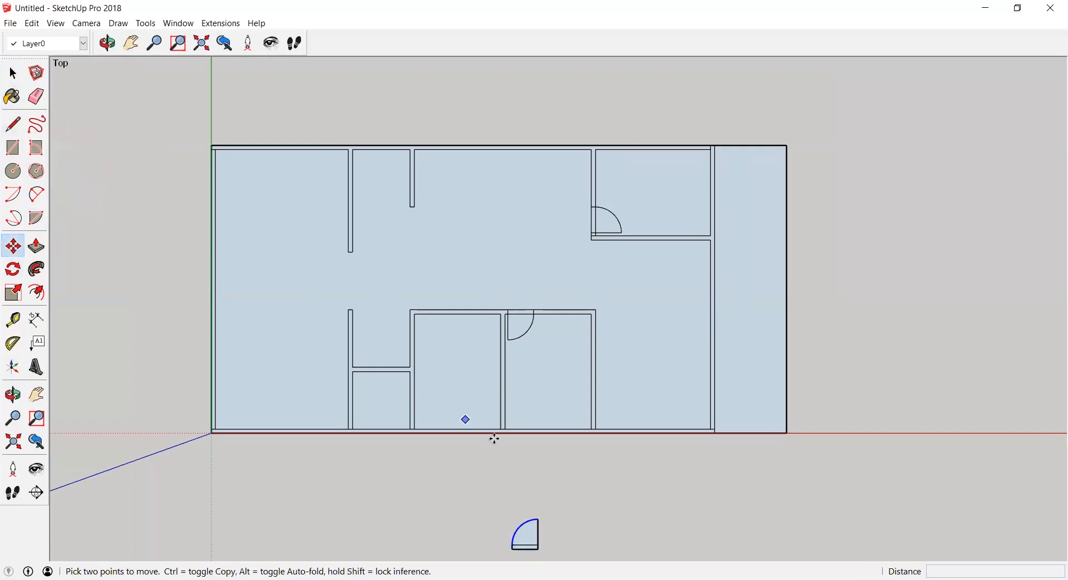
left_click(477, 465)
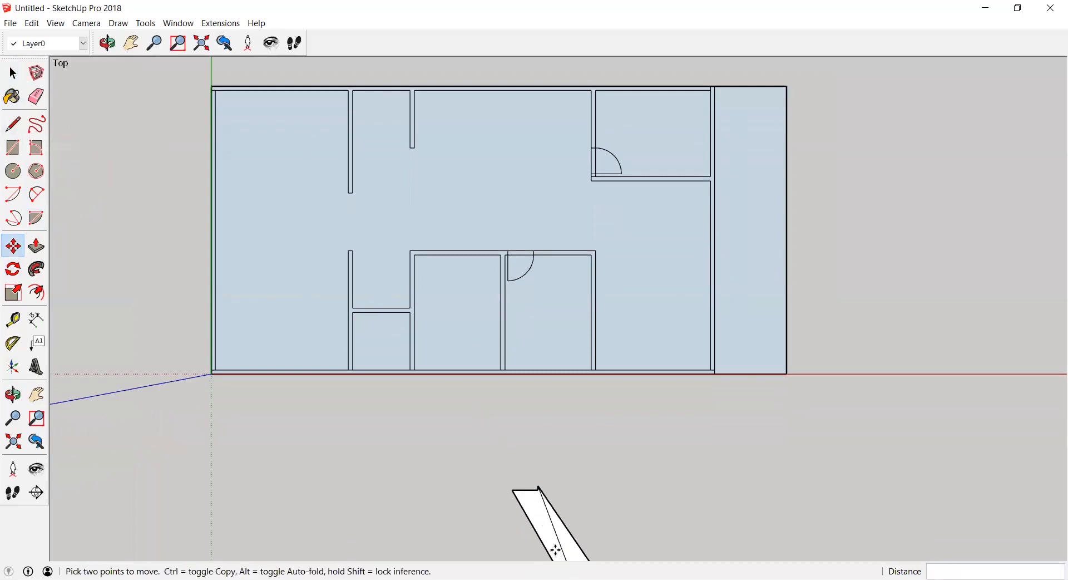
left_click(556, 549)
left_click(13, 73)
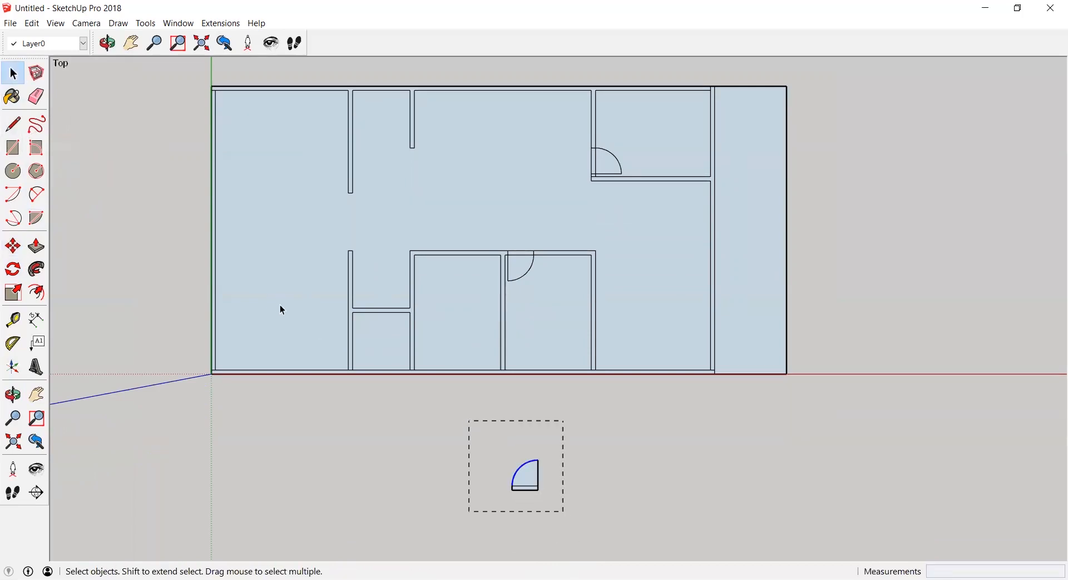
Move the whole flipped door symbol by its lower-right corner about 425 cm up and to the left, below the plan
left_click(586, 501)
left_click_drag(467, 431, 591, 506)
left_click(13, 249)
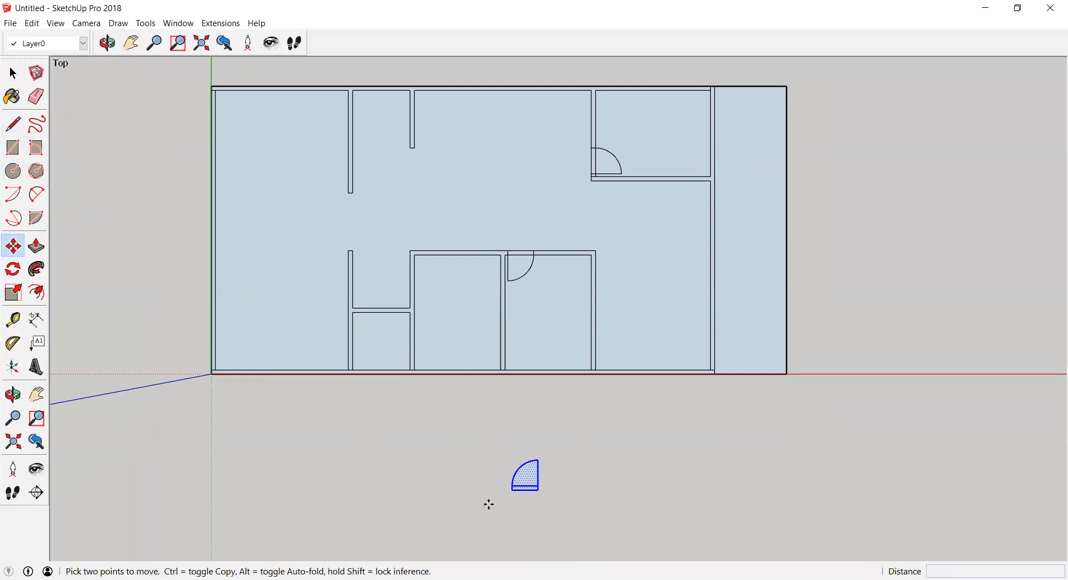
left_click(537, 492)
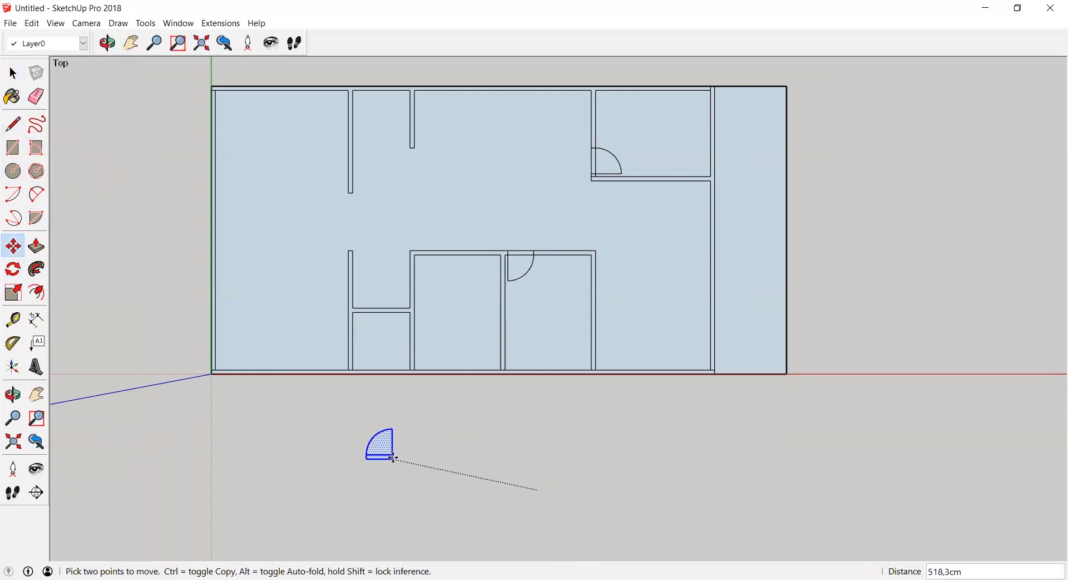
left_click(425, 446)
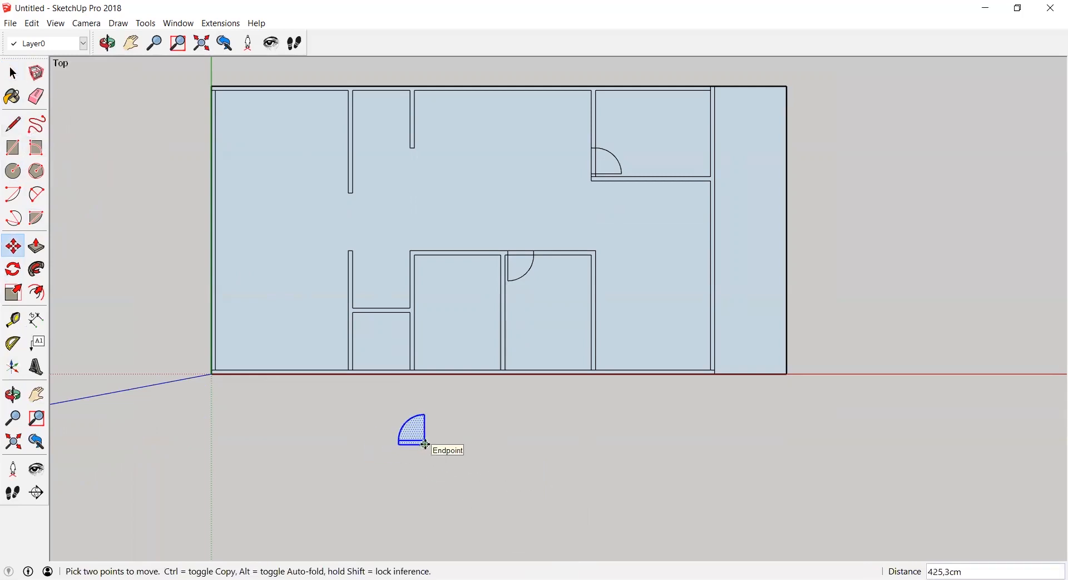
Rotate the door symbol below the plan 90° counterclockwise and delete the inner line of its threshold strip
left_click(36, 218)
left_click(13, 270)
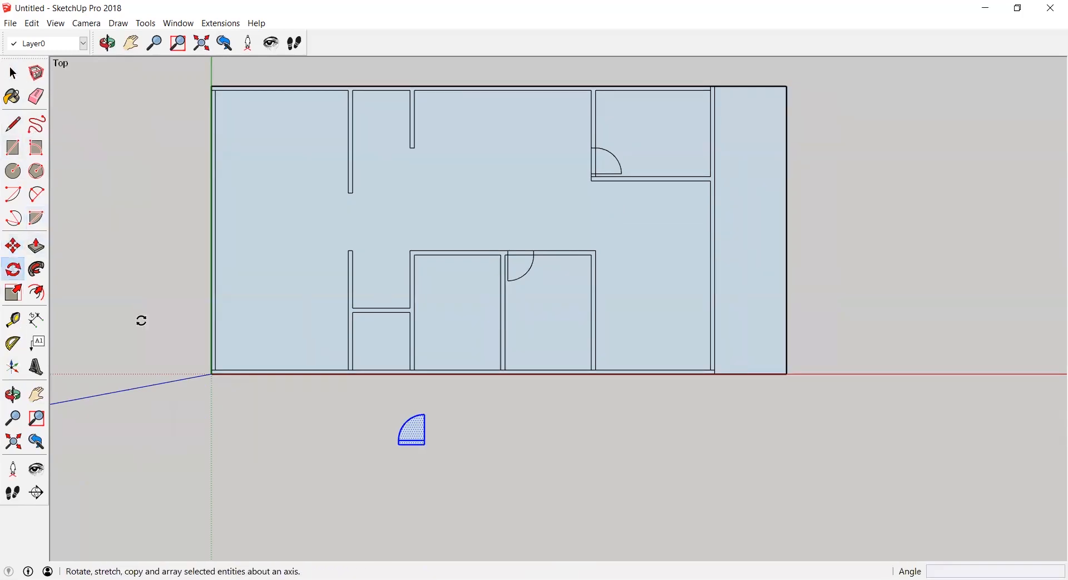
left_click(424, 445)
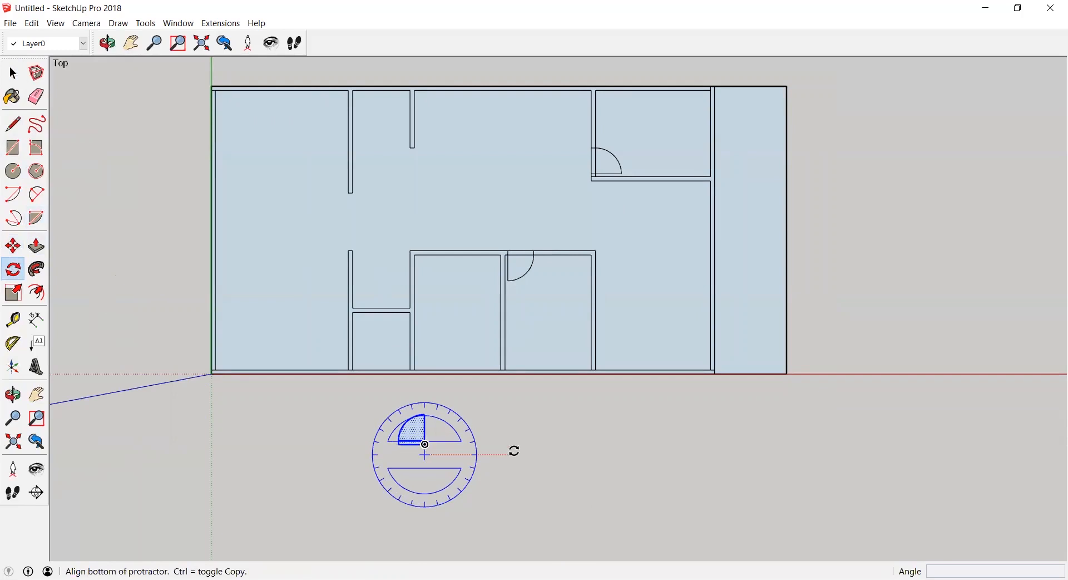
left_click(517, 453)
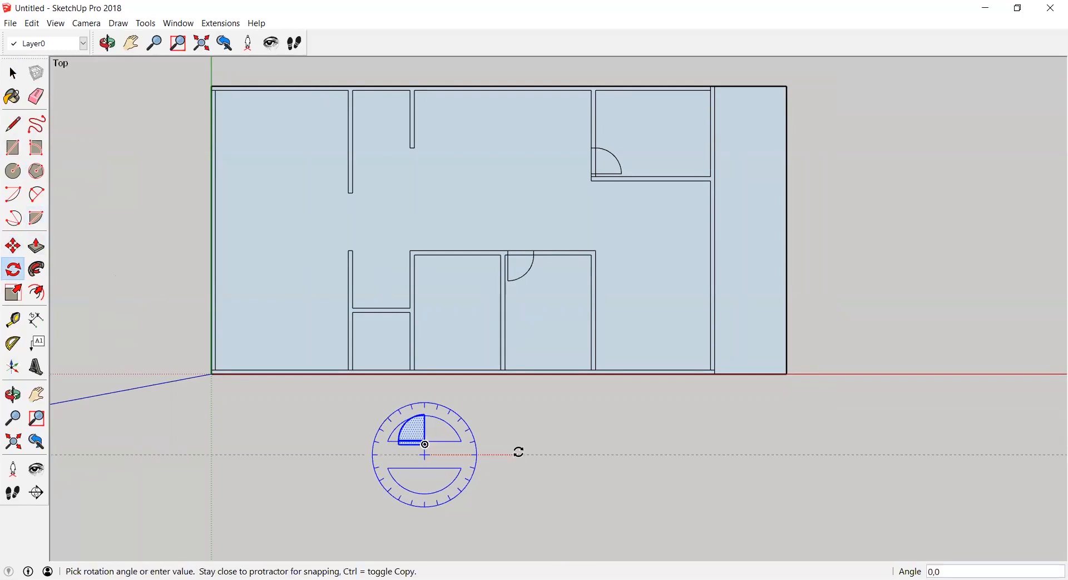
left_click(419, 409)
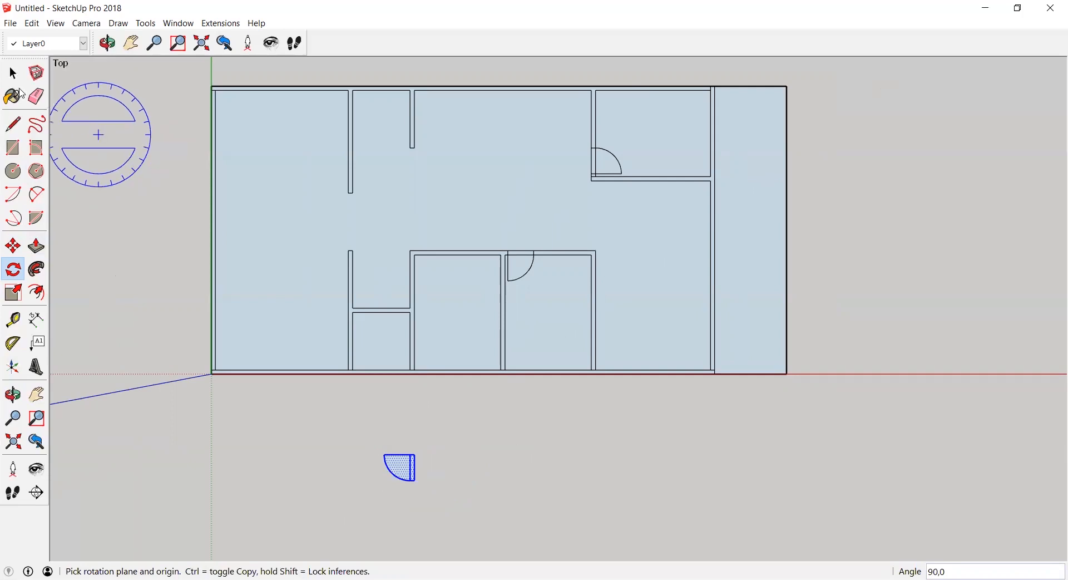
key("space")
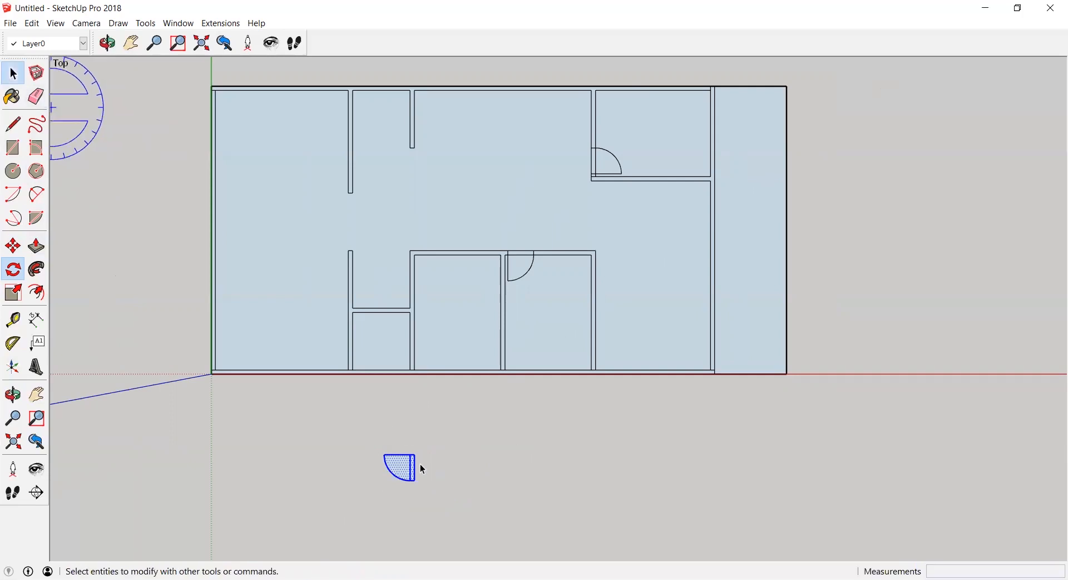
left_click(420, 467)
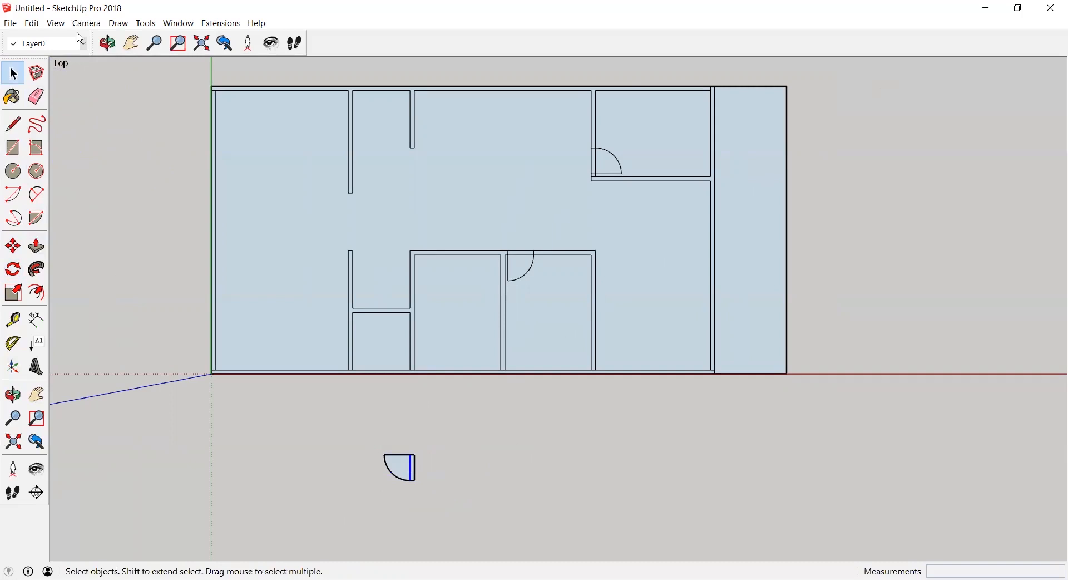
Draw a short line across the upper wall of the lower rooms, just left of the partition between the two larger rooms
left_click(13, 124)
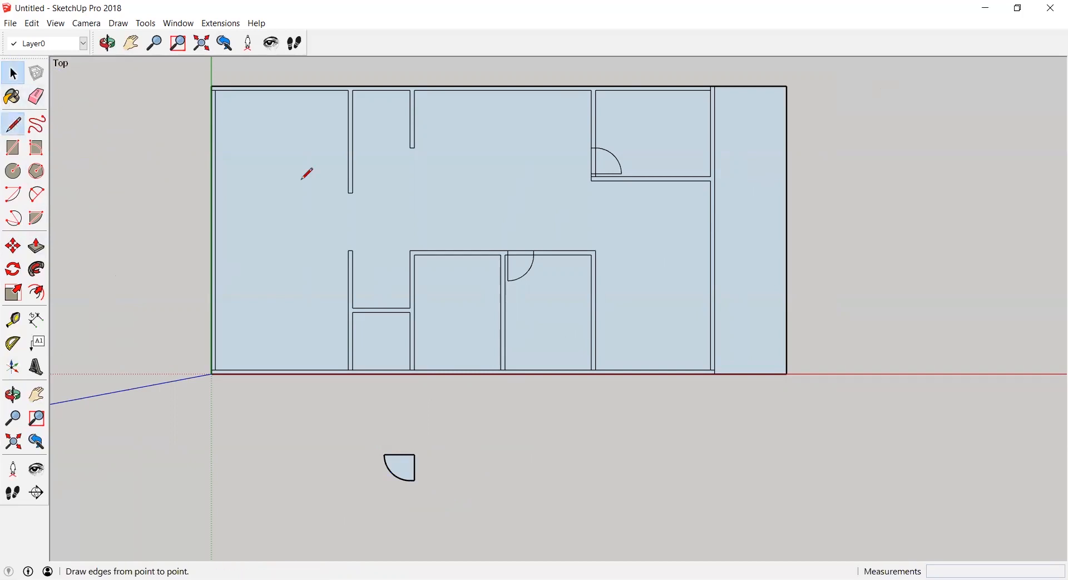
left_click(498, 254)
left_click(498, 251)
Move the door symbol by its upper-right corner onto the short line in the upper wall, left of the partition
left_click(25, 74)
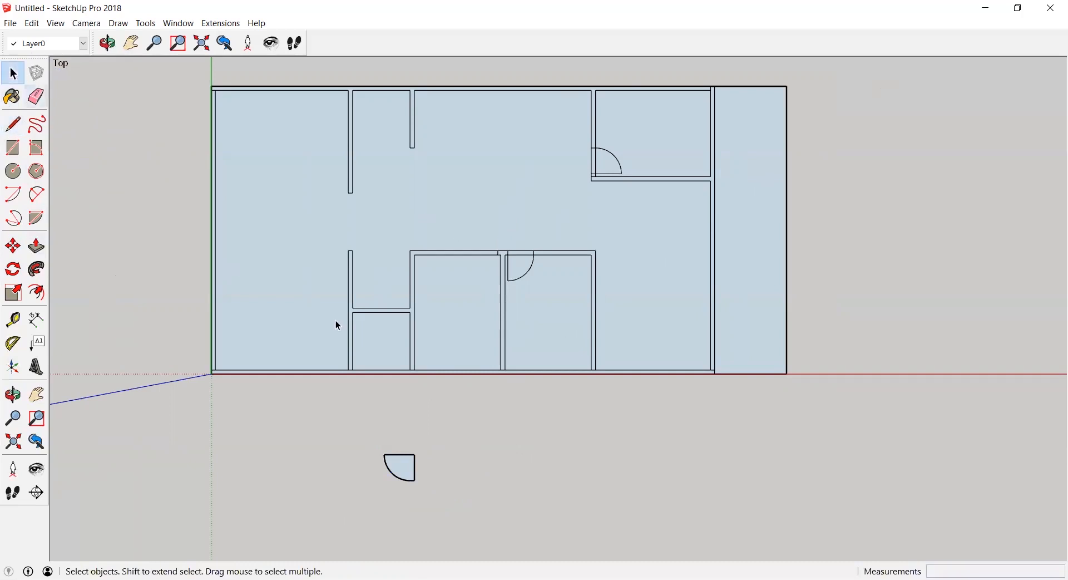
left_click_drag(475, 526, 362, 401)
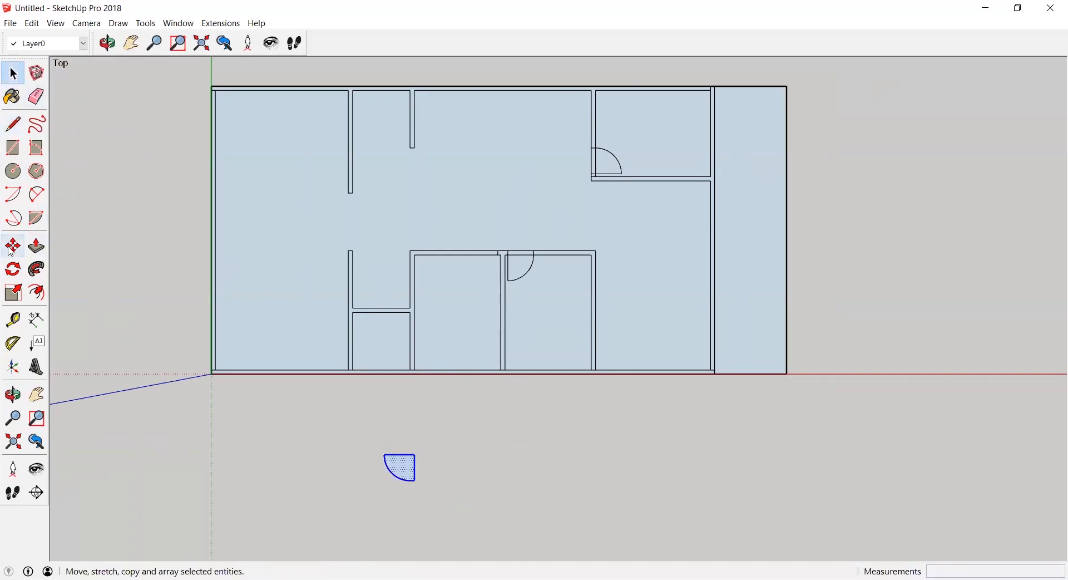
left_click(13, 246)
left_click(416, 454)
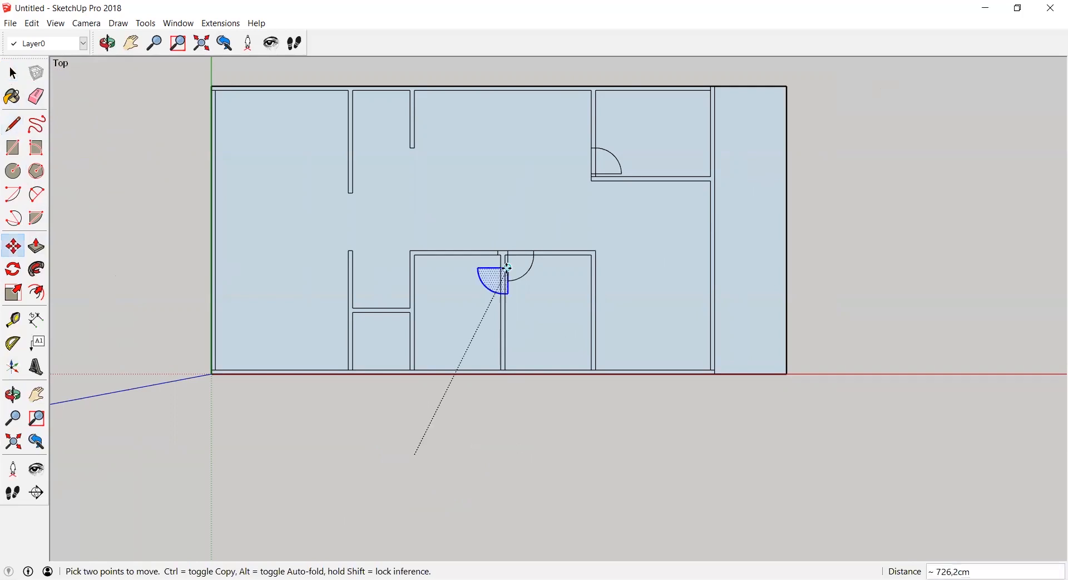
left_click(499, 252)
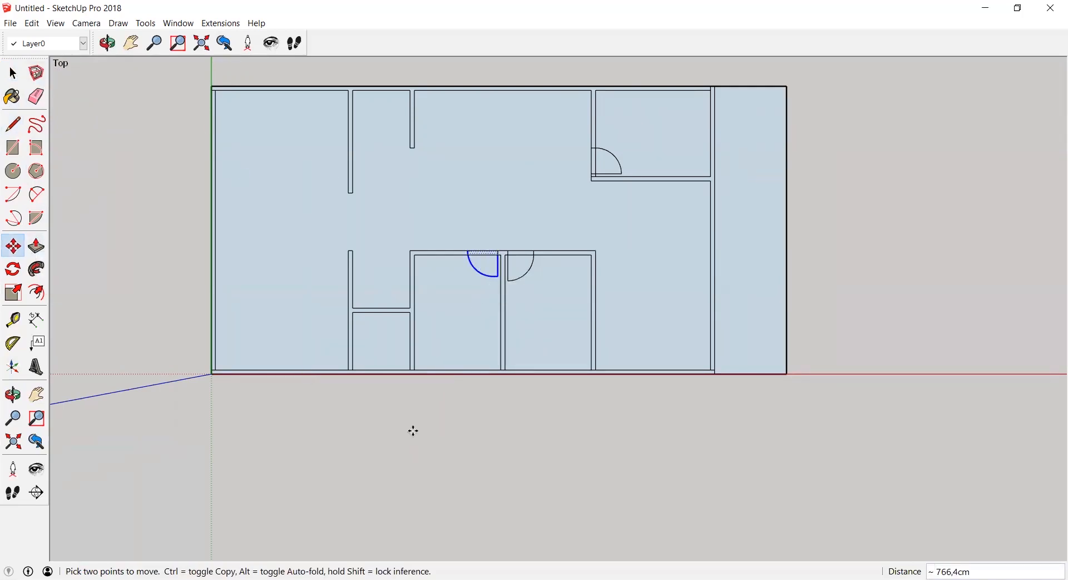
Undo back to the two unflipped door symbols below the plan and redo the move of one into the right-hand lower room
key("Escape")
key("ctrl+z")
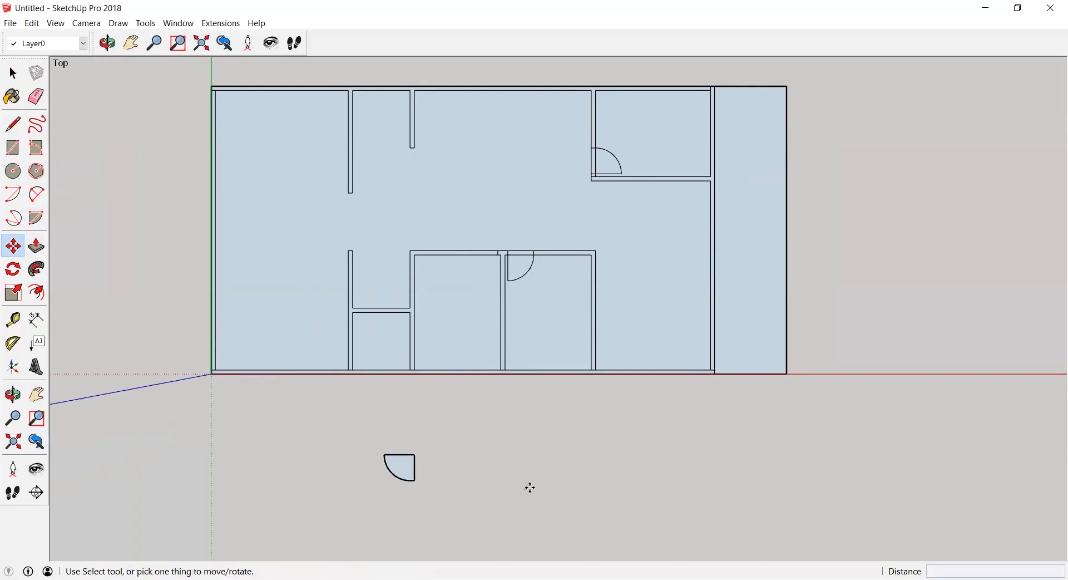
key("ctrl+z")
key("ctrl+z")
key("ctrl+z")
key("ctrl+z")
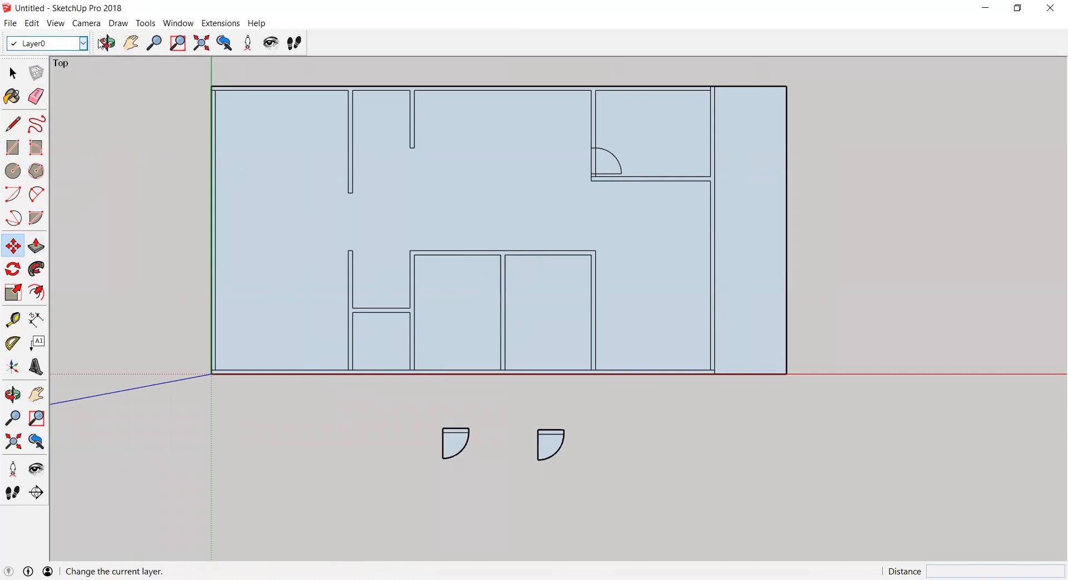
left_click(32, 23)
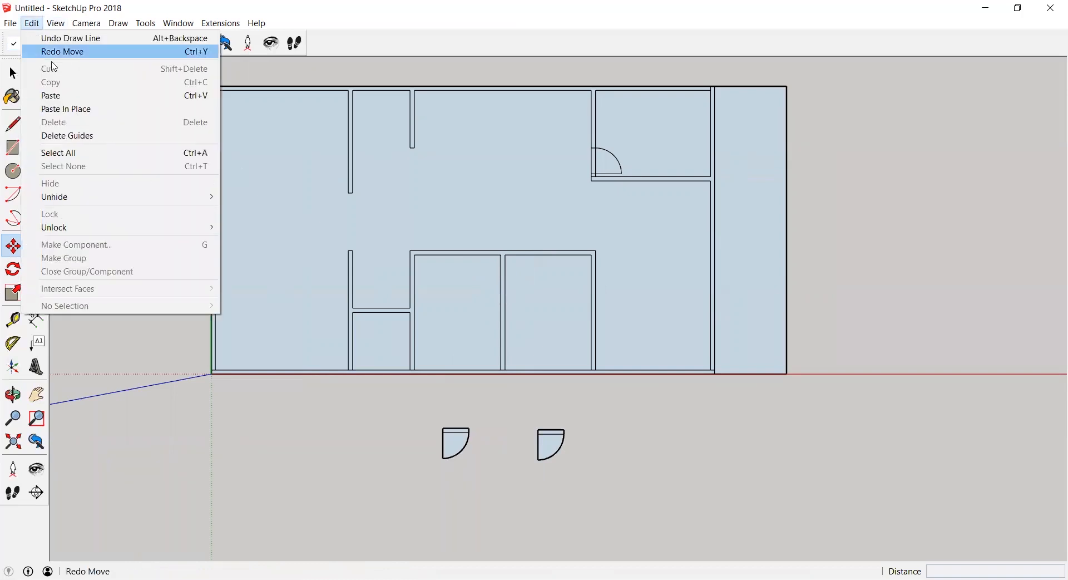
left_click(56, 52)
key("space")
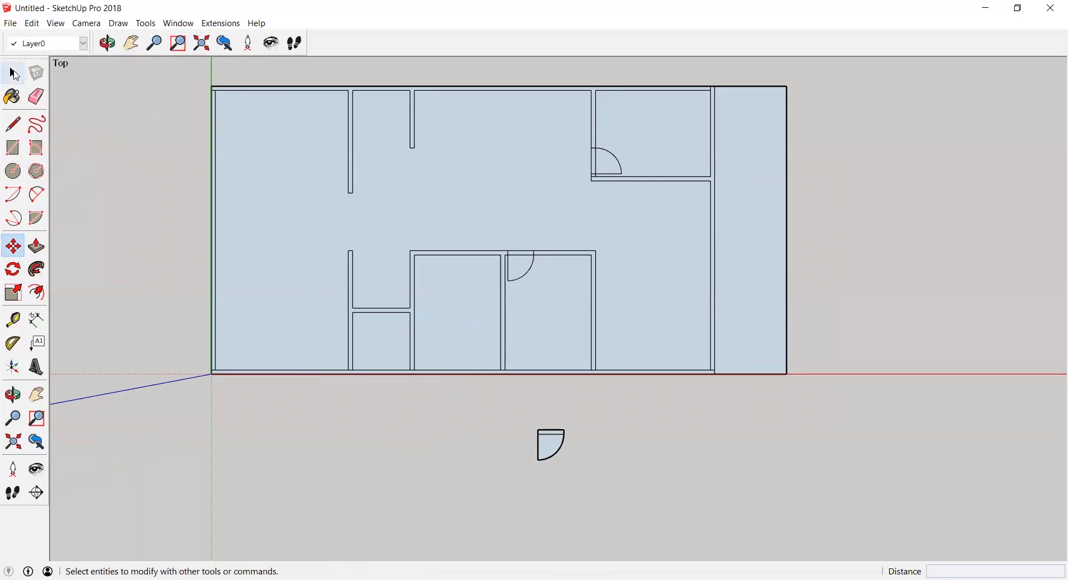
Delete the inner line of the remaining door symbol and rotate it 90° clockwise about its upper-left corner
left_click(553, 435)
left_click_drag(525, 423, 620, 479)
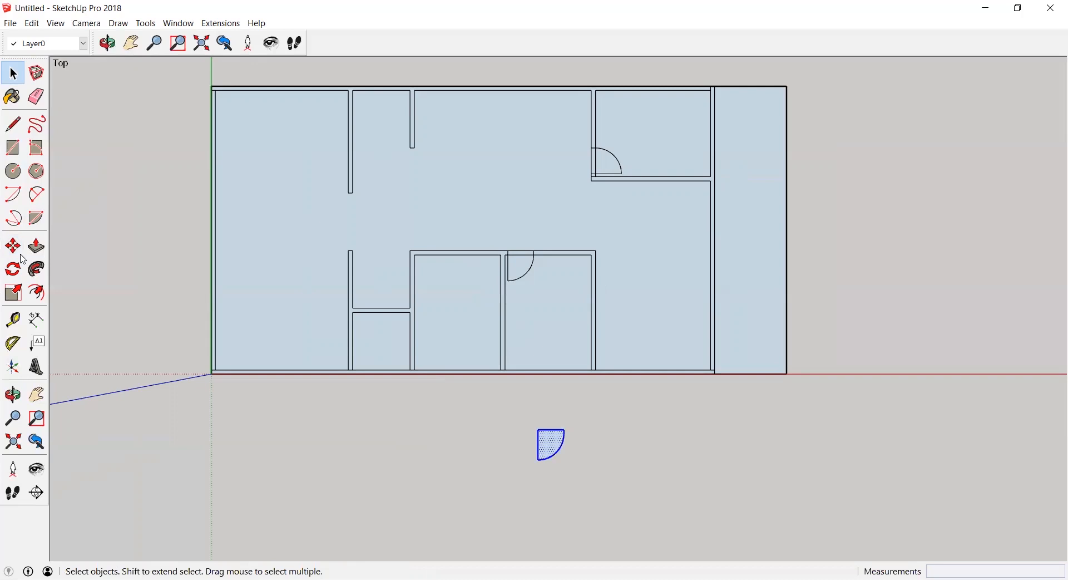
key("q")
left_click(538, 429)
left_click(531, 474)
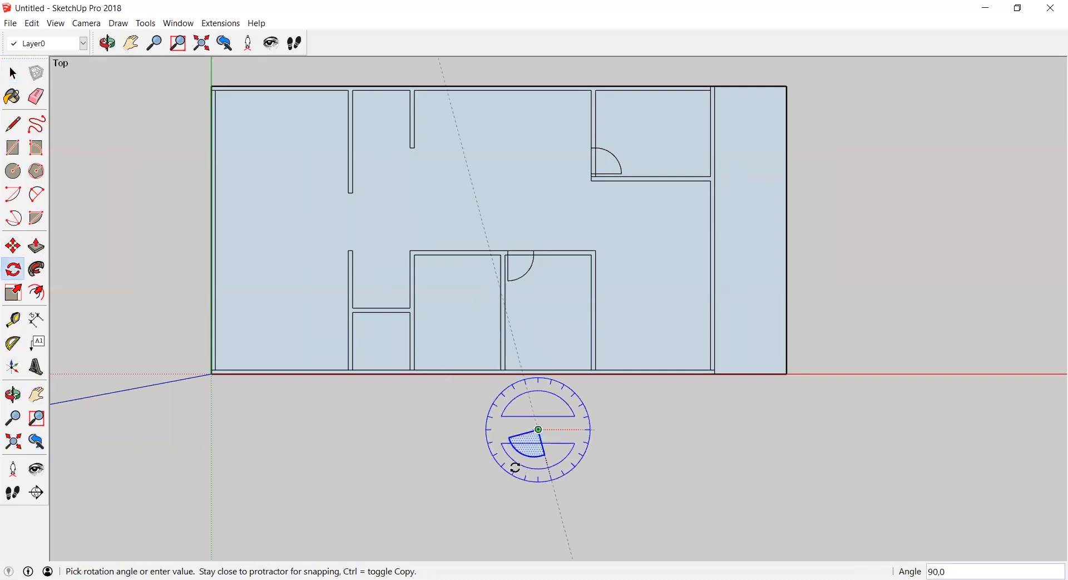
left_click(542, 470)
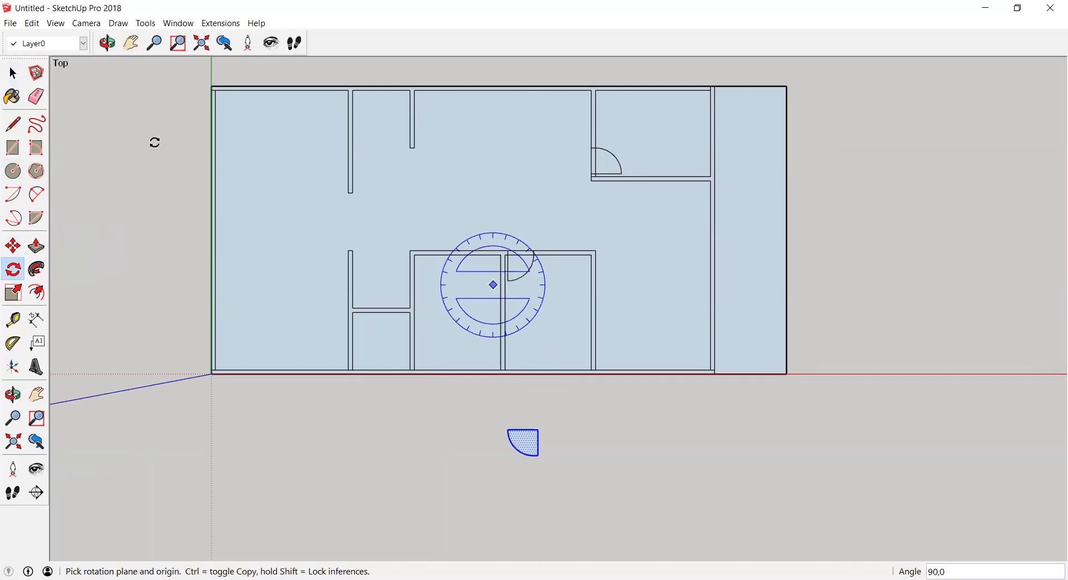
Move the rotated door symbol by its upper-right corner onto the upper wall, just left of the partition between the two larger lower rooms
type("m")
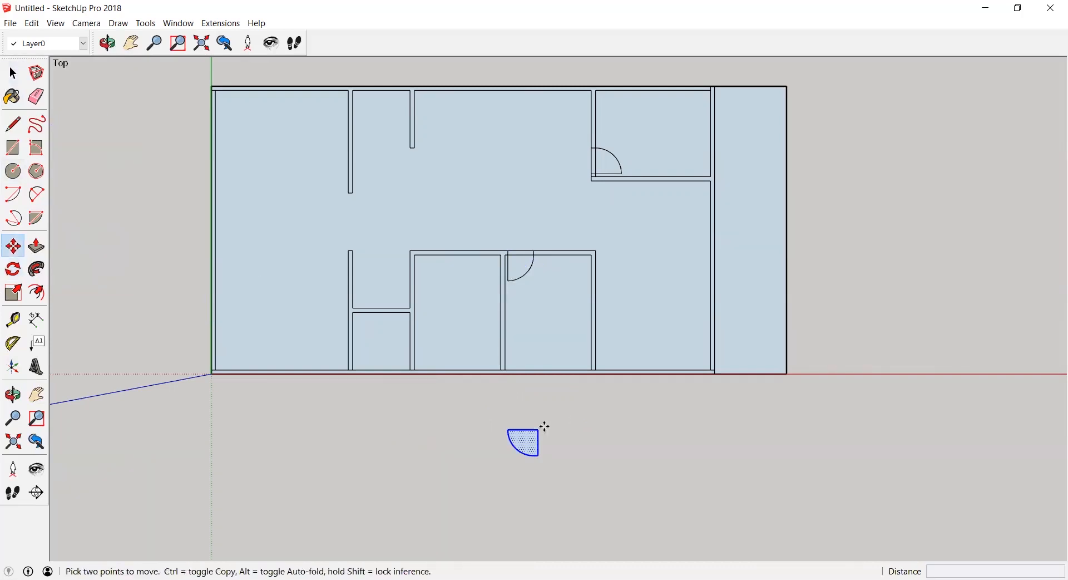
type("10")
key("Return")
left_click(539, 429)
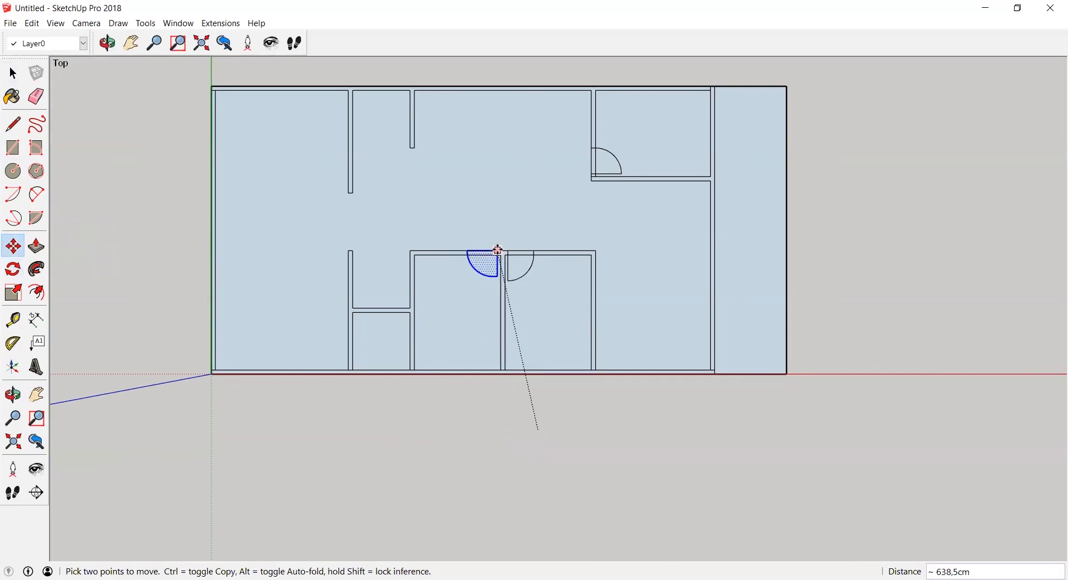
left_click(499, 251)
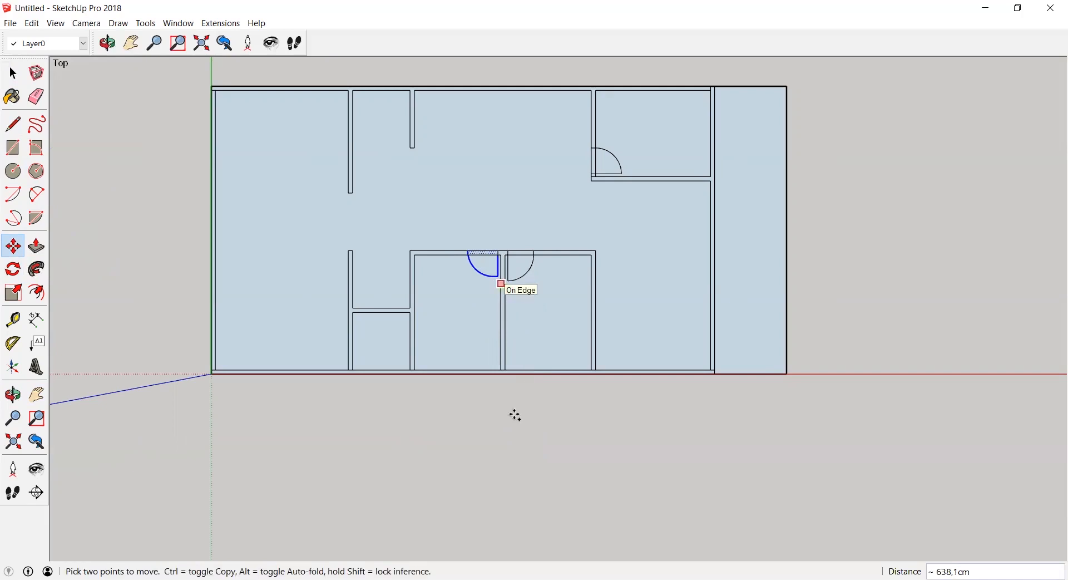
Try to paste a door symbol onto the upper wall of the small lower room, near its left corner
key("ctrl+v")
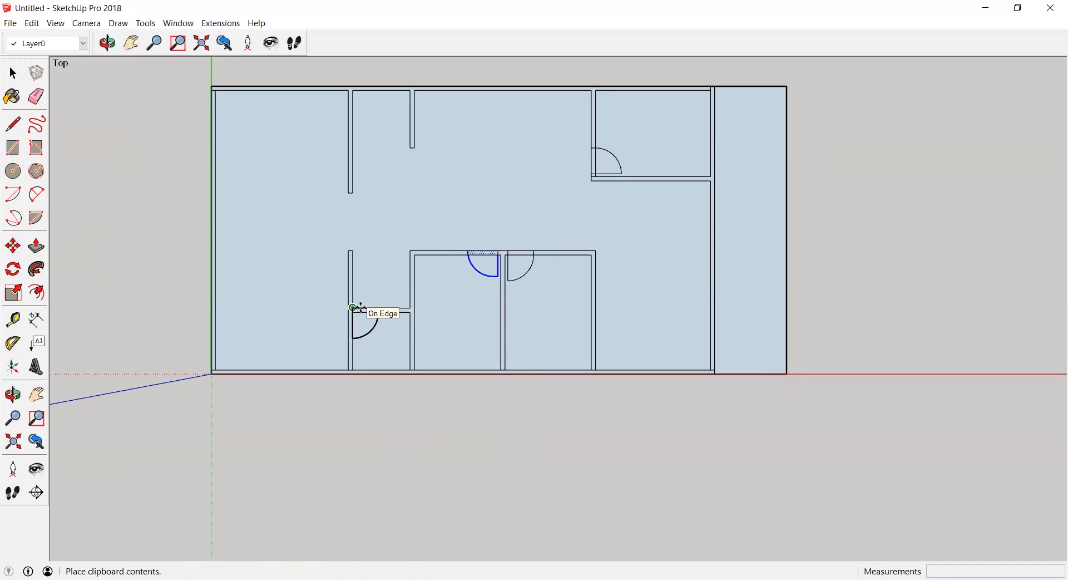
left_click(361, 305)
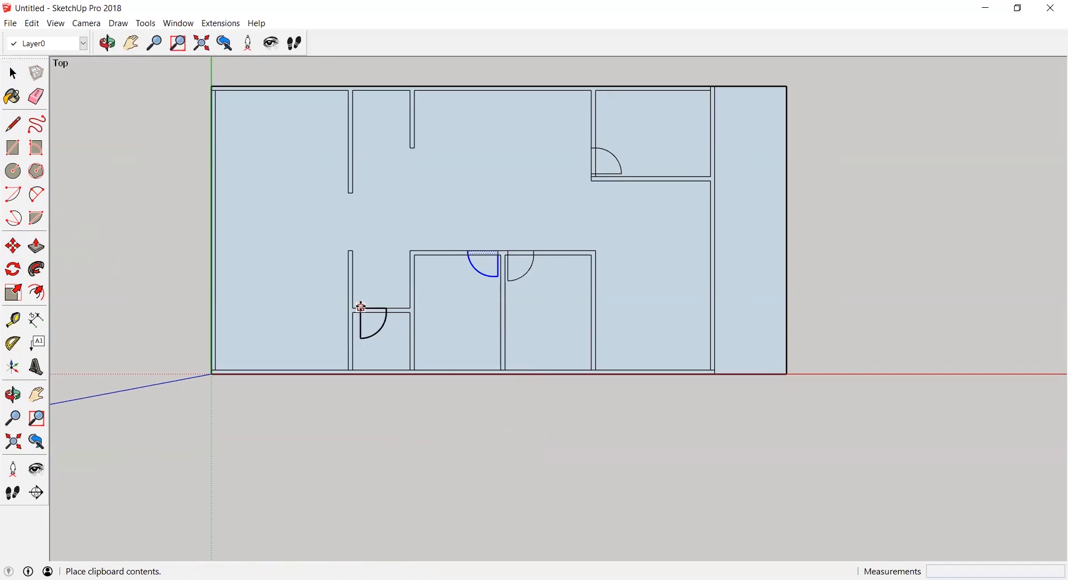
key("m")
key("ctrl+z")
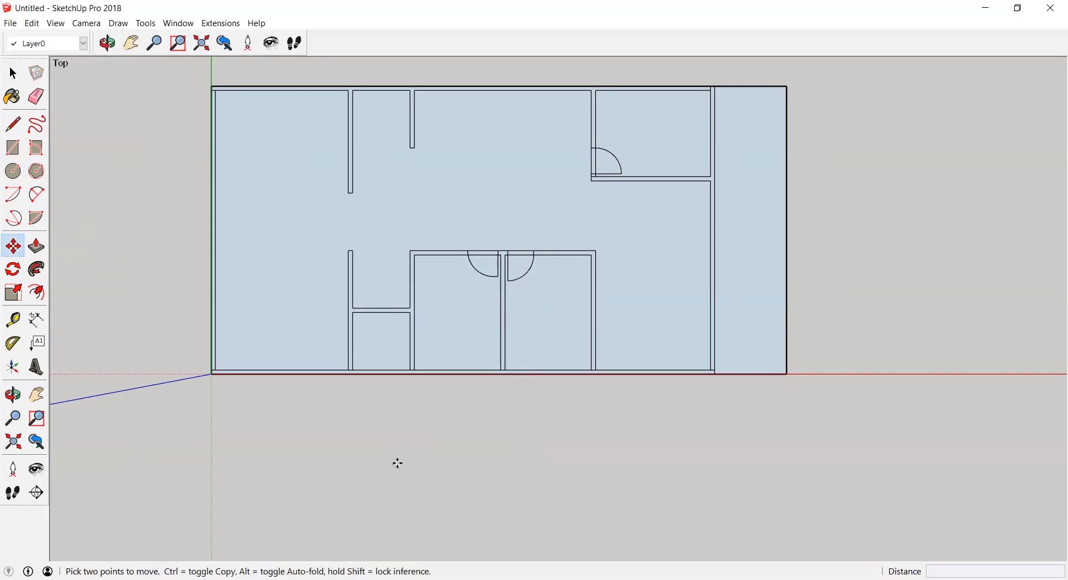
Paste a copy of the door symbol in the empty area below the left part of the plan
key("ctrl+v")
left_click(318, 459)
key("m")
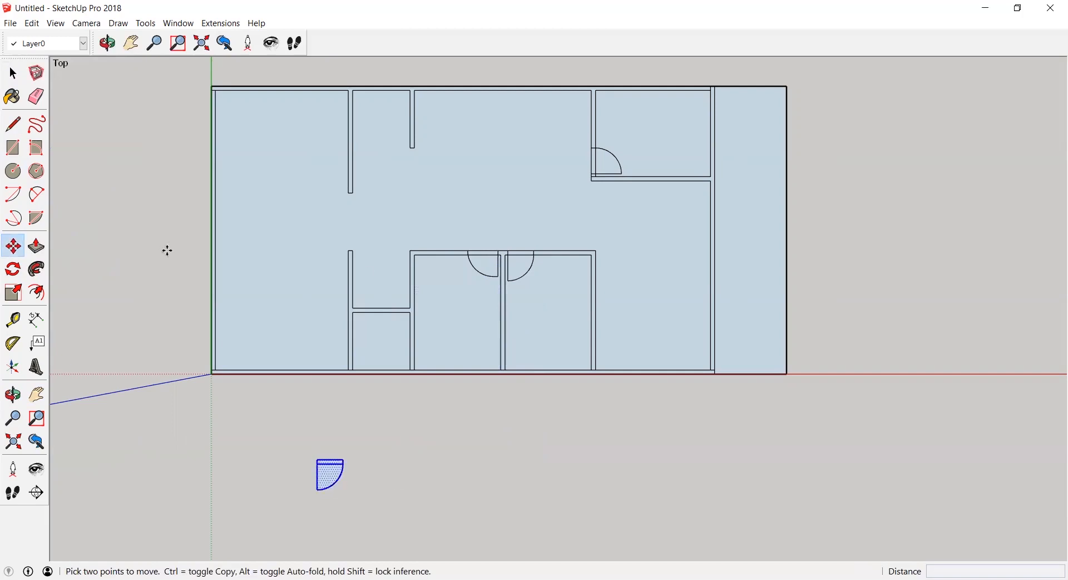
Undo the paste as well as the placement, rotation and inner-line deletion of the previous door symbol
key("ctrl+z")
key("ctrl+z")
key("ctrl+z")
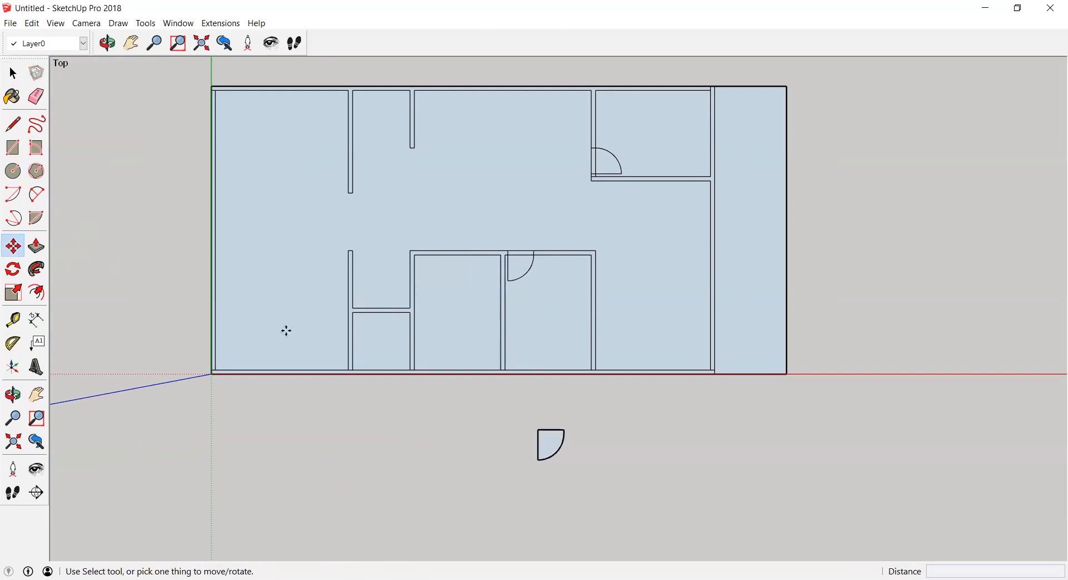
left_click(13, 73)
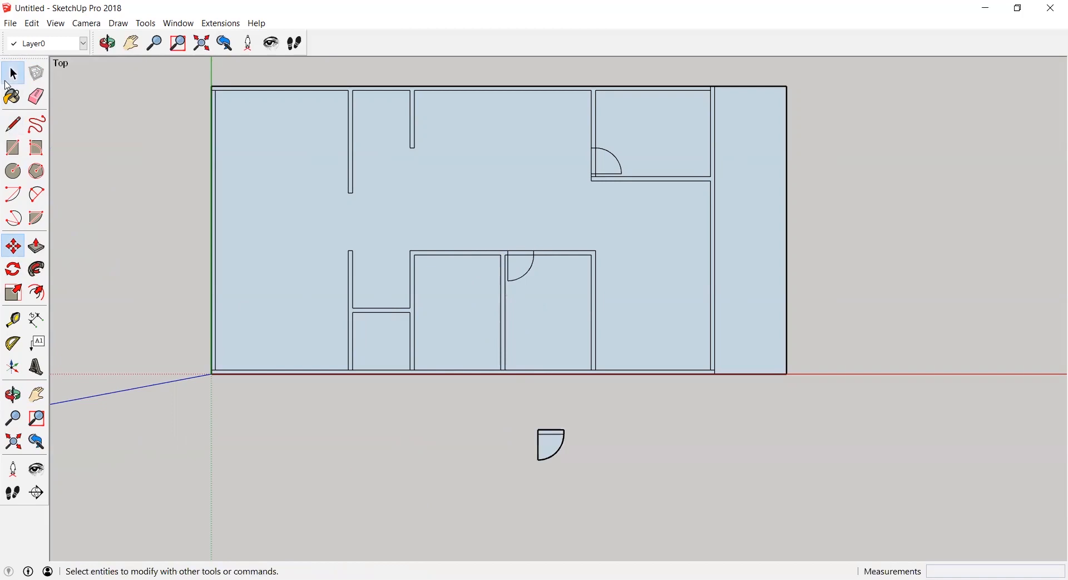
Draw 10 cm offset lines from the upper-left inner corners of the left larger lower room and the small lower room
left_click(13, 124)
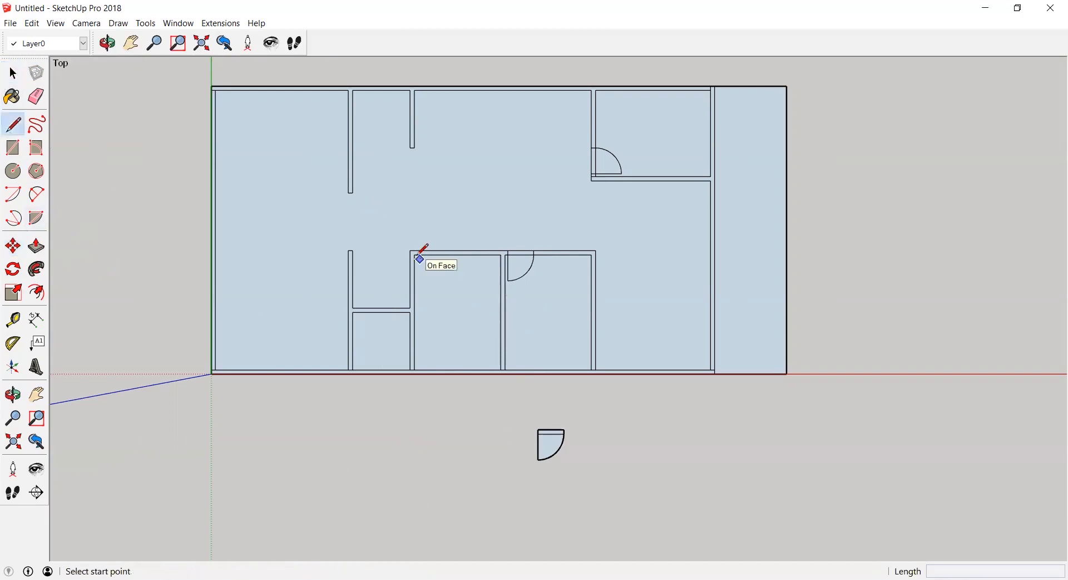
left_click(414, 255)
type("10")
key("Return")
left_click(352, 312)
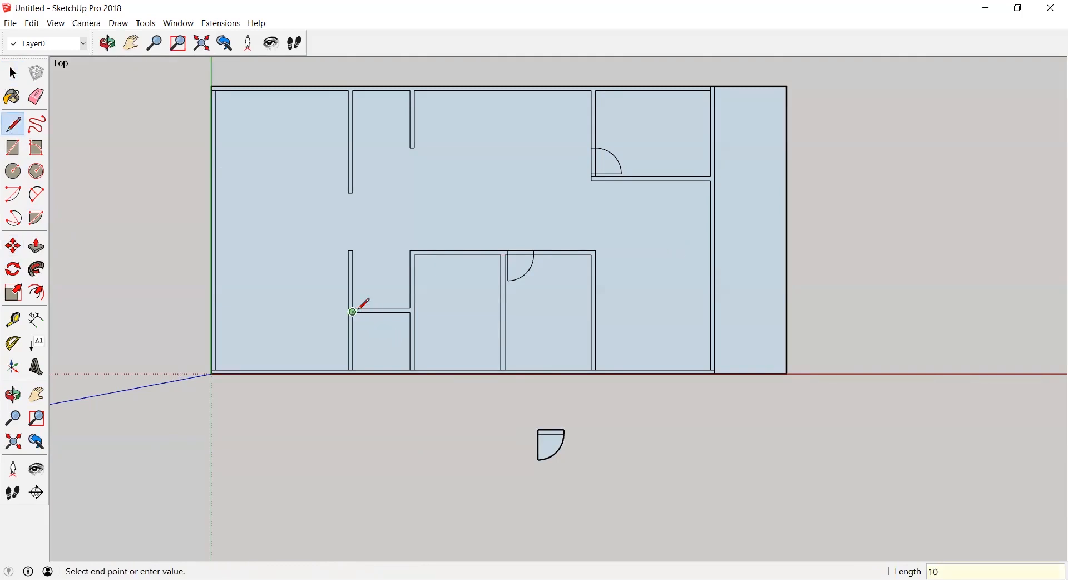
key("Return")
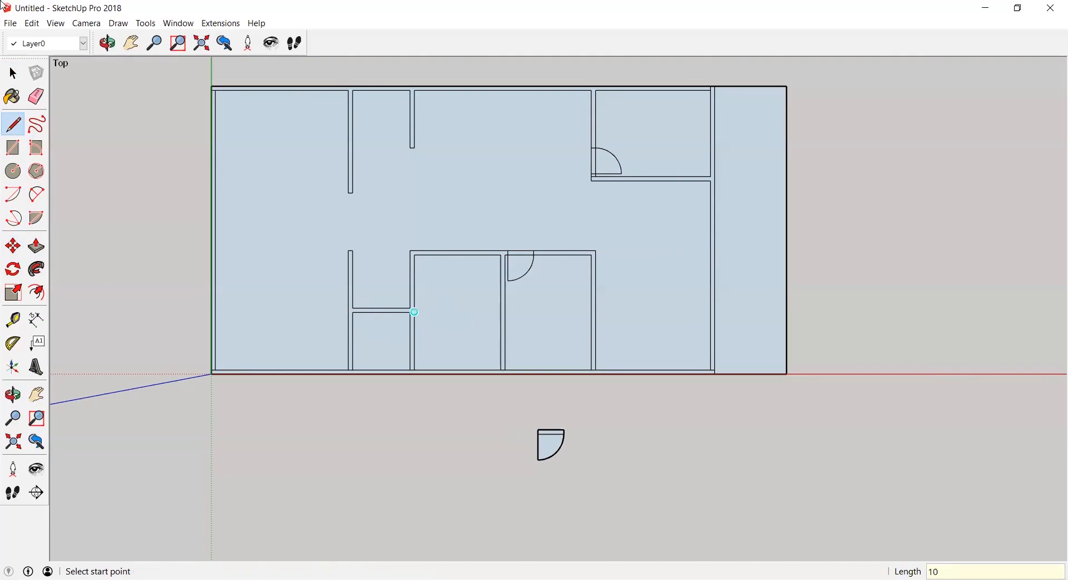
Paste a copy of the loose door symbol and move it onto the left larger lower room's upper wall, 10 cm from its left corner
key("space")
left_click_drag(505, 400, 663, 544)
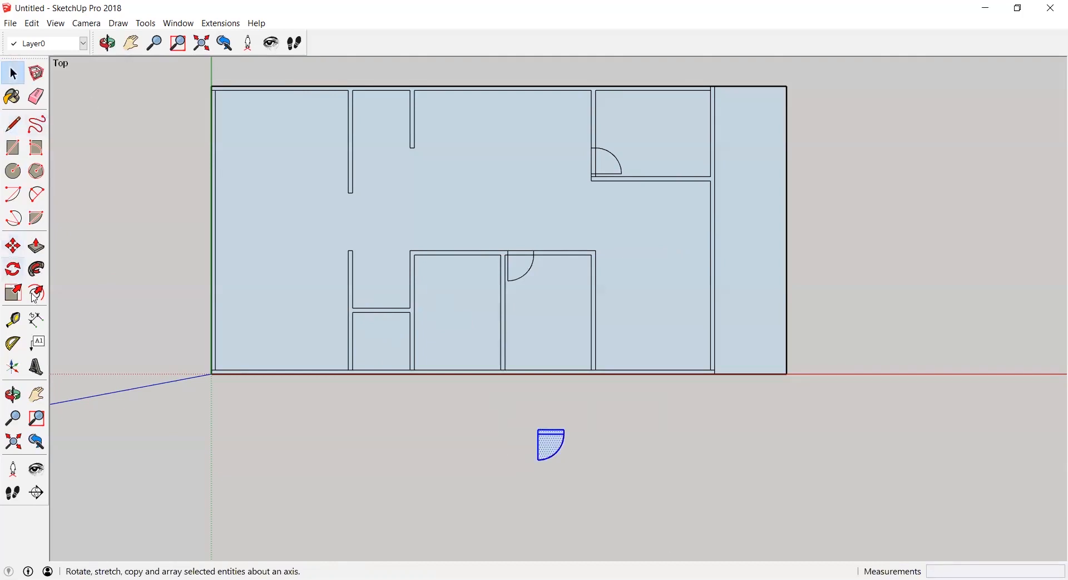
key("ctrl+v")
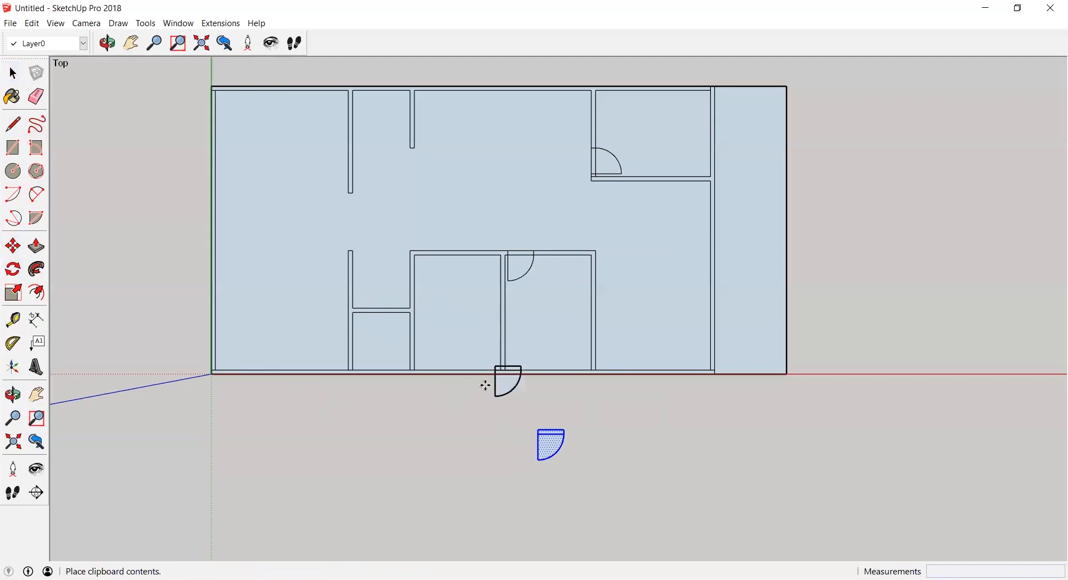
left_click(398, 458)
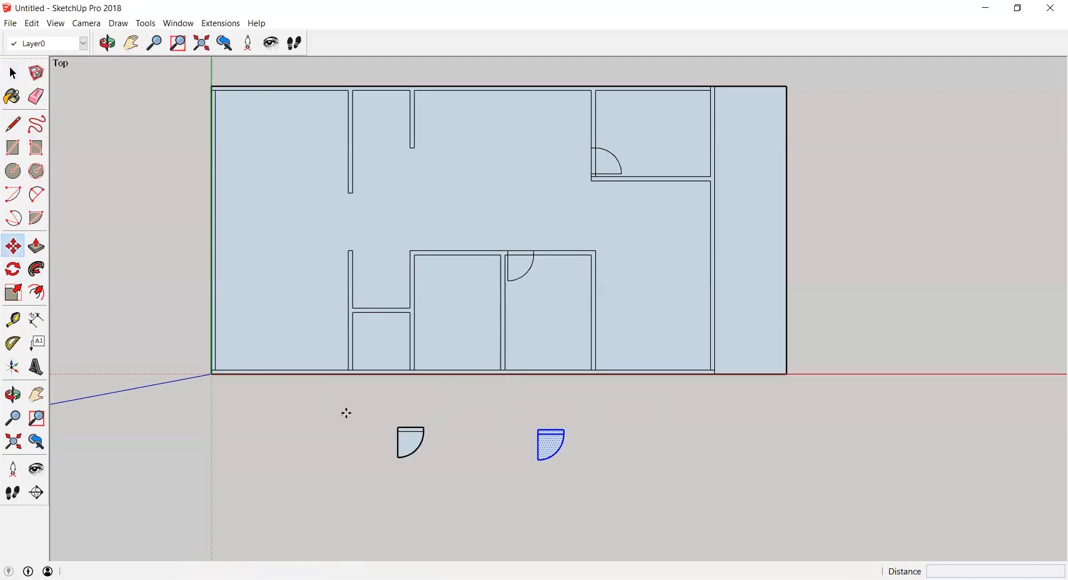
left_click(397, 432)
left_click(419, 255)
key("space")
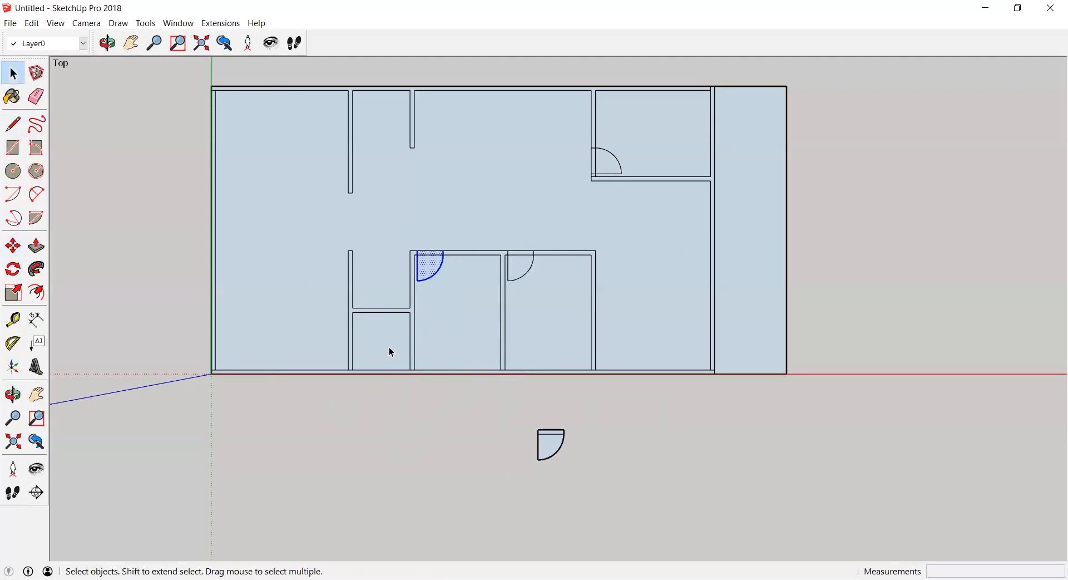
Move the original loose door symbol onto the small lower room's upper wall, 10 cm from its left corner
left_click(556, 446)
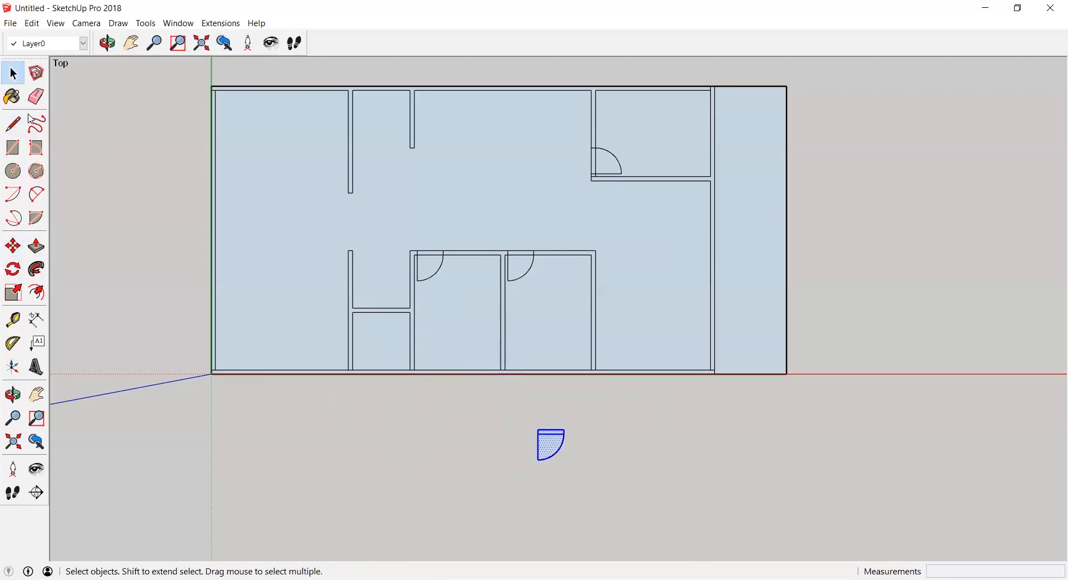
left_click(13, 246)
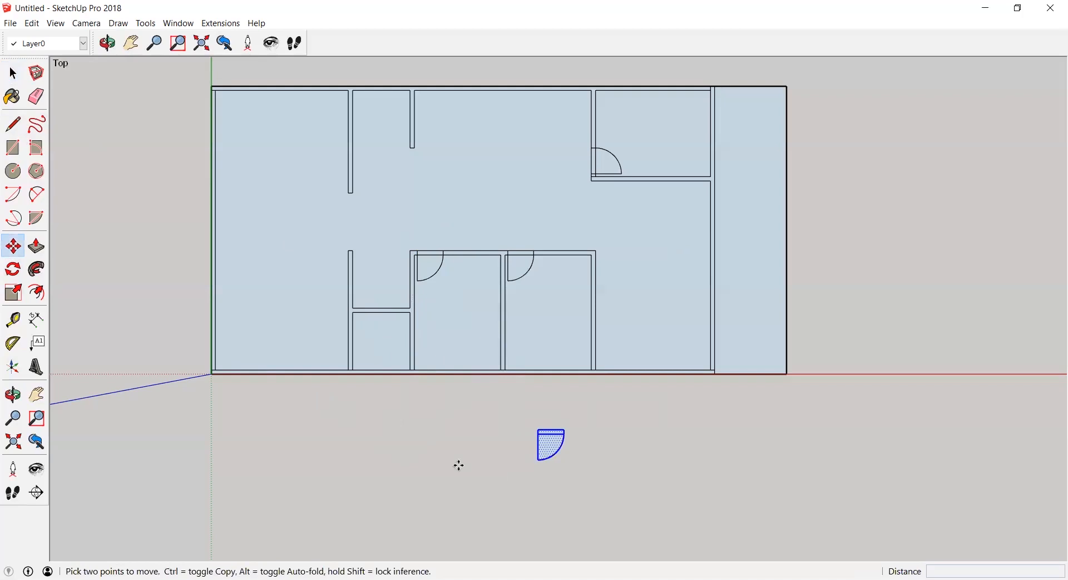
left_click(538, 433)
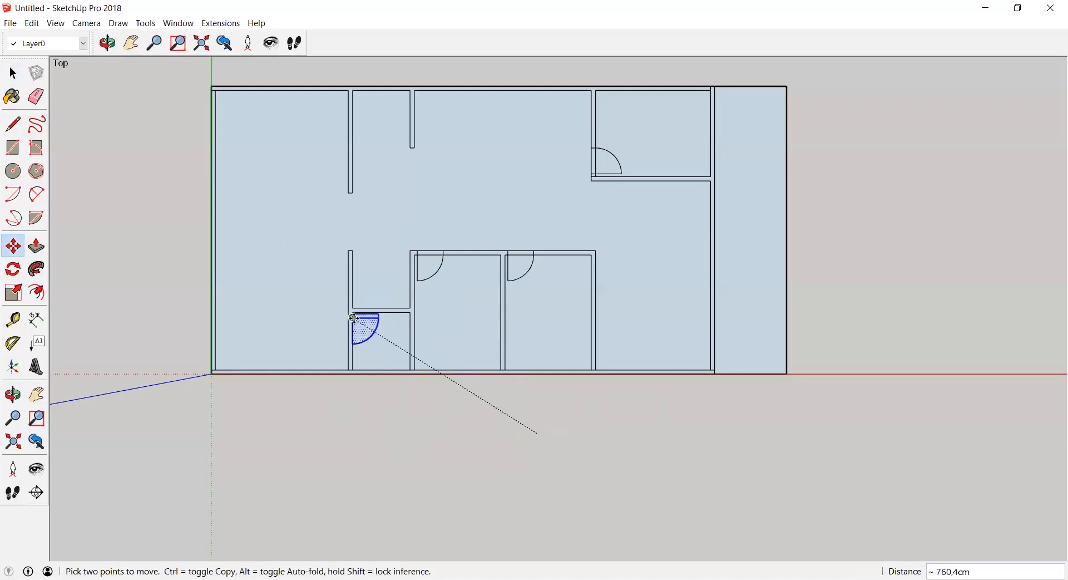
left_click(357, 312)
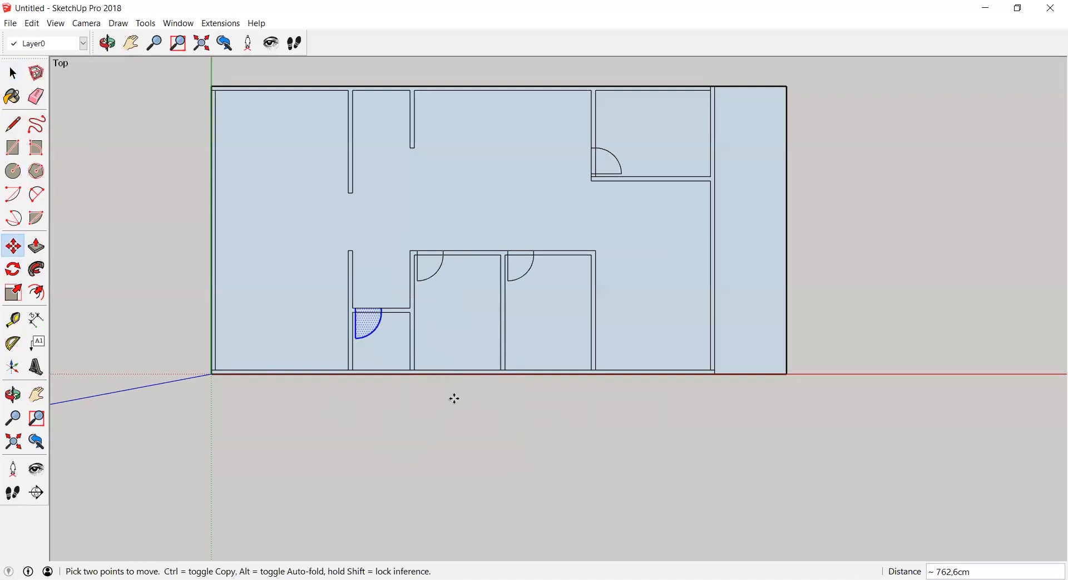
left_click(12, 73)
left_click(161, 281)
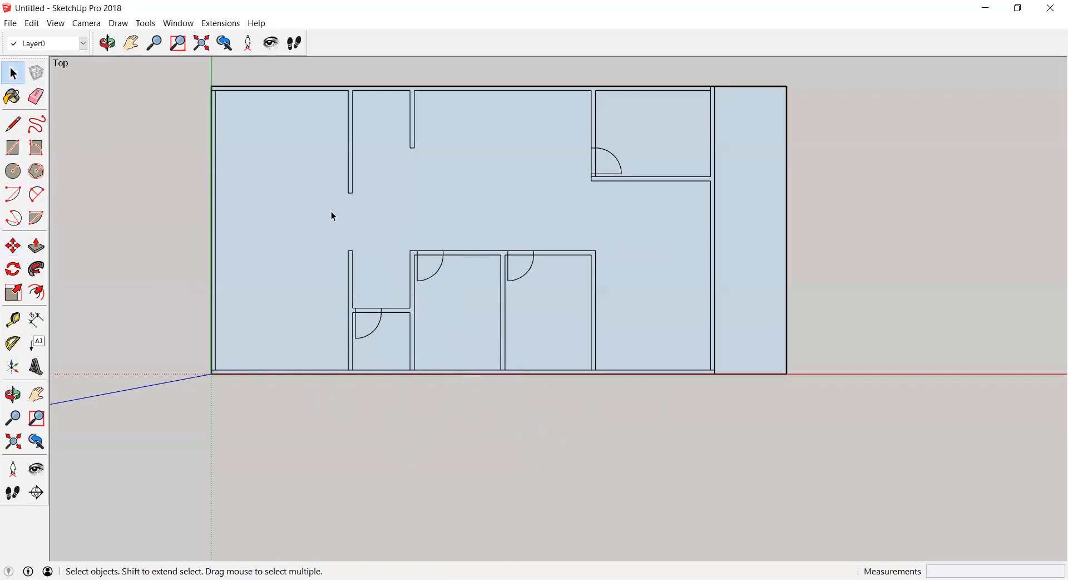
Dimension the inner height of the upper-right room, placing the dimension just inside the far-right strip
left_click(37, 320)
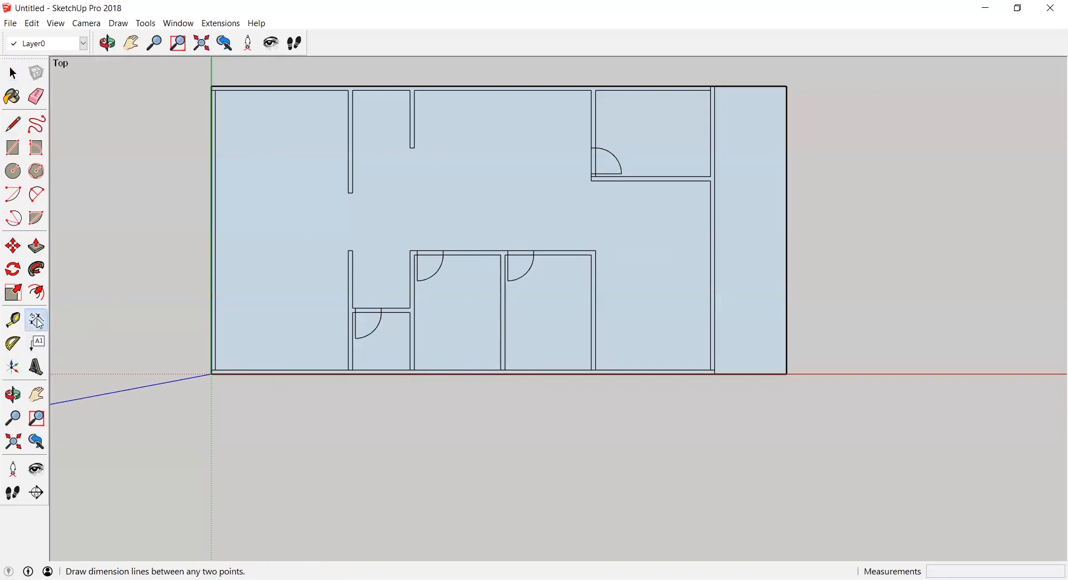
left_click(711, 90)
left_click(712, 178)
left_click(735, 173)
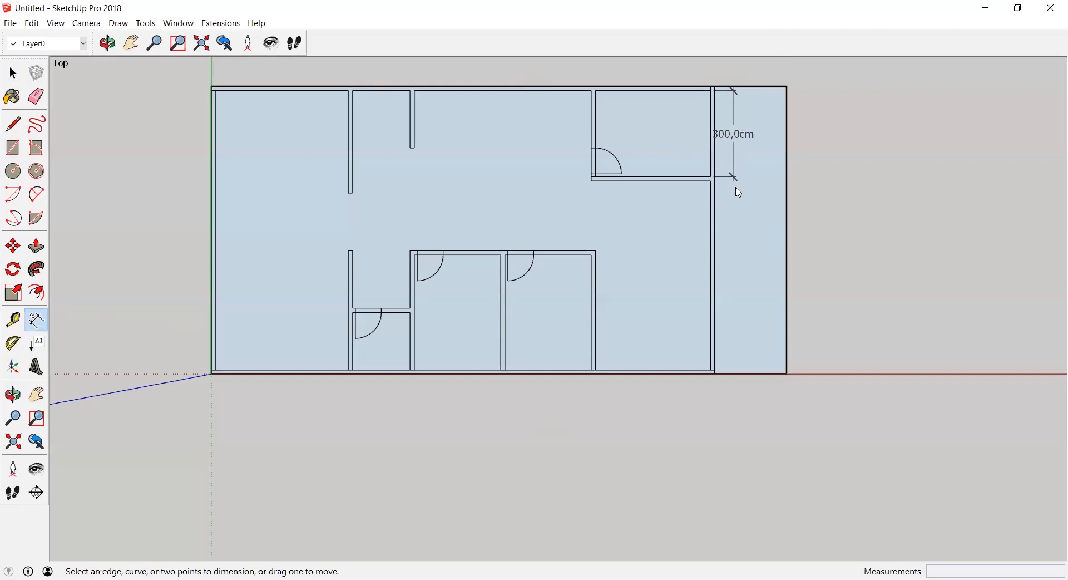
Dimension the widths of the far-right strip and the adjacent lower-right room in a row below the plan
left_click(716, 375)
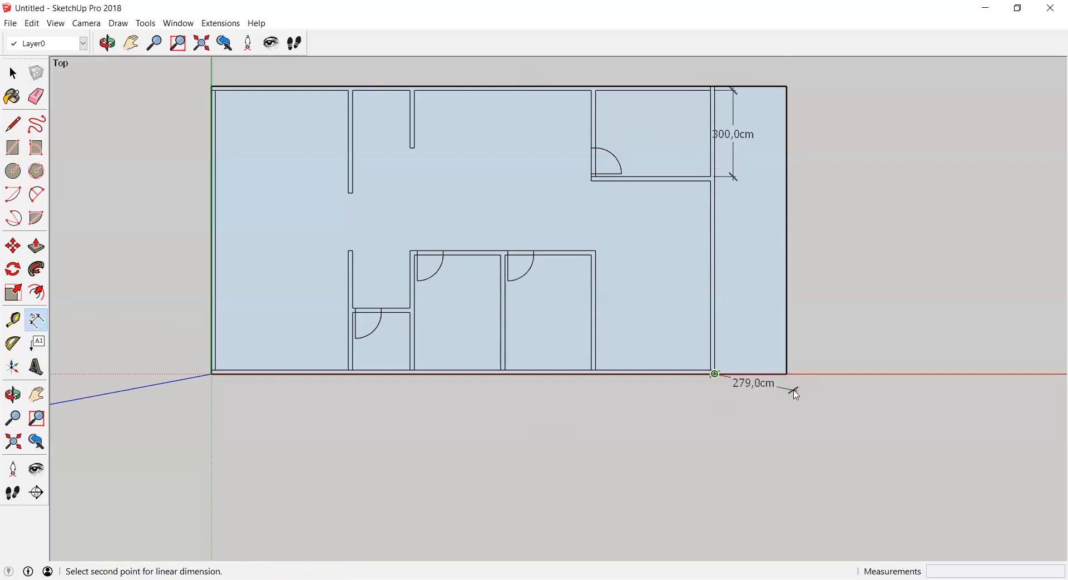
left_click(787, 392)
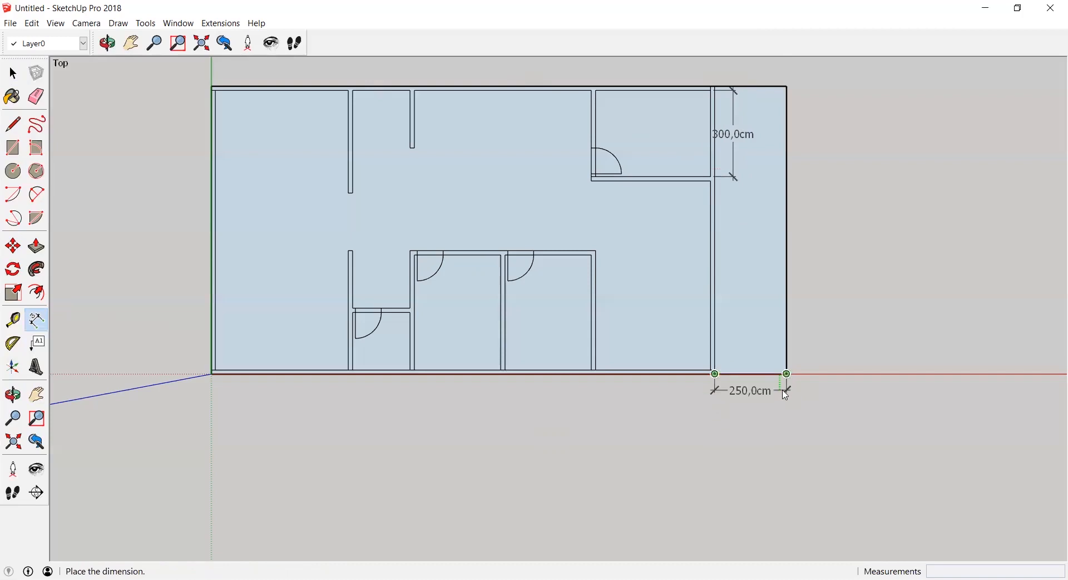
left_click(787, 391)
left_click(712, 370)
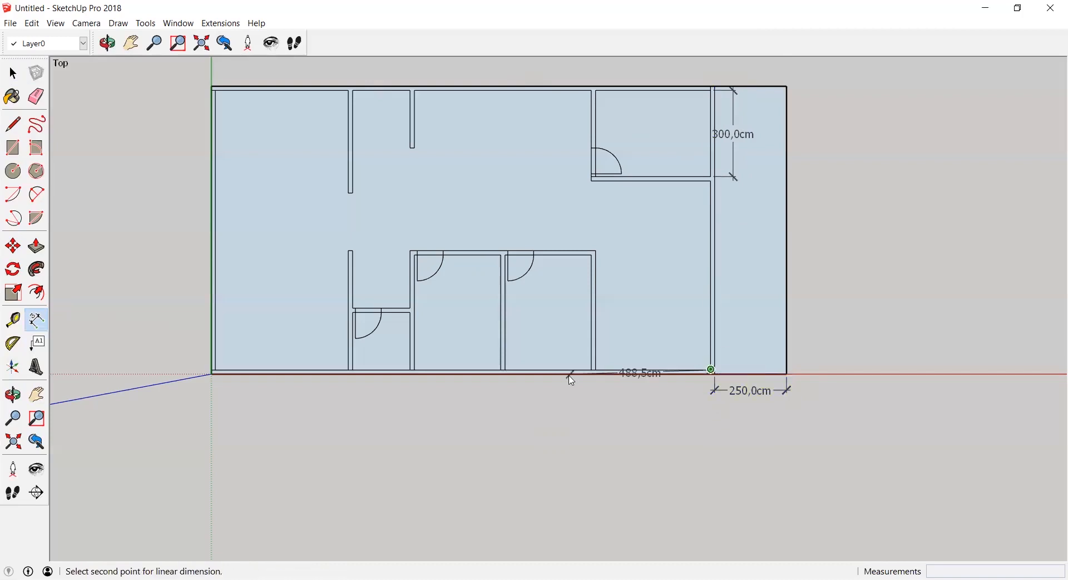
left_click(596, 370)
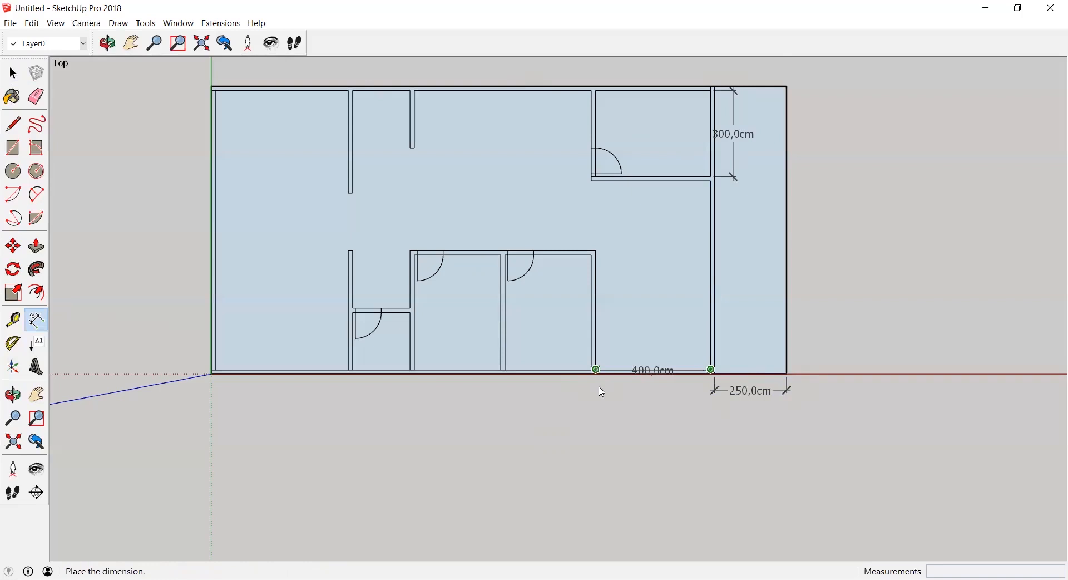
left_click(686, 388)
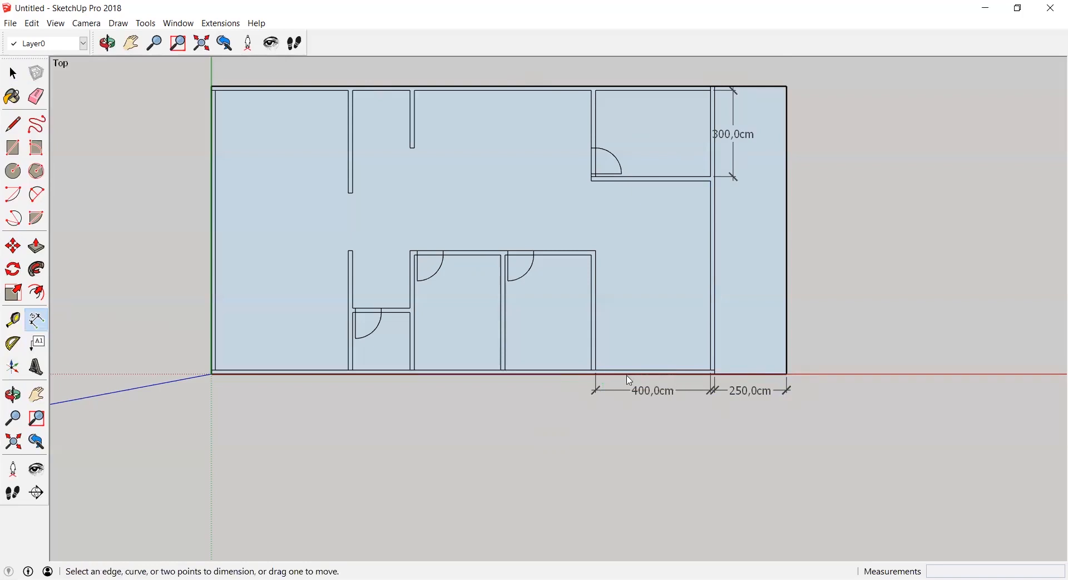
Dimension the inner widths of the two larger lower rooms, continuing the dimension row below the plan
left_click(593, 370)
left_click(506, 370)
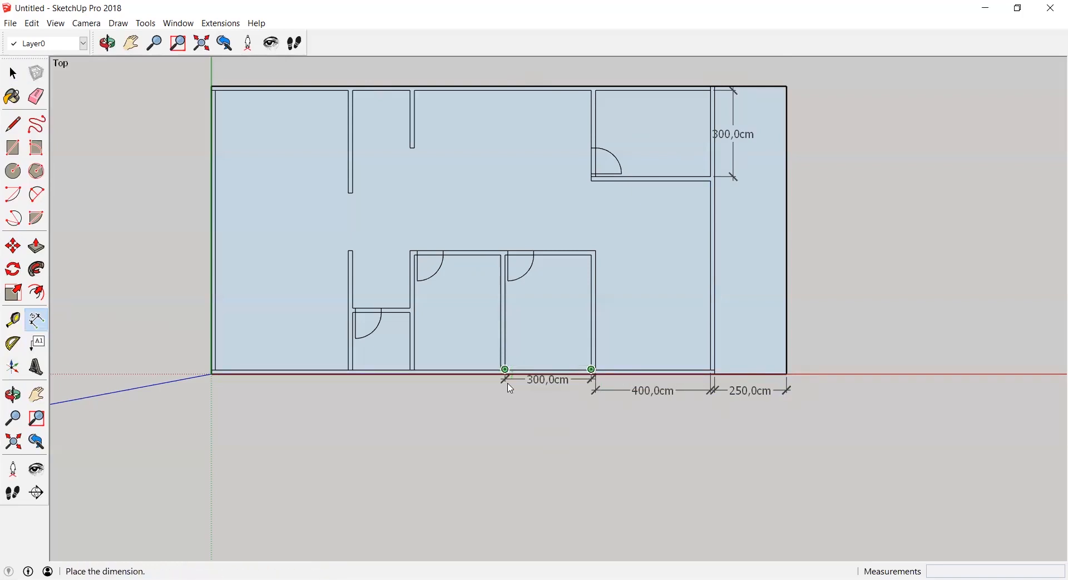
left_click(511, 391)
left_click(503, 371)
left_click(412, 371)
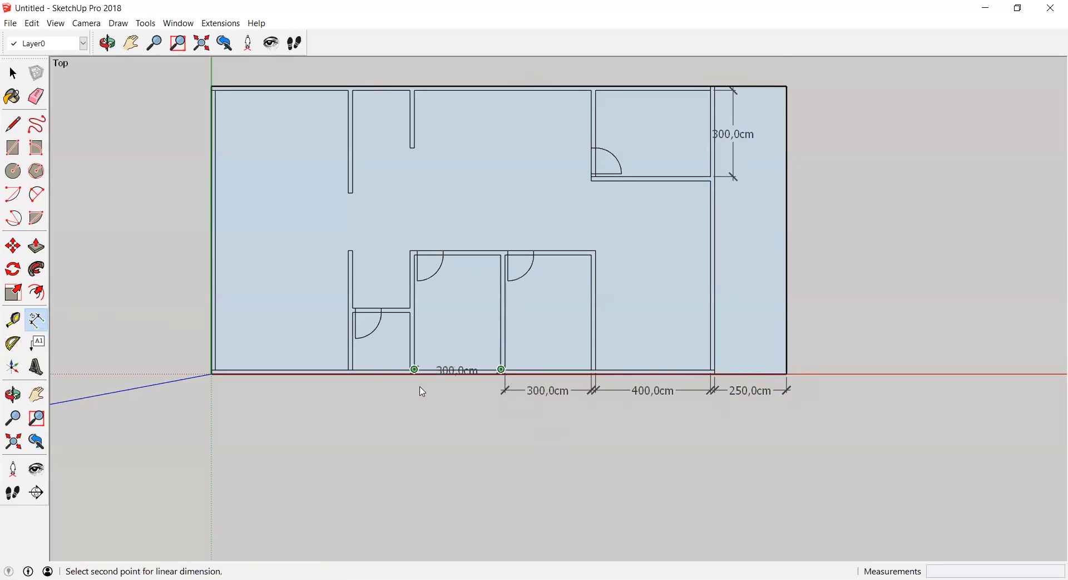
left_click(416, 391)
Dimension the small lower room's width and the leftmost room's width out to the outer wall, completing the row below the plan
left_click(413, 371)
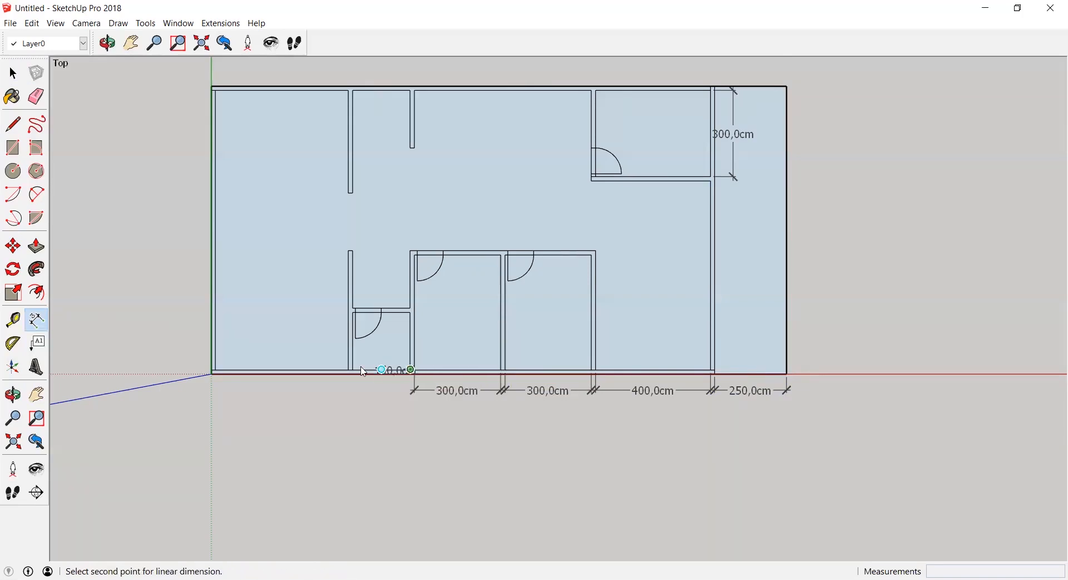
left_click(354, 371)
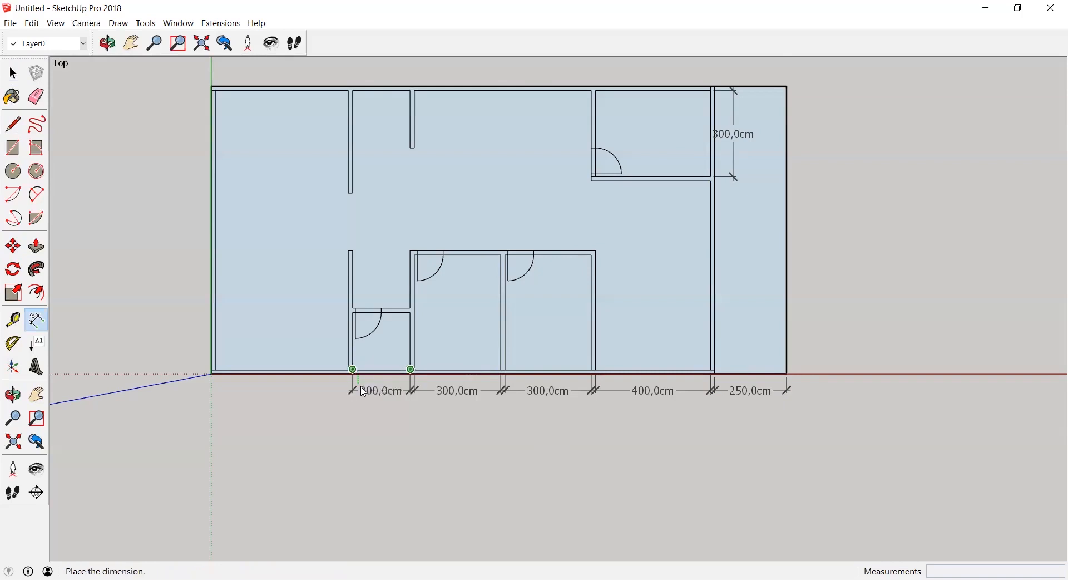
left_click(350, 376)
left_click(215, 370)
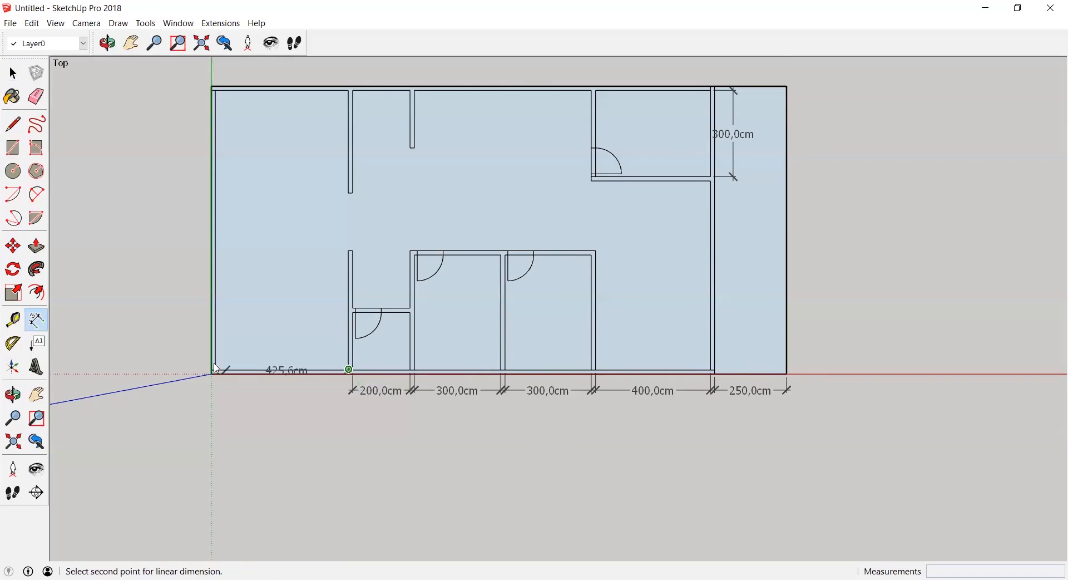
left_click(213, 368)
left_click(237, 396)
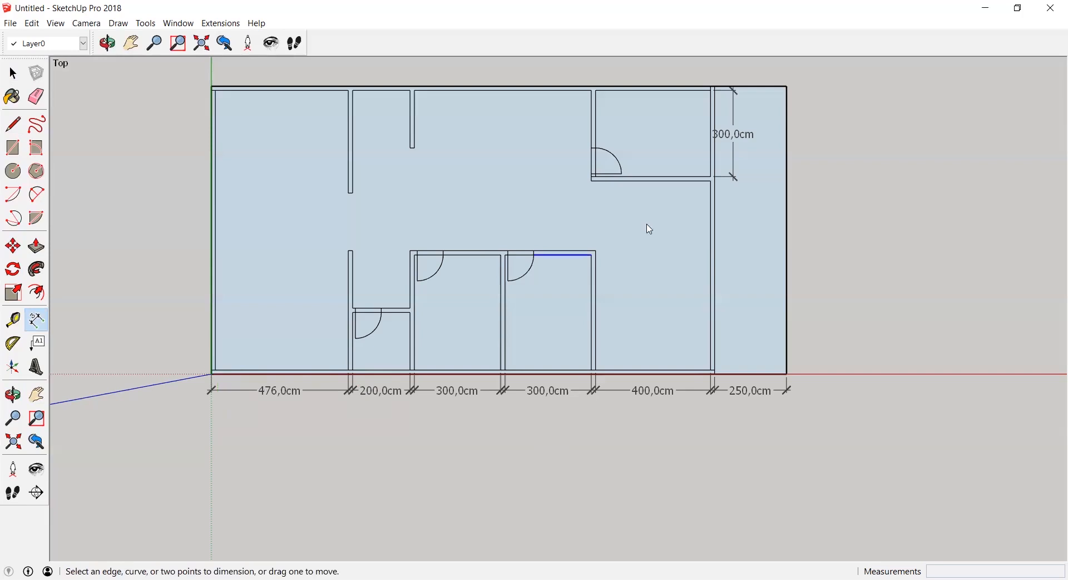
Dimension the depth of the larger lower rooms beside their right wall and the lower-right space's height along its right wall
left_click(597, 251)
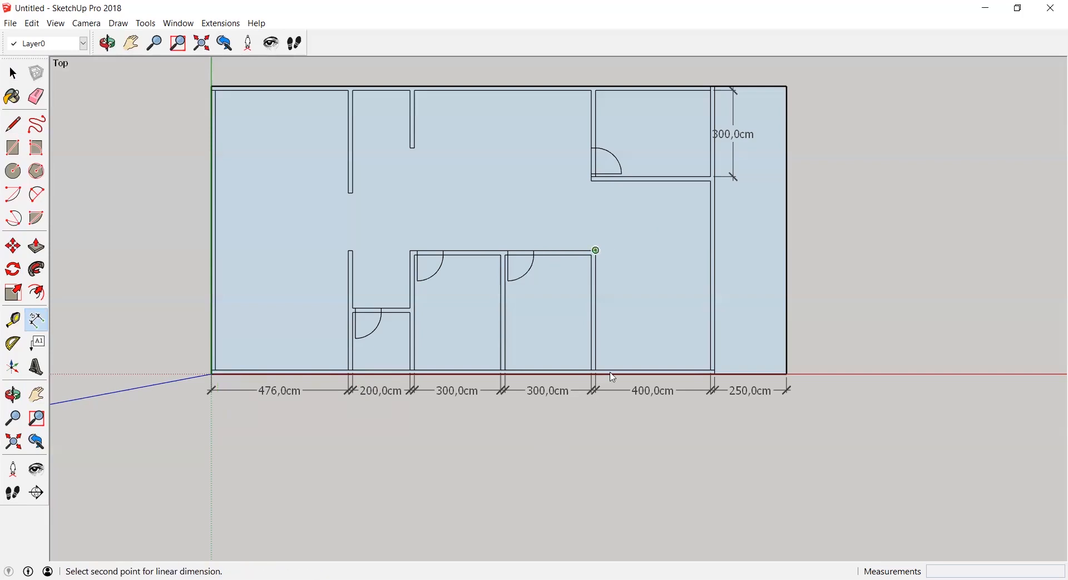
left_click(616, 370)
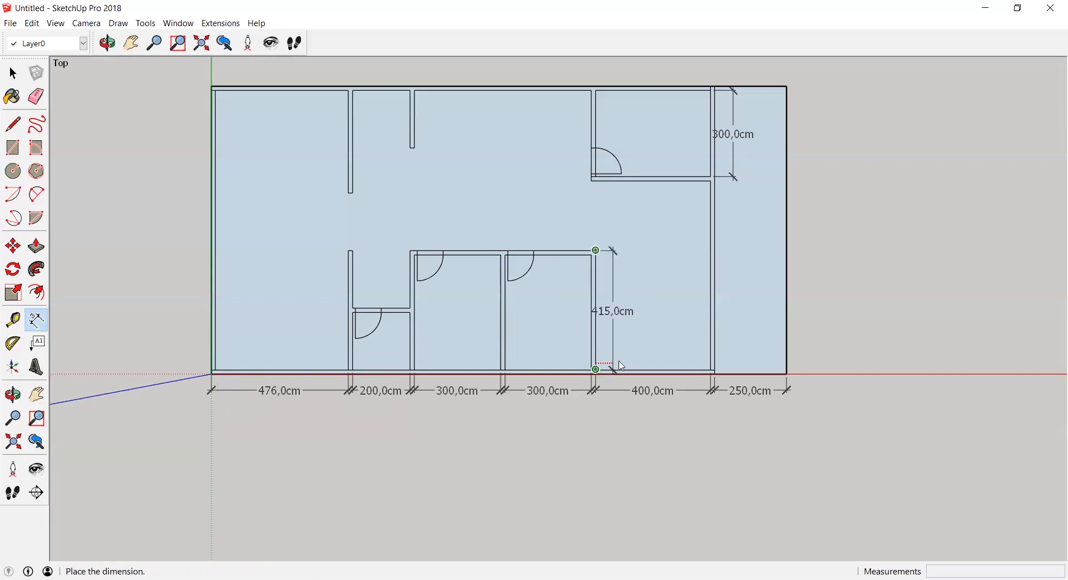
left_click(796, 143)
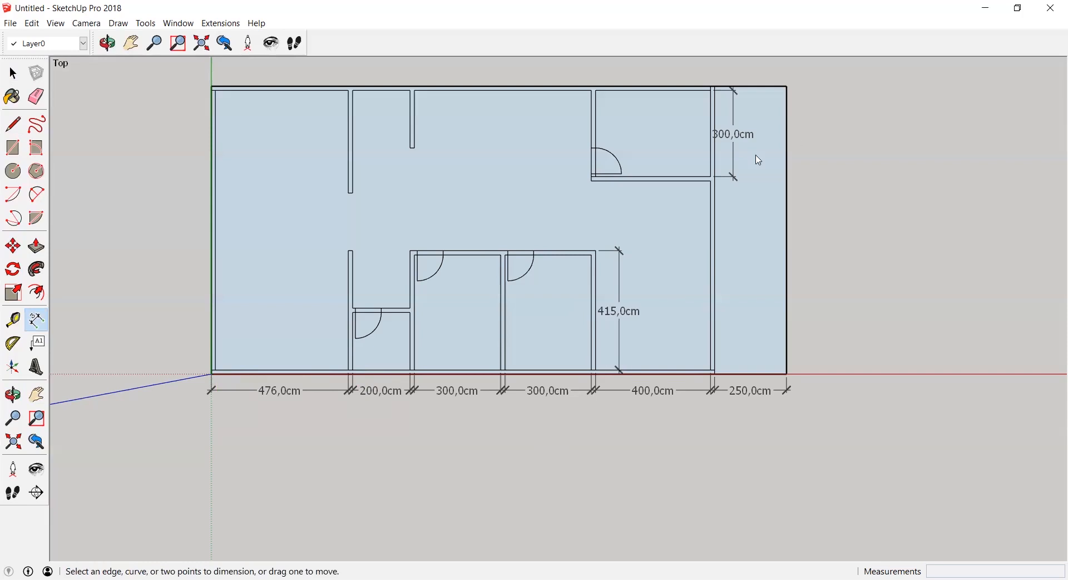
left_click(711, 180)
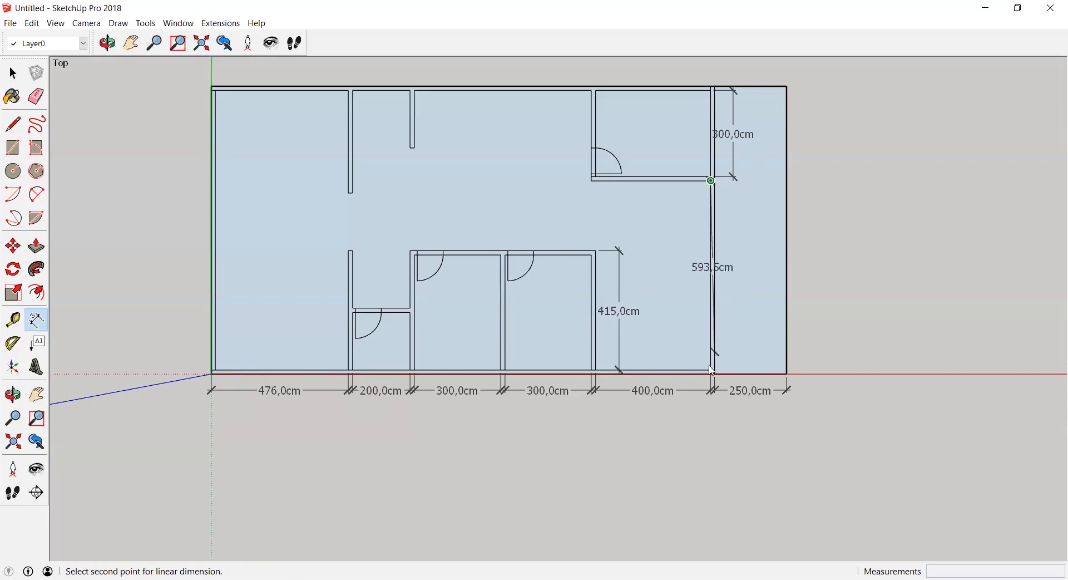
left_click(712, 370)
left_click(560, 102)
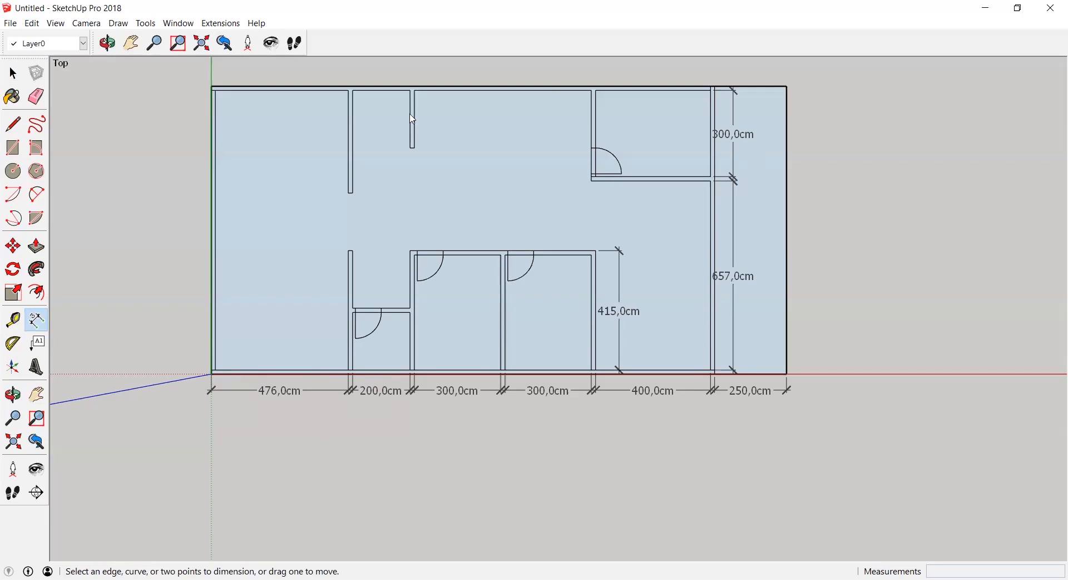
Dimension the widths of the upper middle space and the upper-right room in a row above the plan
left_click(416, 90)
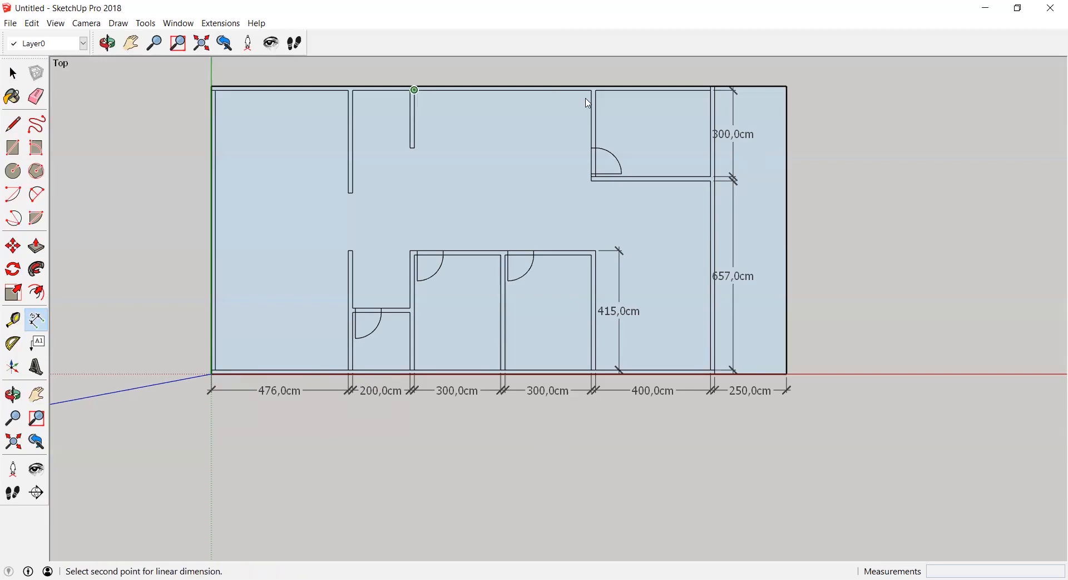
left_click(593, 88)
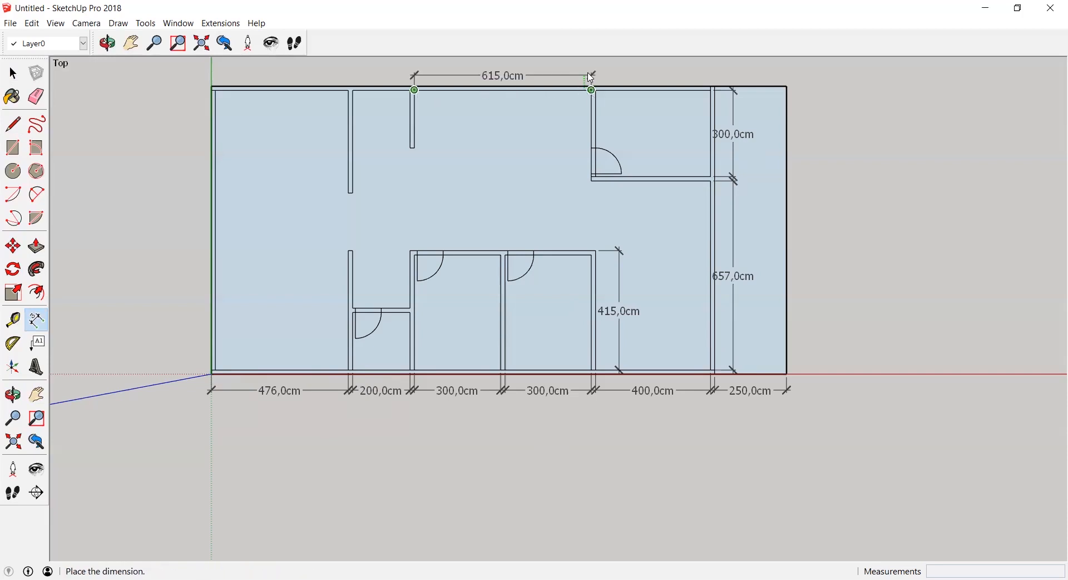
left_click(592, 76)
left_click(598, 91)
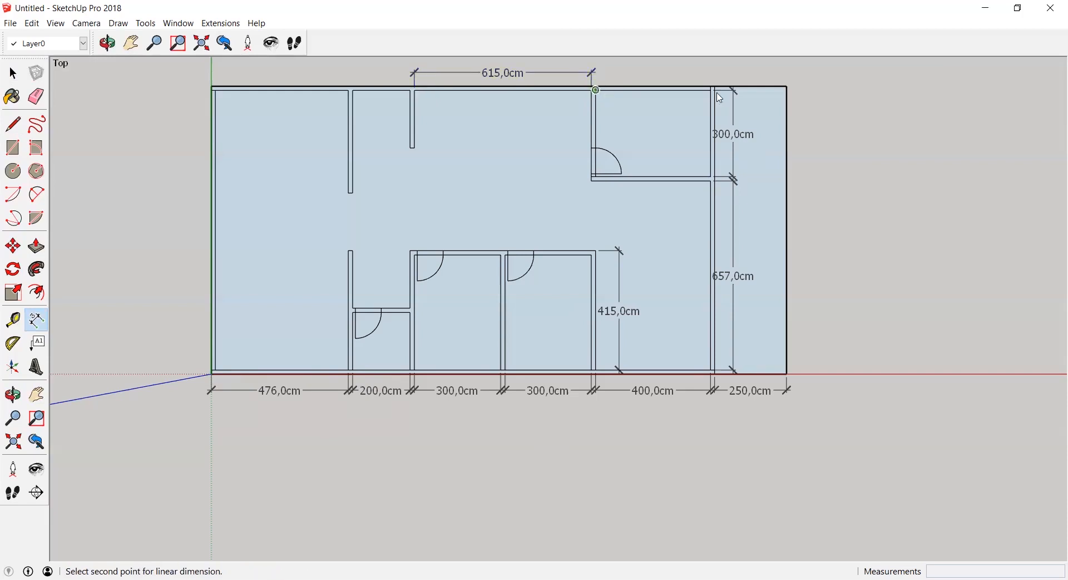
left_click(712, 81)
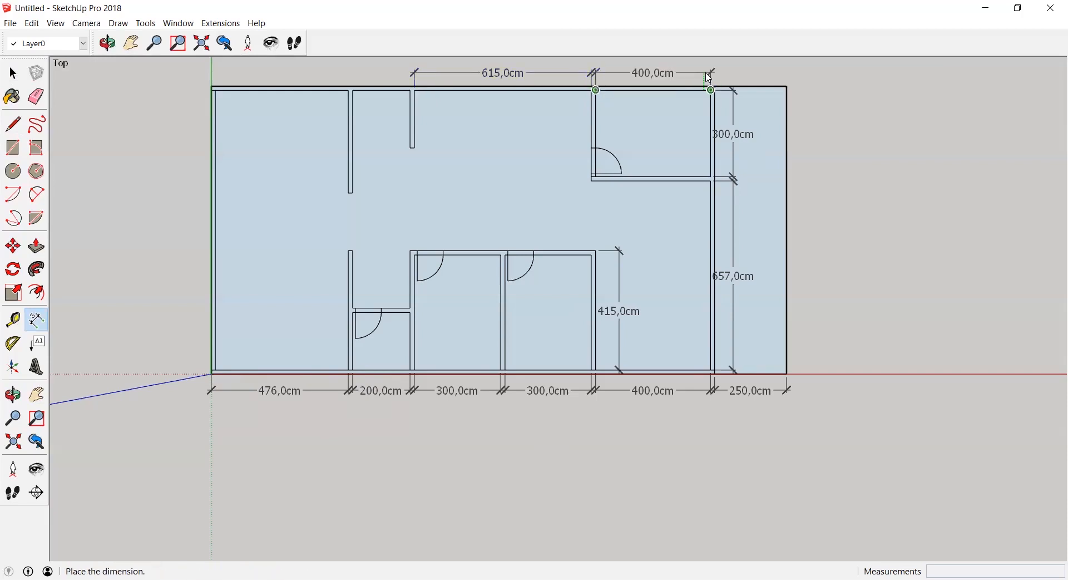
left_click(581, 114)
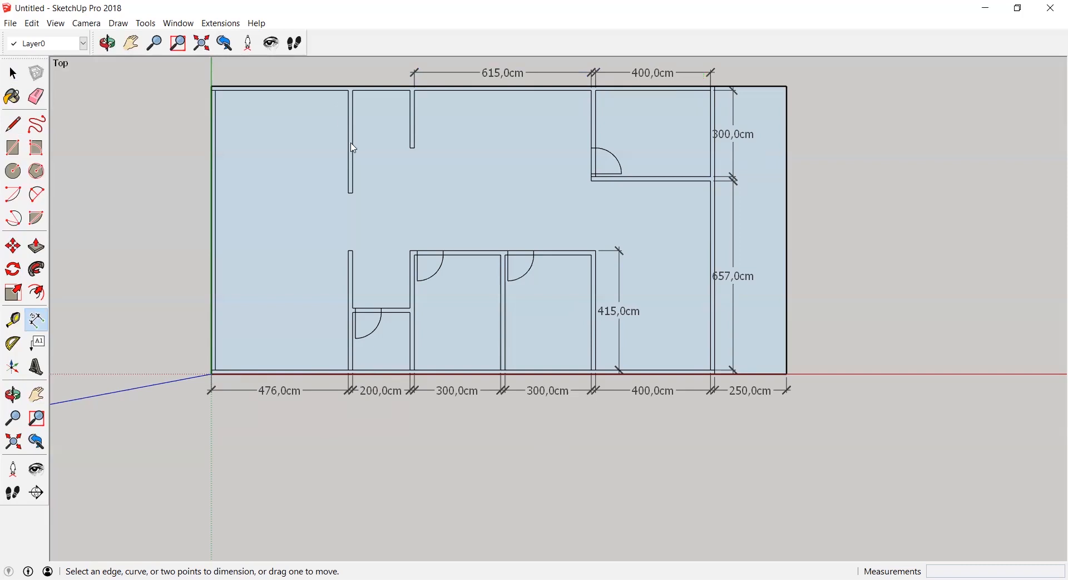
Dimension the width of the narrow upper space between the two short walls, extending the row above the plan
left_click(412, 93)
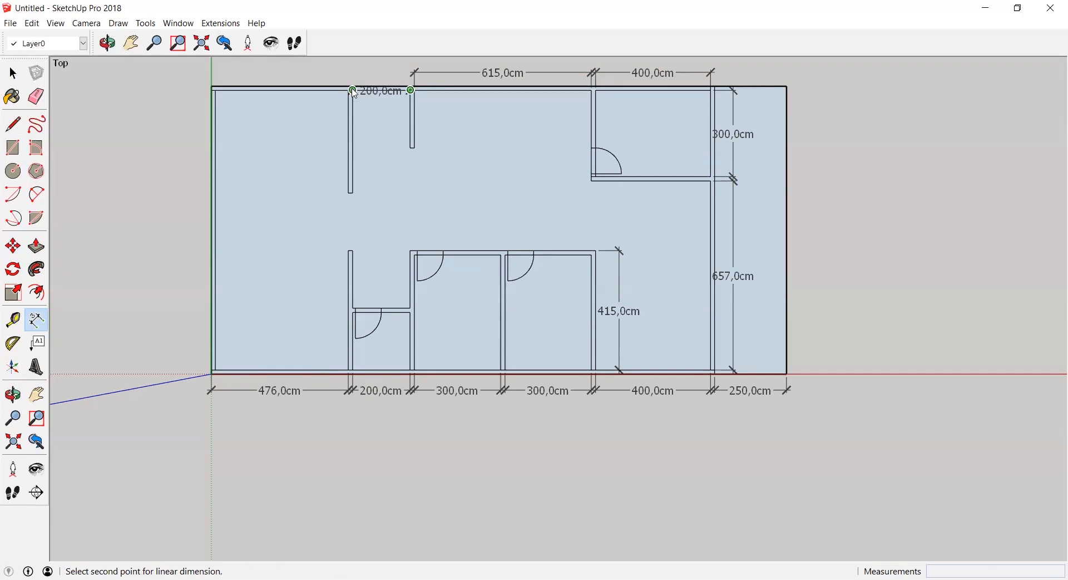
left_click(354, 91)
left_click(354, 74)
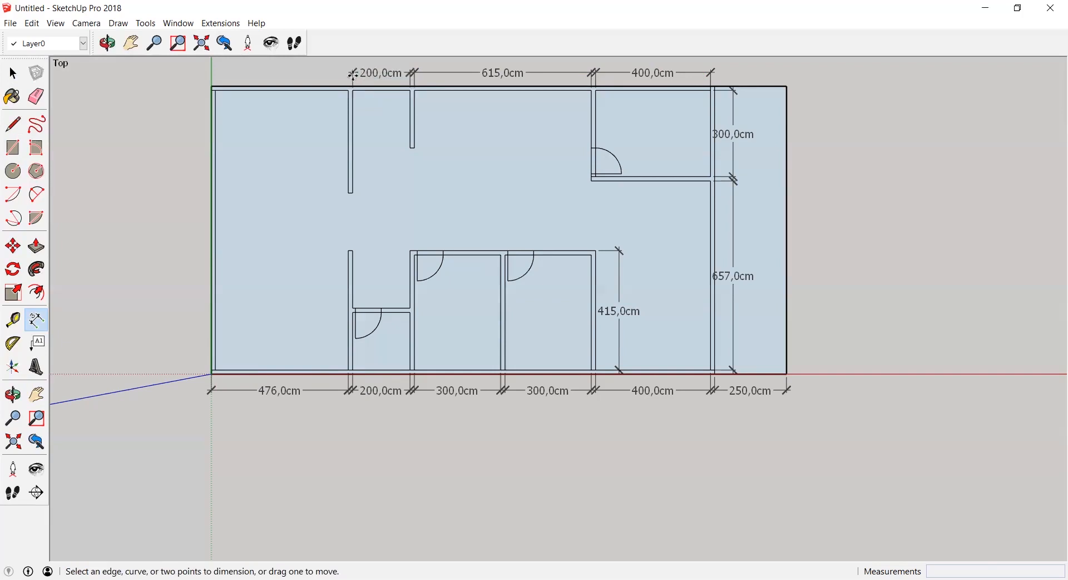
left_click(354, 309)
key("Escape")
Dimension the lengths of the upper and lower wall segments bordering the leftmost room, placing both dimensions inside that room
left_click(349, 194)
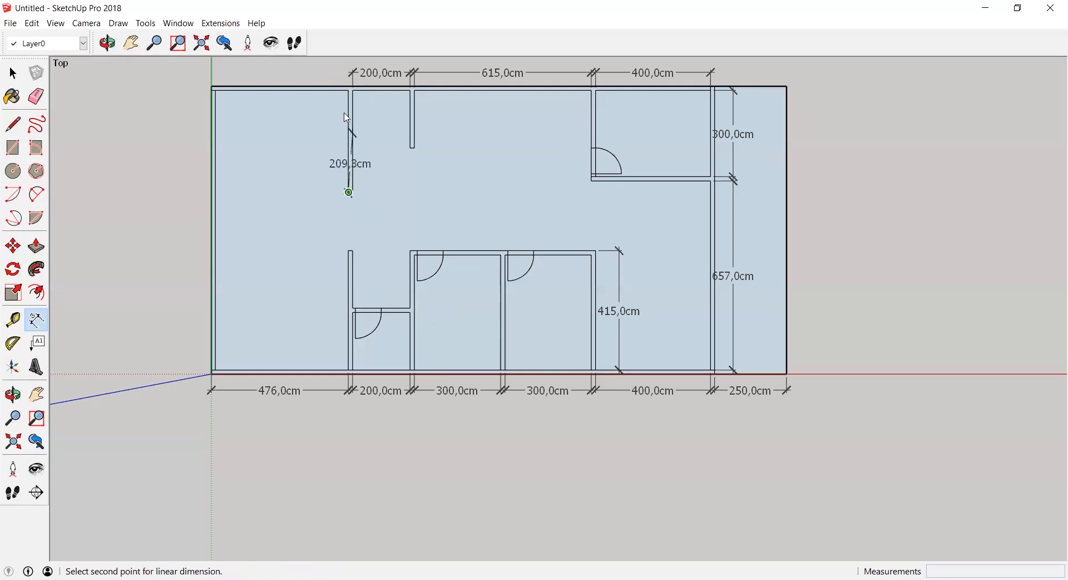
left_click(349, 91)
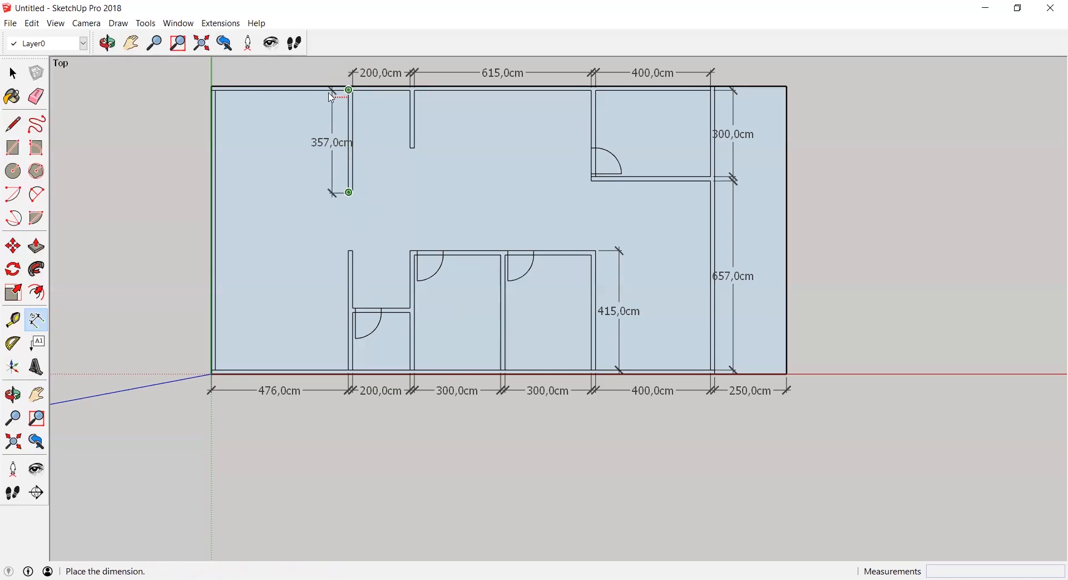
left_click(333, 95)
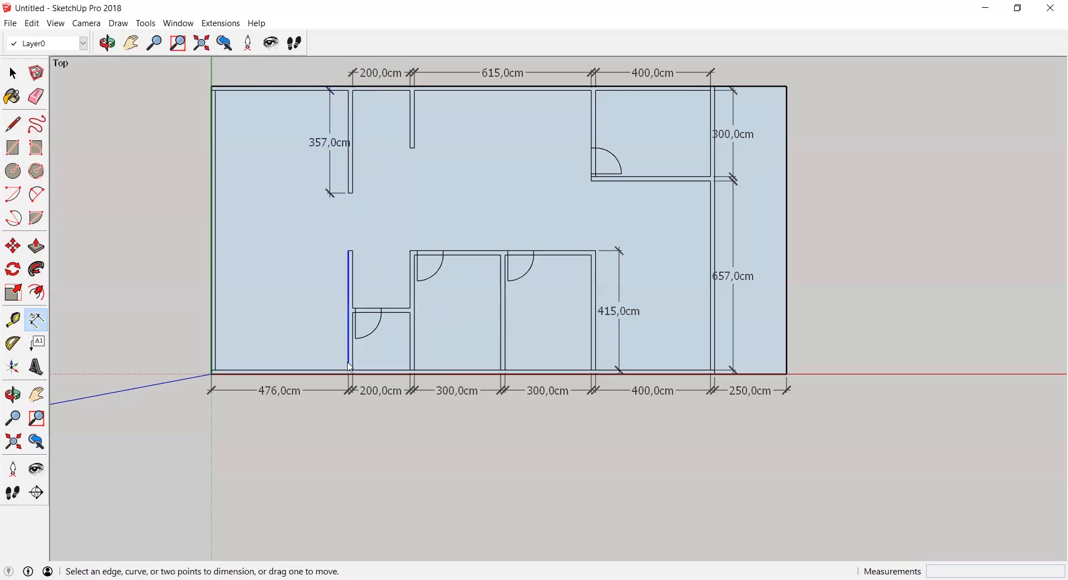
left_click(350, 370)
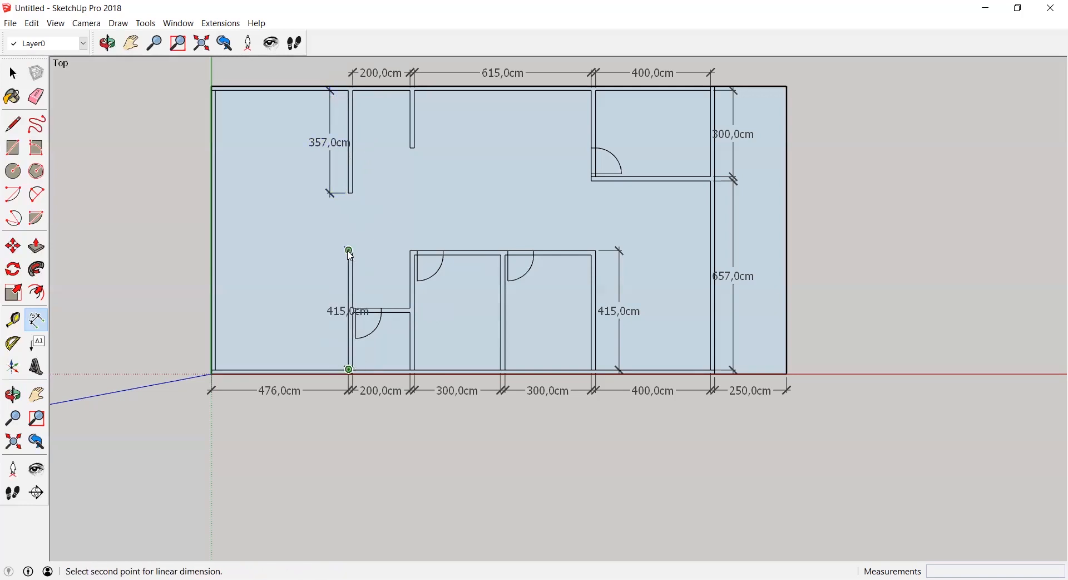
left_click(350, 251)
left_click(333, 248)
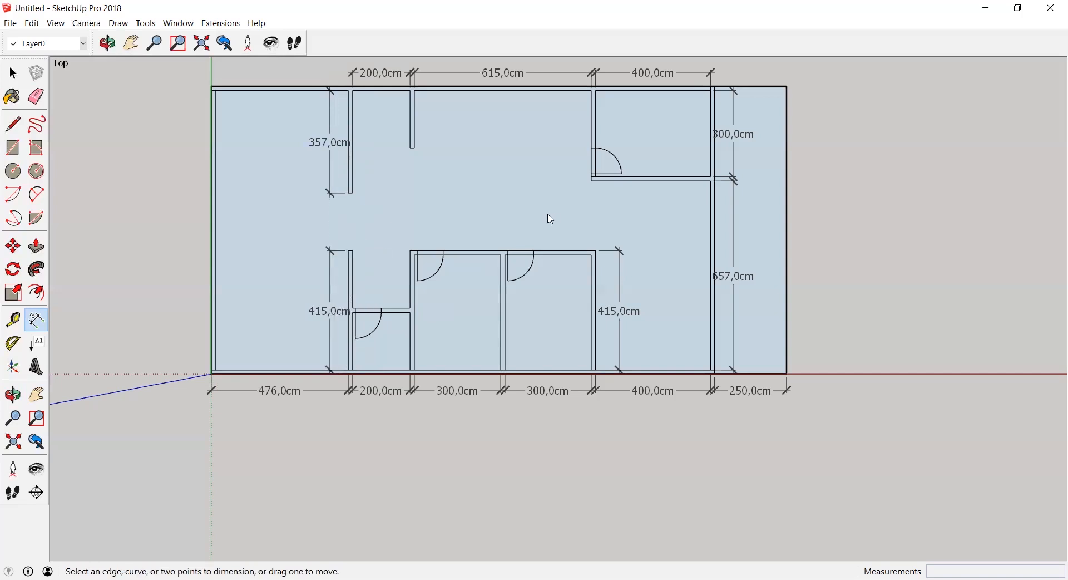
Add a leader text label reading "Ruang tamu" in the lower-right room
scroll(551, 219, "down", 2)
scroll(551, 219, "up", 2)
scroll(551, 220, "down", 1)
scroll(551, 220, "up", 2)
scroll(548, 220, "down", 3)
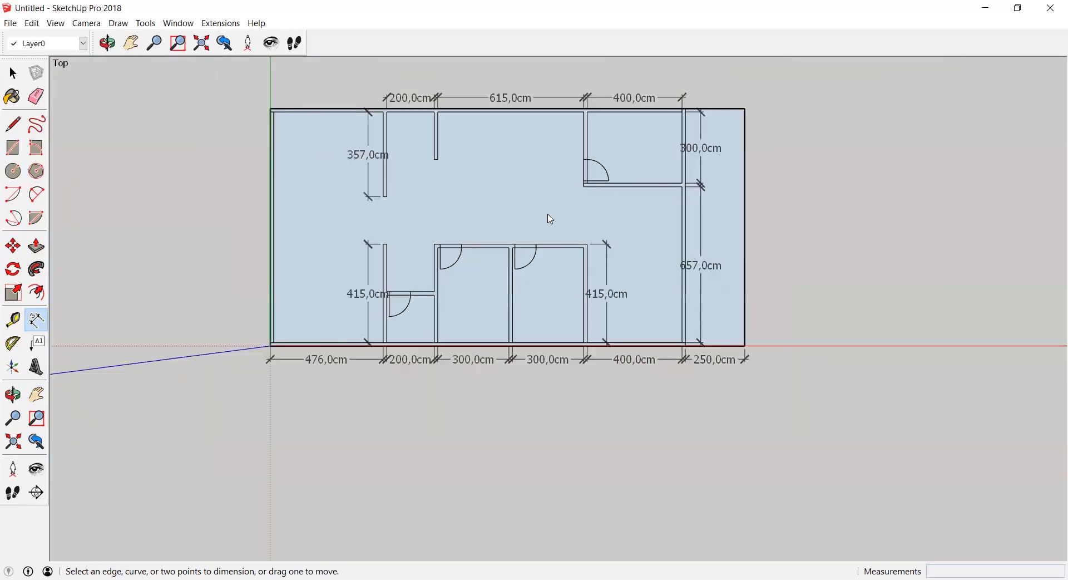
left_click(36, 343)
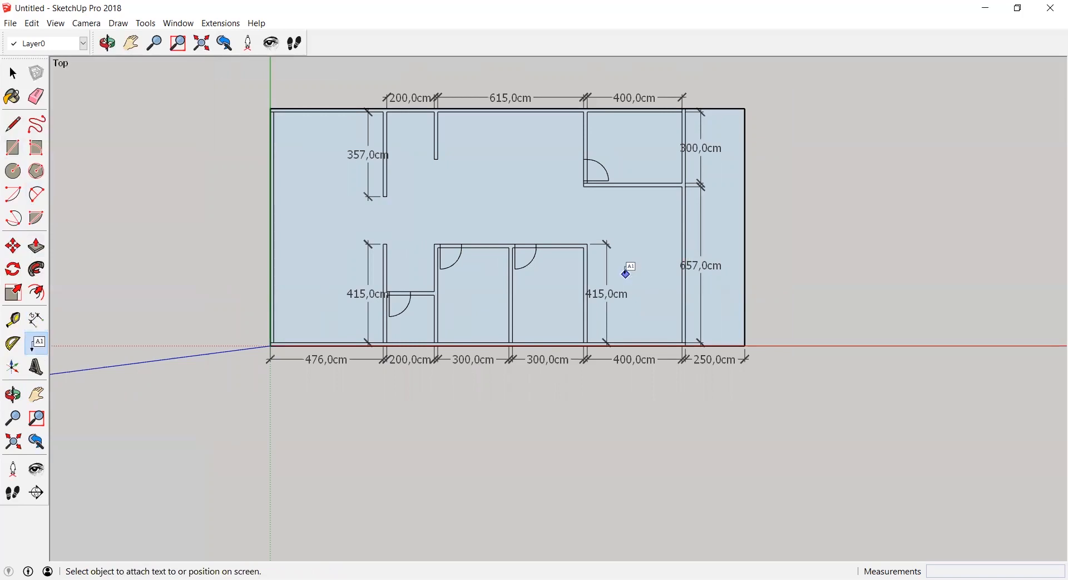
left_click(626, 275)
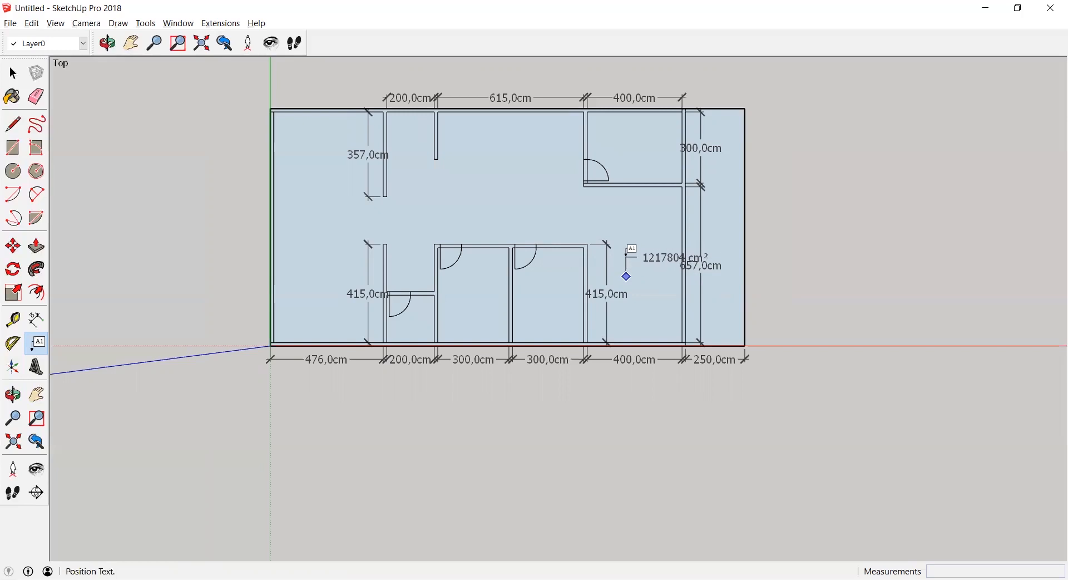
left_click(627, 255)
type("Ruang")
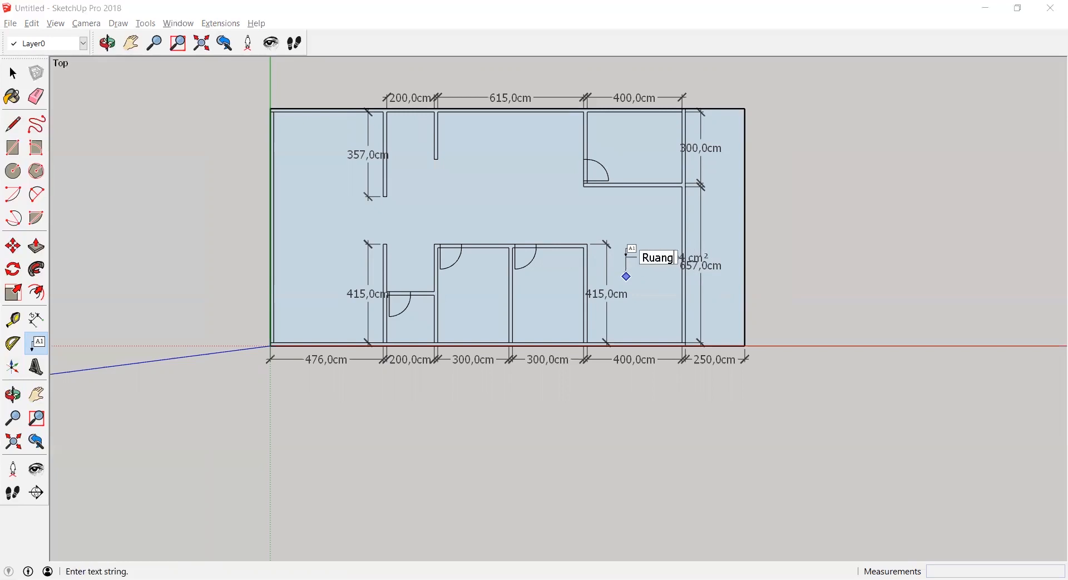
type(" tamu")
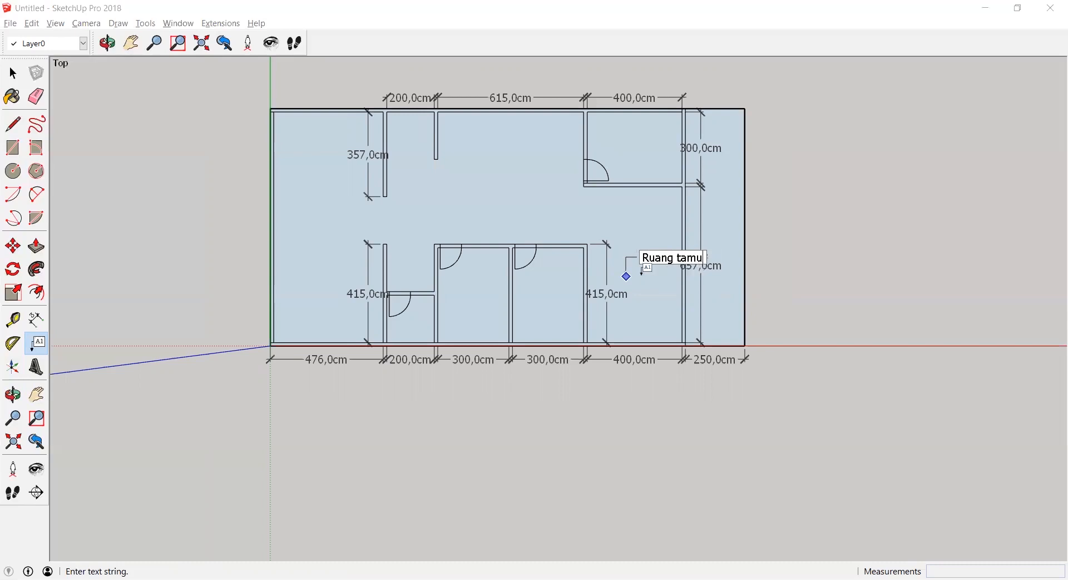
left_click(9, 74)
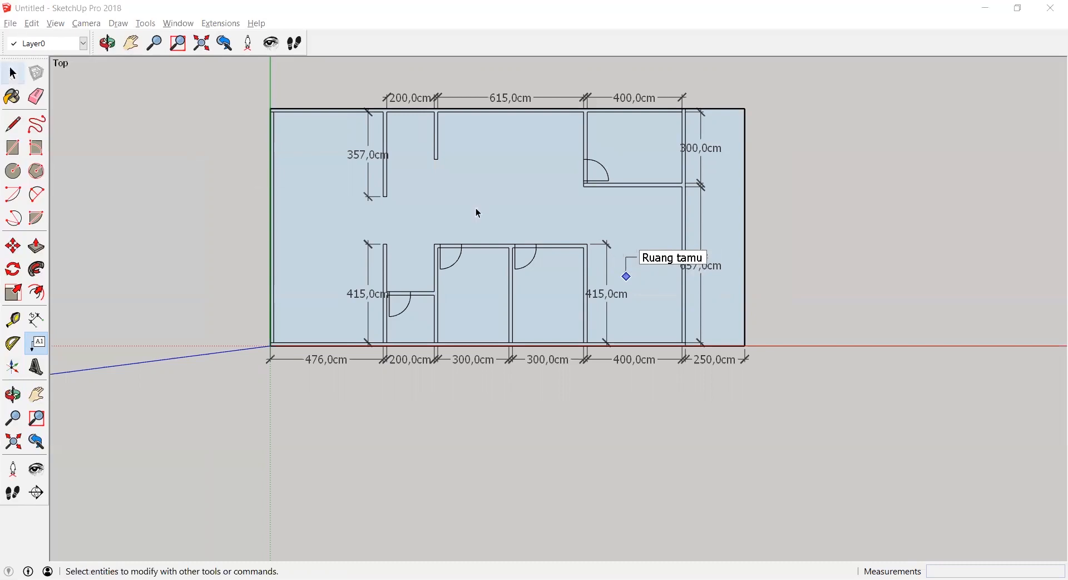
Set the "Ruang tamu" label's arrow to None and its leader to Hidden
left_click(656, 259)
left_click(647, 259, "shift")
left_click(649, 262)
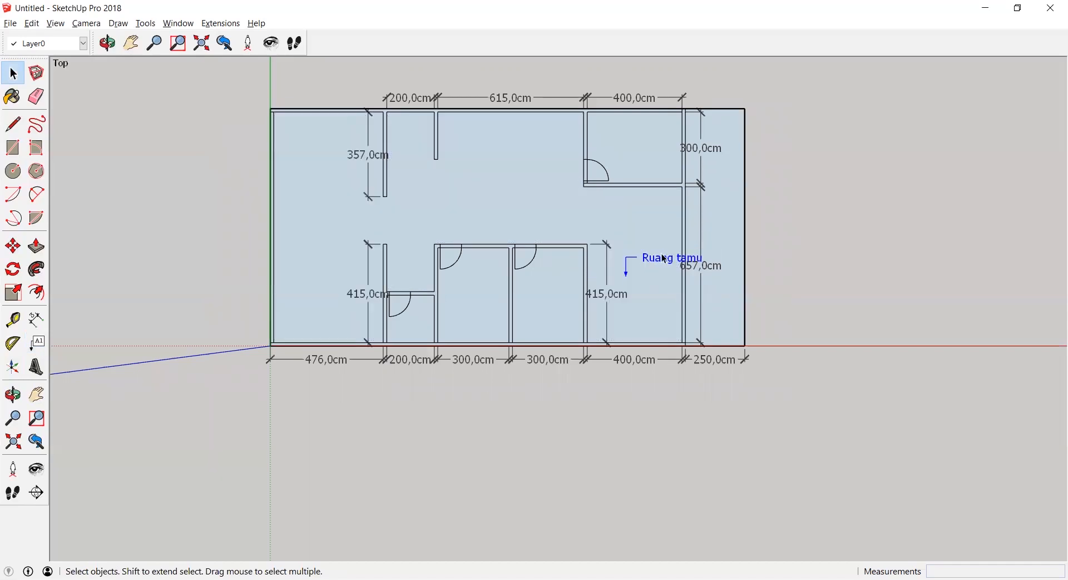
right_click(669, 262)
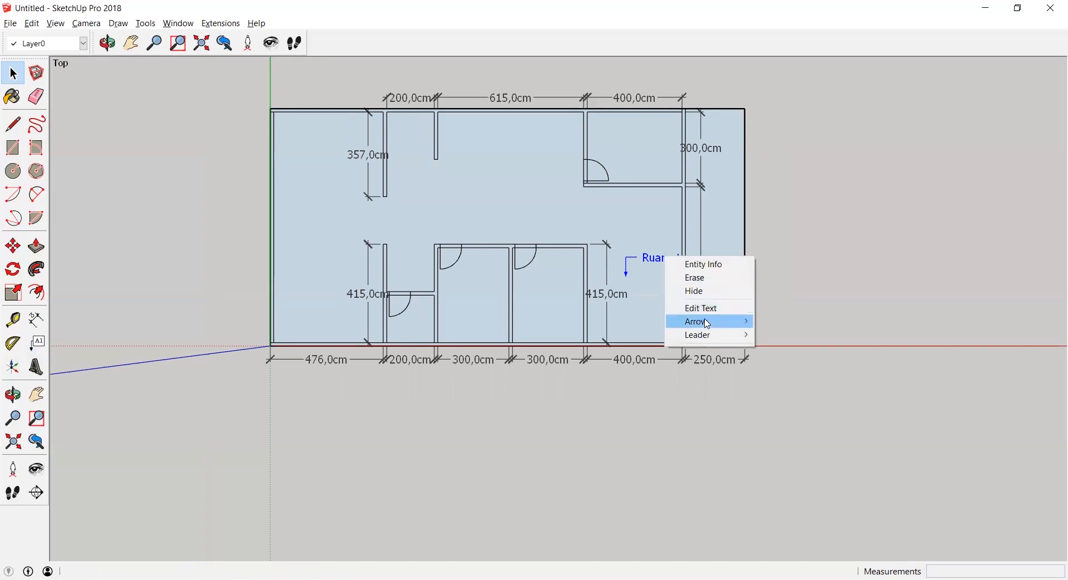
mouse_move(710, 326)
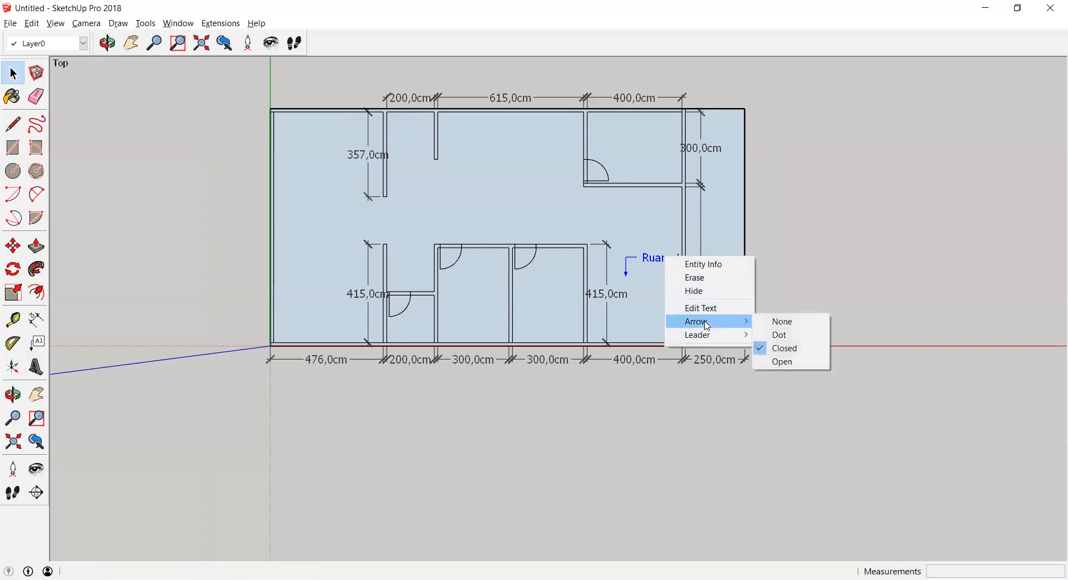
left_click(770, 323)
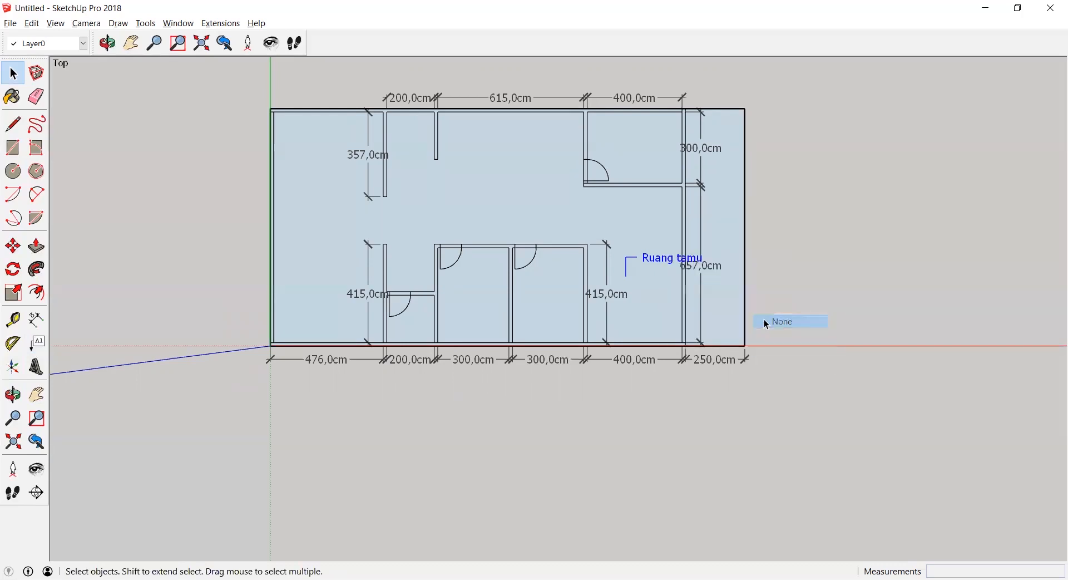
right_click(661, 264)
mouse_move(721, 341)
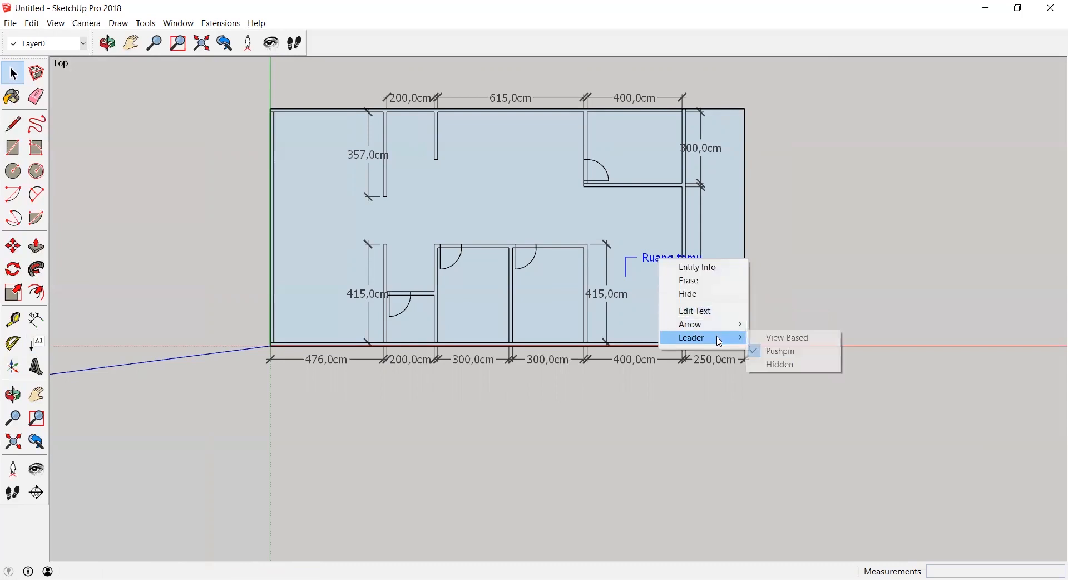
left_click(768, 364)
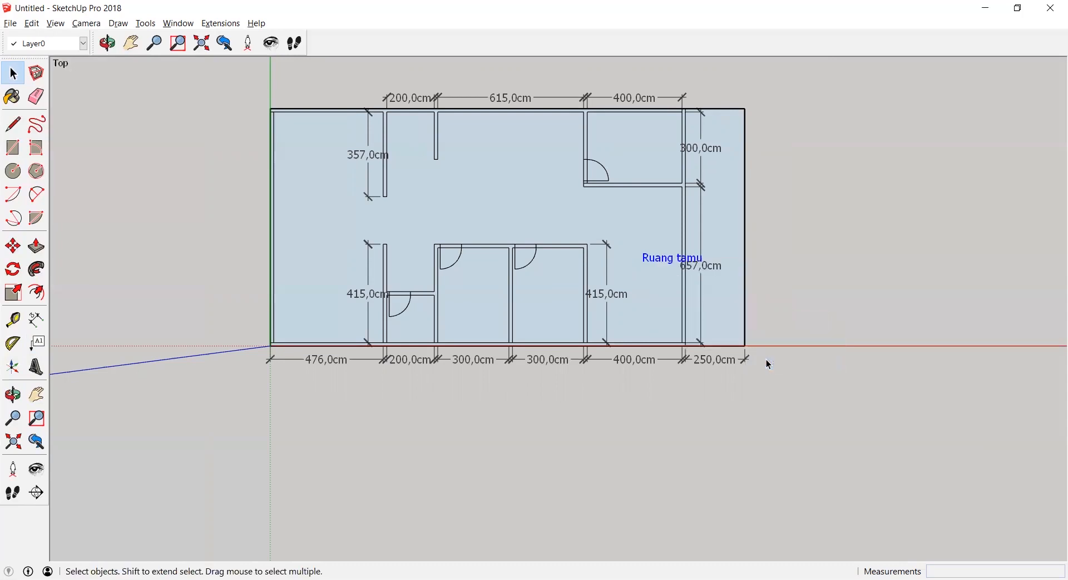
Move the "Ruang tamu" label about 136 cm so it sits inside the lower-right room, clear of the wall
left_click(13, 246)
left_click(671, 261)
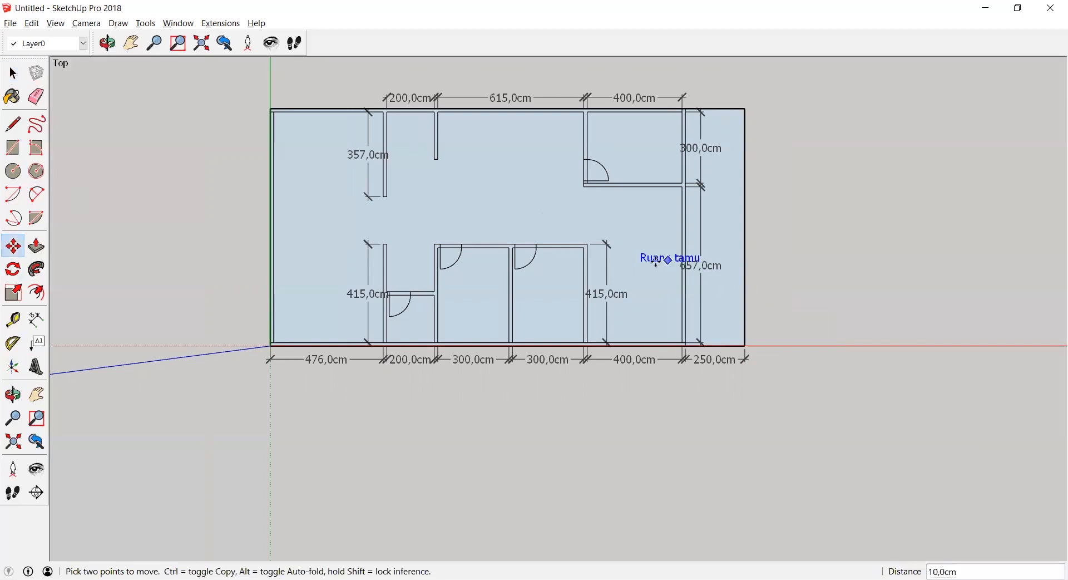
left_click(640, 269)
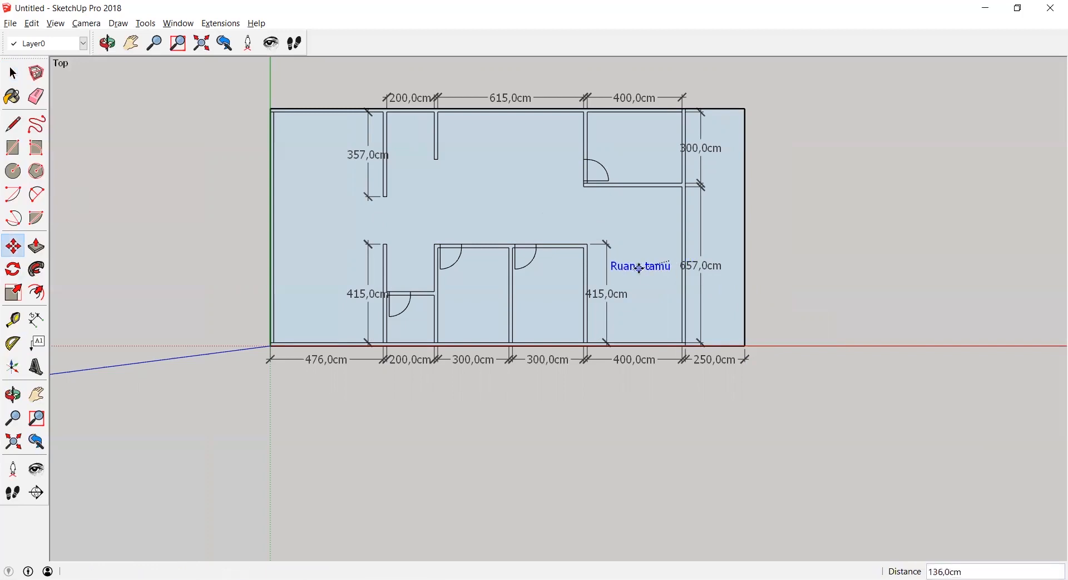
Paste a copy of the "Ruang tamu" label into the upper-right room and adjust its position near the room's centre
type("Ruang tamu")
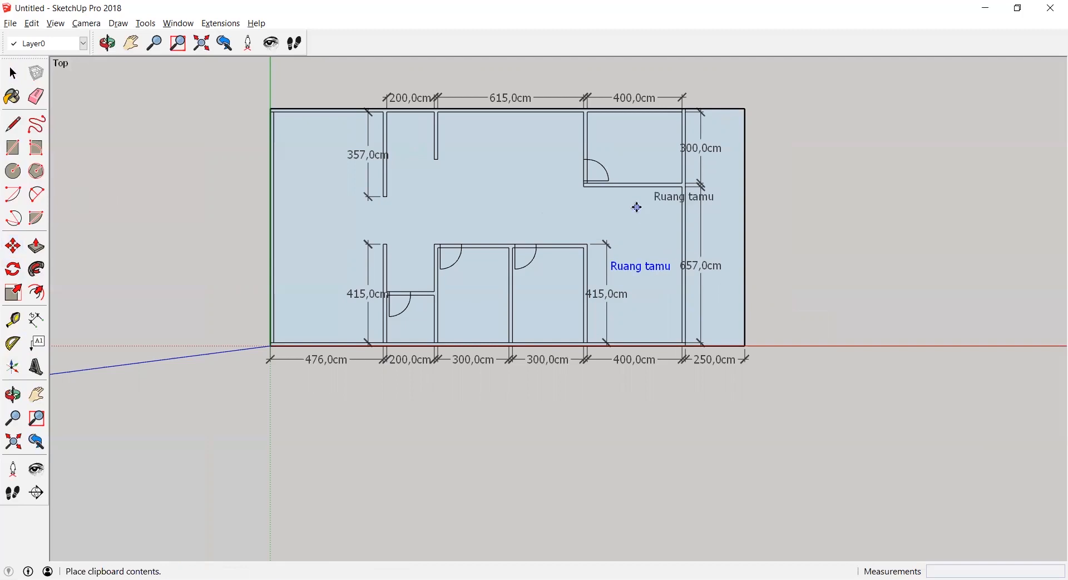
left_click(594, 160)
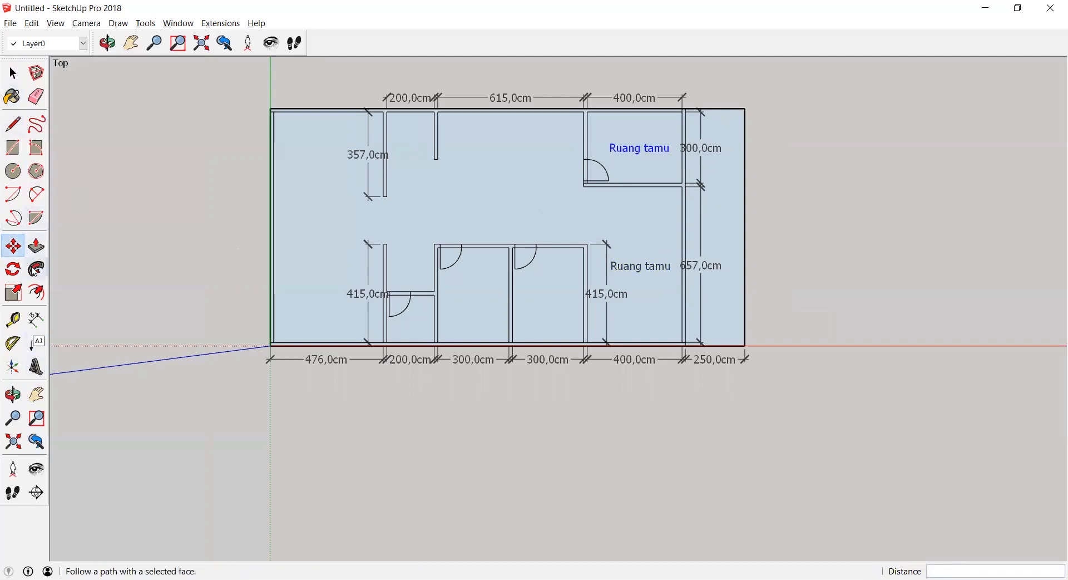
left_click(632, 147)
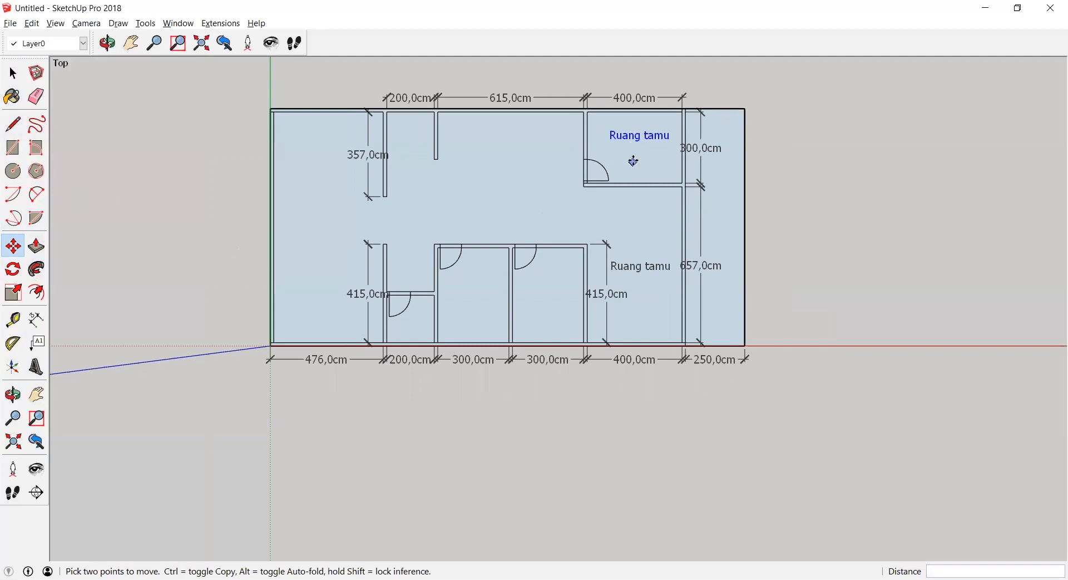
left_click(634, 136)
left_click(636, 145)
Change the copied label in the upper-right room to "Kamar 1"
left_click(13, 73)
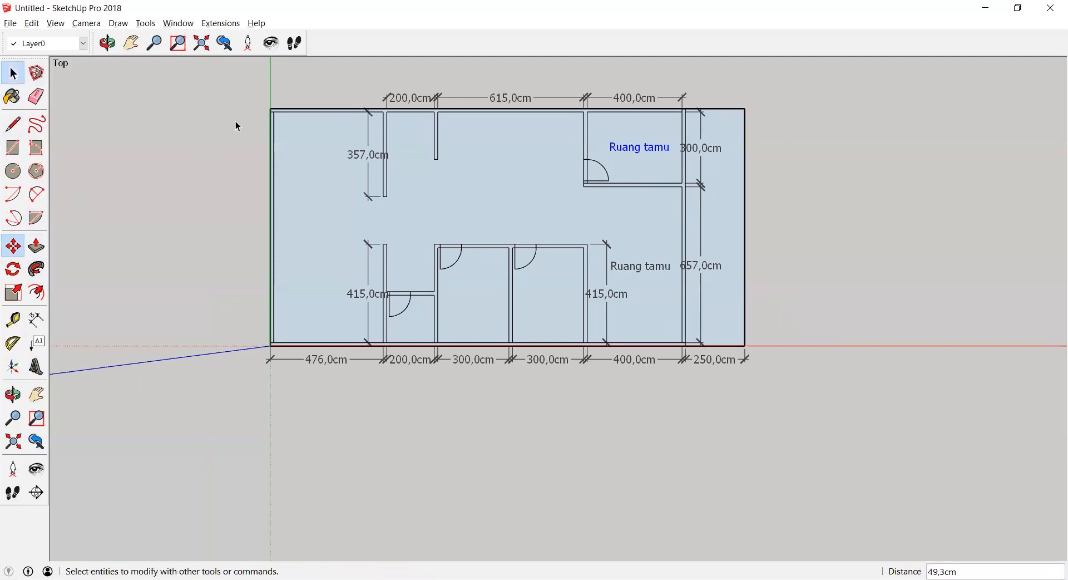
double_click(639, 148)
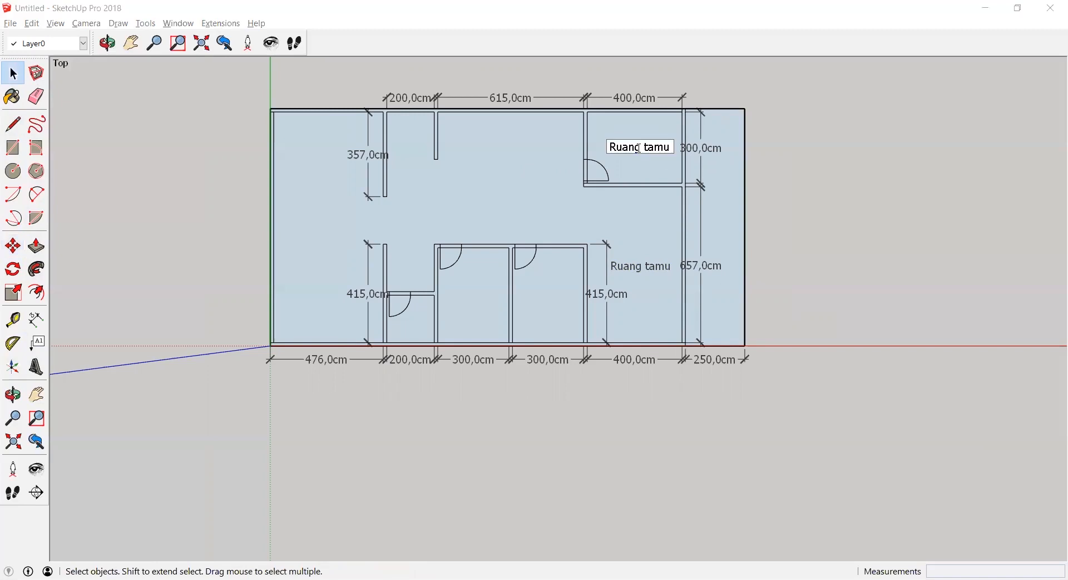
type("Kamar 1")
left_click(644, 165)
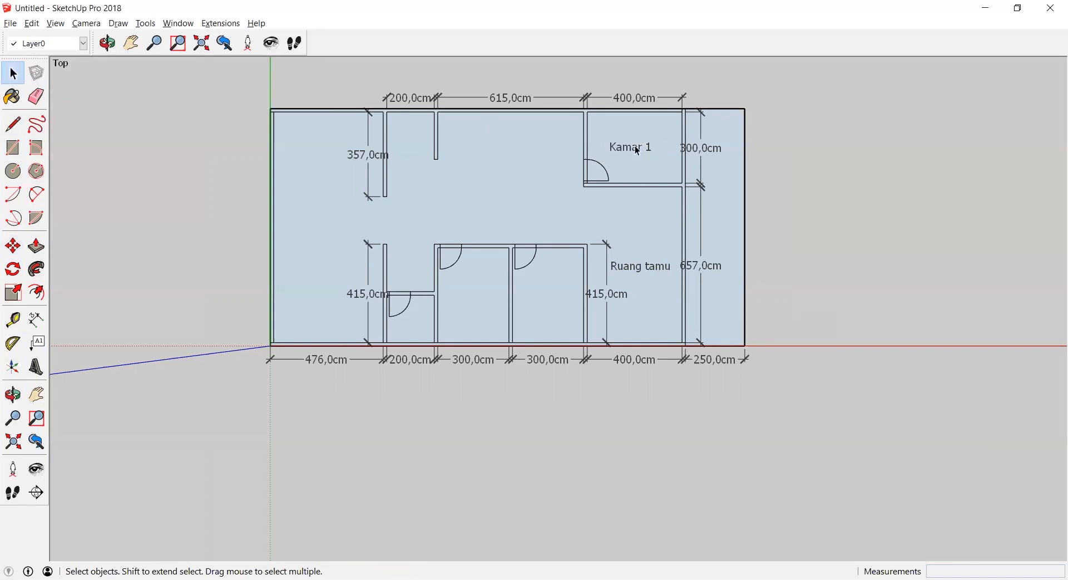
Copy the "Kamar 1" label into the two larger lower rooms
left_click(638, 149)
key("m")
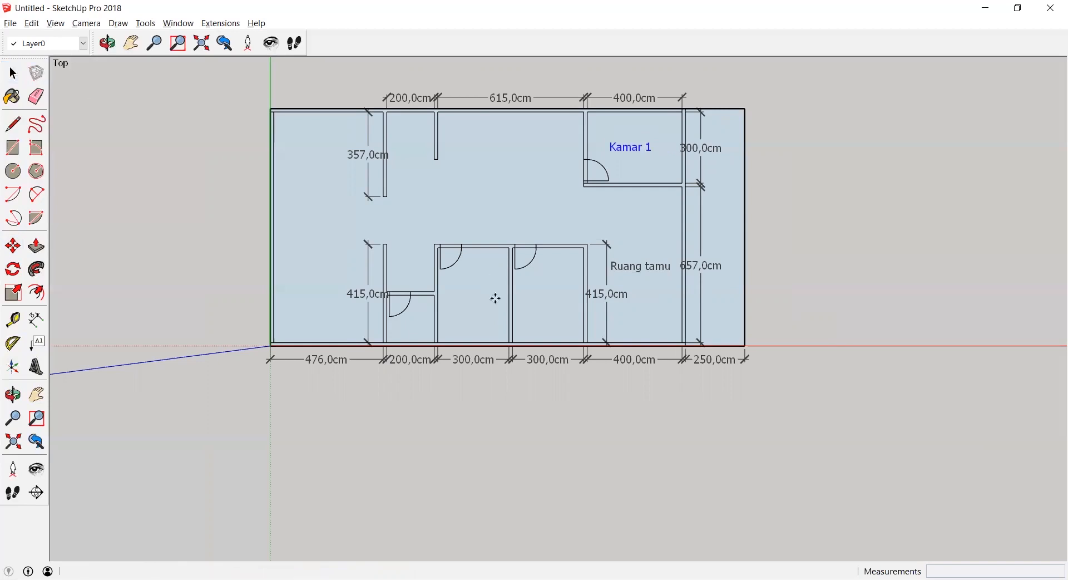
key("ctrl+v")
left_click(513, 304)
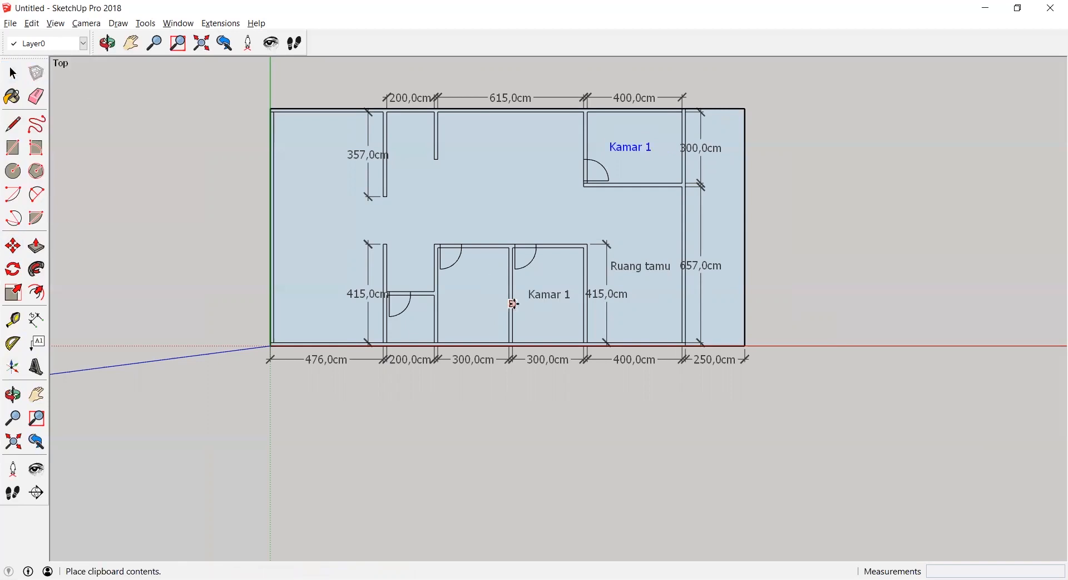
key("m")
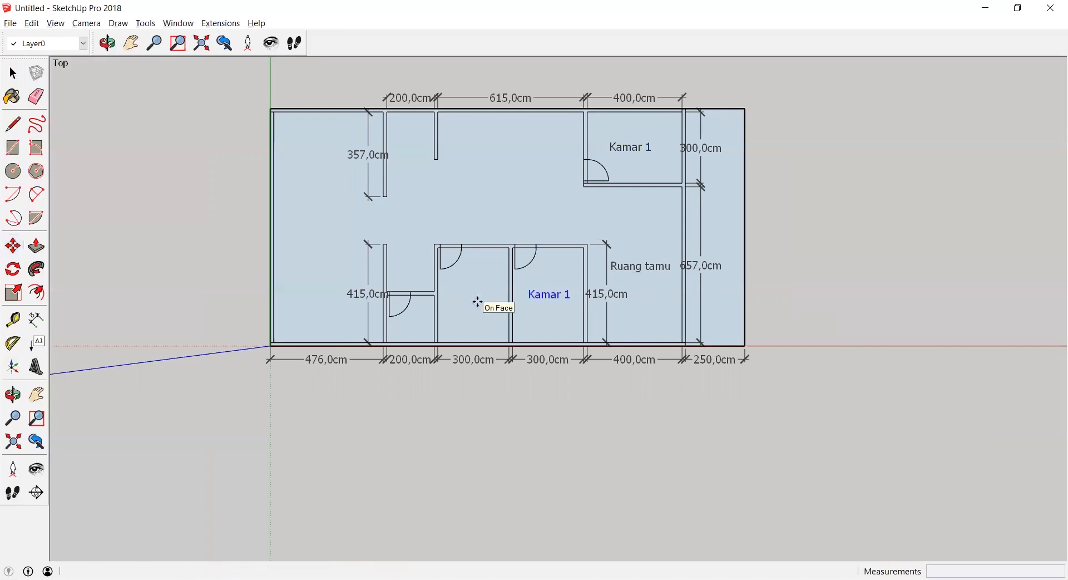
type("Kamar 1")
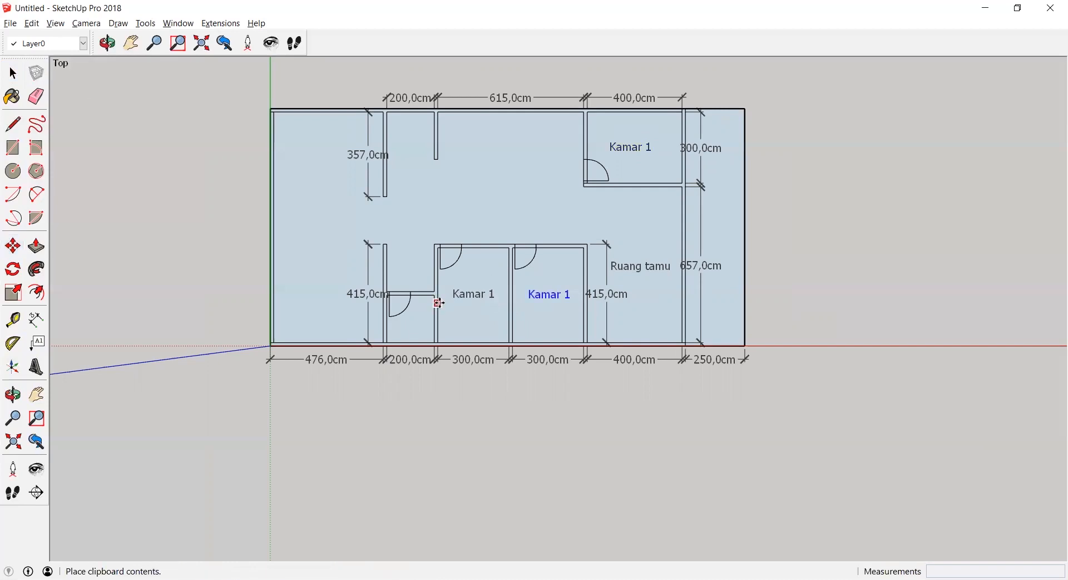
left_click(438, 301)
Paste "Kamar 1" labels into the upper middle space, the narrow upper space and the leftmost room
key("m")
key("ctrl+v")
left_click(470, 161)
key("ctrl+v")
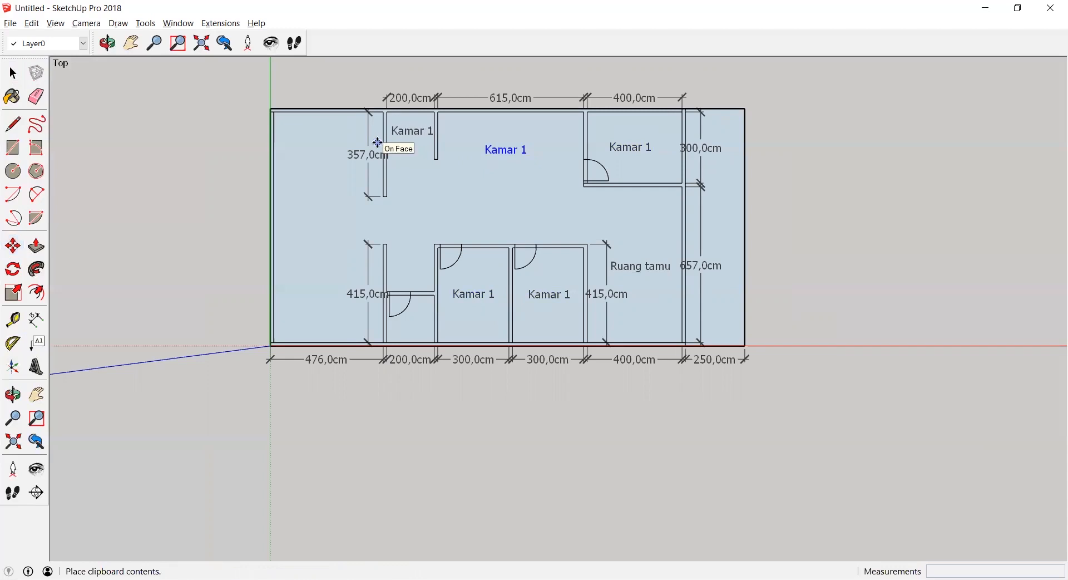
left_click(378, 143)
key("ctrl+v")
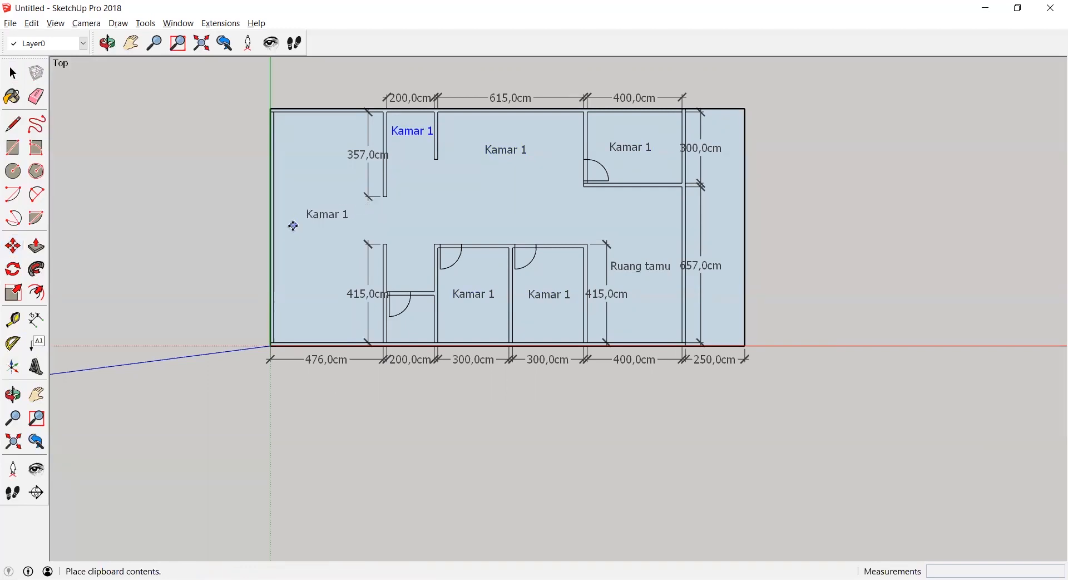
left_click(291, 226)
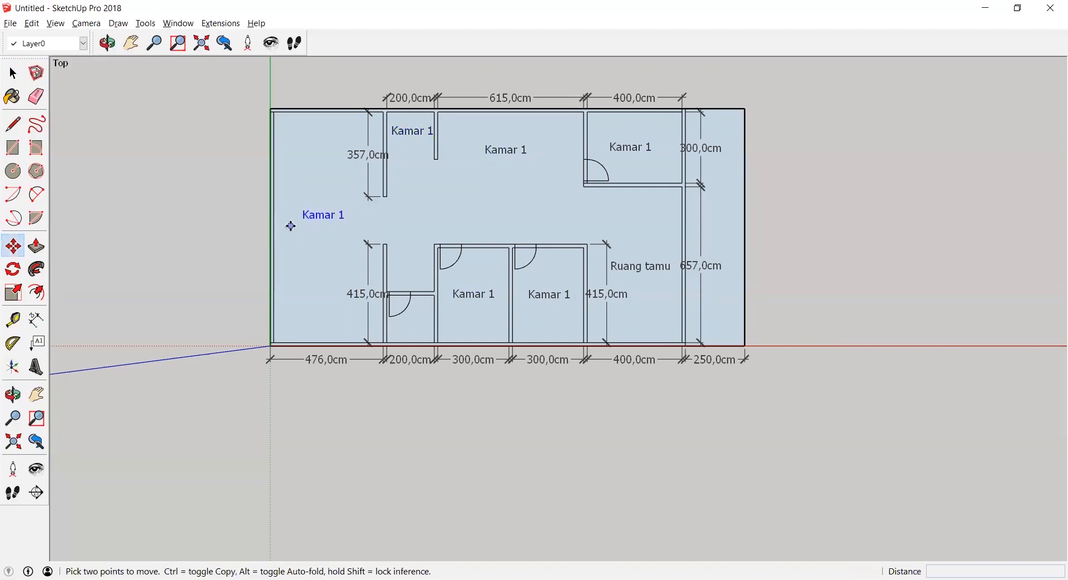
left_click(12, 73)
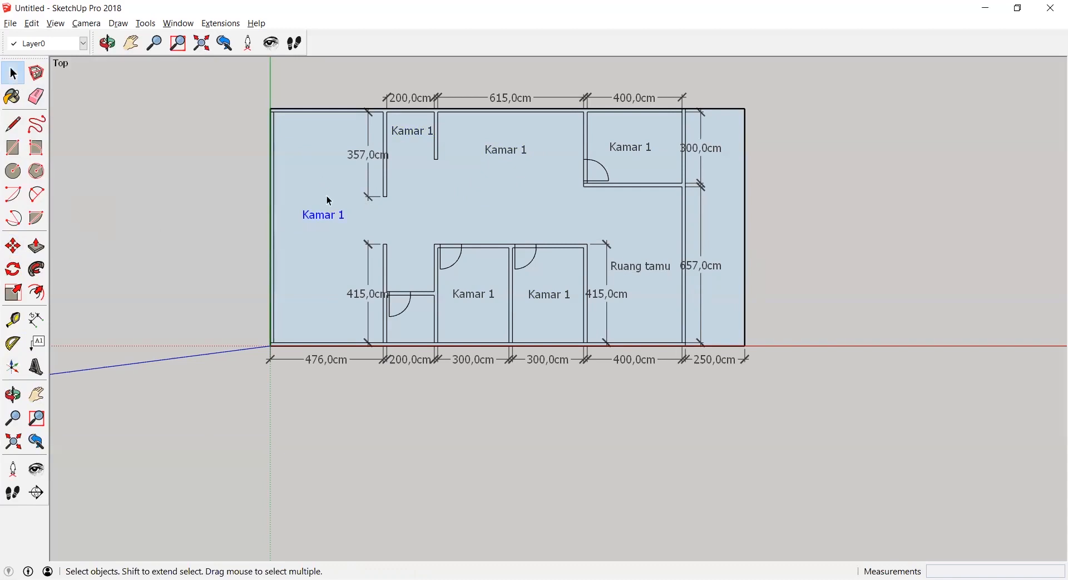
Change the leftmost room's label to "Kolam Renang", split over two lines
double_click(322, 216)
type("Kolama")
key("BackSpace")
key("Return")
type("Renang")
left_click(298, 212)
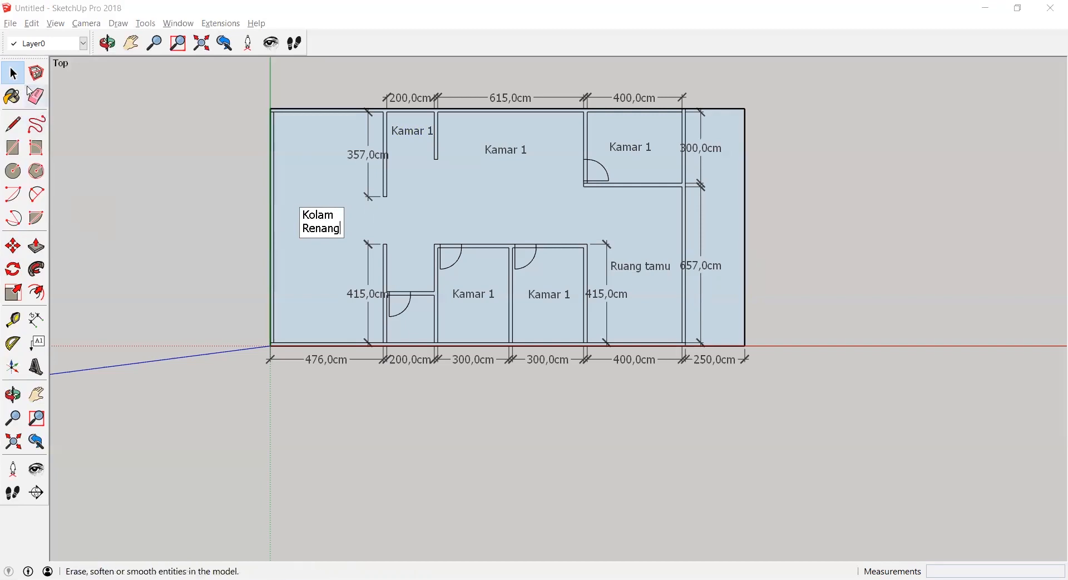
left_click(13, 97)
left_click(13, 73)
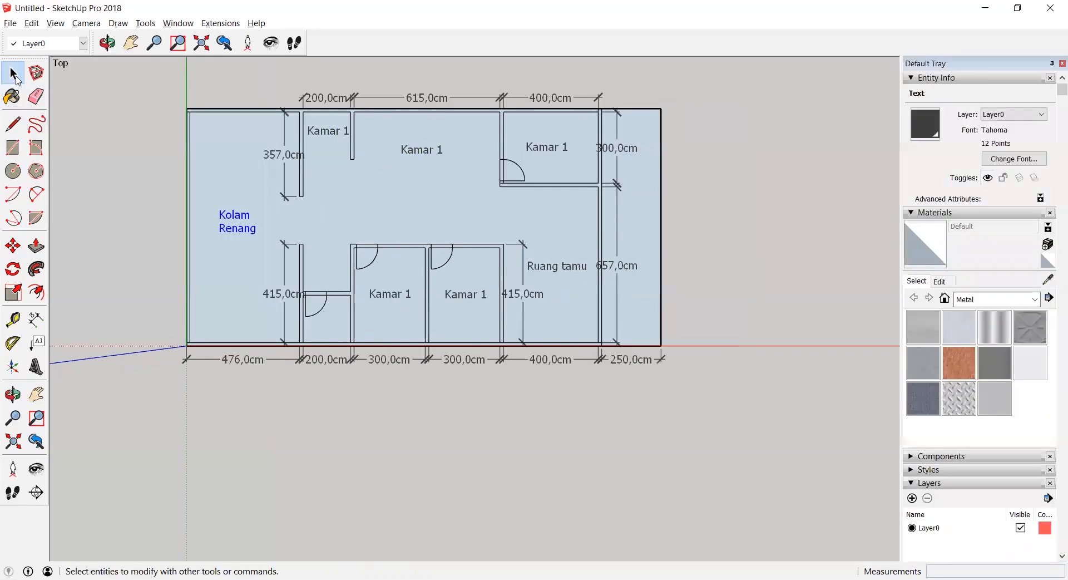
Change the label in the narrow upper space to "Dapur"
left_click(339, 135)
double_click(338, 134)
type("DApur")
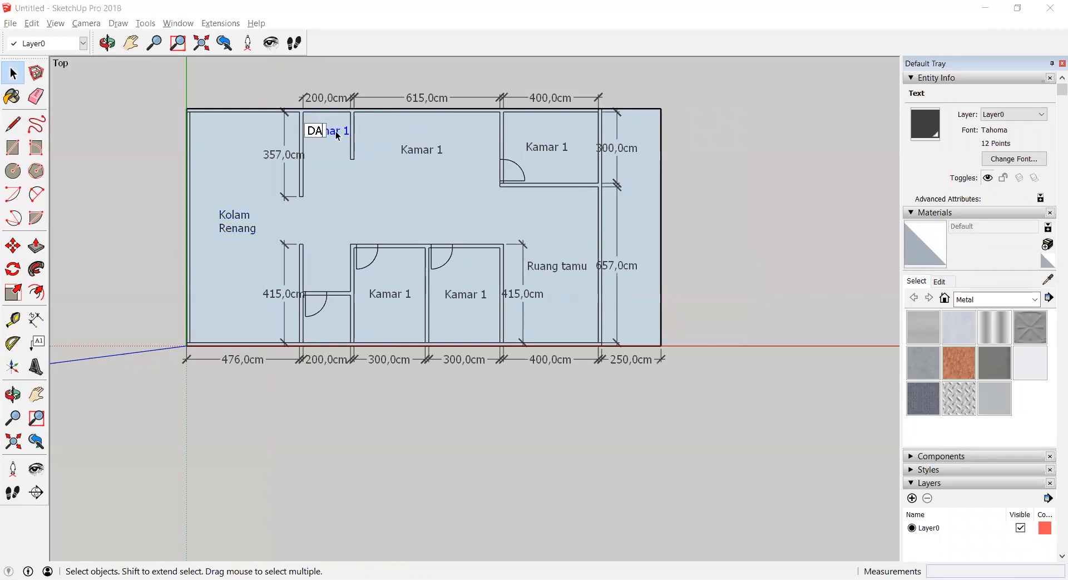
key("BackSpace")
key("BackSpace")
key("BackSpace")
key("BackSpace")
type("apur")
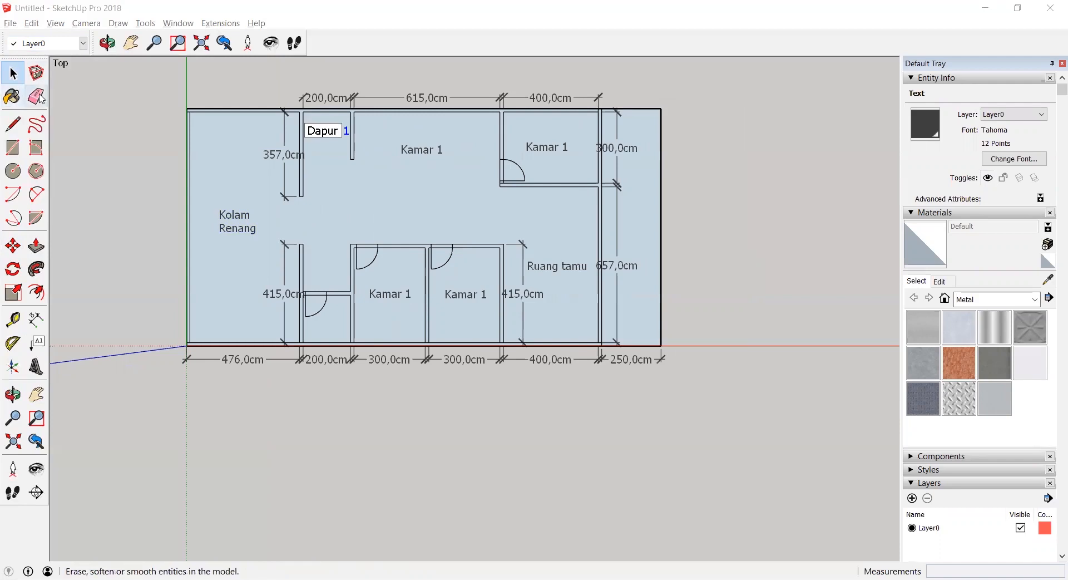
left_click(10, 74)
Change the label in the upper middle space to "Ruang Keluarga"
left_click(421, 154)
double_click(421, 151)
type("Ruang")
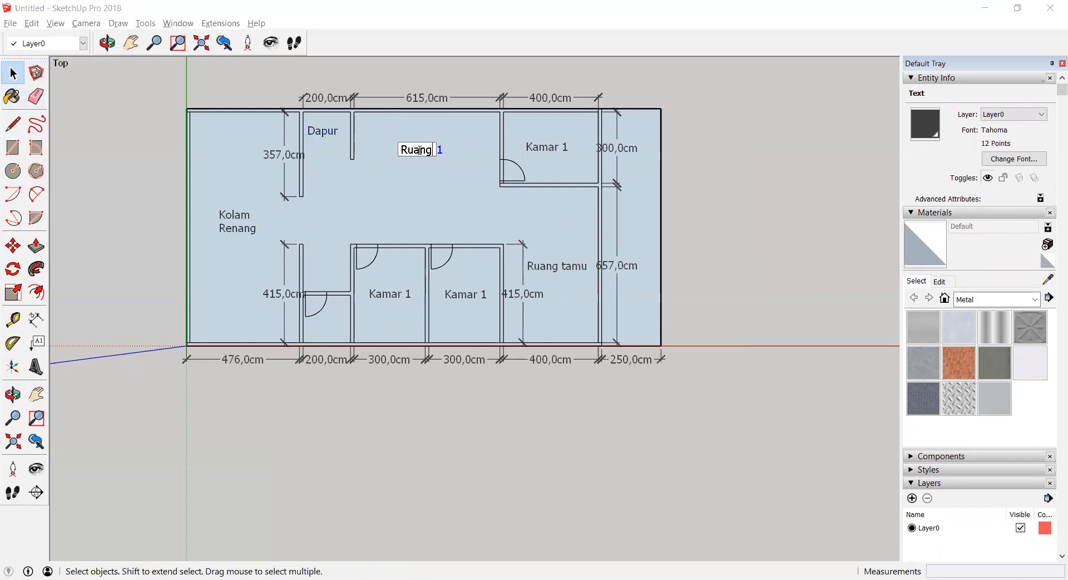
type(" Keluarga")
left_click(110, 136)
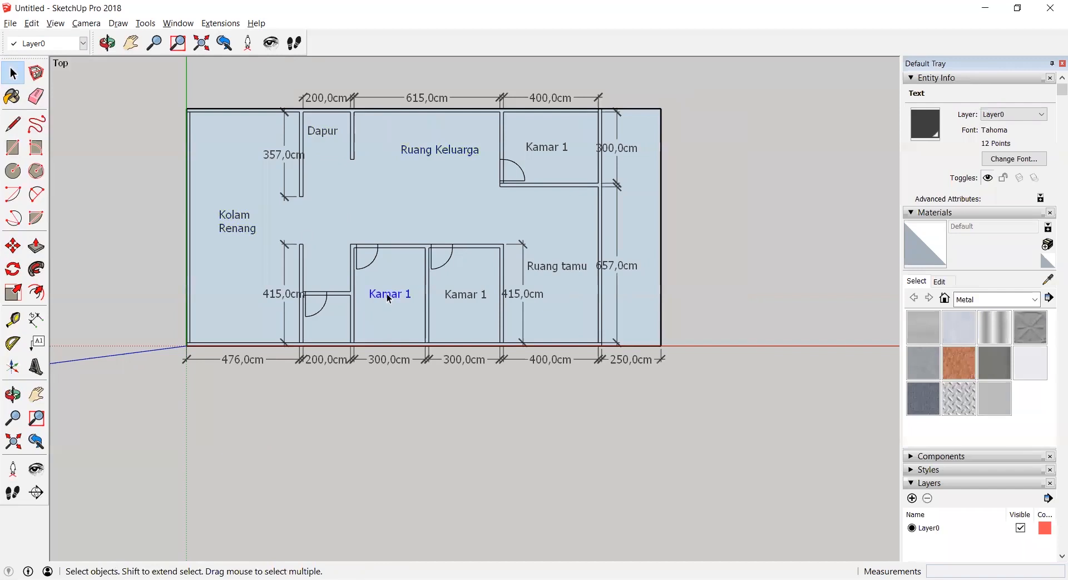
Rename the labels of the two larger lower rooms to "Kamar 3" in the left one and "Kamar 2" in the right one
double_click(408, 294)
left_click_drag(409, 294, 426, 298)
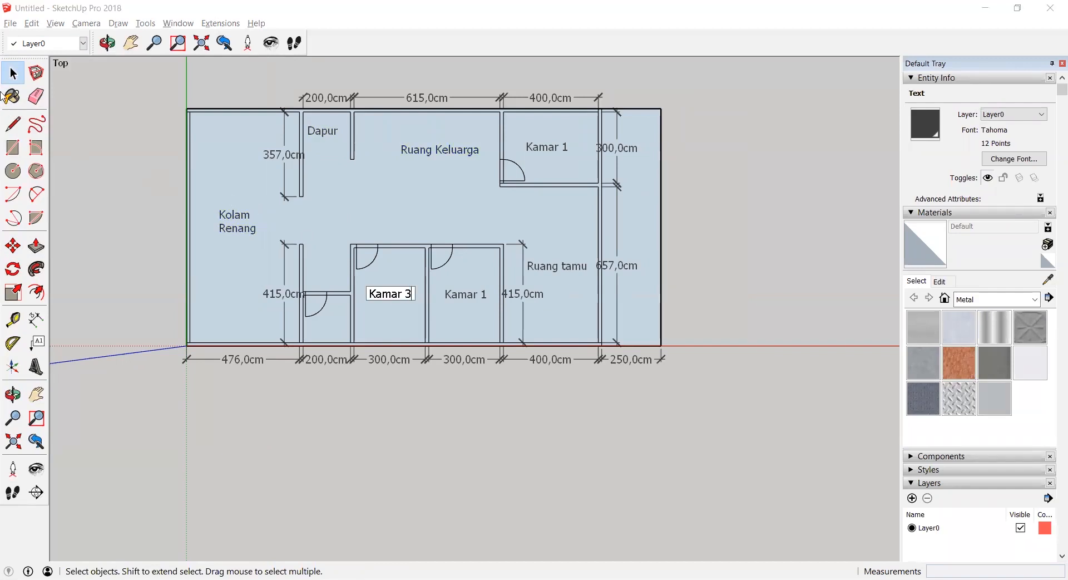
key("Return")
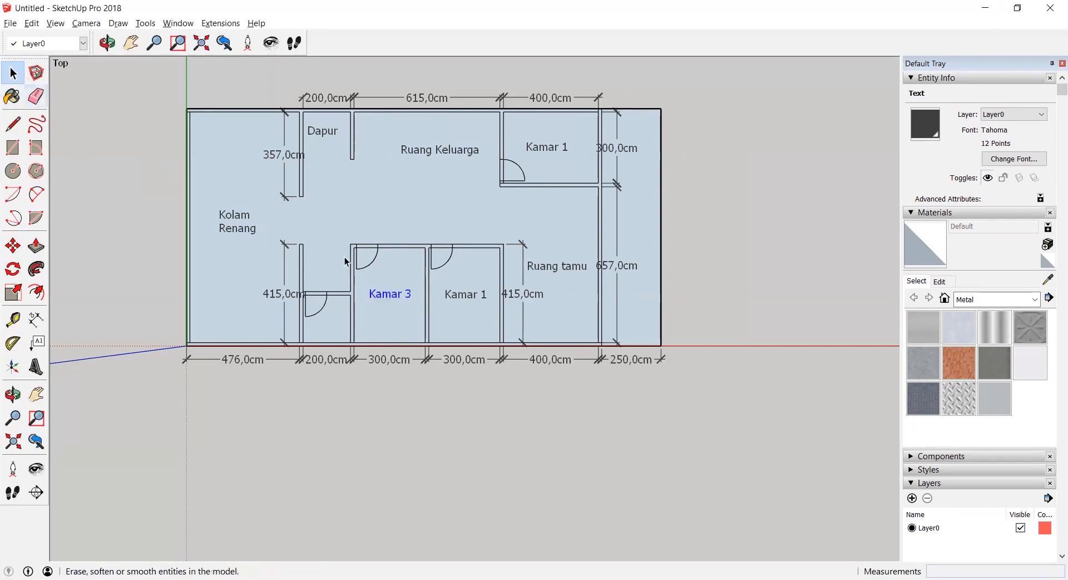
left_click(476, 300)
double_click(485, 295)
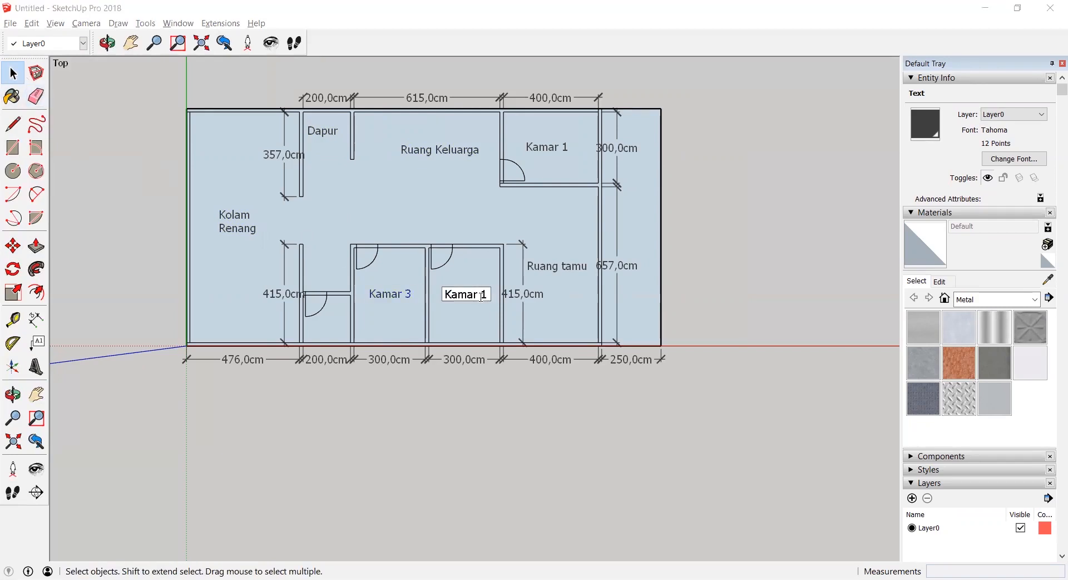
type("2")
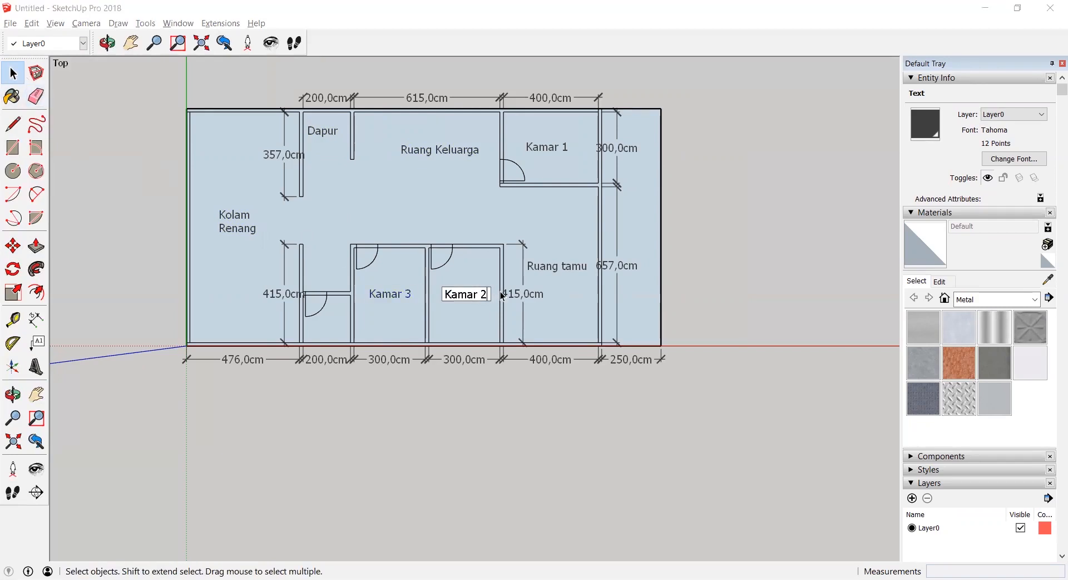
left_click(14, 74)
Copy the "Kamar 3" label into the small lower room to its left
left_click(387, 295)
key("ctrl+c")
key("ctrl+v")
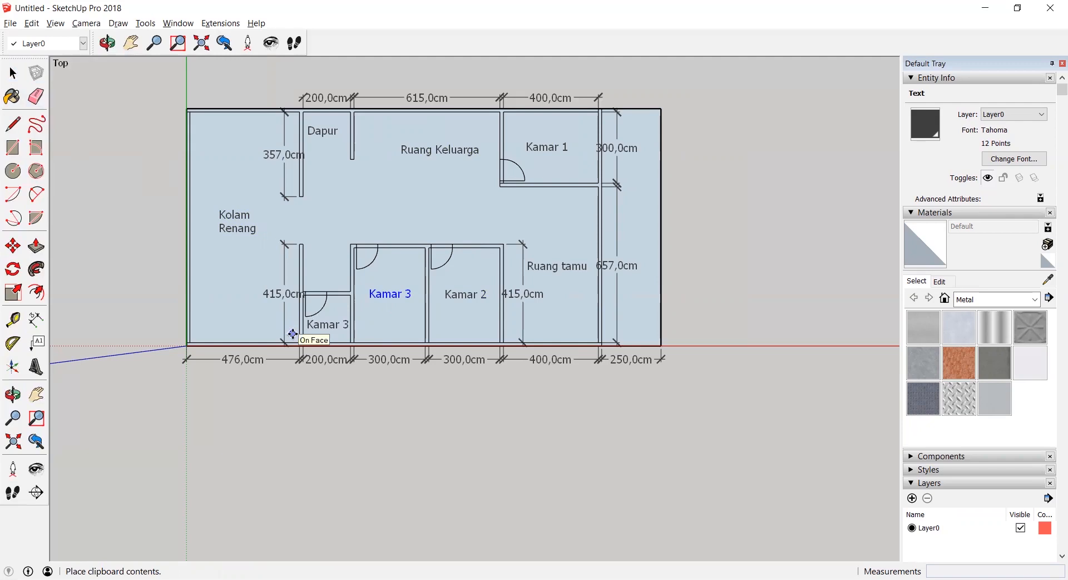
left_click(293, 333)
left_click(324, 330)
Change the copied label in the small lower room to "Kamar Mandi", split over two lines
left_click(16, 123)
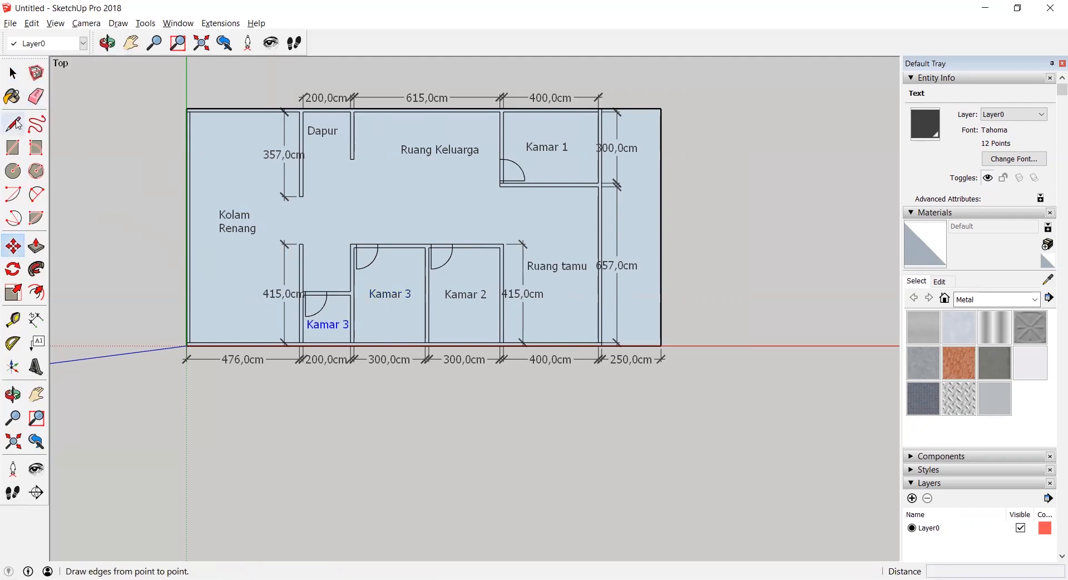
left_click(13, 73)
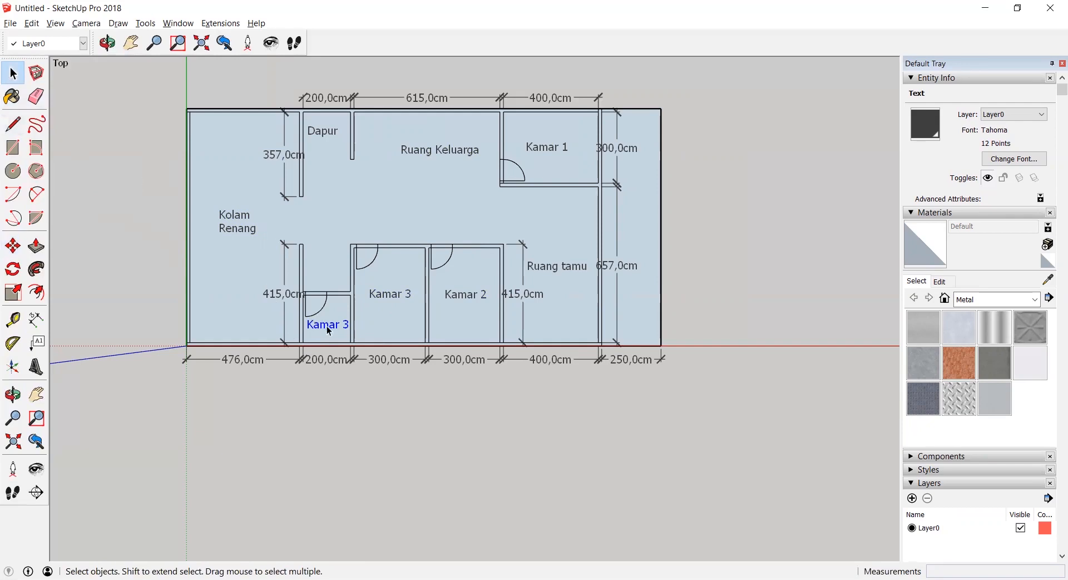
double_click(329, 331)
key("BackSpace")
key("Return")
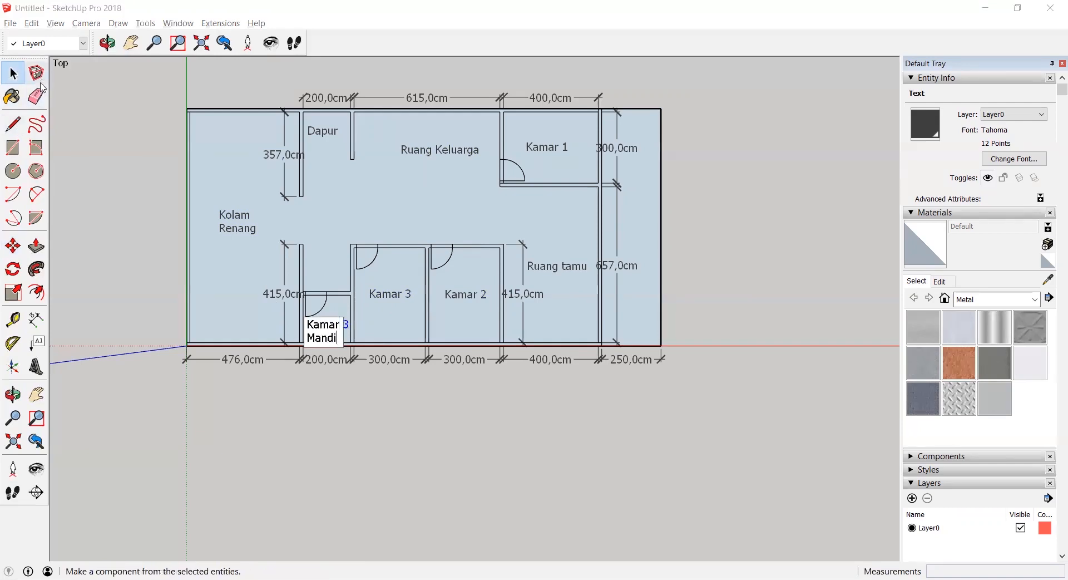
left_click(300, 312)
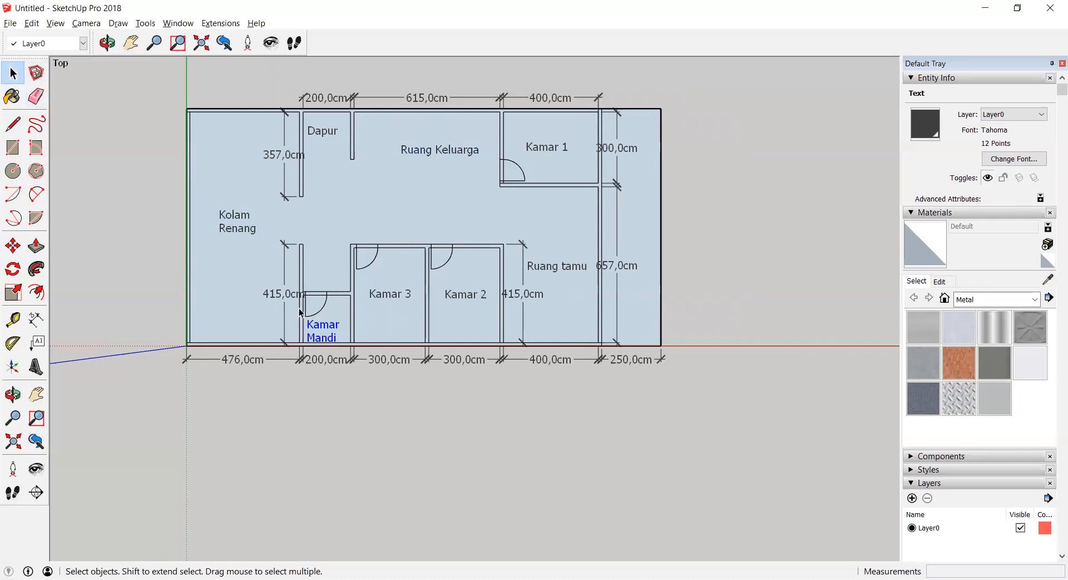
Move the "Kamar Mandi" label slightly to the right within the small lower room
key("Escape")
left_click(335, 328)
key("Escape")
left_click(339, 329)
key("Escape")
left_click(341, 325)
left_click(160, 243)
left_click(13, 245)
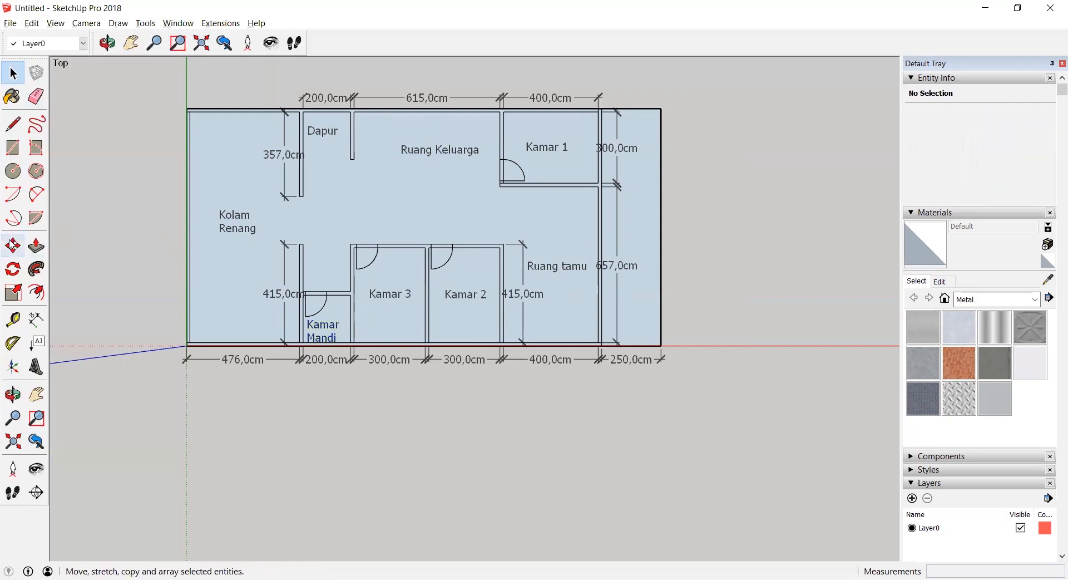
left_click(314, 322)
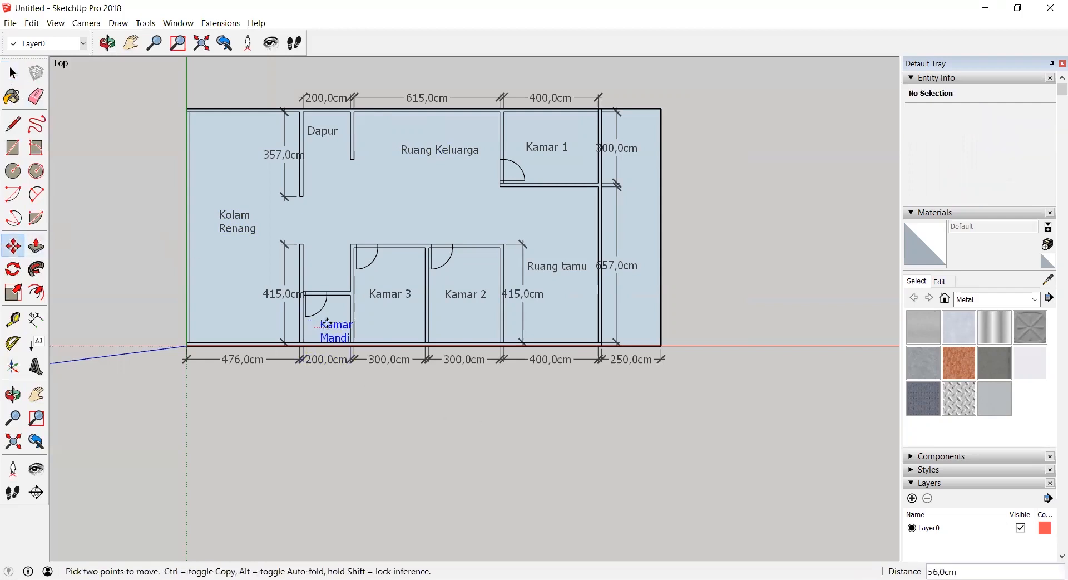
left_click(326, 317)
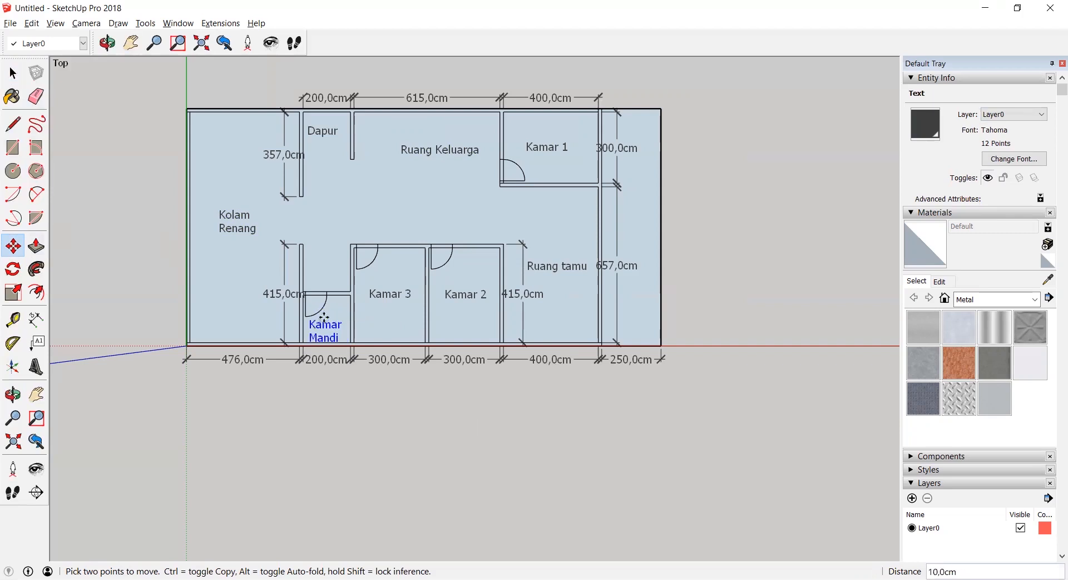
left_click(325, 316)
Place a copy of the "Kamar Mandi" label about 42 cm diagonally down and right of the original
scroll(325, 316, "up", 3)
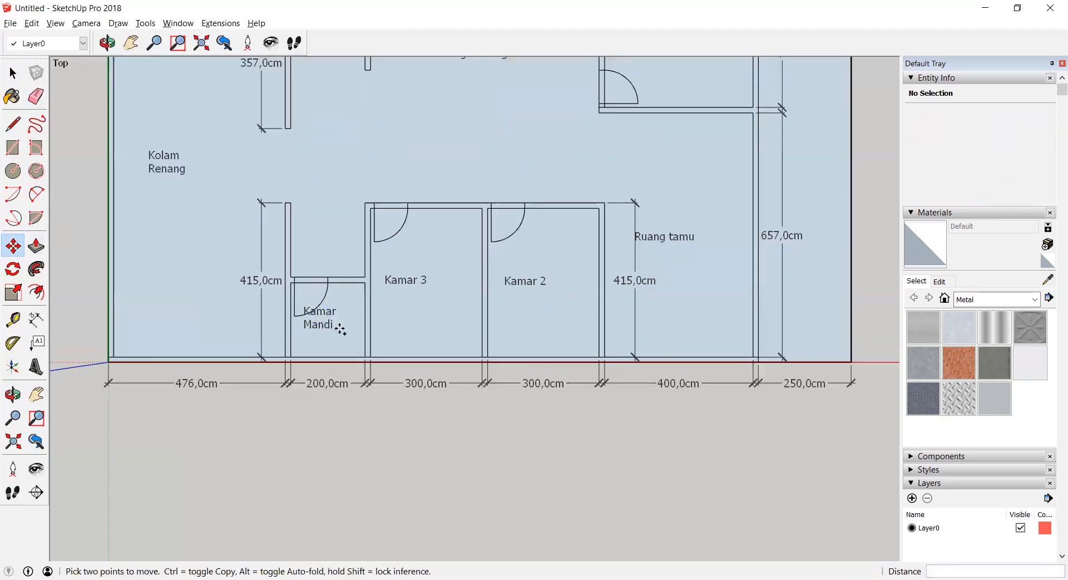
key("ctrl")
left_click(321, 326)
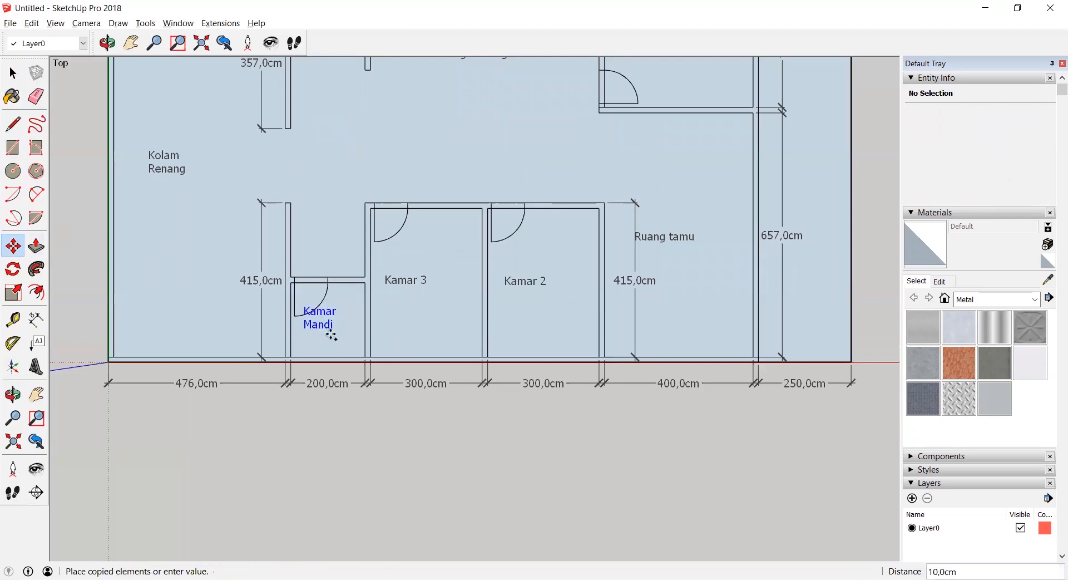
left_click(331, 338)
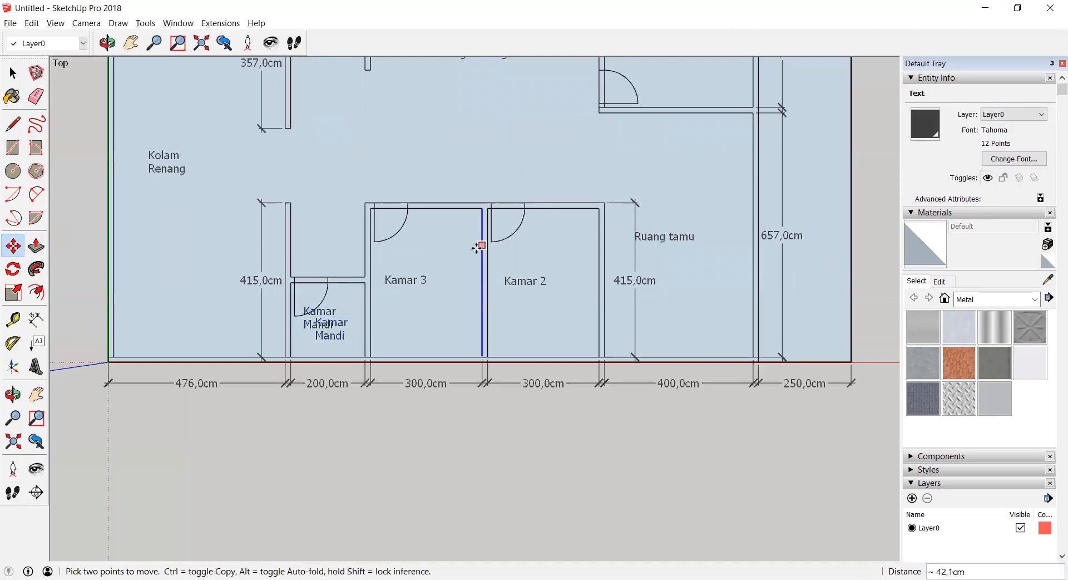
Move the "Kamar 3" and "Kamar 2" labels slightly right and down, towards the centres of their rooms
left_click(420, 279)
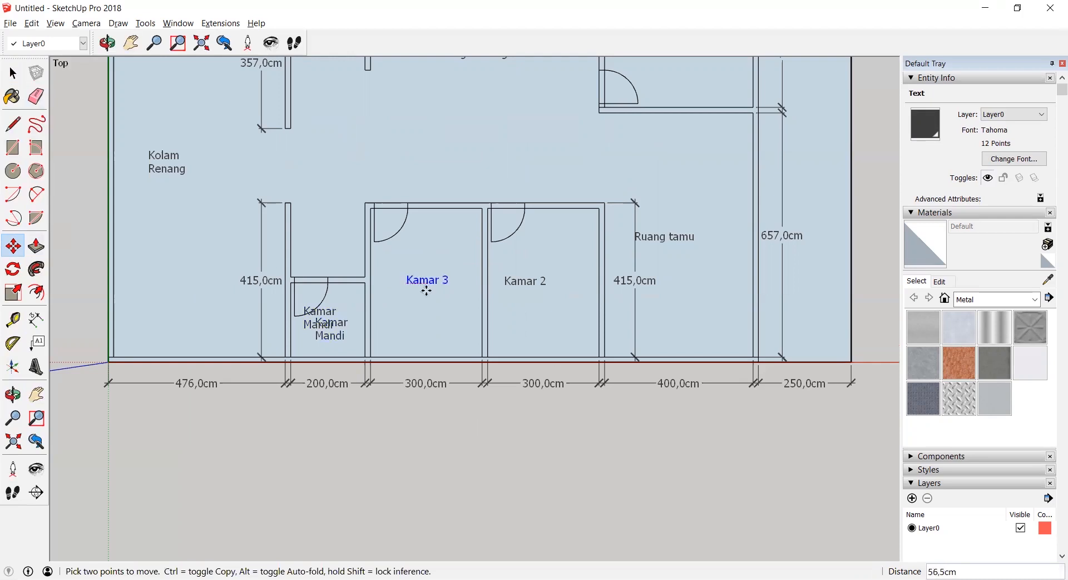
left_click(426, 290)
left_click(532, 279)
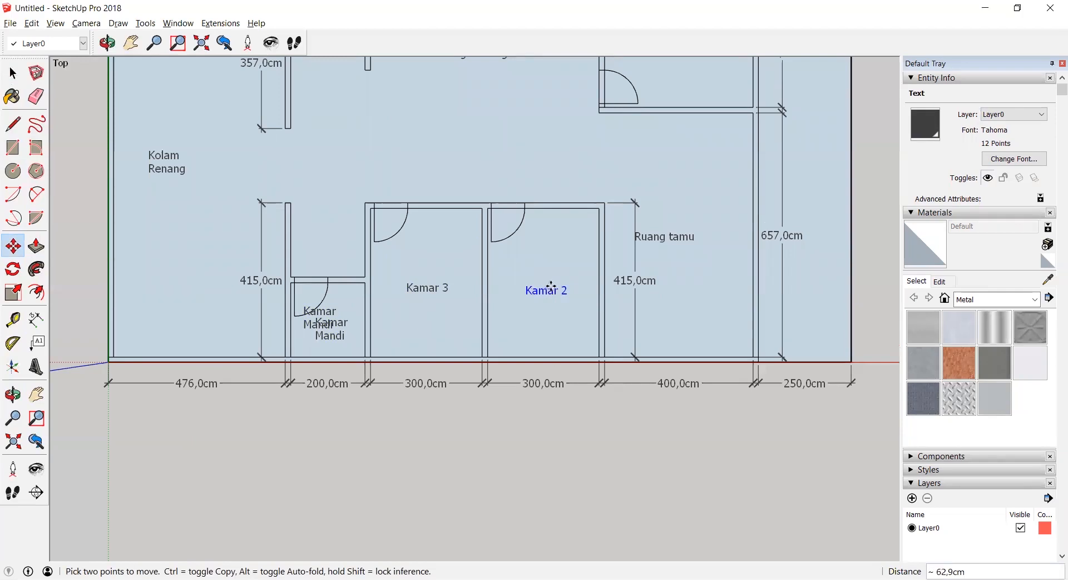
scroll(551, 287, "down", 2)
key("Escape")
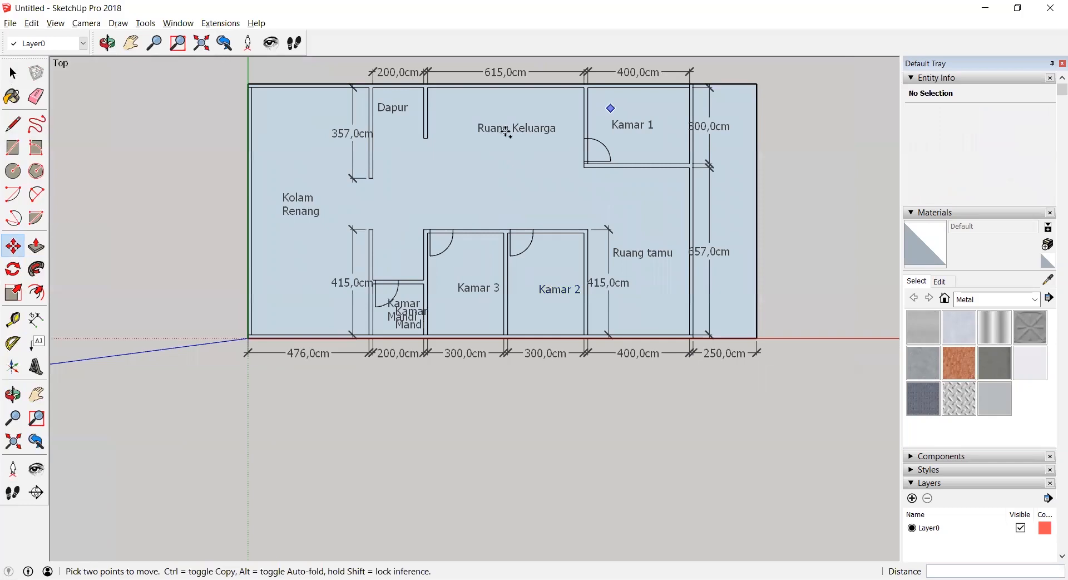
Copy the "Ruang Keluarga" label about 46 cm to the left and shift the "Kolam Renang" label slightly left
left_click(507, 132)
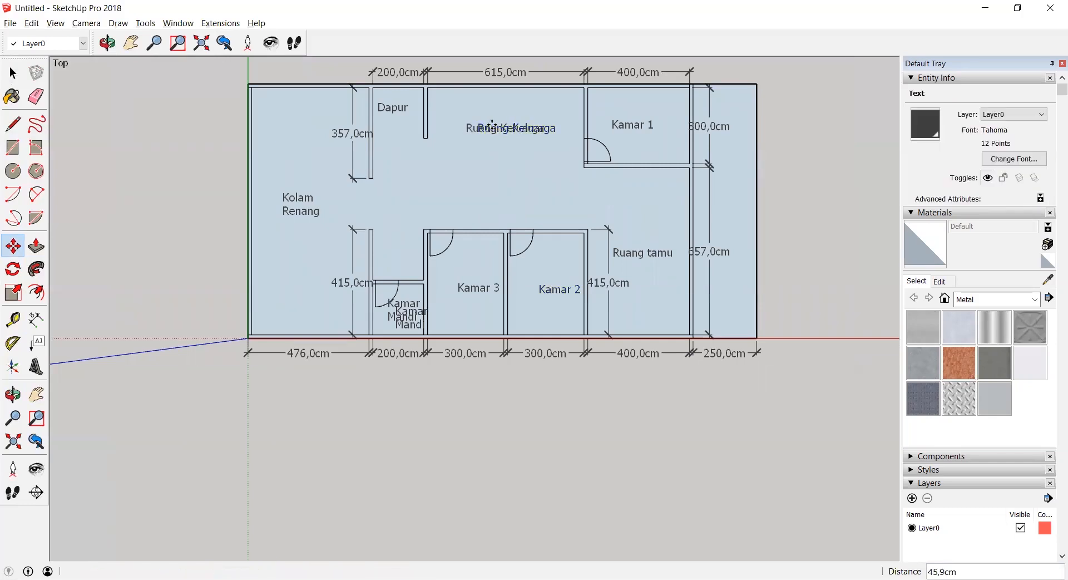
left_click(492, 123)
left_click(297, 202)
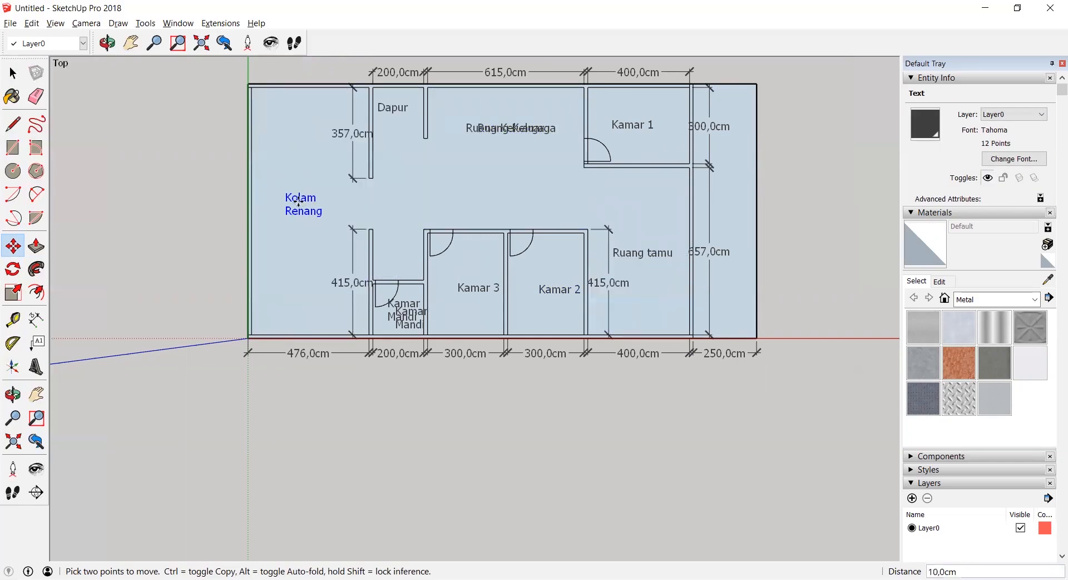
left_click(294, 202)
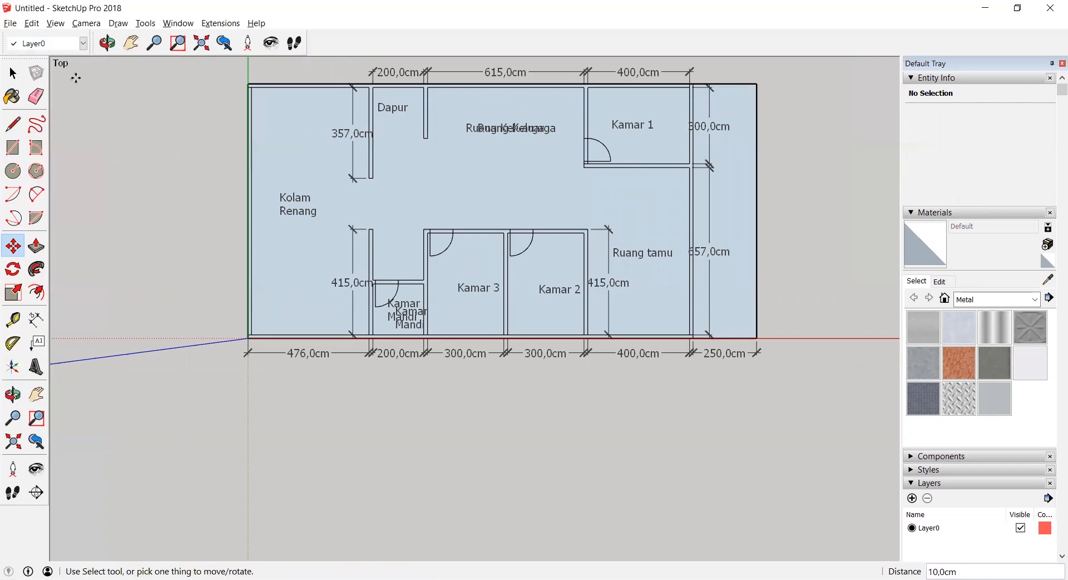
Copy the door swing of the "Kamar 1" room into the empty area below the floor plan
left_click(12, 74)
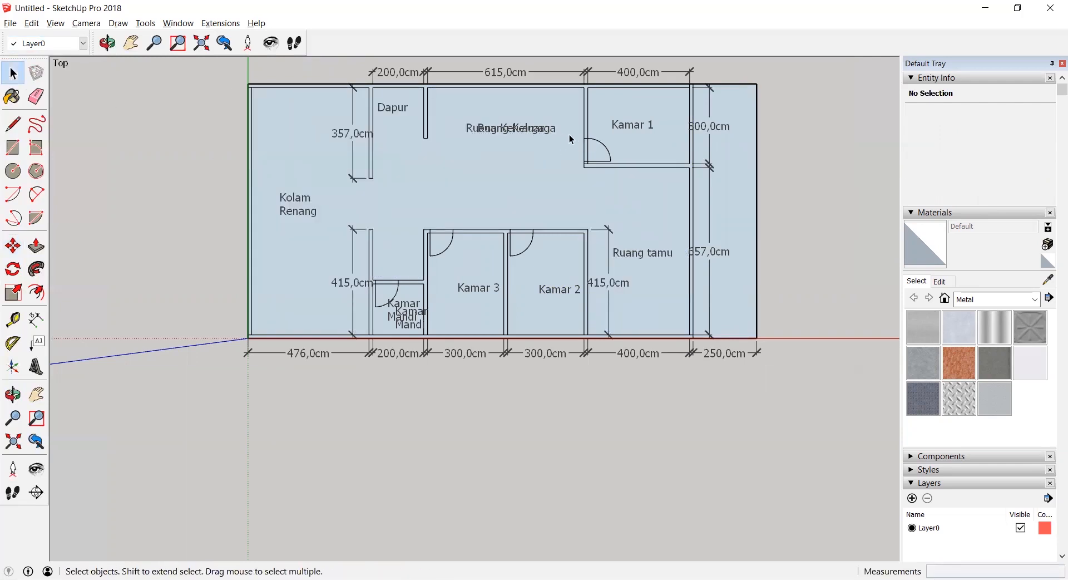
left_click(619, 162)
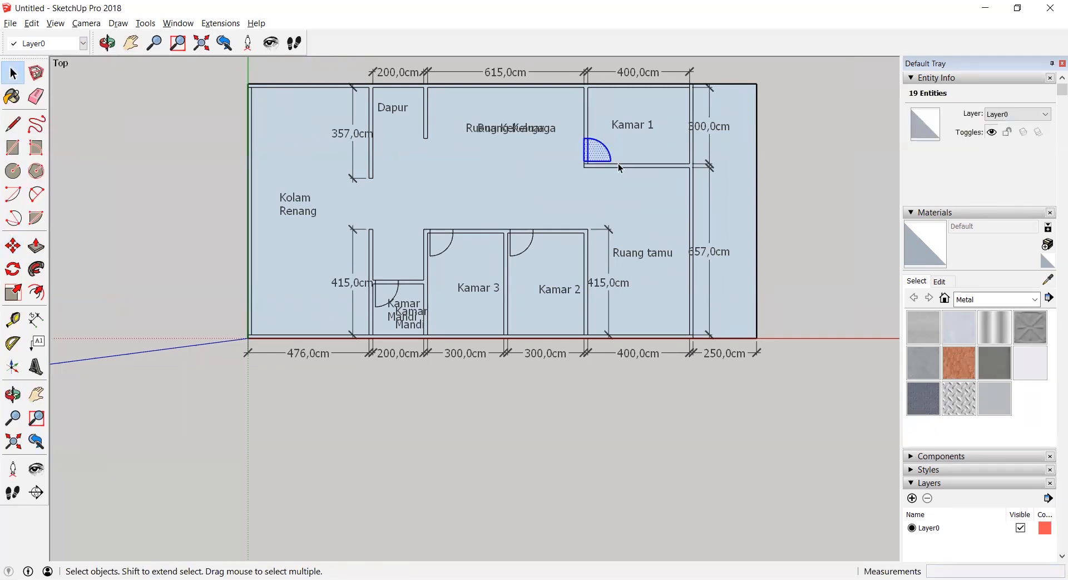
key("m")
key("ctrl+v")
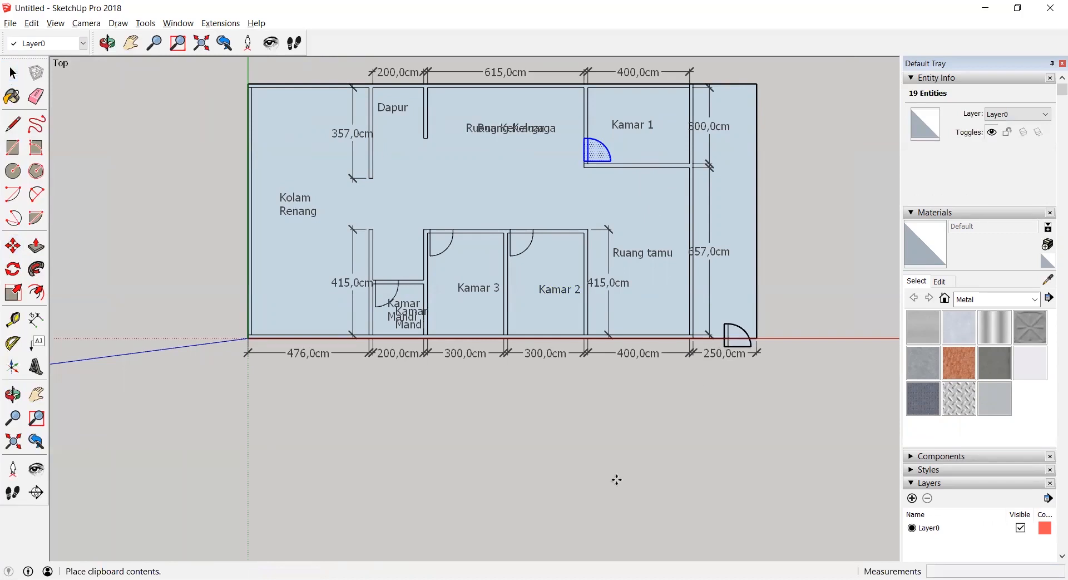
left_click(617, 480)
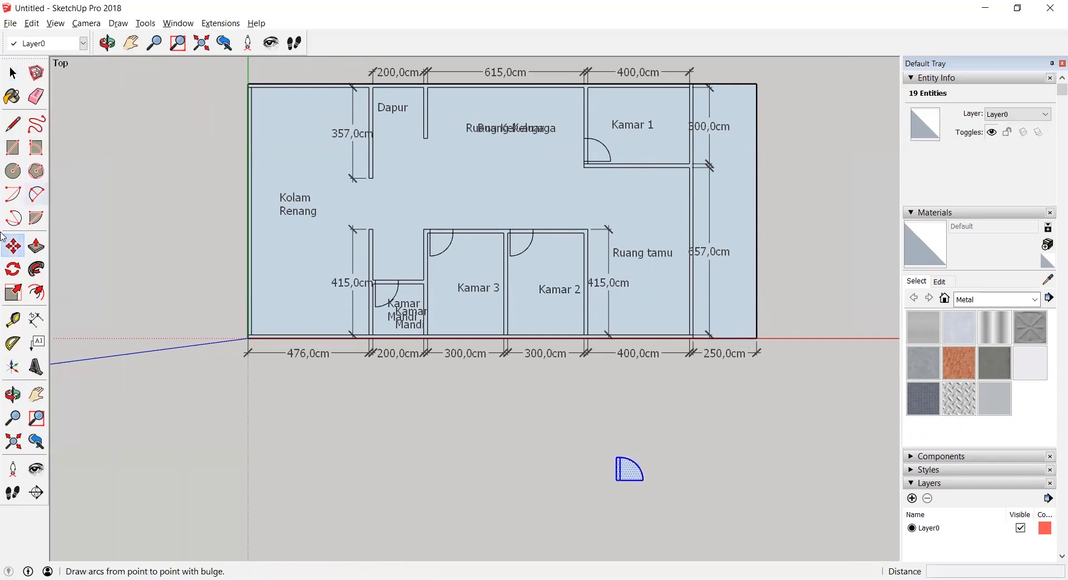
Rotate the copied door swing below the plan by 180 degrees about its lower-left corner
left_click(12, 269)
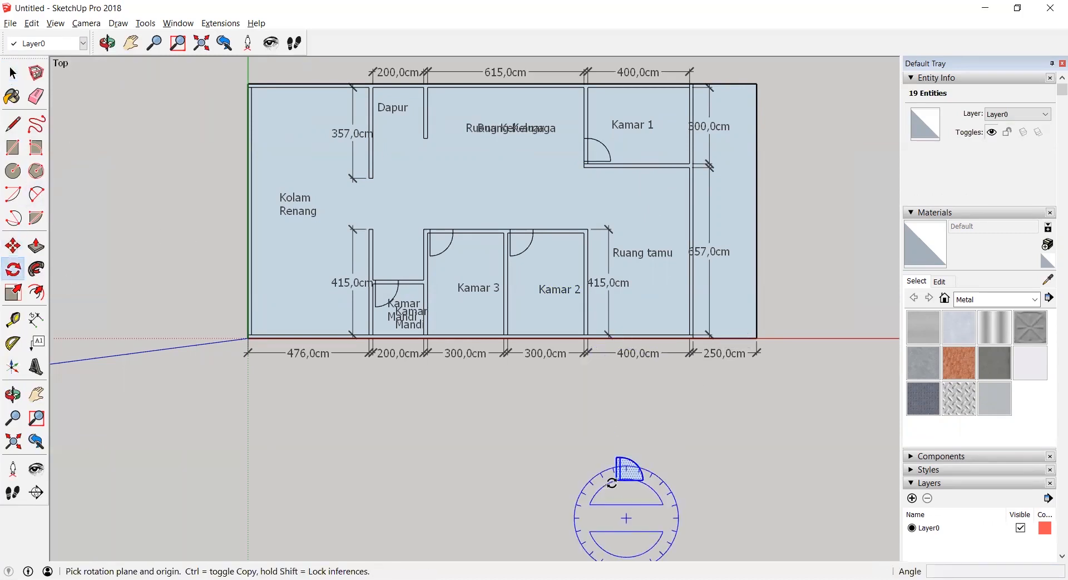
left_click(617, 480)
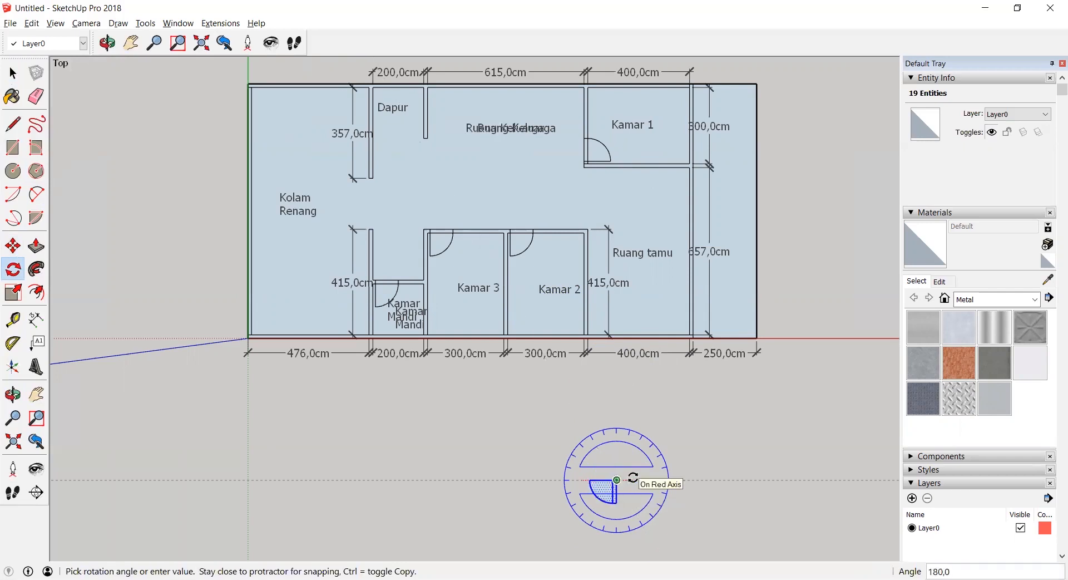
left_click(632, 478)
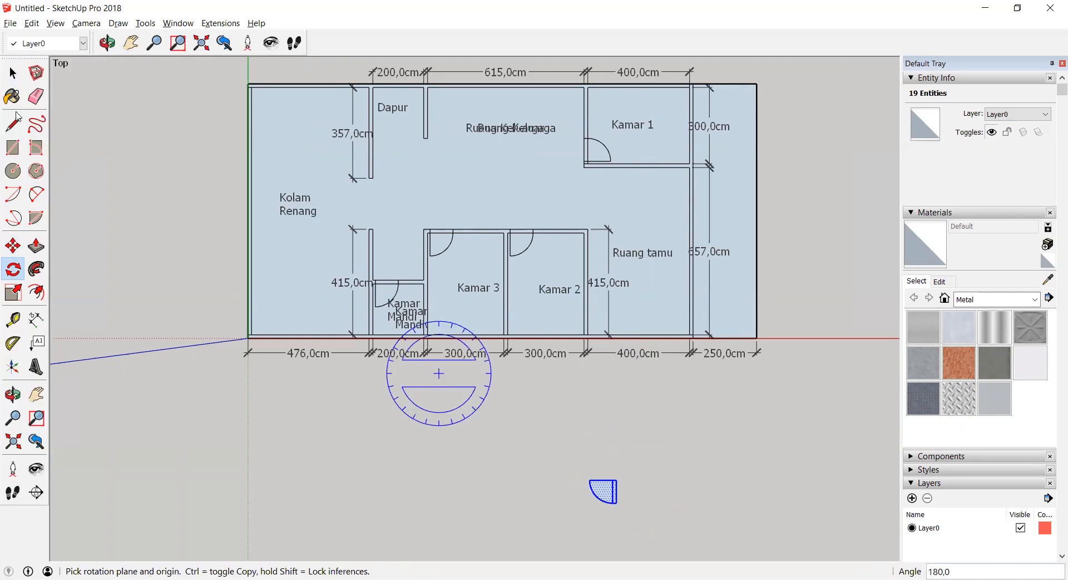
left_click(12, 74)
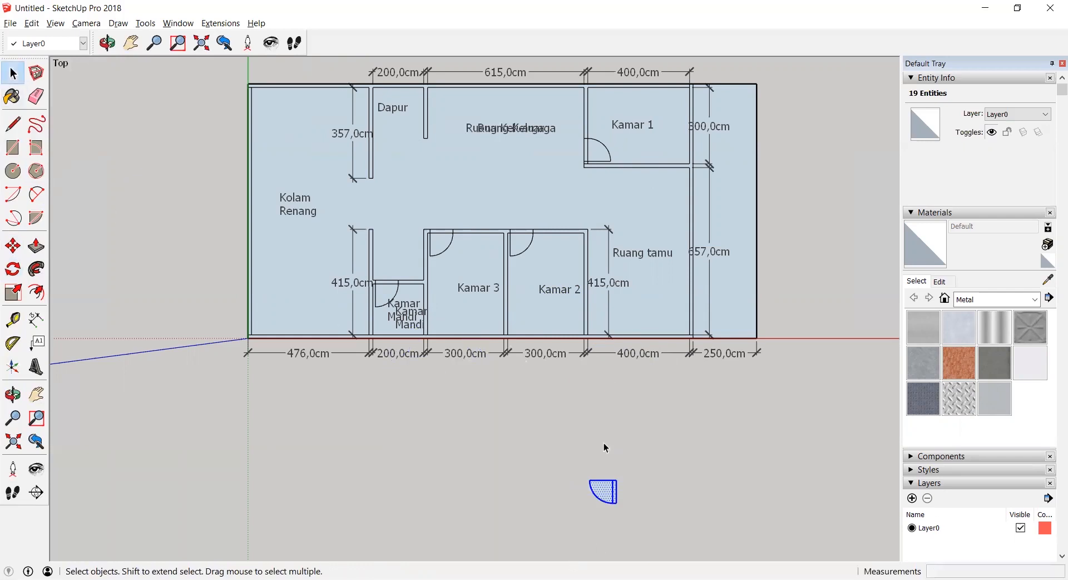
Move the rotated door swing from below the plan onto the "Ruang tamu" room's right wall, just below "Kamar 1"
left_click(13, 246)
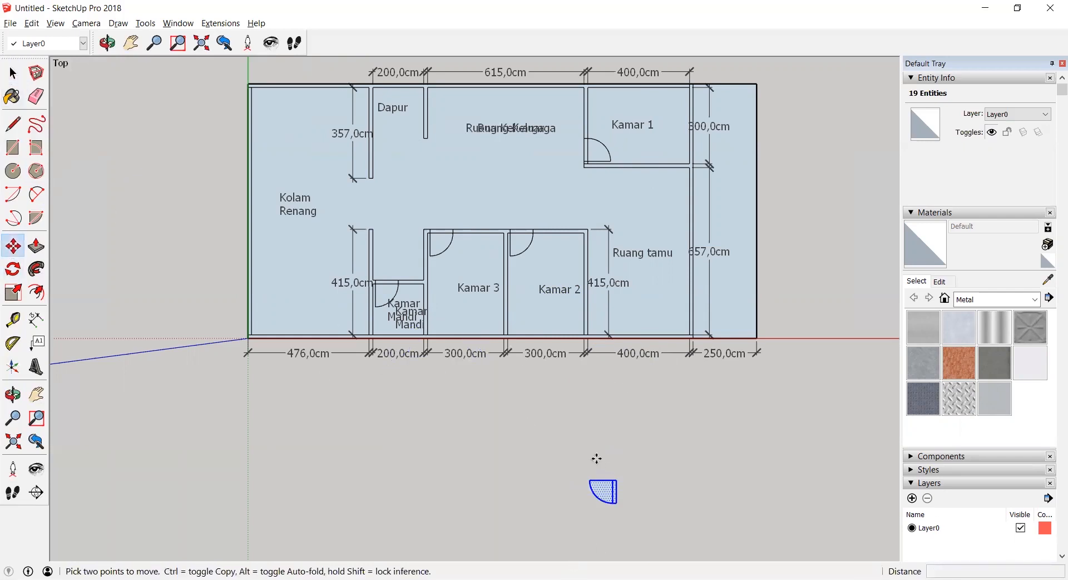
left_click(606, 486)
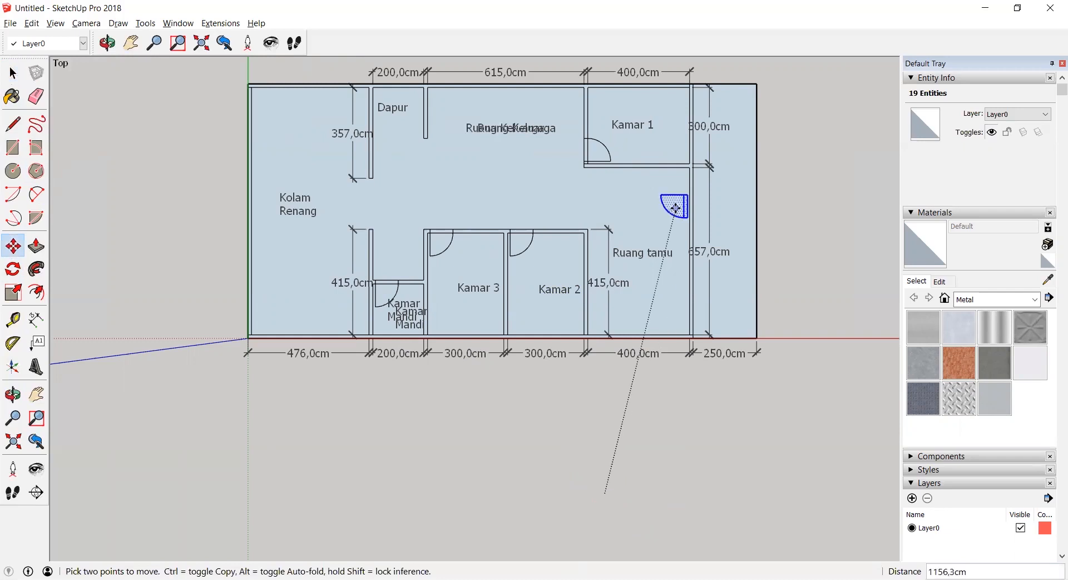
left_click(681, 208)
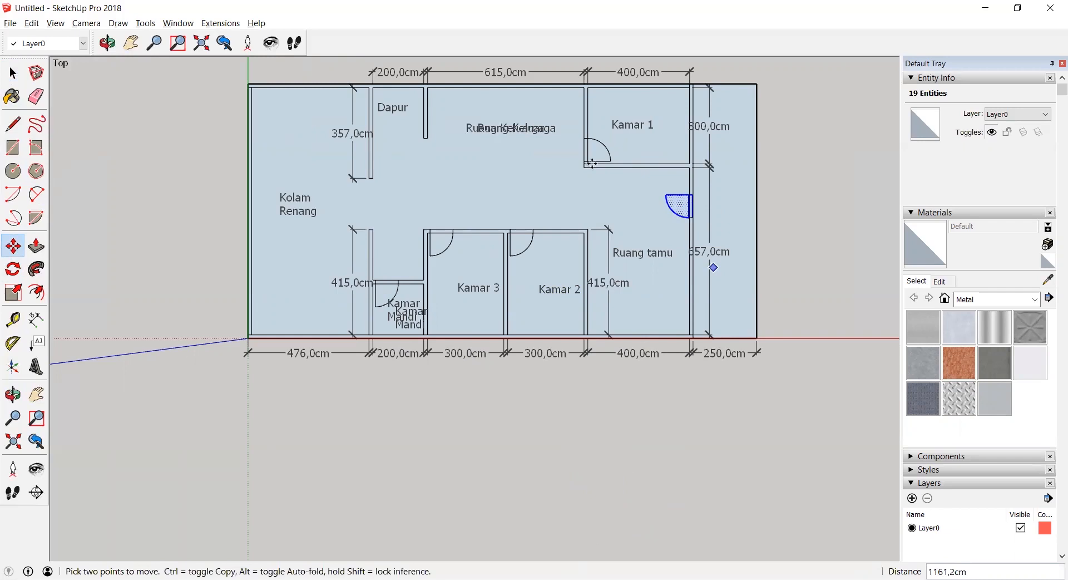
left_click(13, 81)
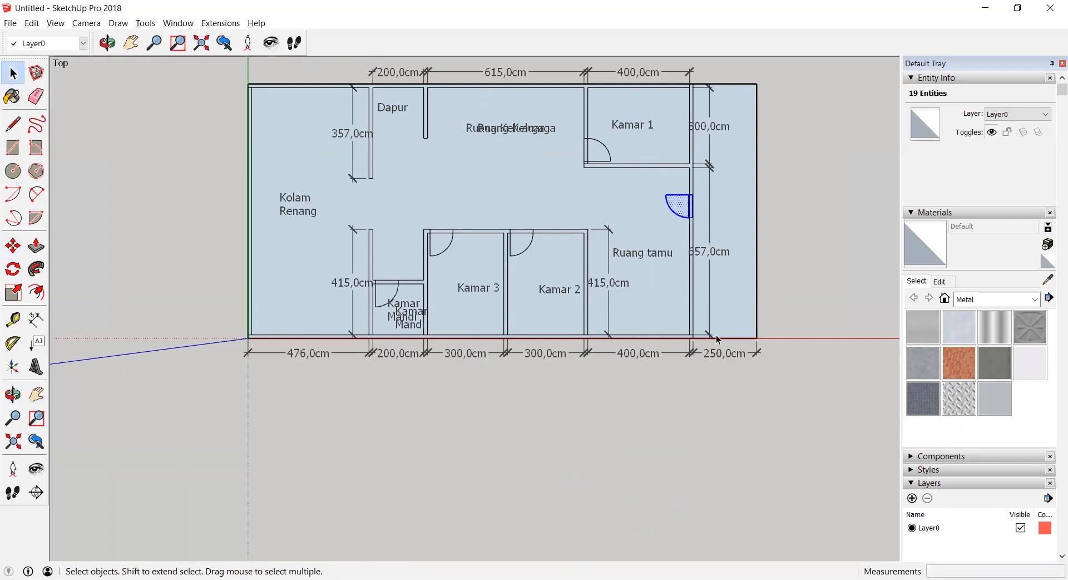
left_click(871, 462)
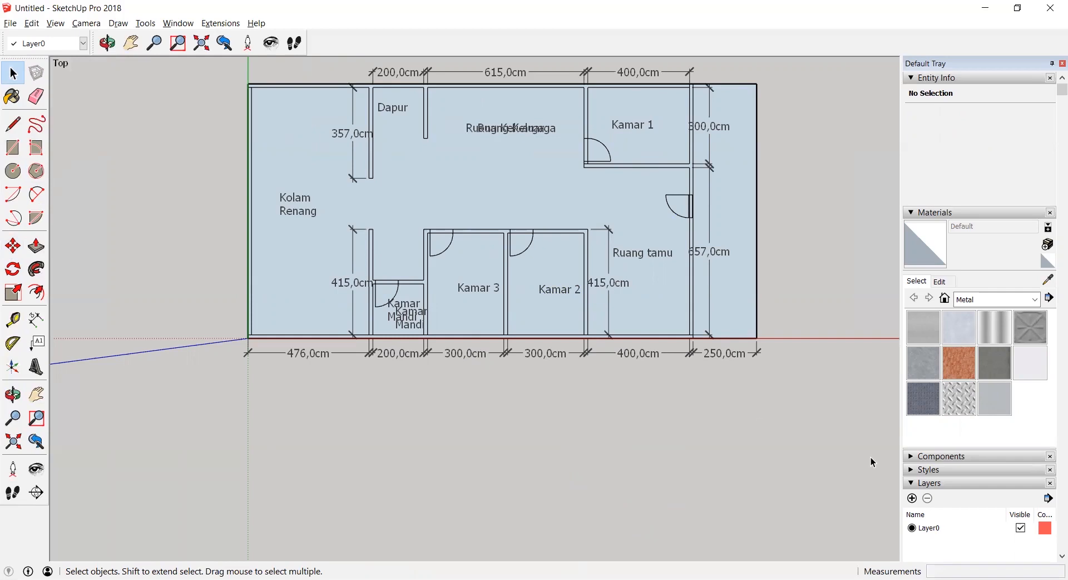
Delete the overlapping duplicates of the "Ruang Keluarga" and "Kamar Mandi" labels, leaving one of each
left_click(503, 128)
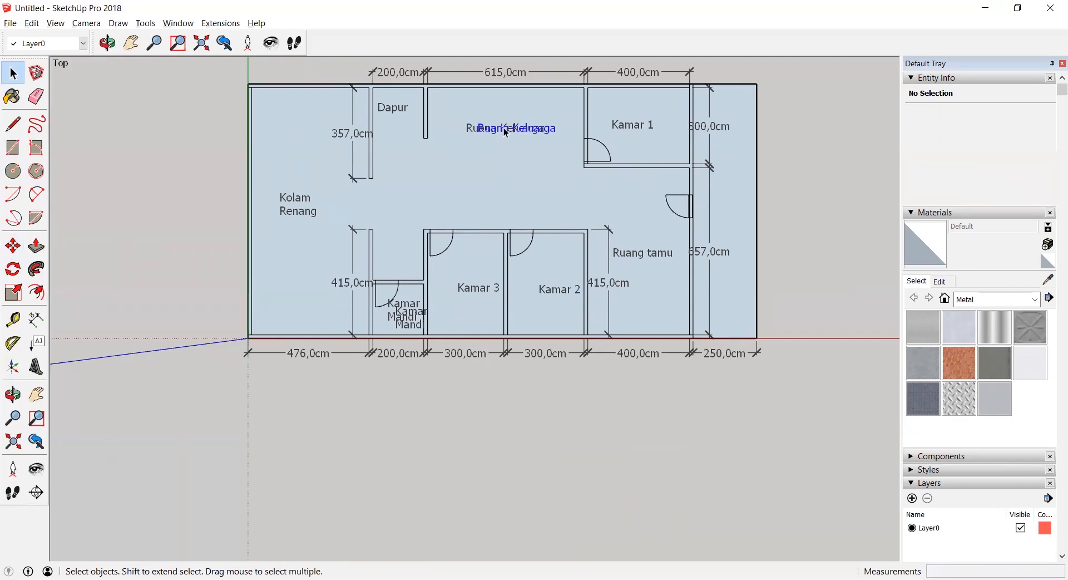
key("Delete")
left_click(408, 306)
key("Delete")
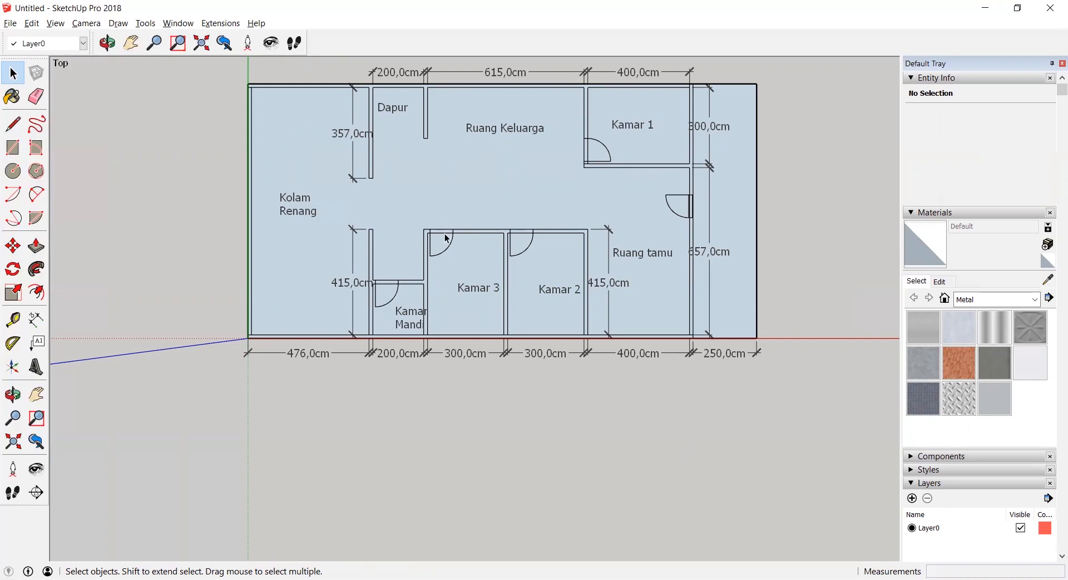
Move the "Kamar 3" label about 52.5 cm to the left within its room
left_click(470, 286)
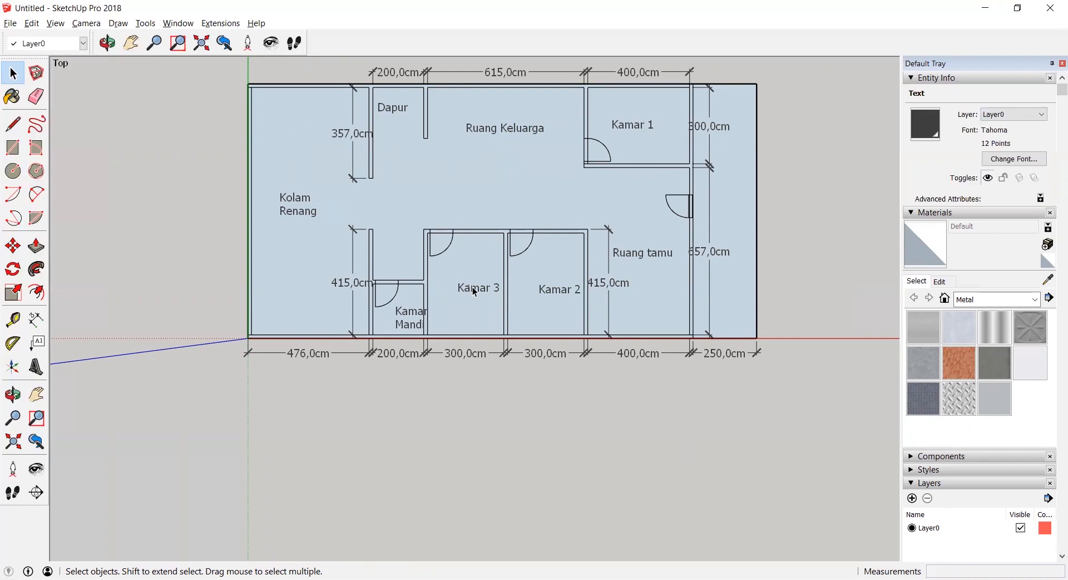
left_click(17, 245)
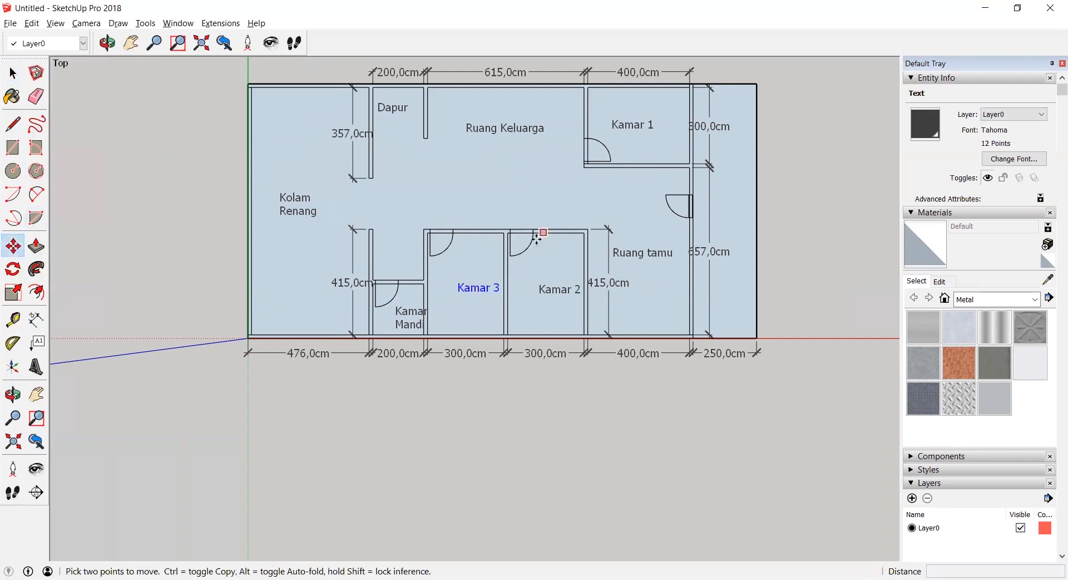
left_click(484, 286)
left_click(470, 287)
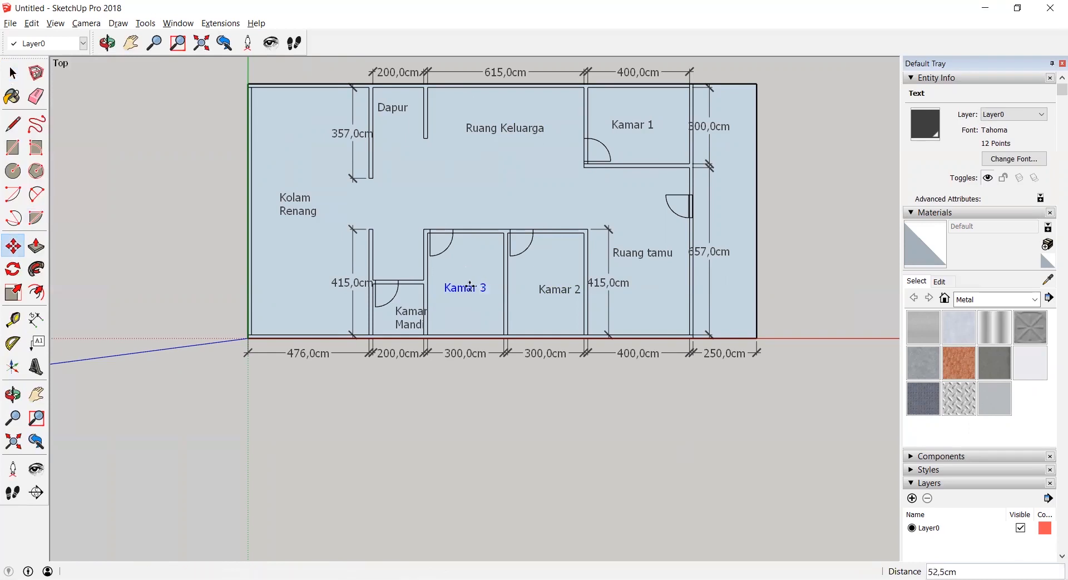
Move the "Kamar Mandi" label about 48 cm to the left so it sits inside its room
left_click(19, 77)
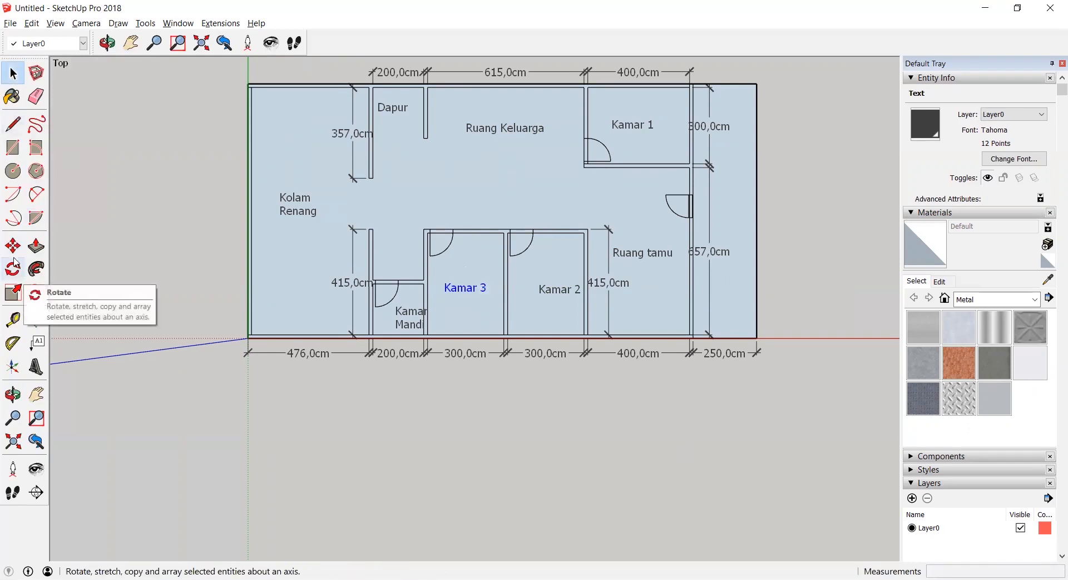
left_click(406, 325)
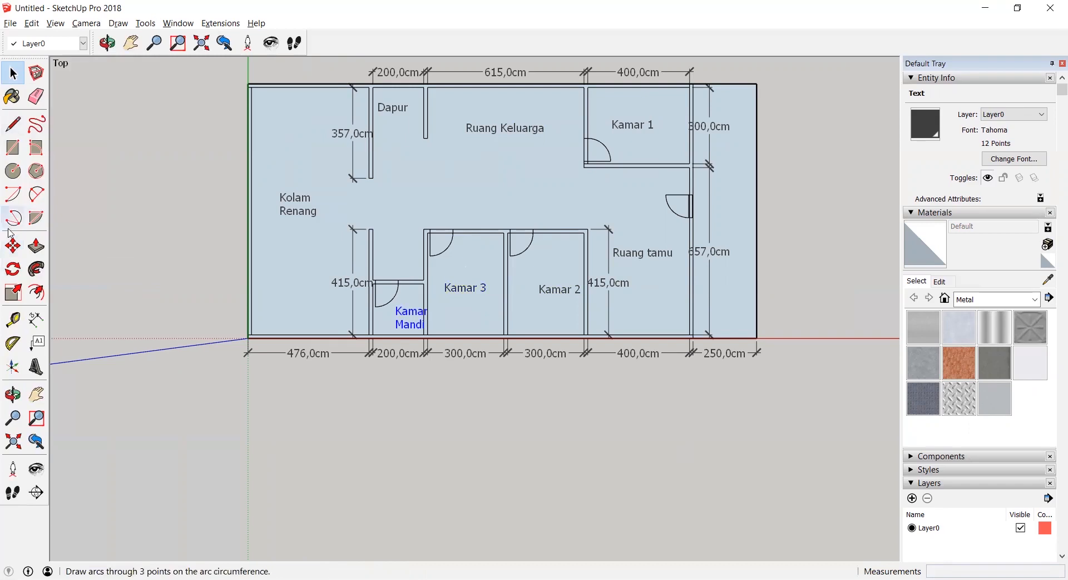
left_click(13, 245)
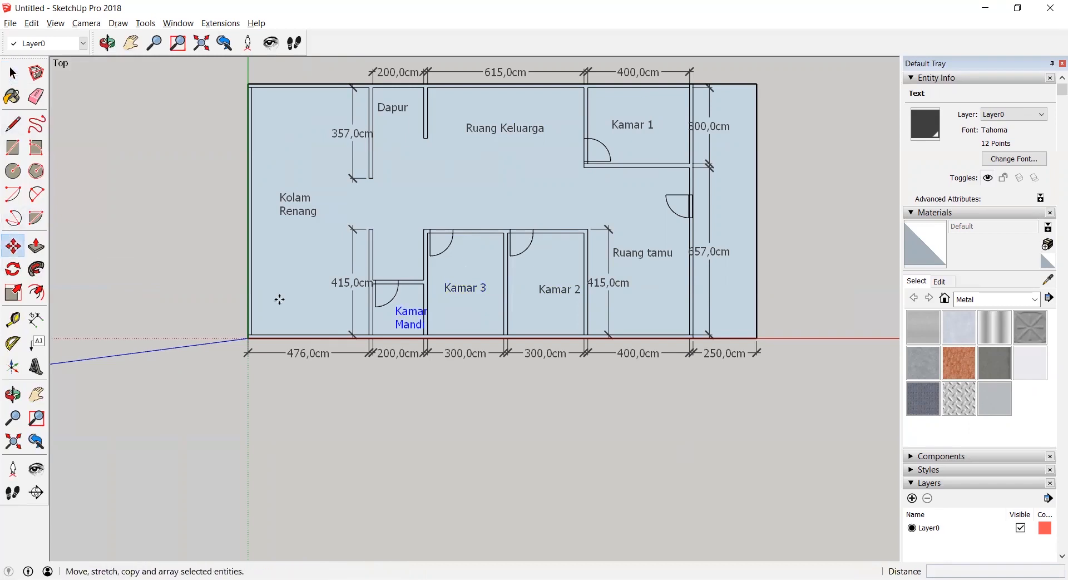
left_click(411, 310)
left_click(405, 310)
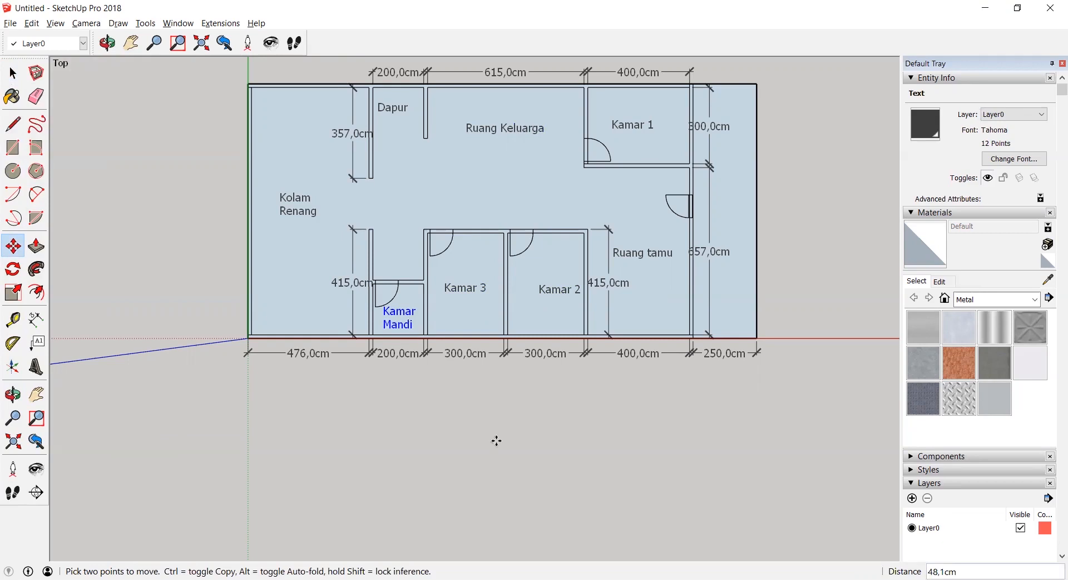
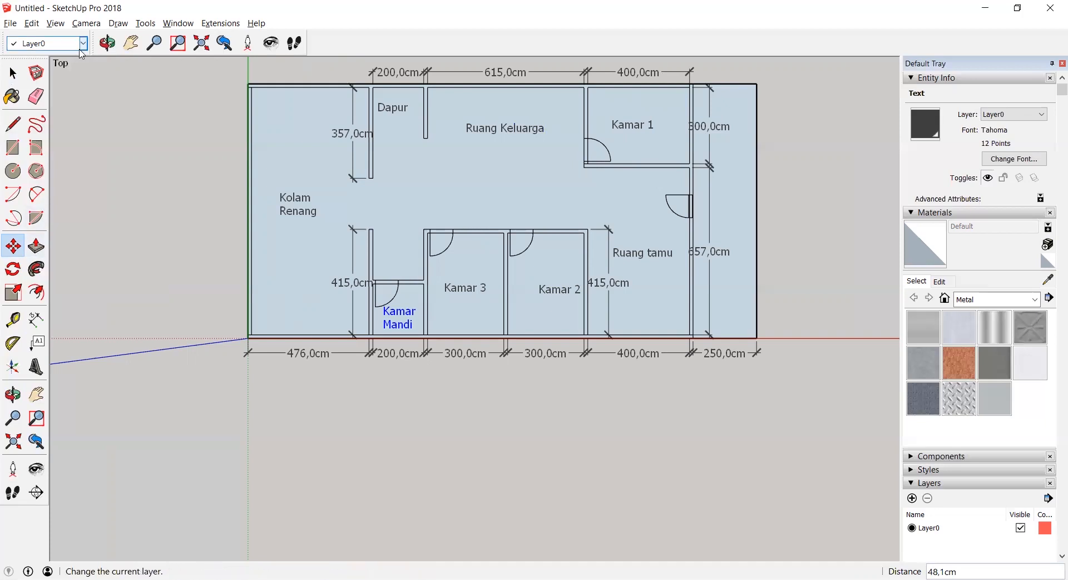
In the isometric view, try raising the long outer wall along the red axis to 300 cm with Push/Pull
left_click(33, 24)
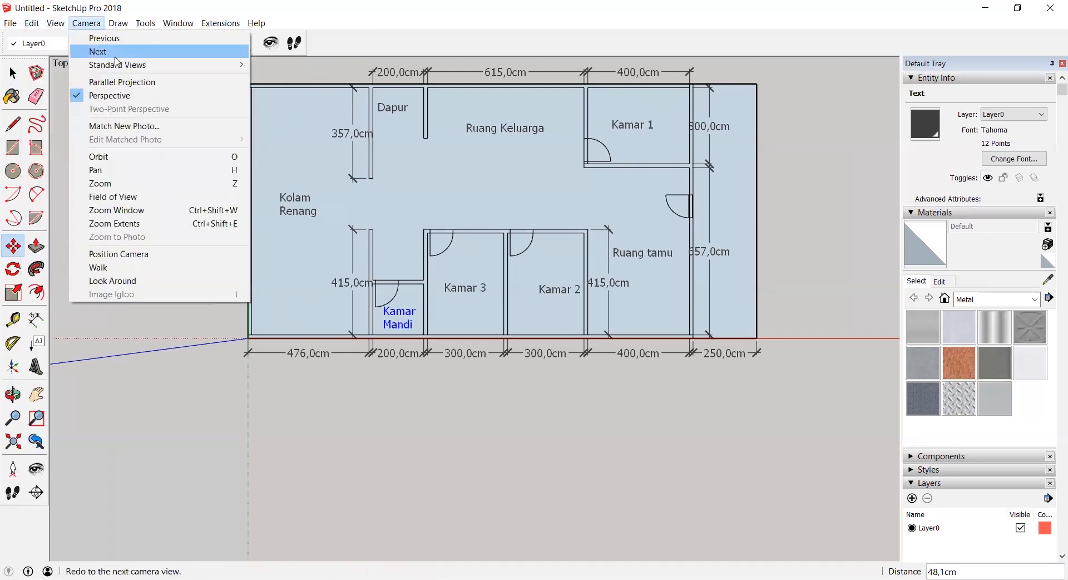
mouse_move(221, 65)
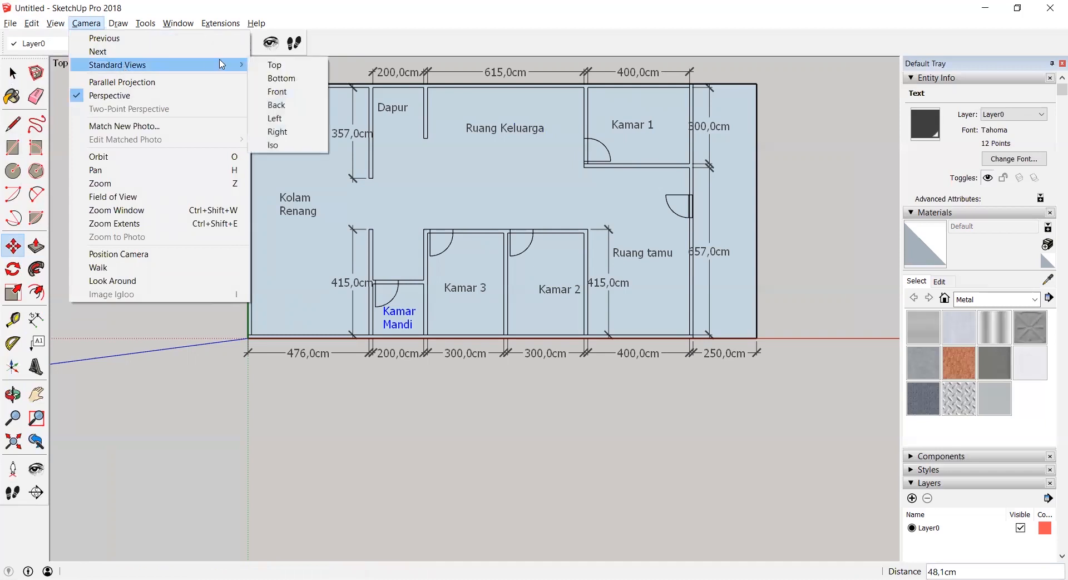
left_click(283, 144)
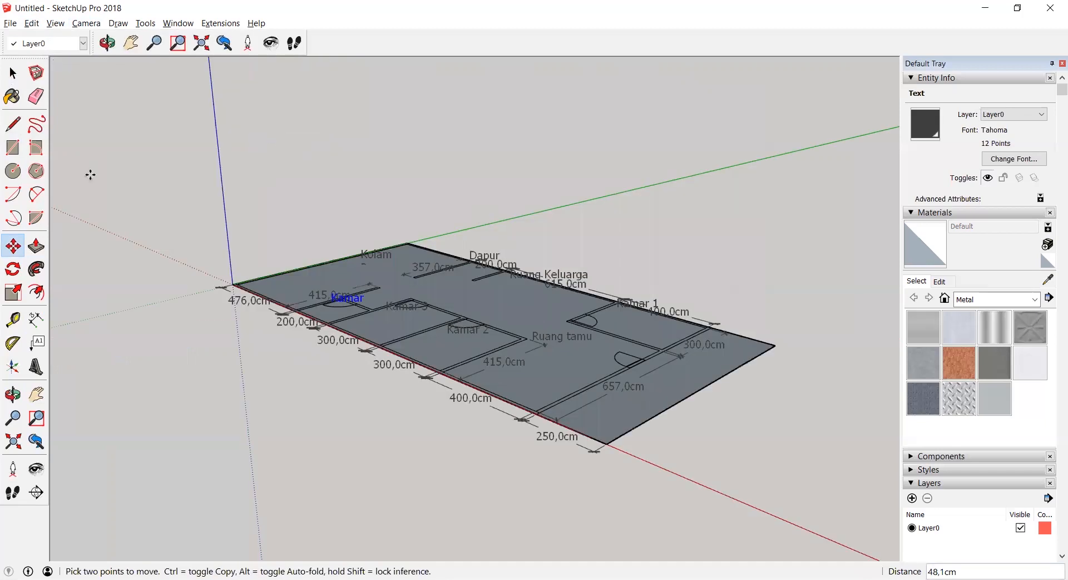
left_click(36, 246)
scroll(427, 290, "up", 2)
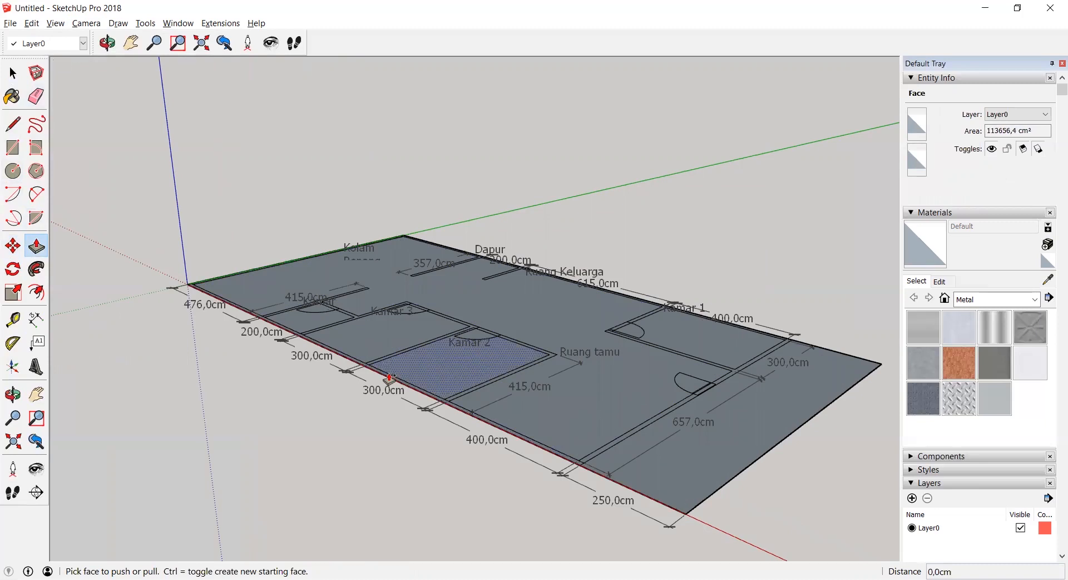
left_click_drag(393, 384, 396, 318)
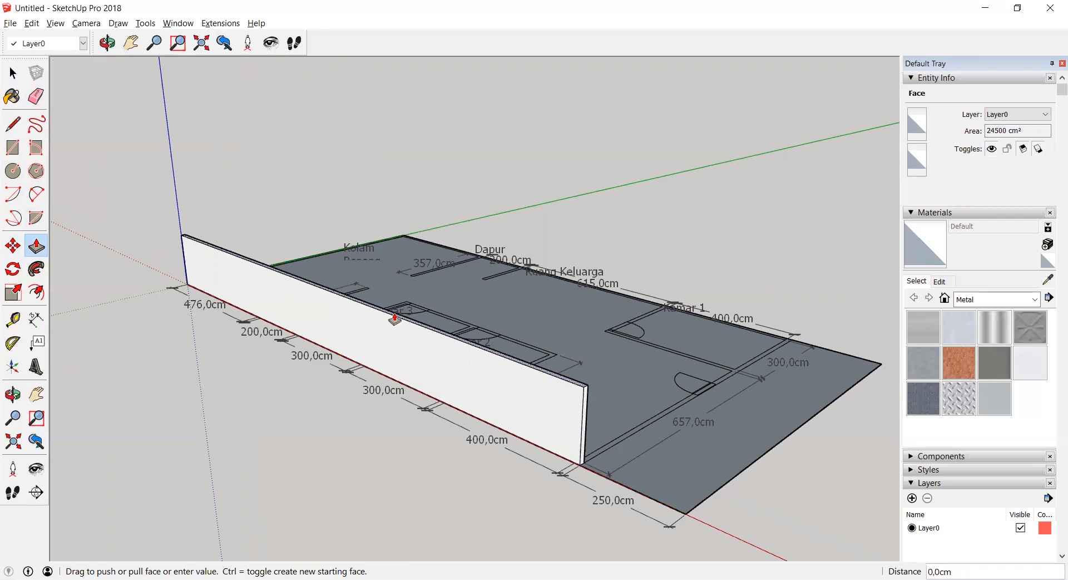
scroll(395, 318, "down", 2)
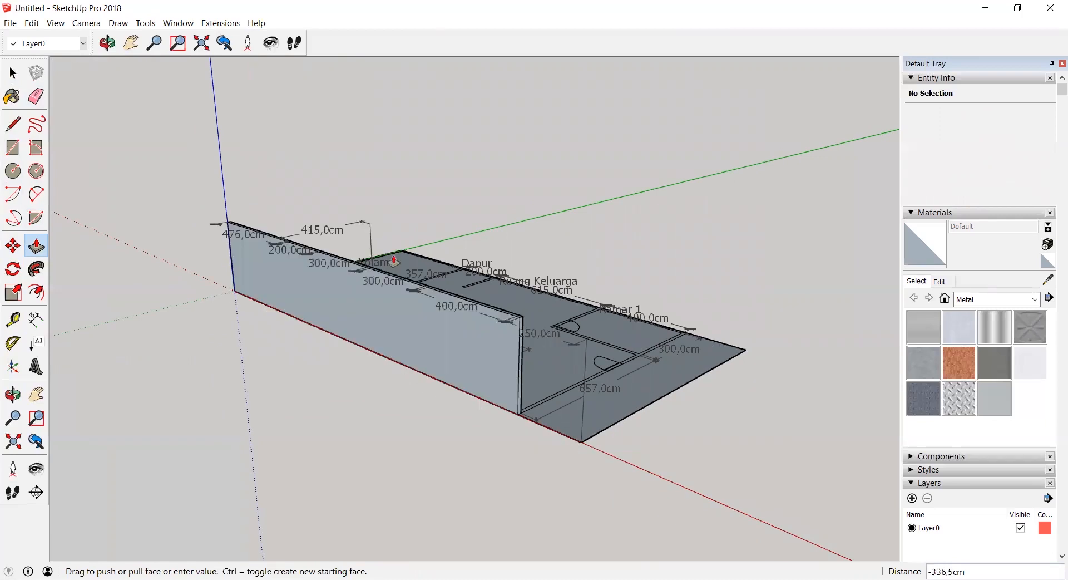
type("300")
key("Return")
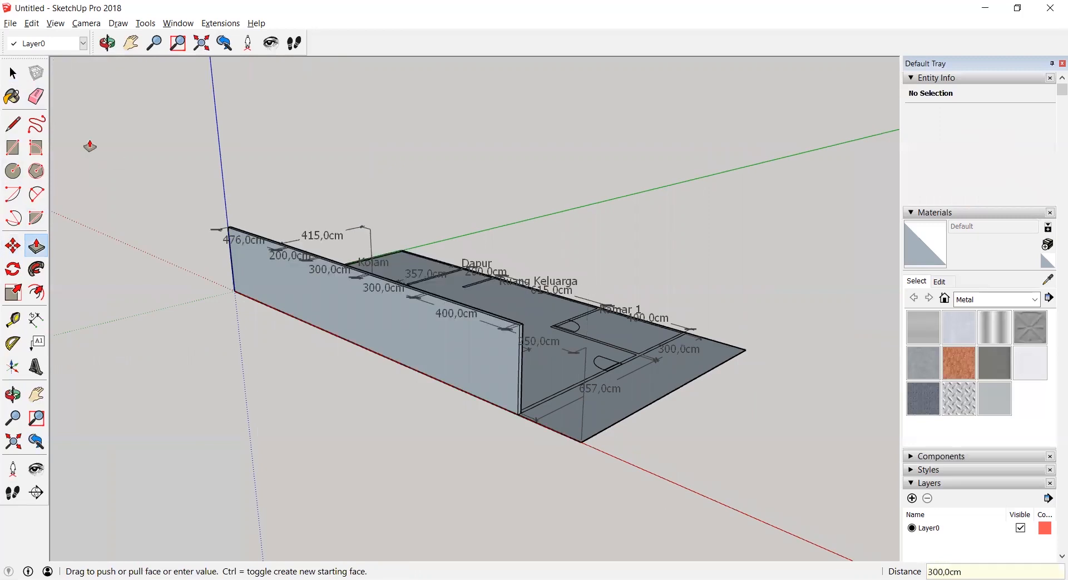
Undo the raising of the outer wall and return to looking straight down on the floor plan
left_click(108, 43)
left_click_drag(487, 208, 659, 181)
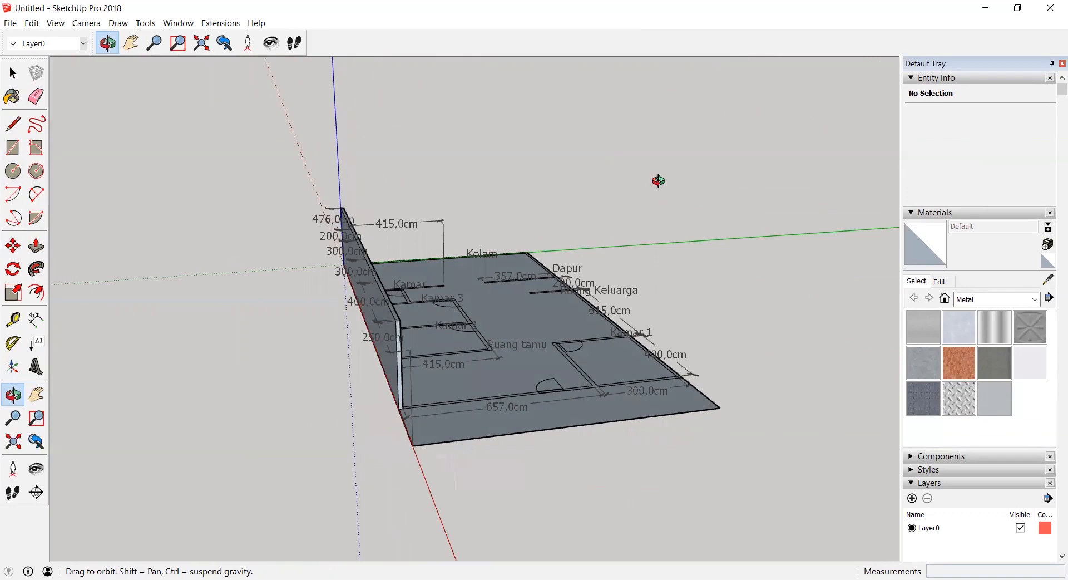
key("ctrl+z")
left_click_drag(386, 234, 395, 502)
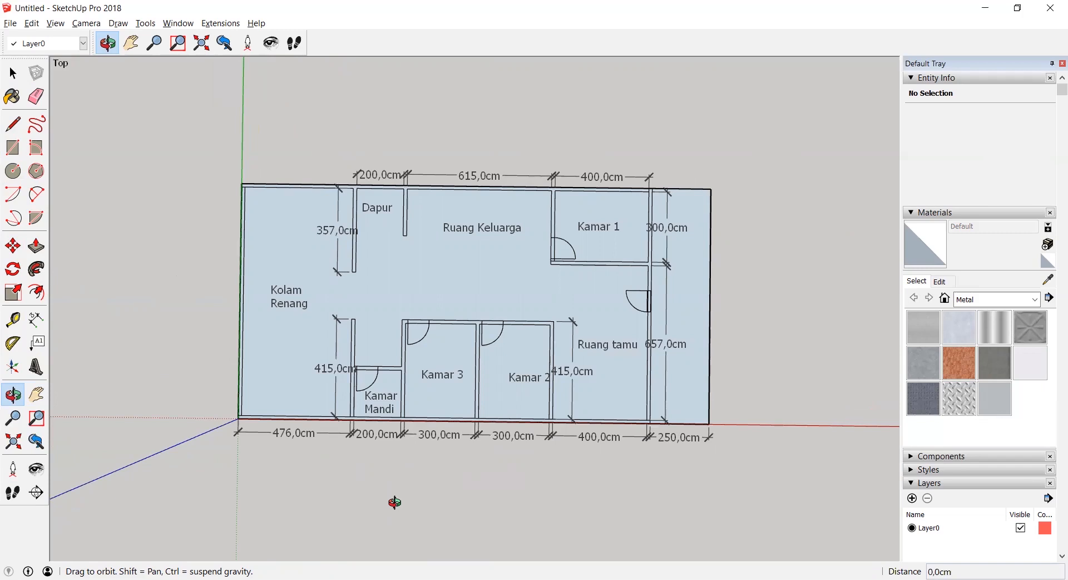
left_click(179, 24)
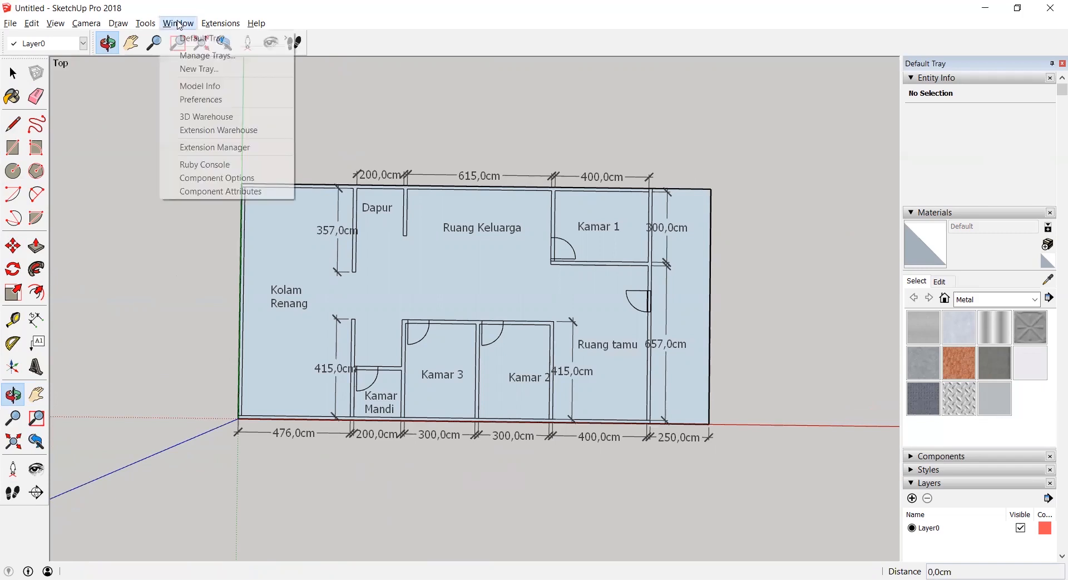
mouse_move(206, 25)
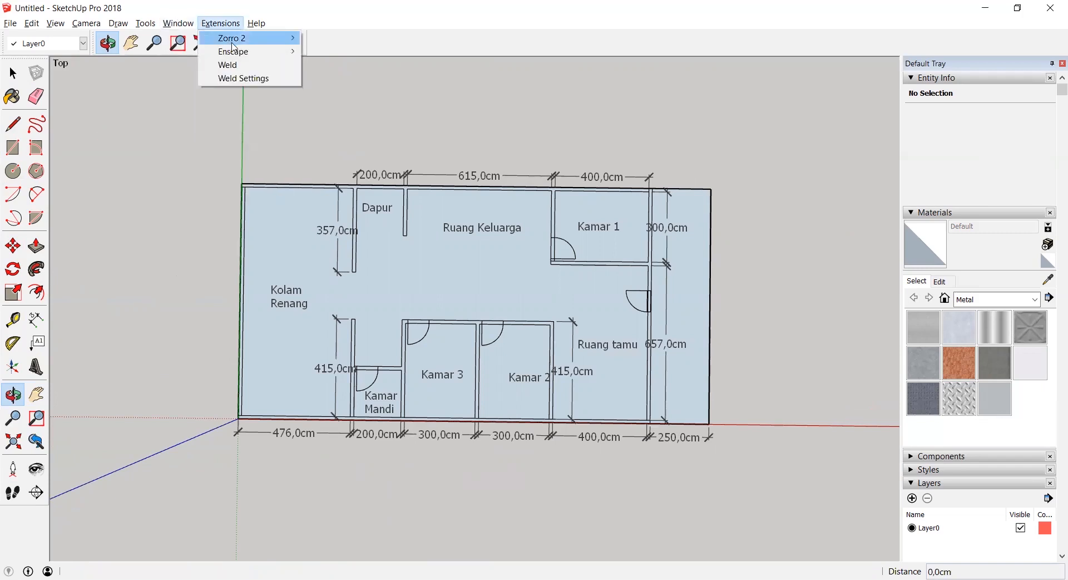
mouse_move(240, 52)
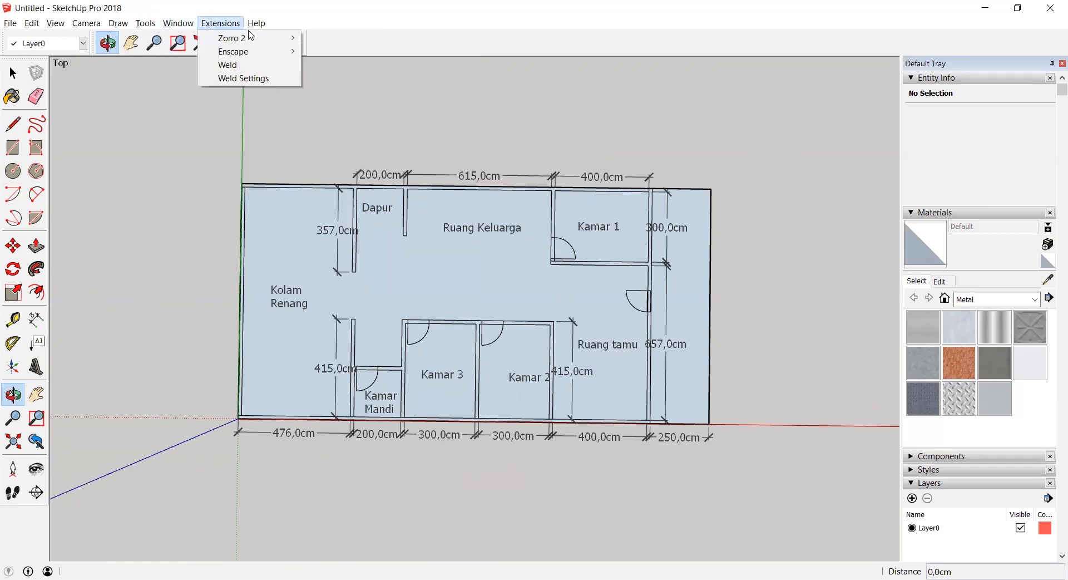
left_click(286, 19)
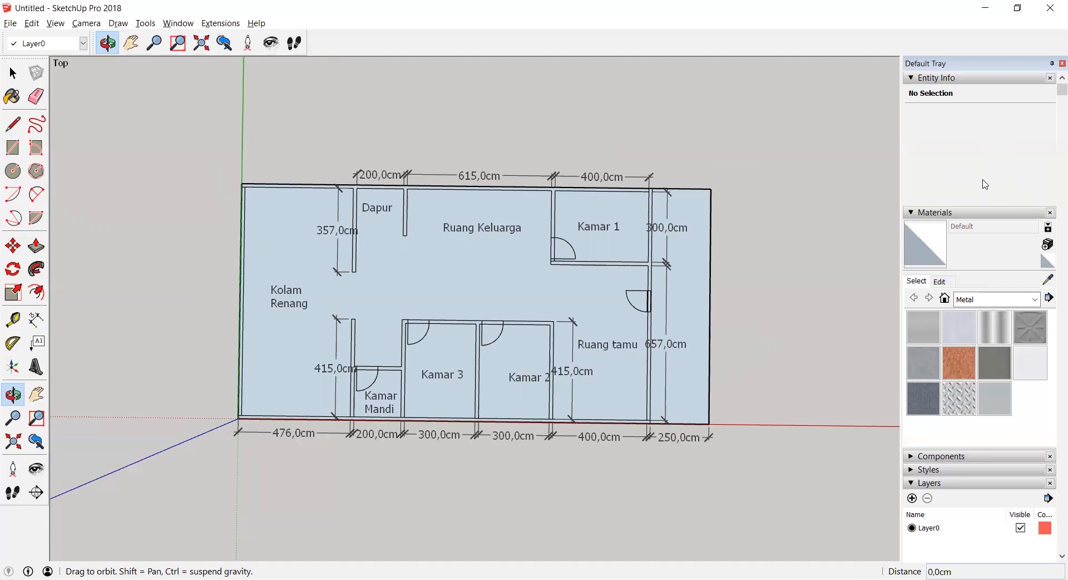
Paint the connected floor of "Kolam Renang", "Dapur", "Ruang Keluarga" and "Ruang tamu" with the Carrera Marble material from the Stone collection
left_click(943, 284)
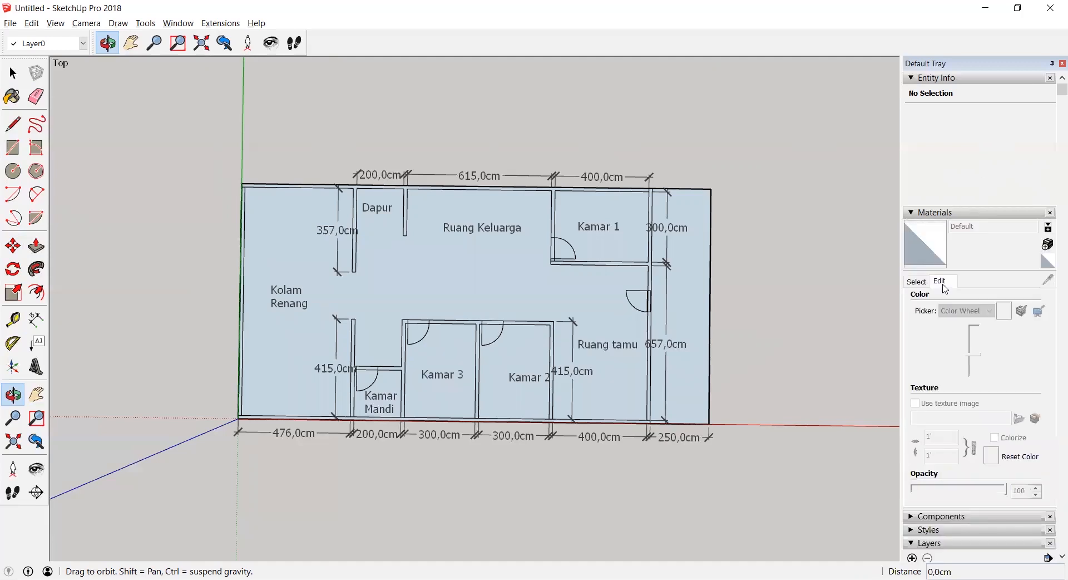
left_click(917, 282)
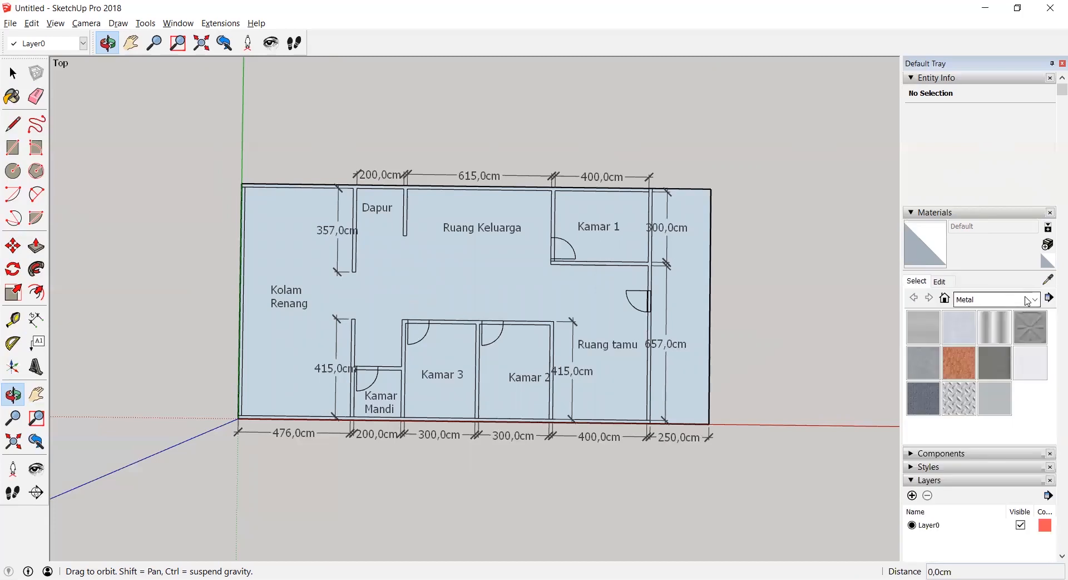
left_click(1027, 301)
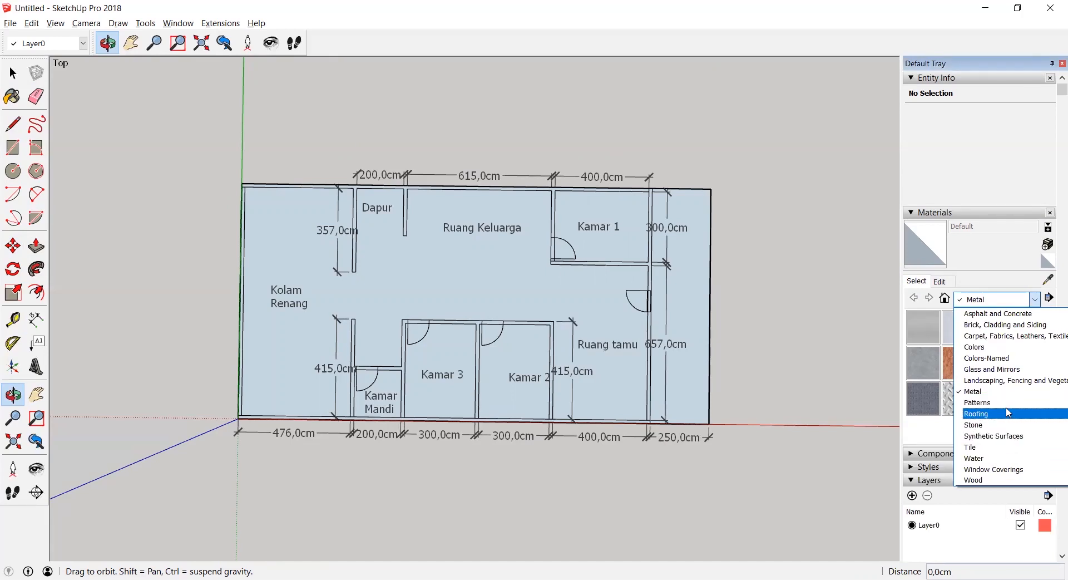
left_click(1004, 425)
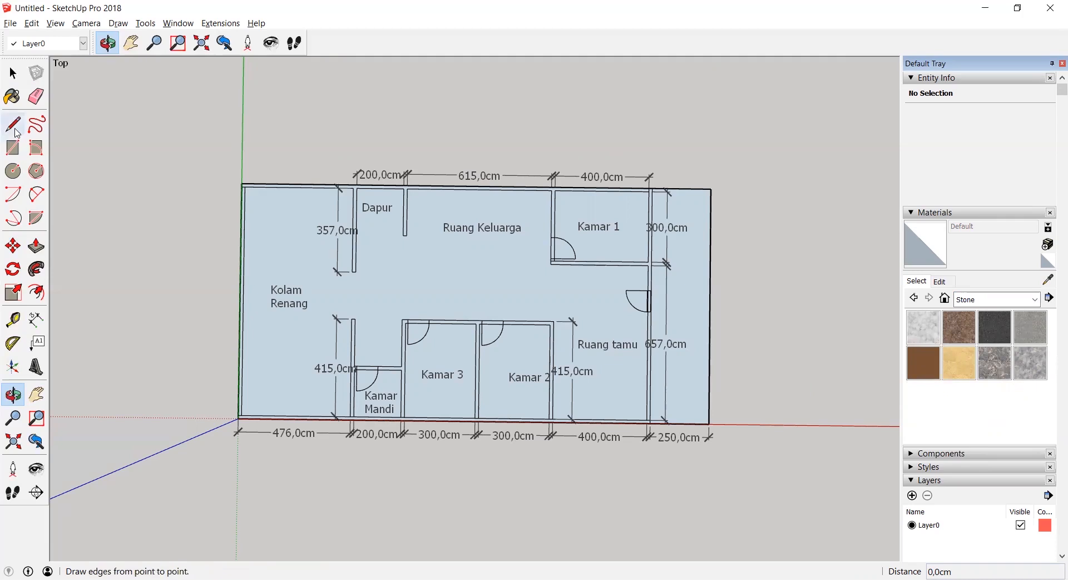
left_click(21, 91)
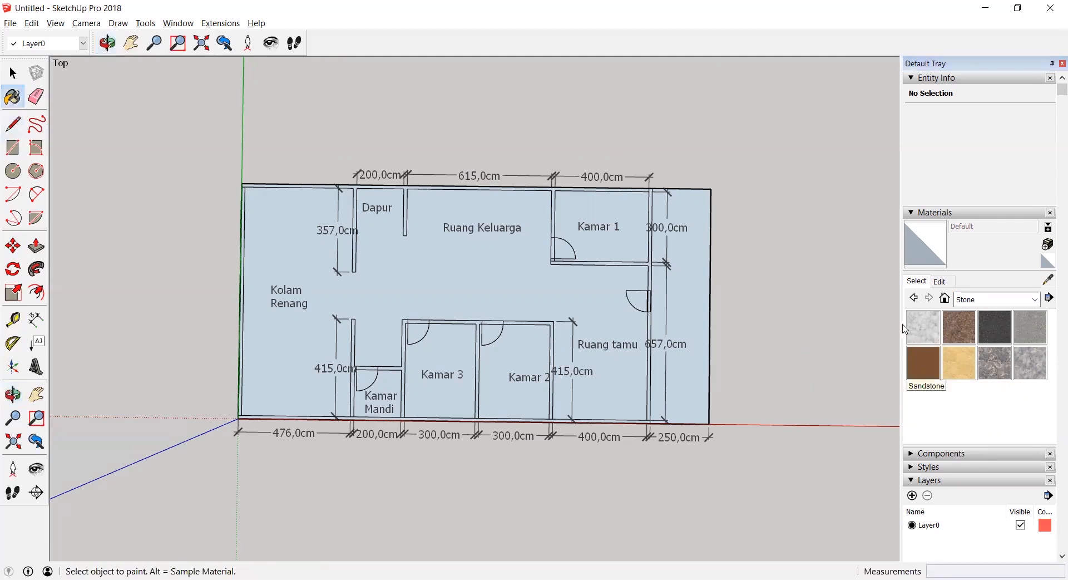
left_click(929, 329)
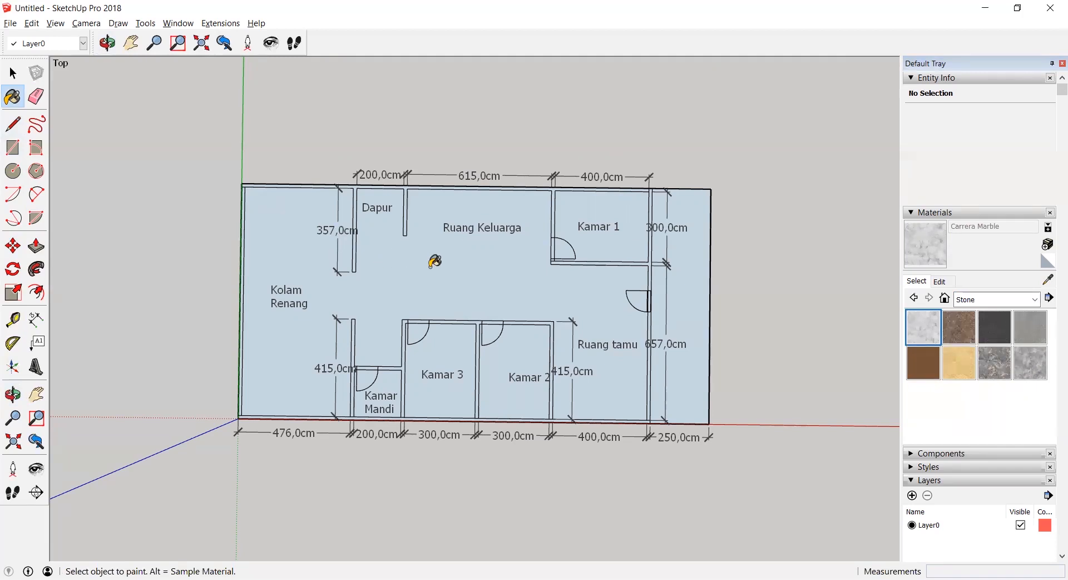
left_click(431, 265)
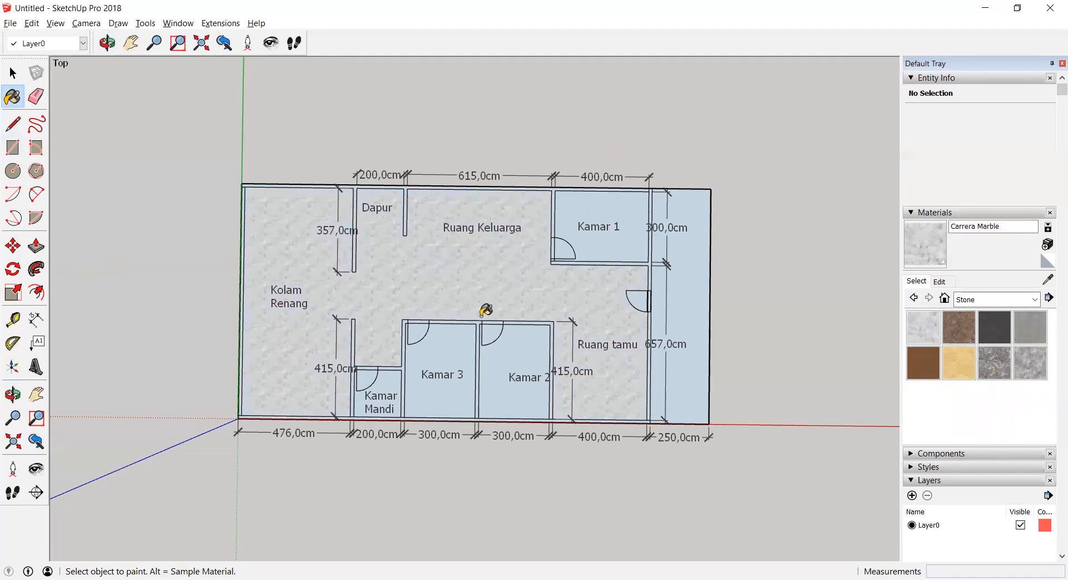
Paint the floors of "Kamar Mandi", "Kamar 3", "Kamar 2" and "Kamar 1" with Stone Marble, and the door swing at "Ruang tamu" with Carrera Marble
left_click(1000, 374)
left_click(386, 378)
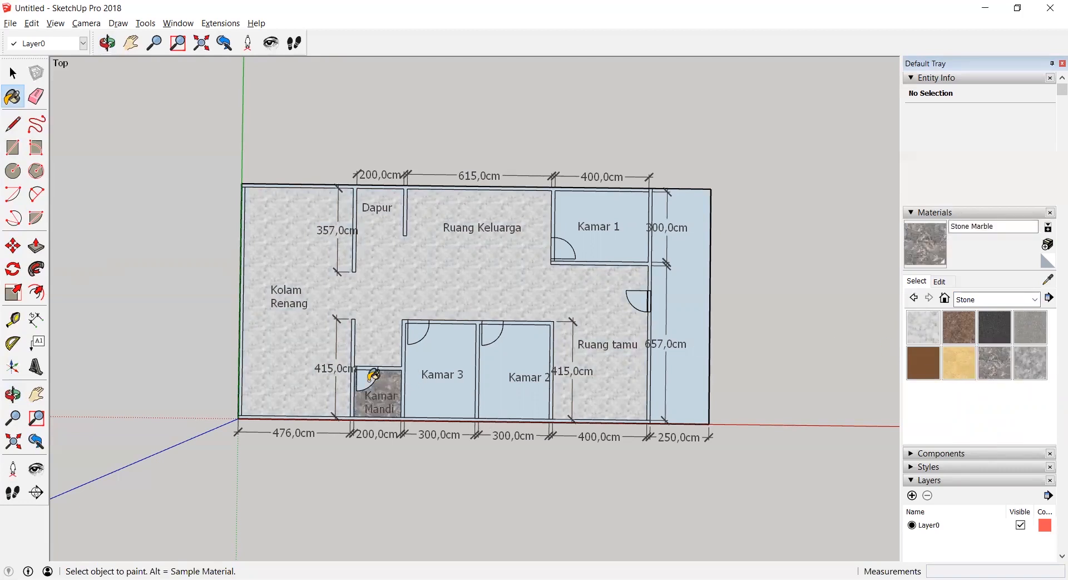
left_click(436, 362)
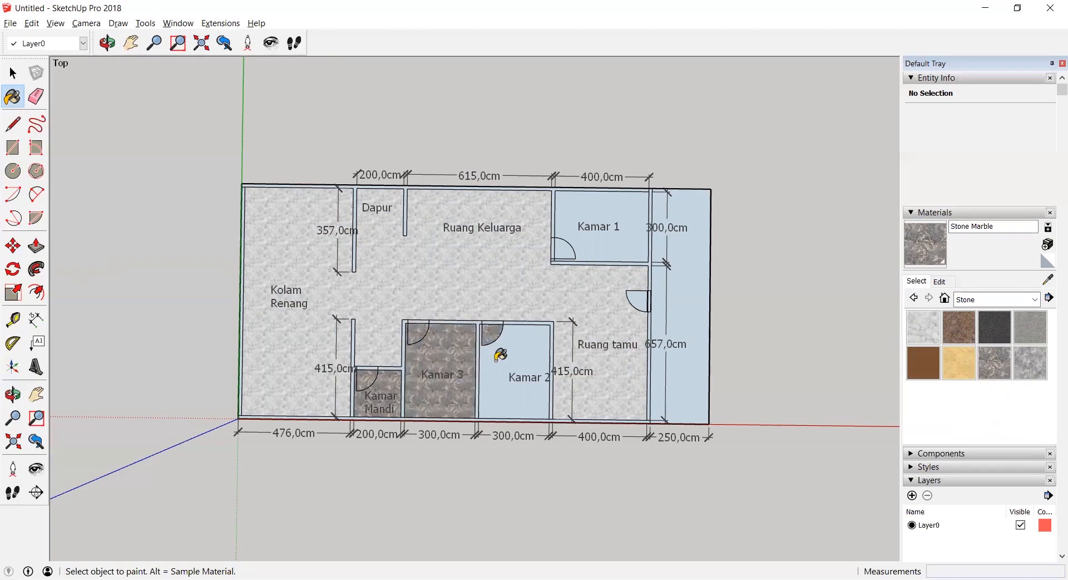
left_click(501, 354)
left_click(599, 244)
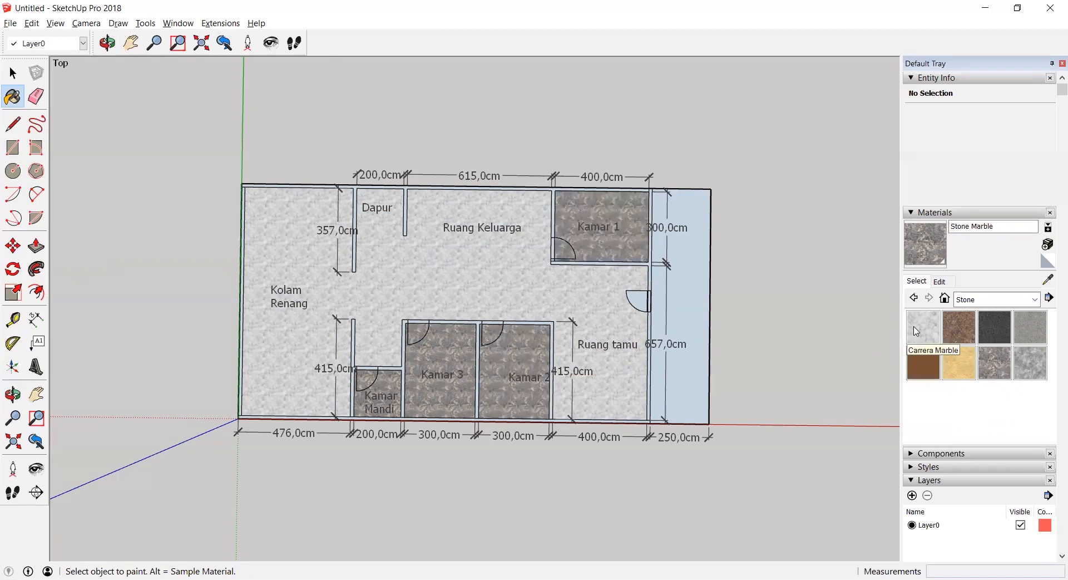
left_click(915, 332)
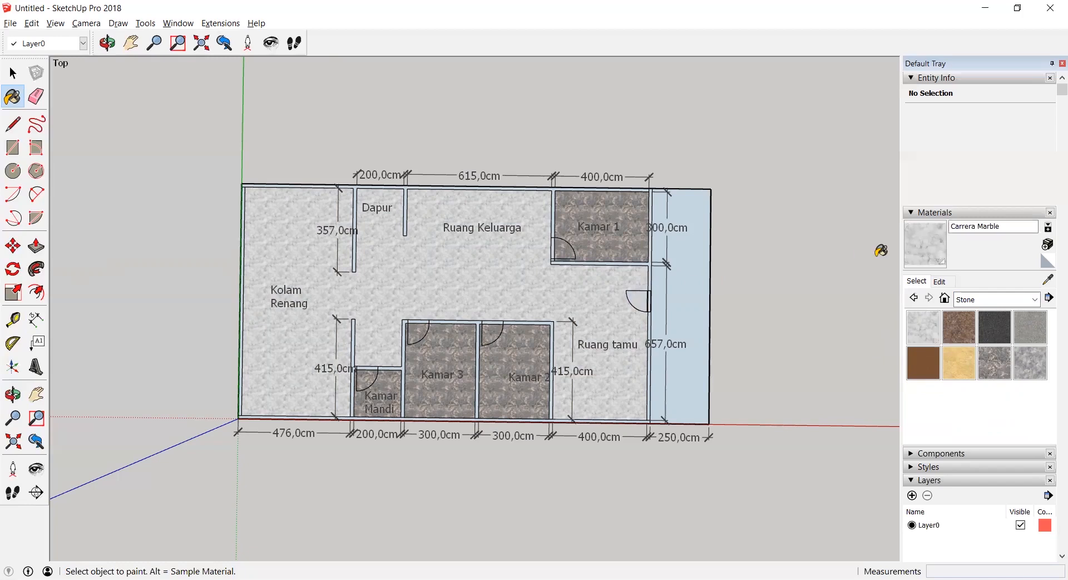
Paint the 250 cm wide strip outside "Kamar 1" and "Ruang tamu" with Grass Dark Green from the Landscaping, Fencing collection
left_click(940, 281)
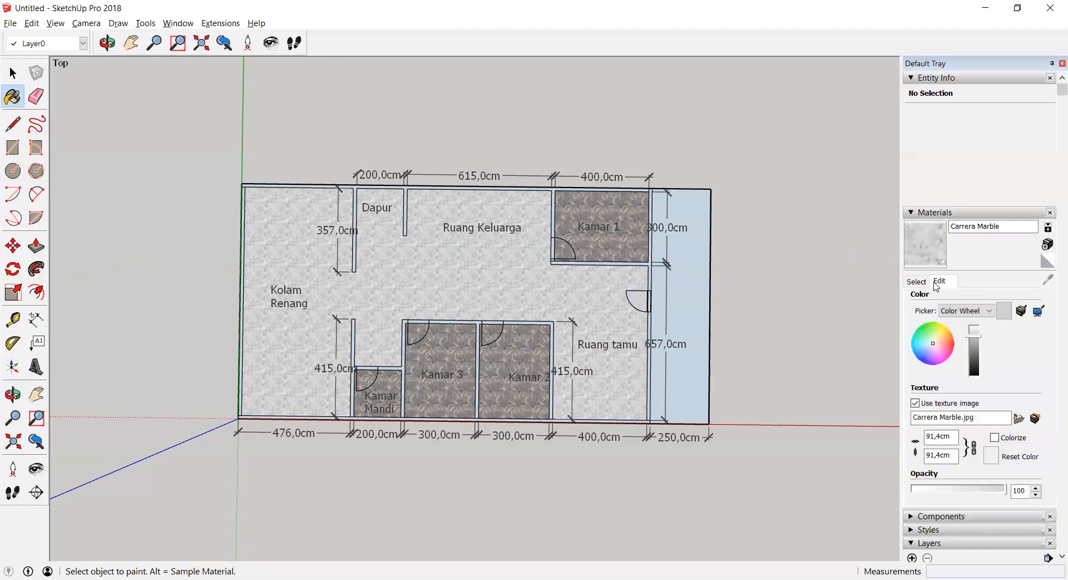
left_click(917, 281)
left_click(972, 300)
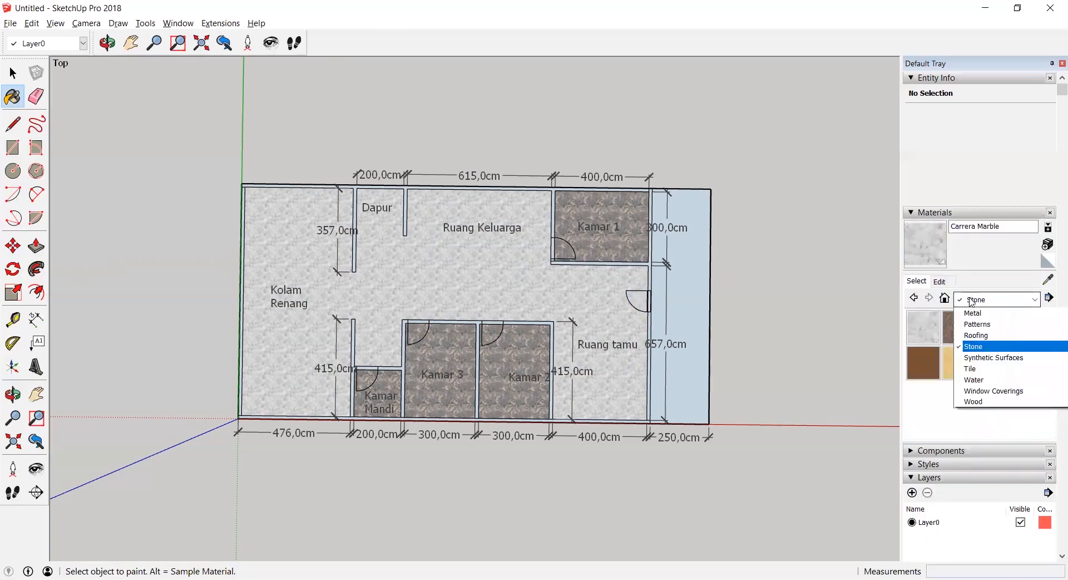
left_click(980, 383)
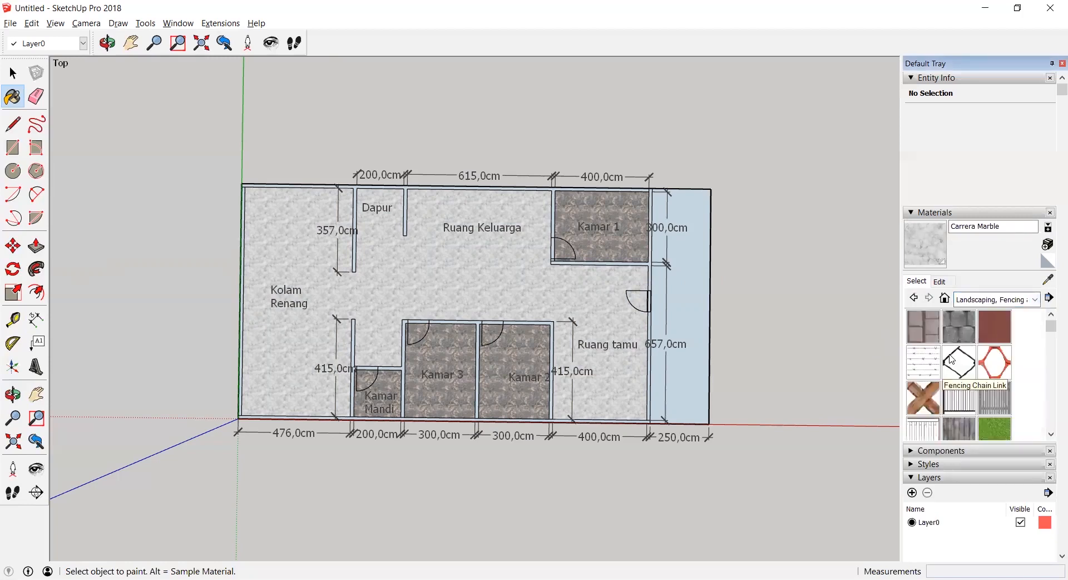
left_click(996, 430)
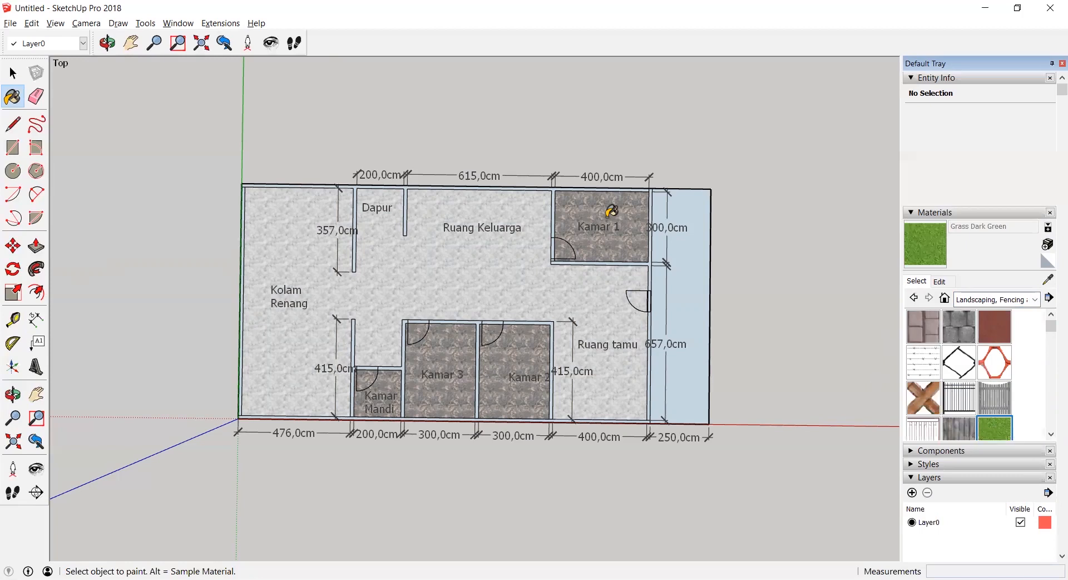
left_click(691, 291)
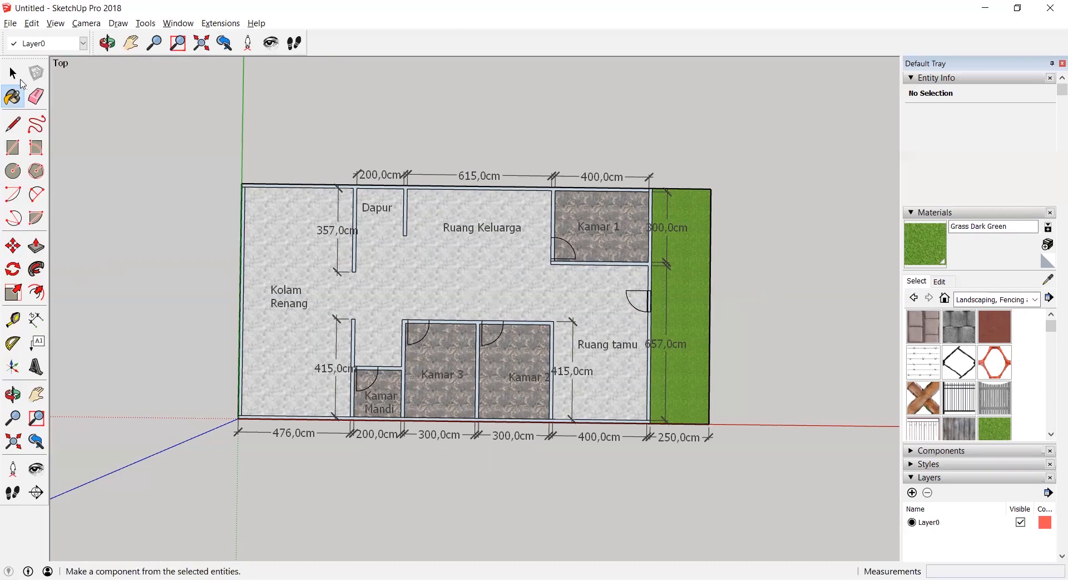
left_click(12, 73)
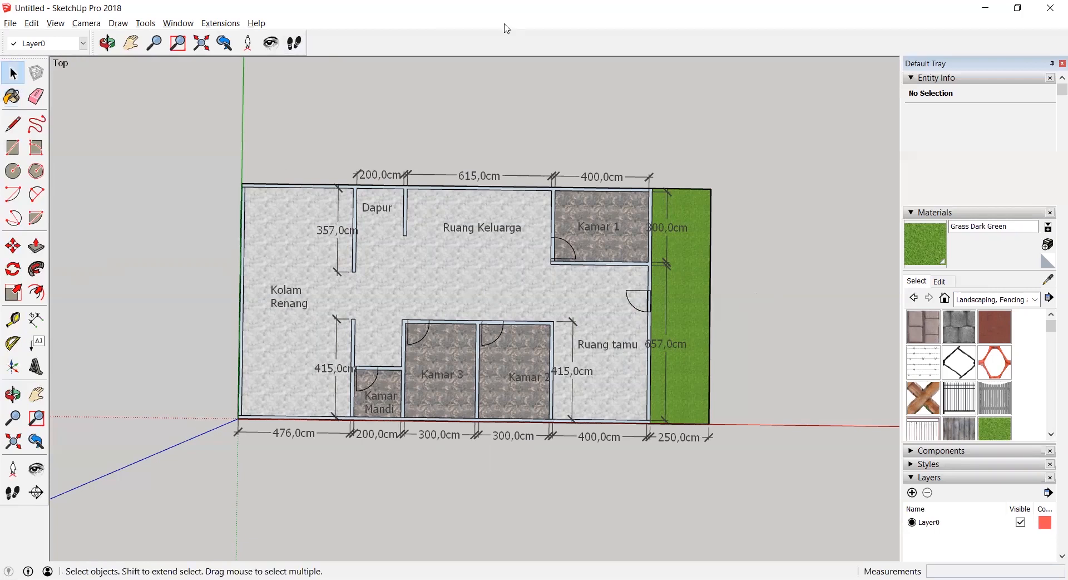